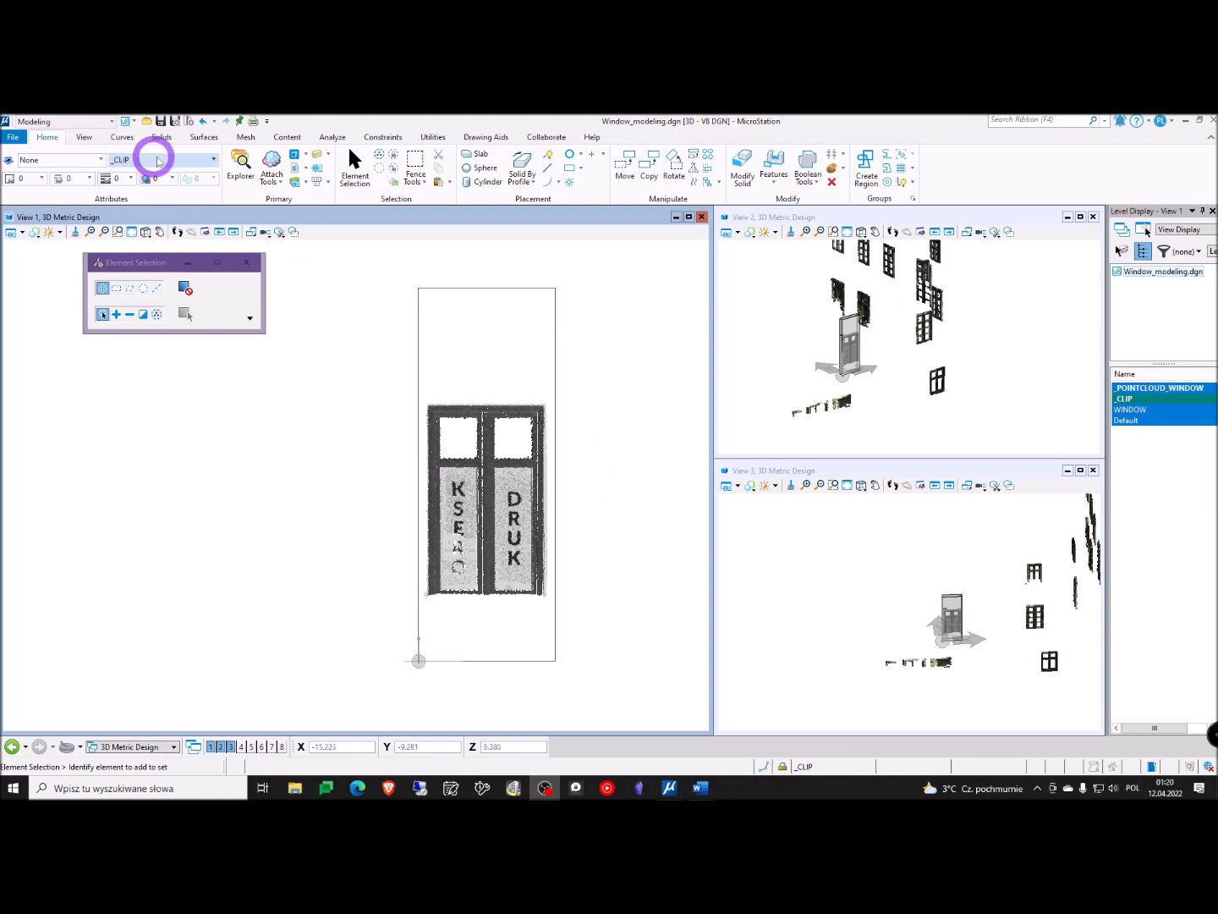
Make WINDOW the active level
{"action": "left_click", "coordinate": [161, 159]}
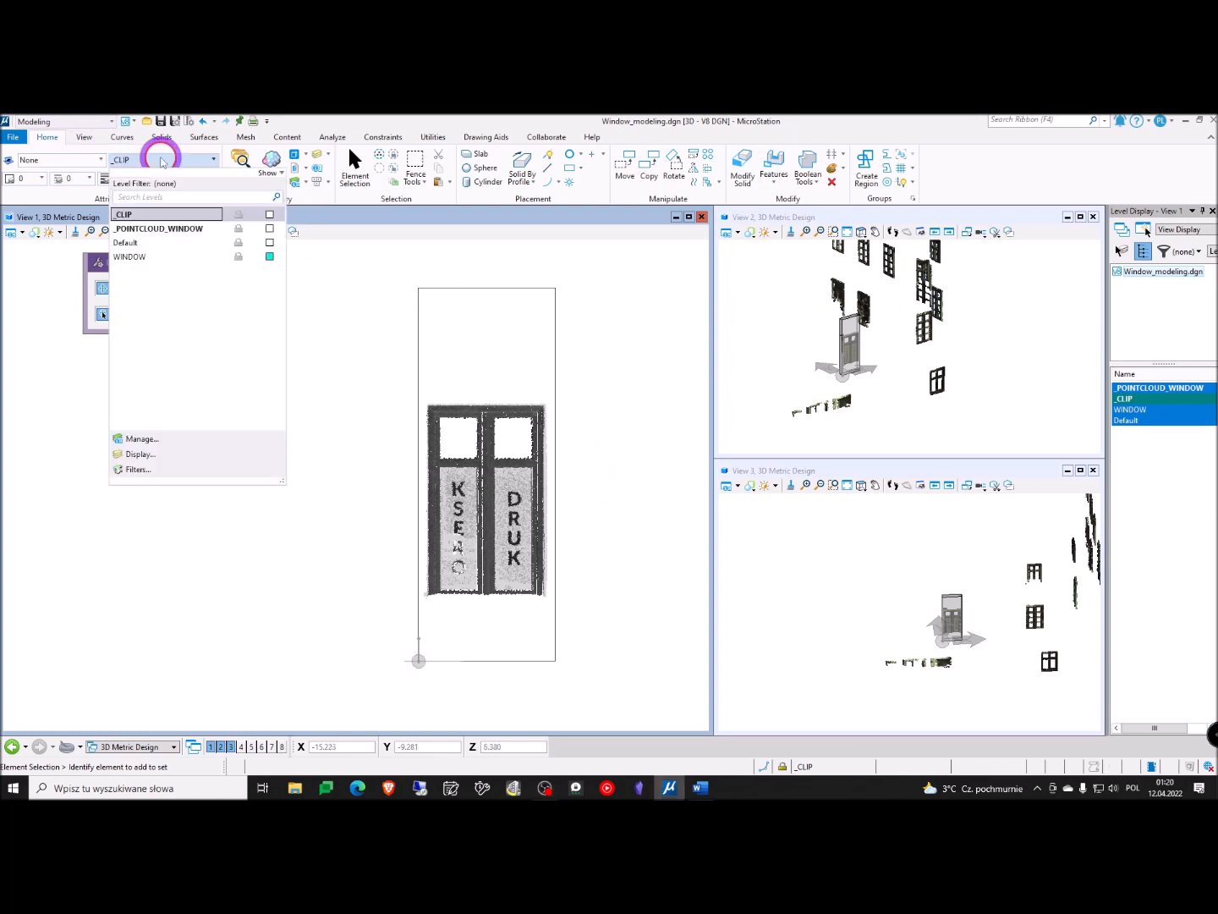
{"action": "left_click", "coordinate": [135, 257]}
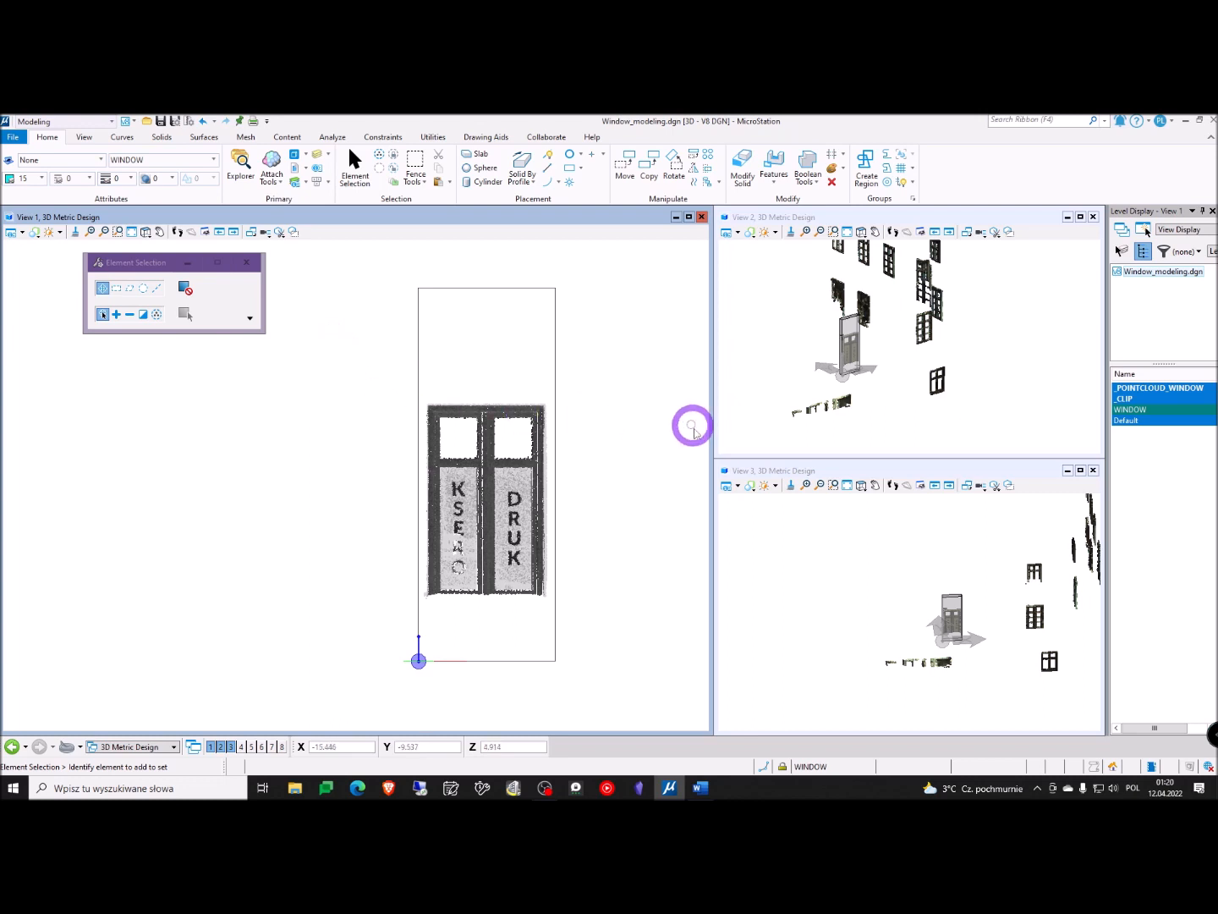
Set View 2 to the top orientation with the Wireframe display style
{"action": "left_click", "coordinate": [797, 387]}
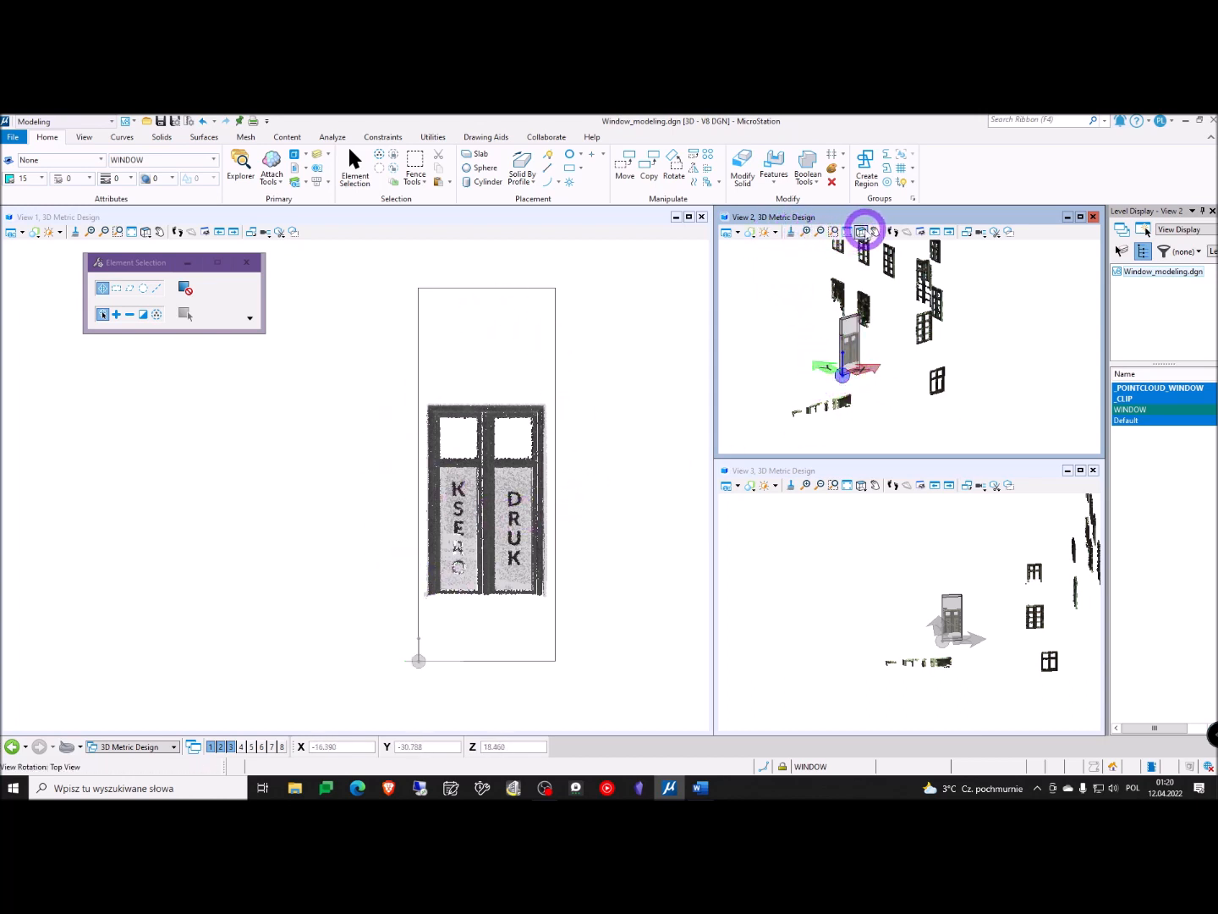
{"action": "left_click", "coordinate": [862, 232]}
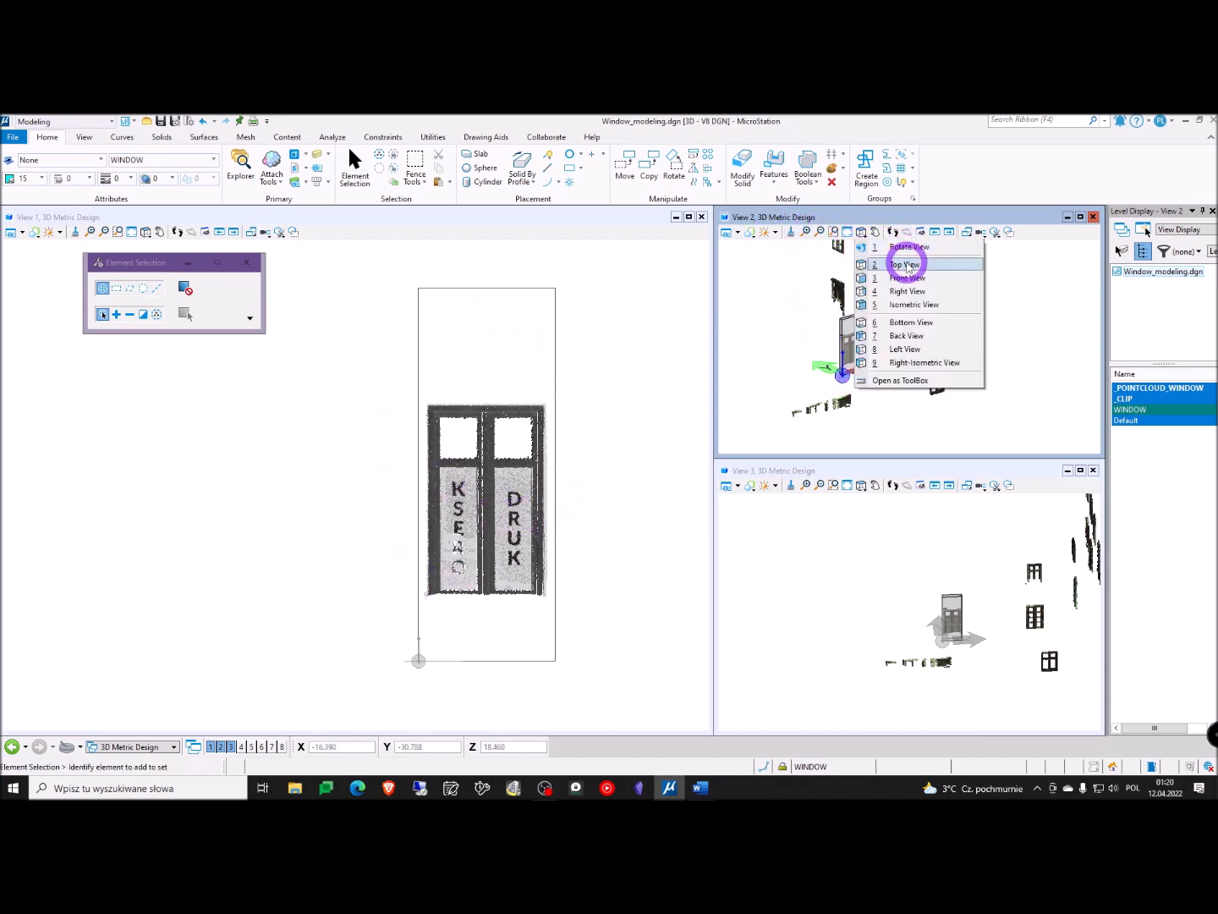
{"action": "left_click", "coordinate": [904, 265]}
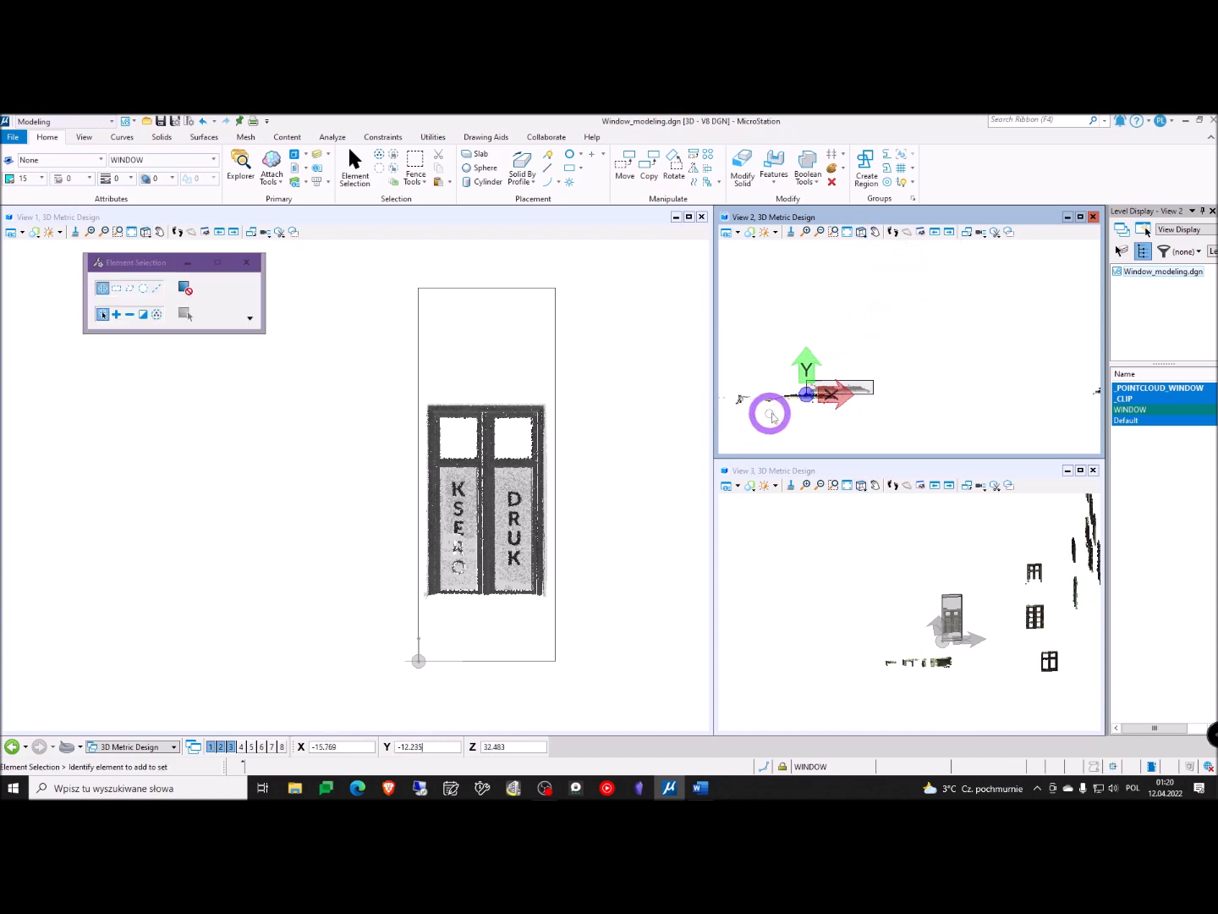
{"action": "left_click", "coordinate": [750, 233]}
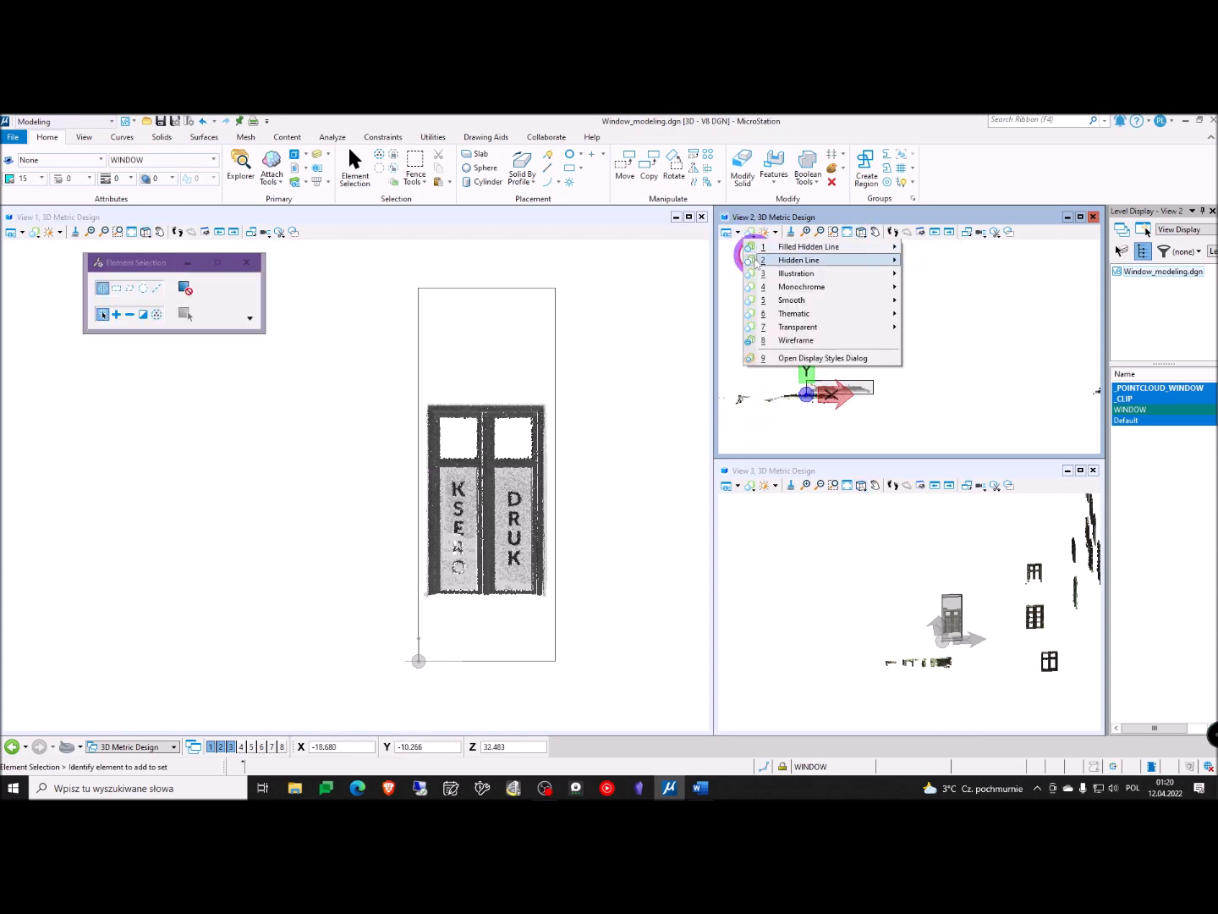
{"action": "left_click", "coordinate": [799, 340]}
{"action": "scroll", "coordinate": [849, 407], "scroll_direction": "up", "scroll_amount": 3}
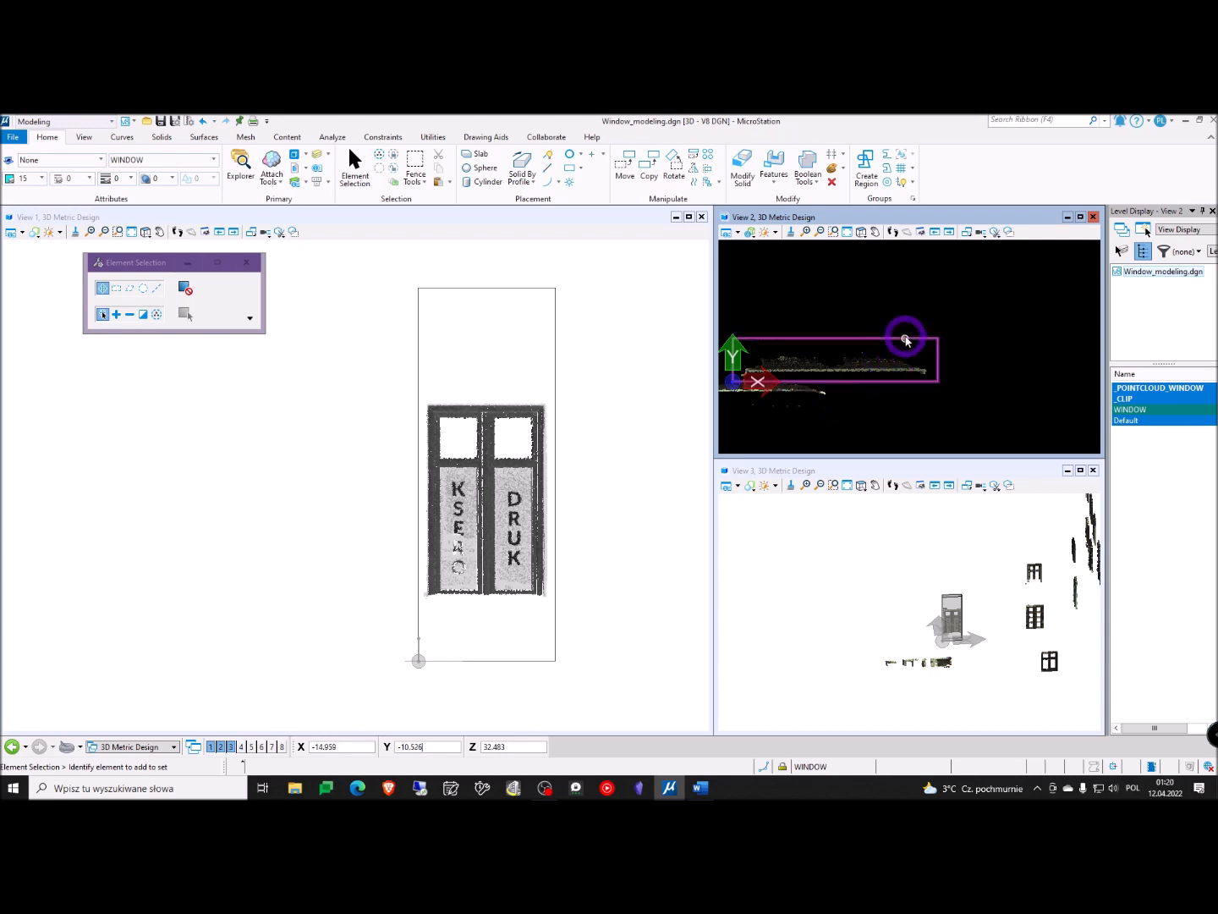
{"action": "scroll", "coordinate": [855, 391], "scroll_direction": "up", "scroll_amount": 3}
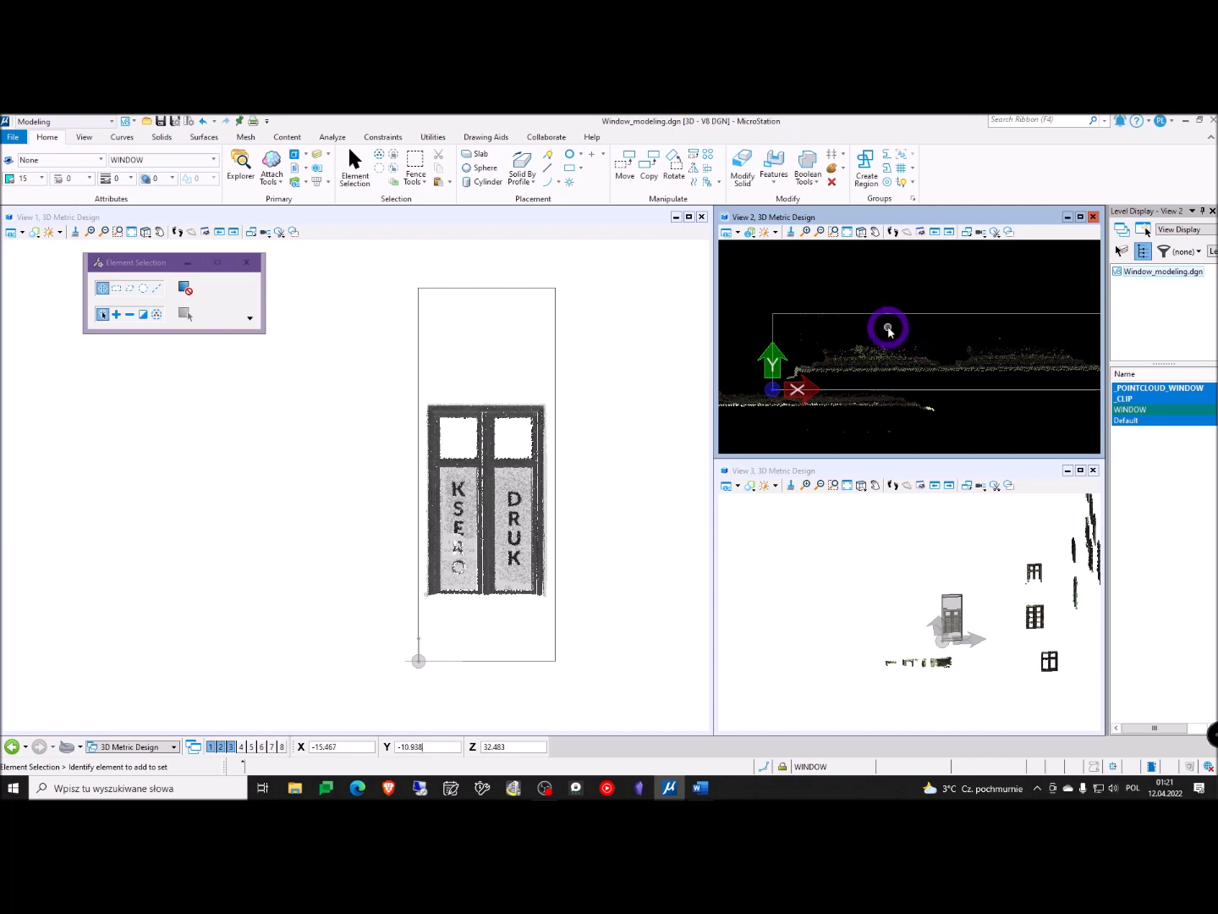
{"action": "scroll", "coordinate": [900, 332], "scroll_direction": "down", "scroll_amount": 1}
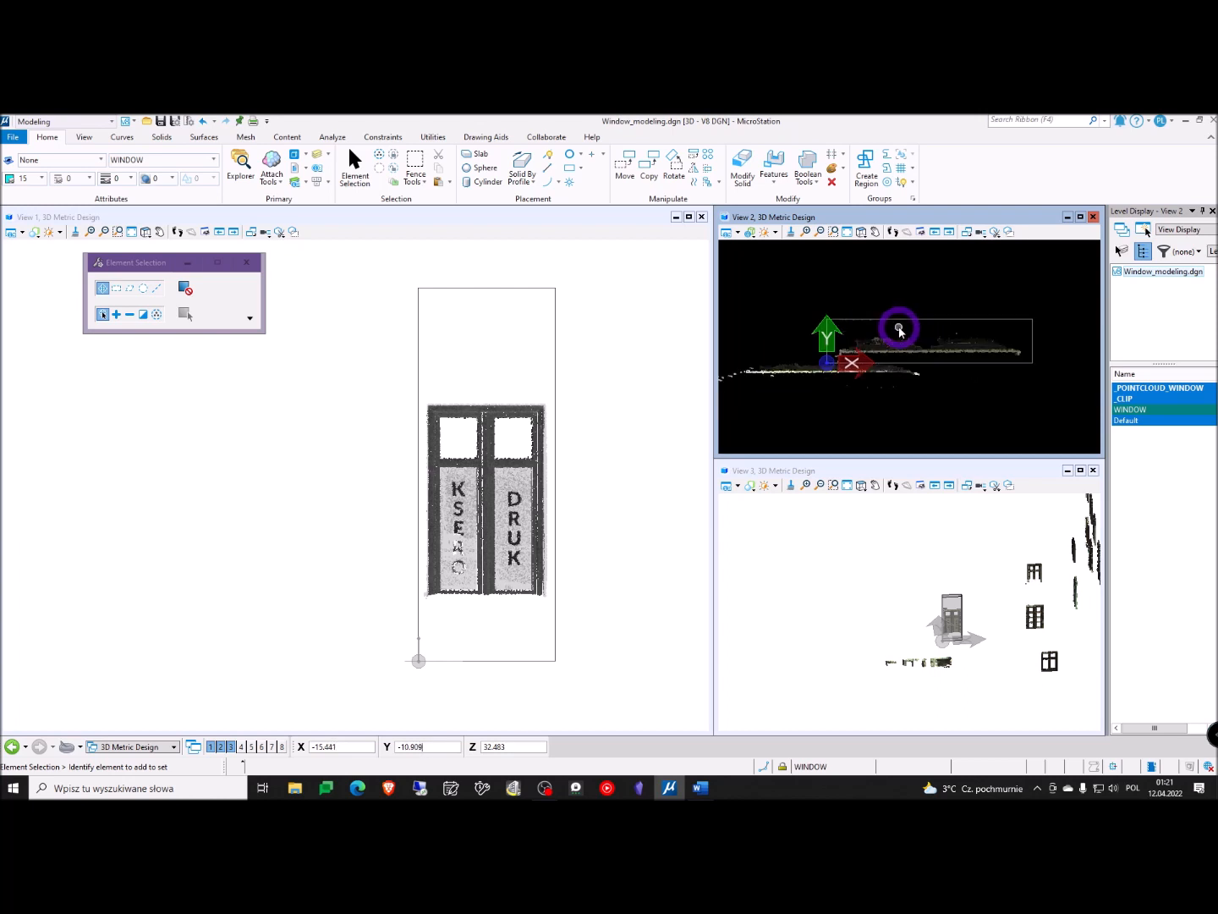
{"action": "middle_click_drag", "start_coordinate": [915, 316], "coordinate": [872, 341]}
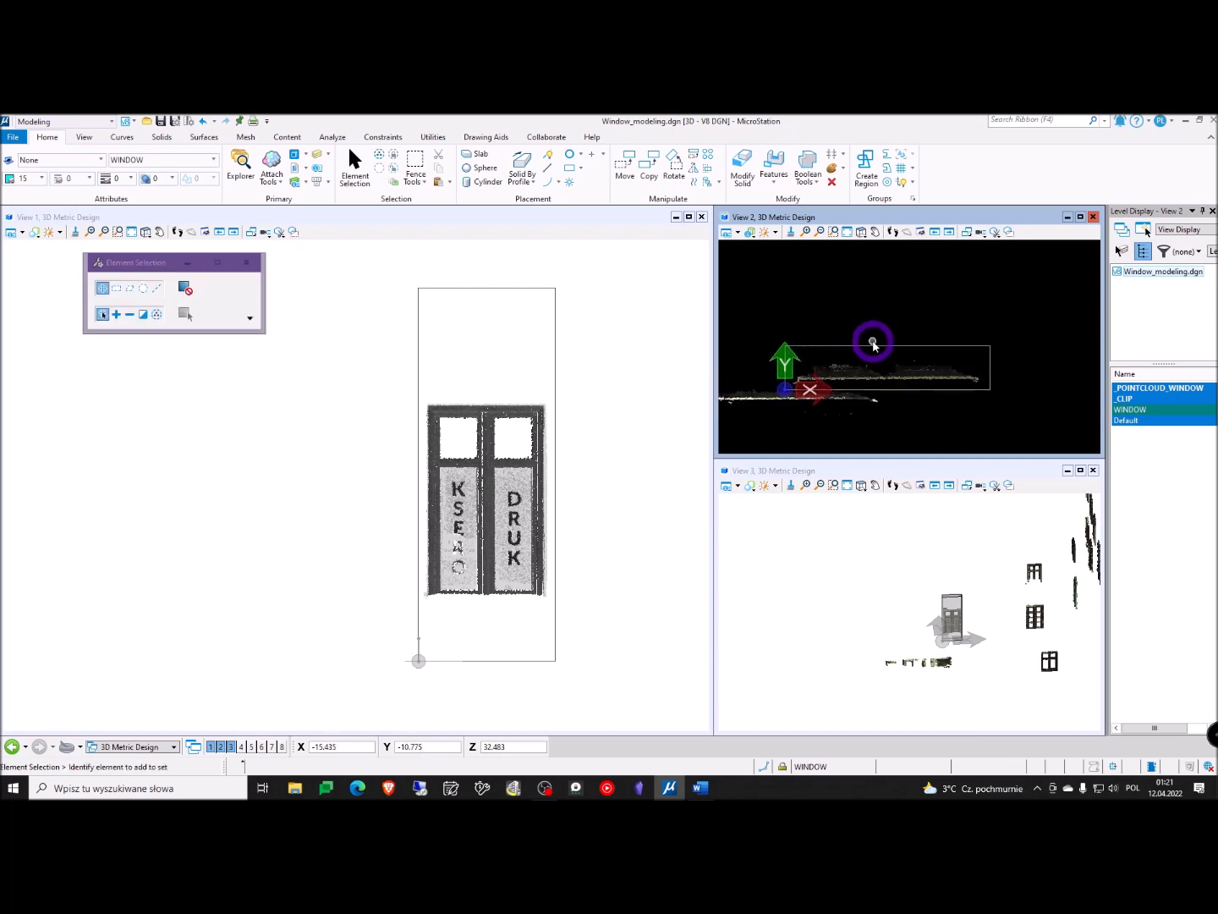
Start an orthogonal slab solid over the double window in View 1, from its upper-left corner, about 1.165 long and 1.891 wide
{"action": "left_click", "coordinate": [278, 475]}
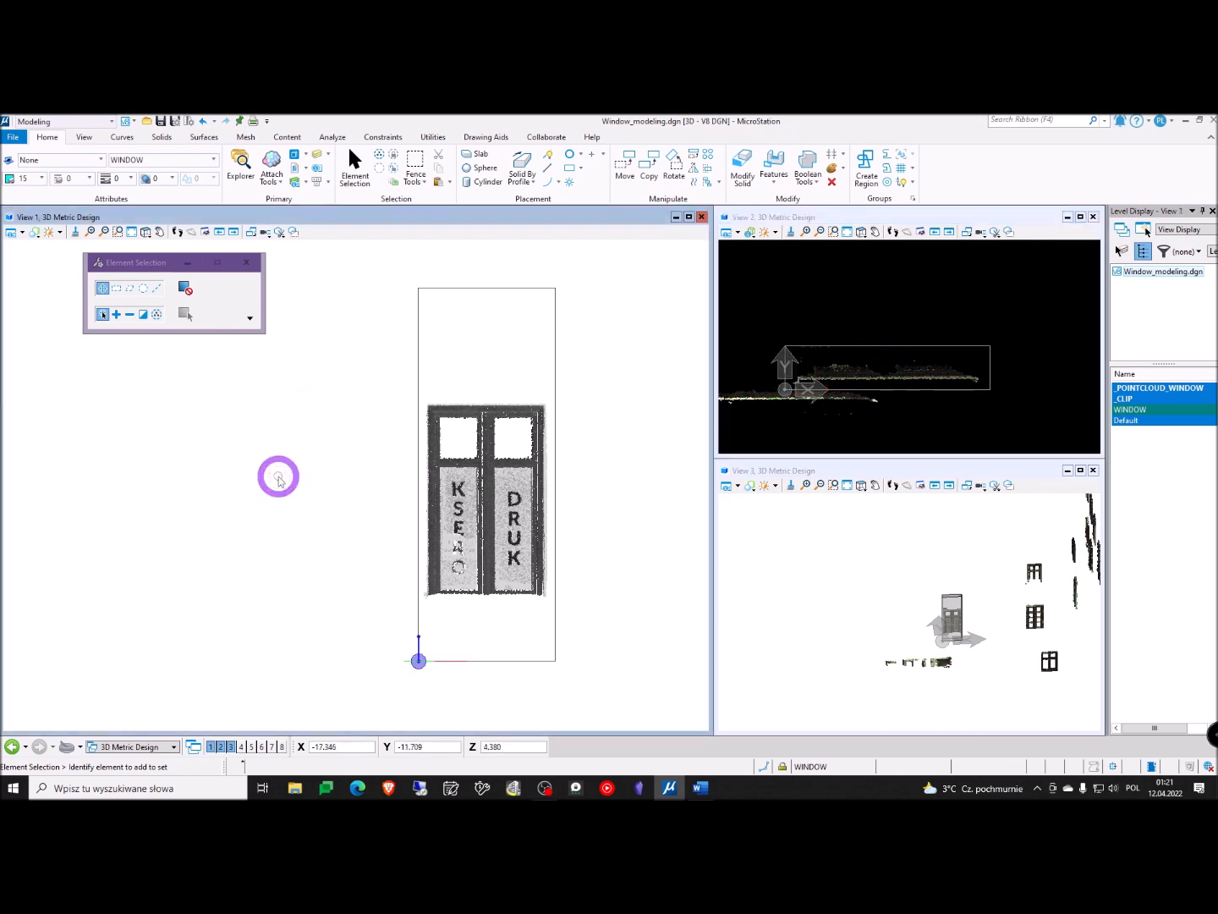
{"action": "left_click", "coordinate": [480, 155]}
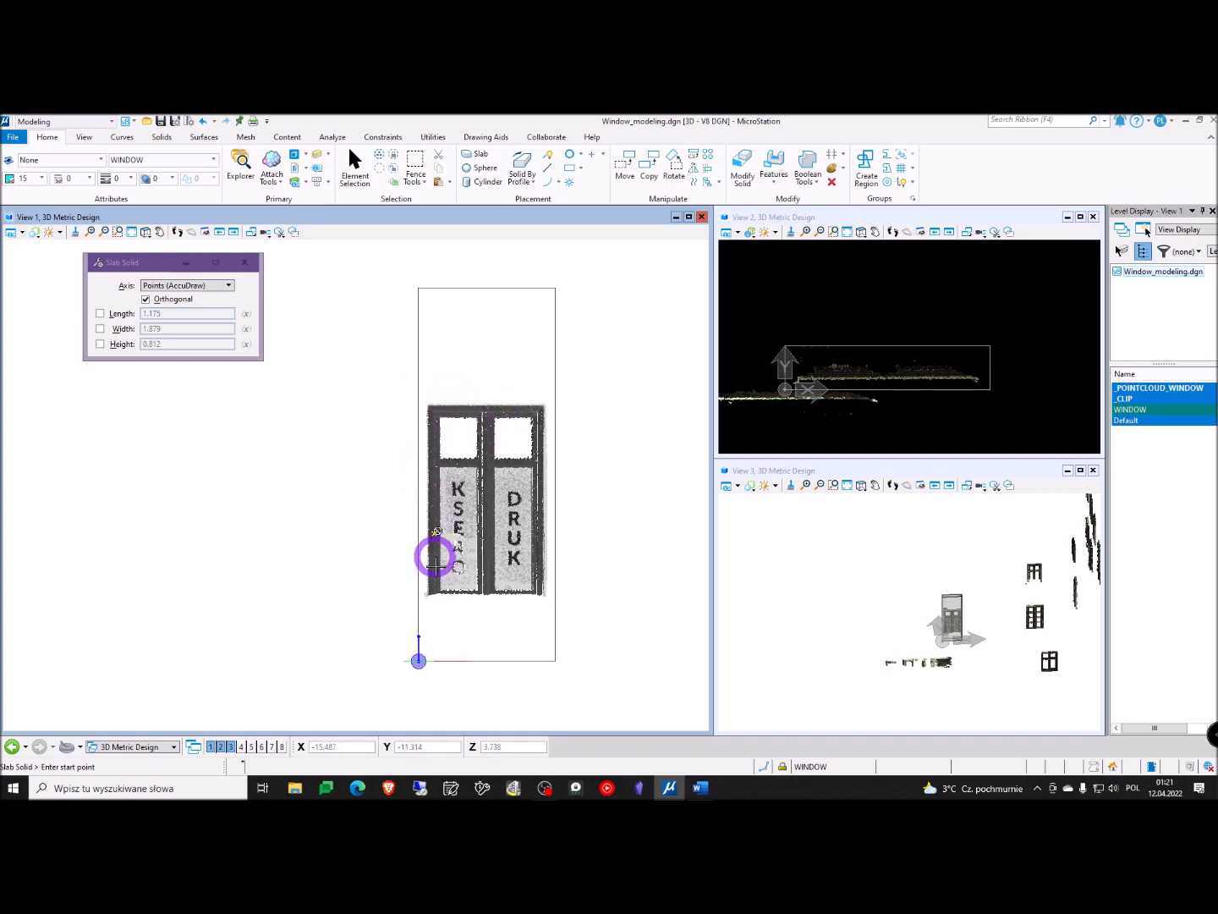
{"action": "scroll", "coordinate": [435, 583], "scroll_direction": "up", "scroll_amount": 3}
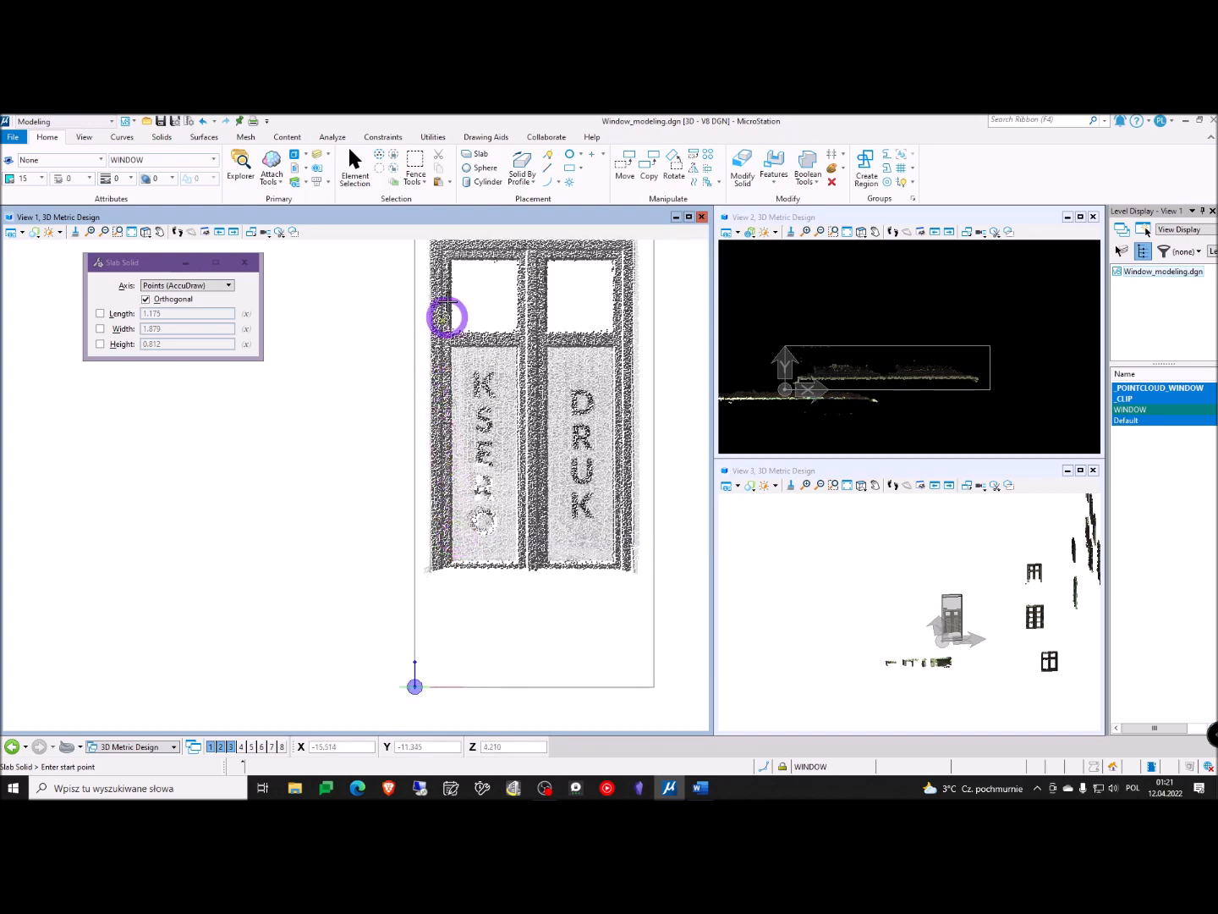
{"action": "scroll", "coordinate": [436, 279], "scroll_direction": "up", "scroll_amount": 3}
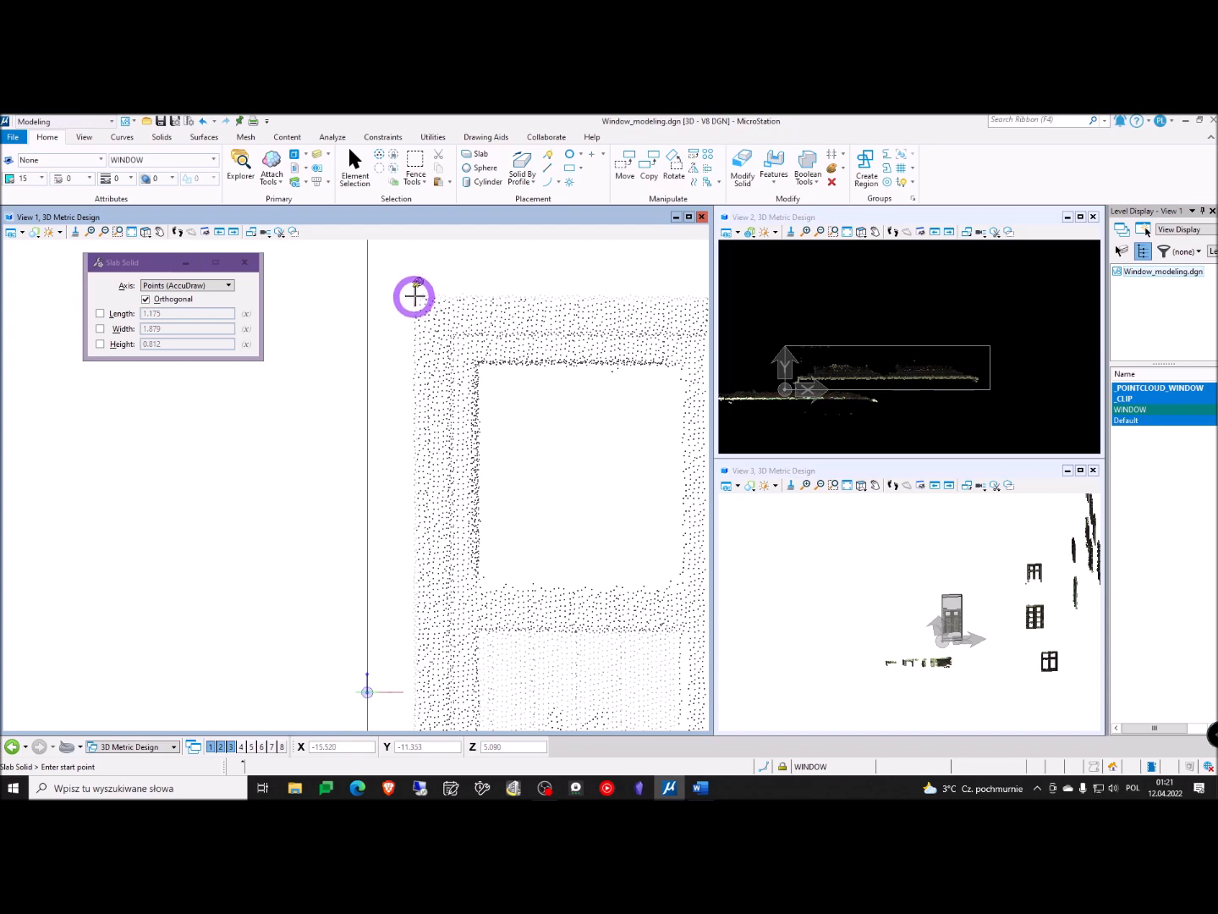
{"action": "left_click", "coordinate": [413, 294]}
{"action": "scroll", "coordinate": [414, 301], "scroll_direction": "down", "scroll_amount": 4}
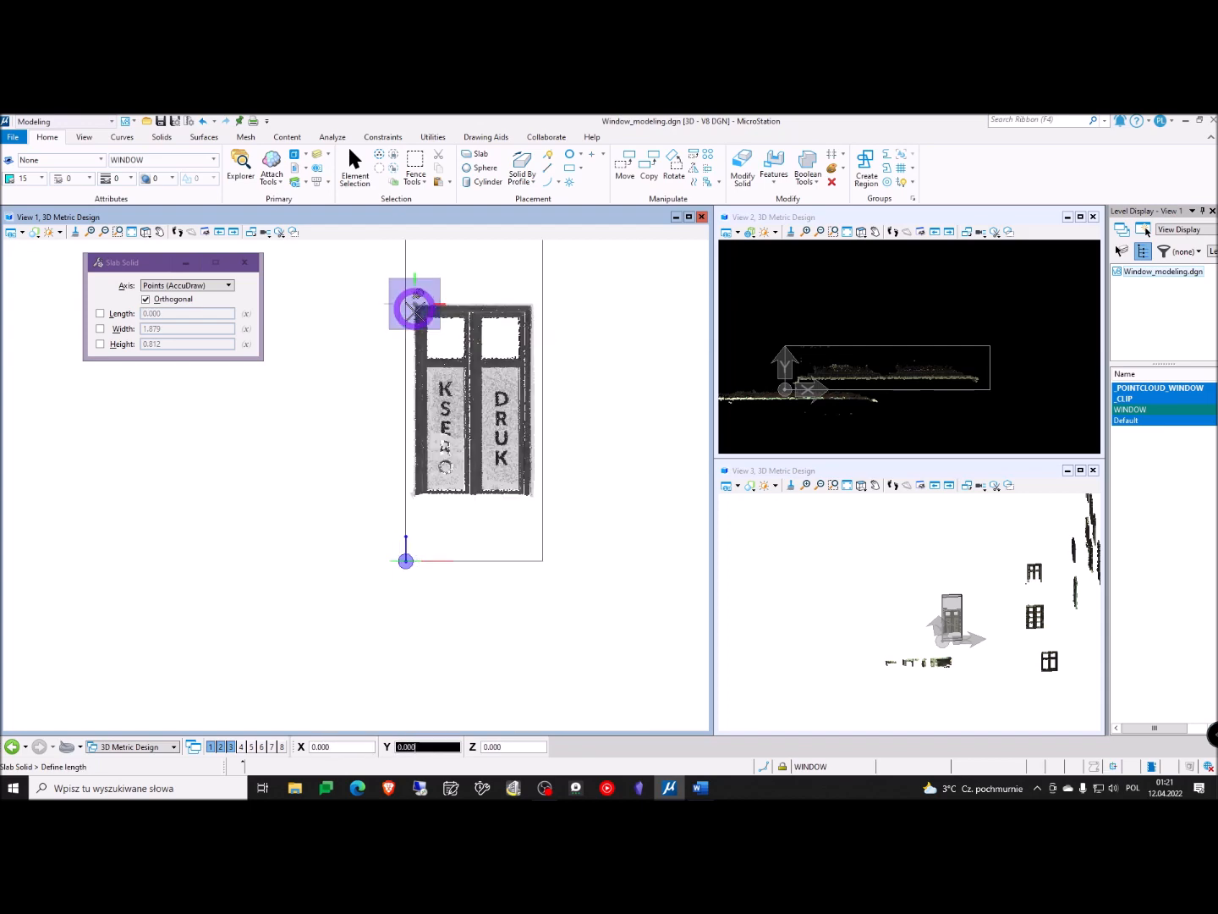
{"action": "scroll", "coordinate": [511, 306], "scroll_direction": "up", "scroll_amount": 4}
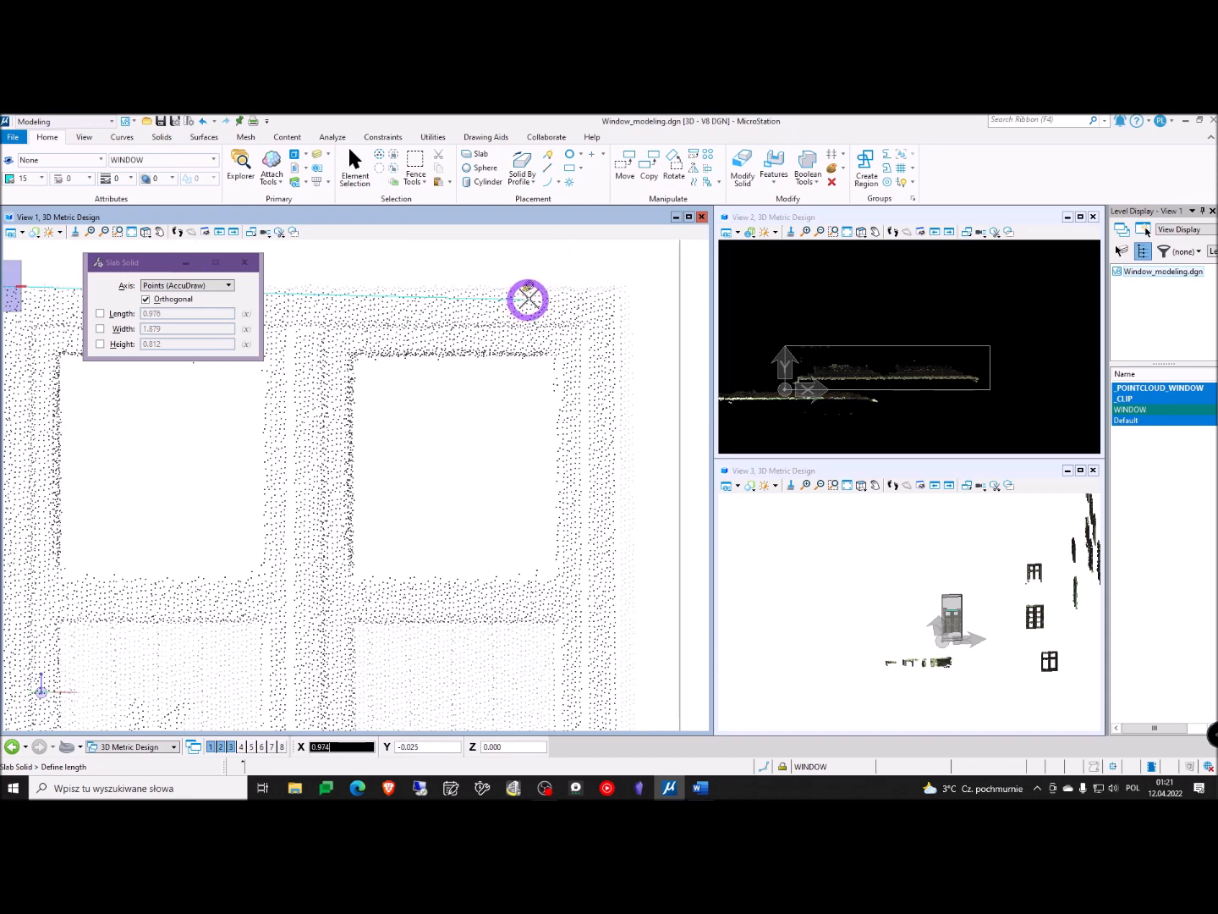
{"action": "left_click", "coordinate": [628, 285]}
{"action": "scroll", "coordinate": [624, 286], "scroll_direction": "down", "scroll_amount": 4}
{"action": "scroll", "coordinate": [609, 490], "scroll_direction": "up", "scroll_amount": 4}
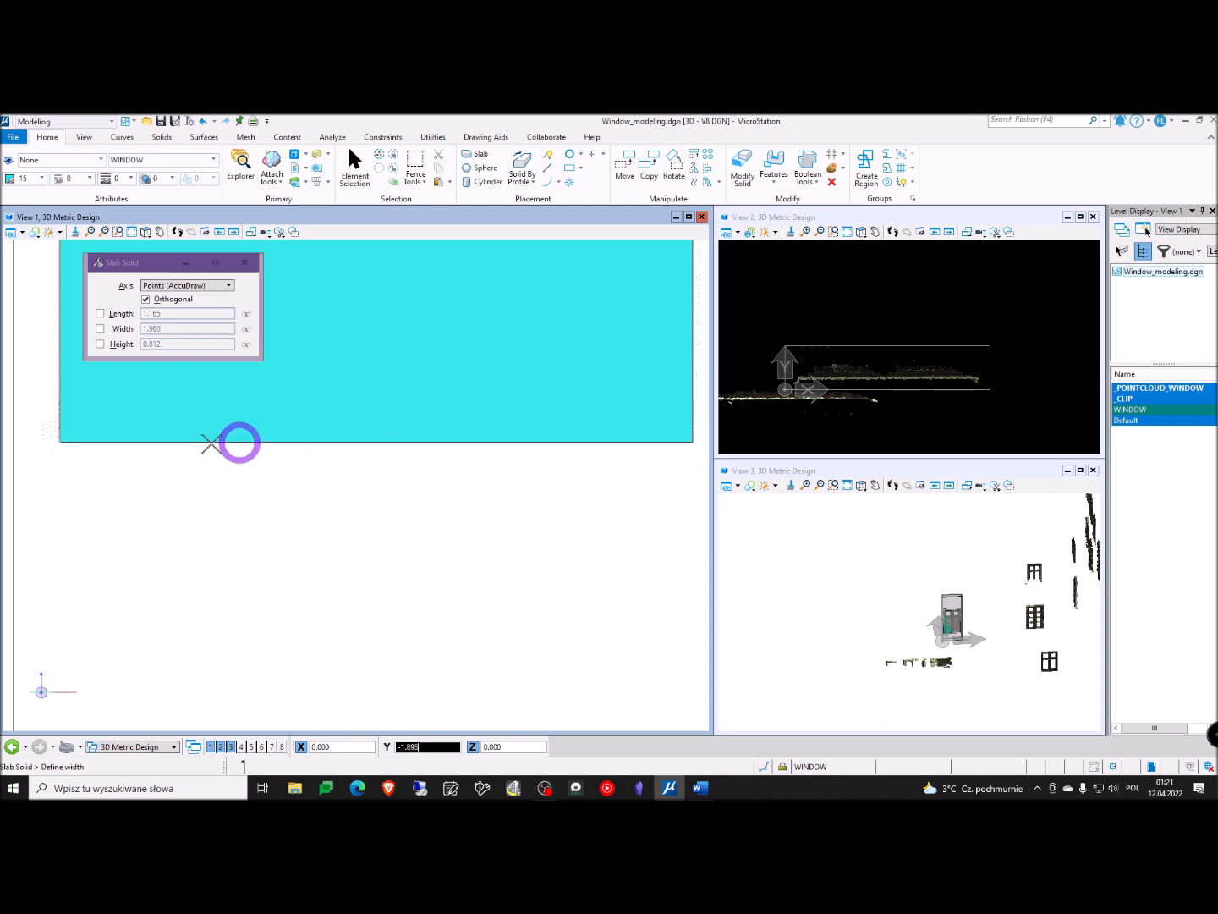
{"action": "left_click", "coordinate": [40, 435]}
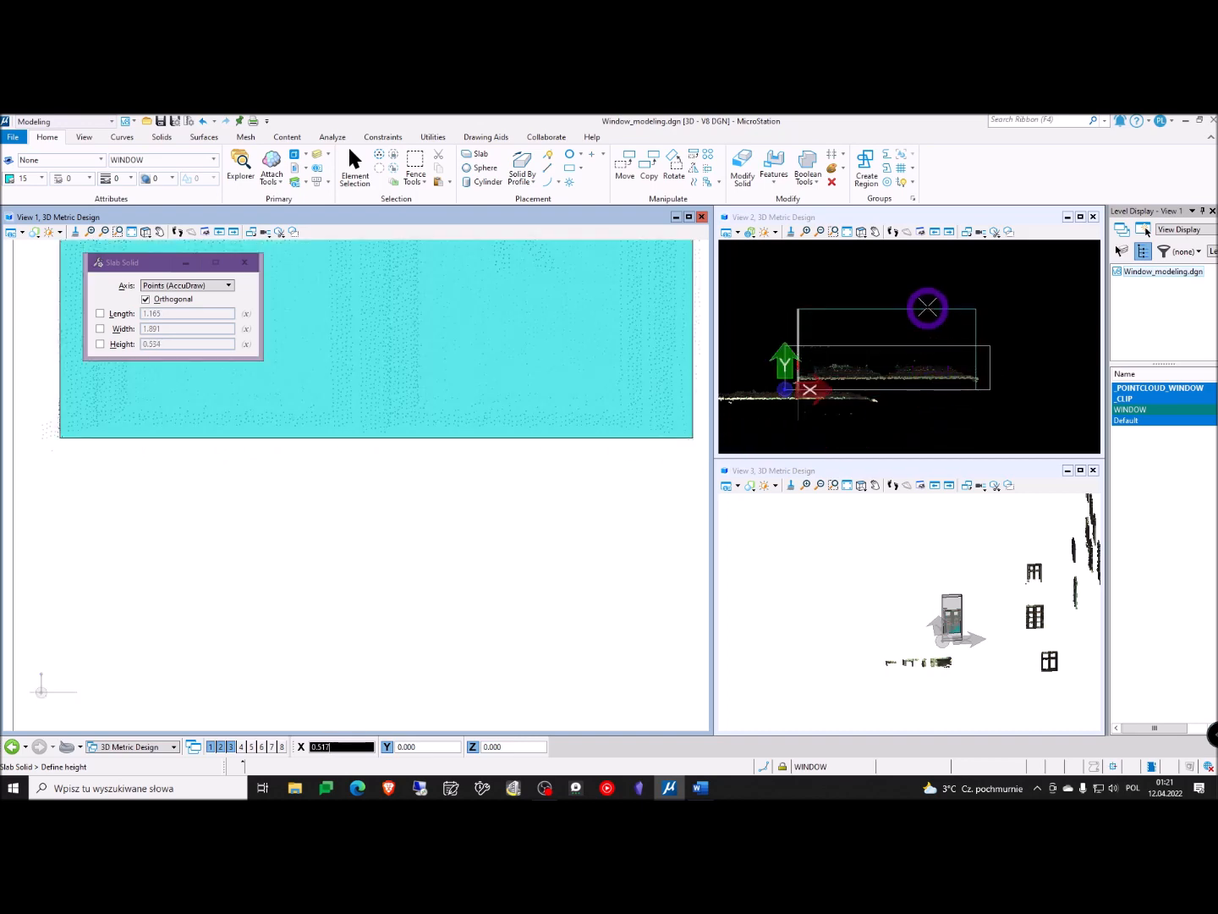
Give the slab a height of about 0.170 in View 2 so it spans the depth of the window's point cloud
{"action": "scroll", "coordinate": [966, 361], "scroll_direction": "up", "scroll_amount": 2}
{"action": "scroll", "coordinate": [969, 358], "scroll_direction": "up", "scroll_amount": 1}
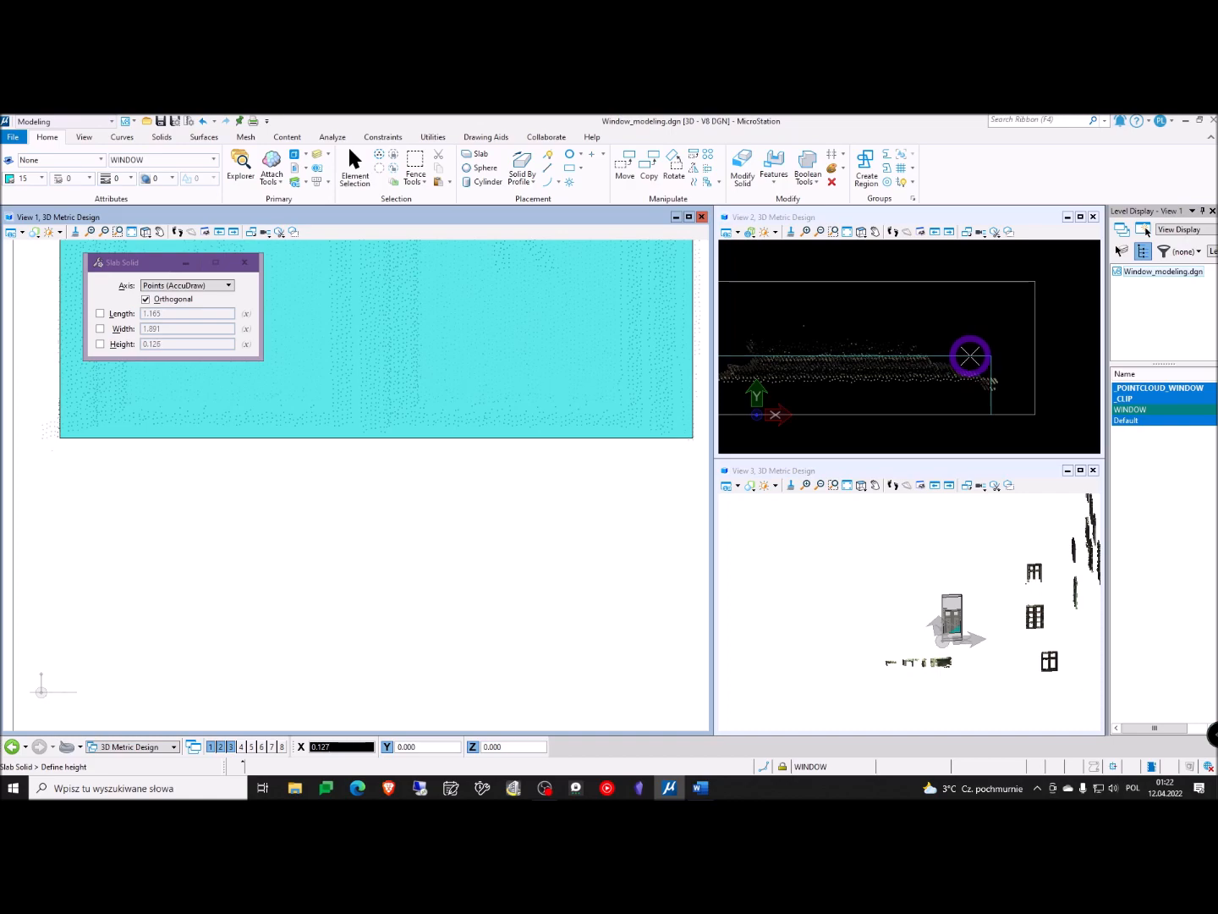
{"action": "scroll", "coordinate": [974, 342], "scroll_direction": "down", "scroll_amount": 2}
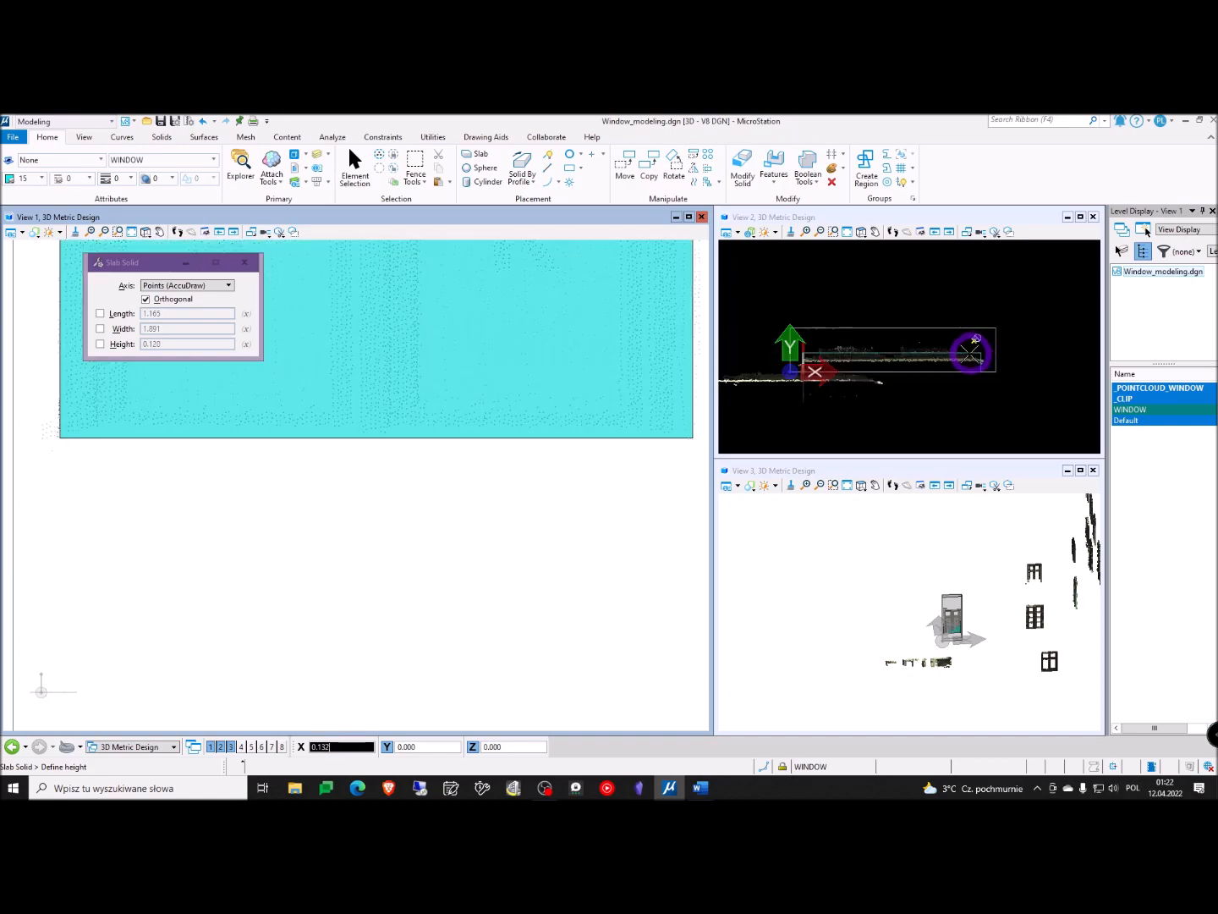
{"action": "scroll", "coordinate": [857, 351], "scroll_direction": "up", "scroll_amount": 2}
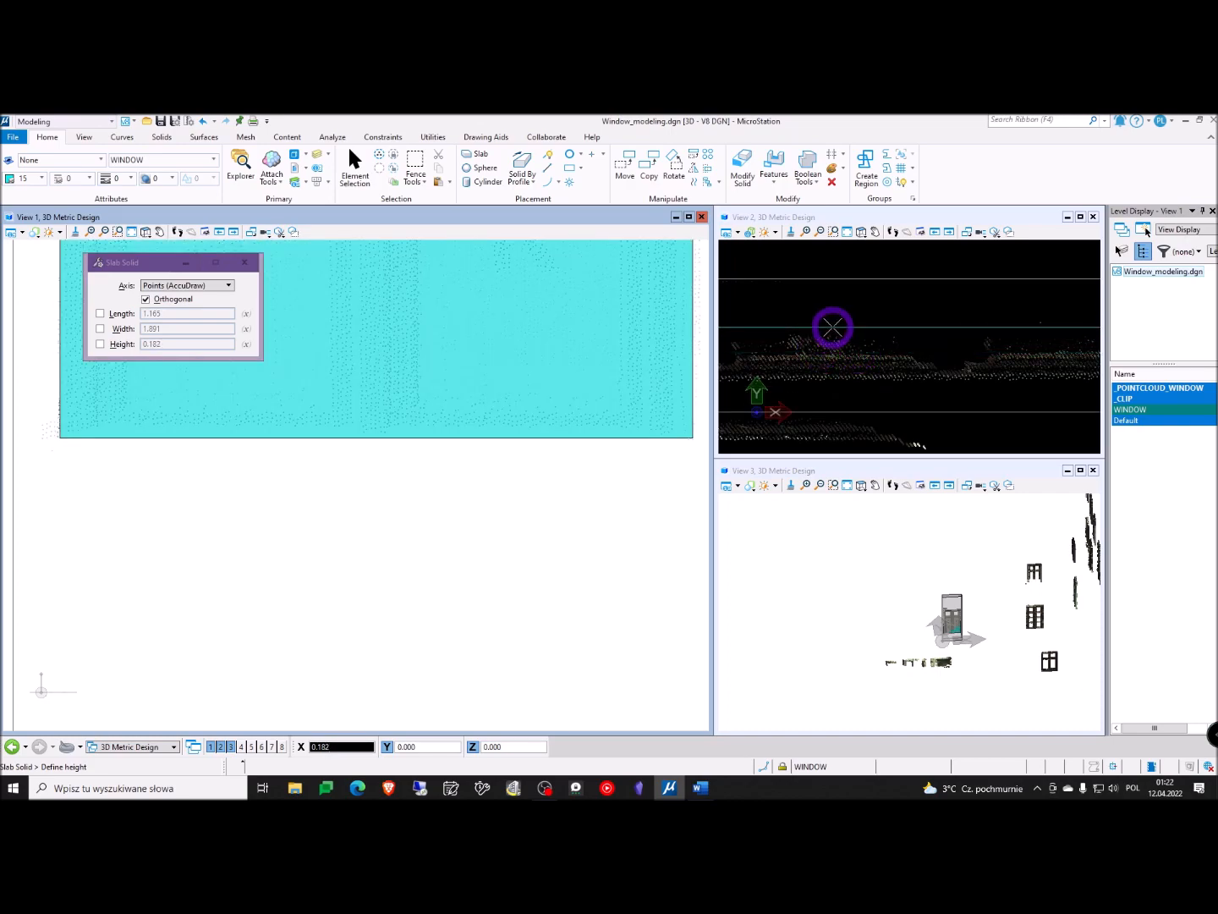
{"action": "scroll", "coordinate": [833, 328], "scroll_direction": "down", "scroll_amount": 2}
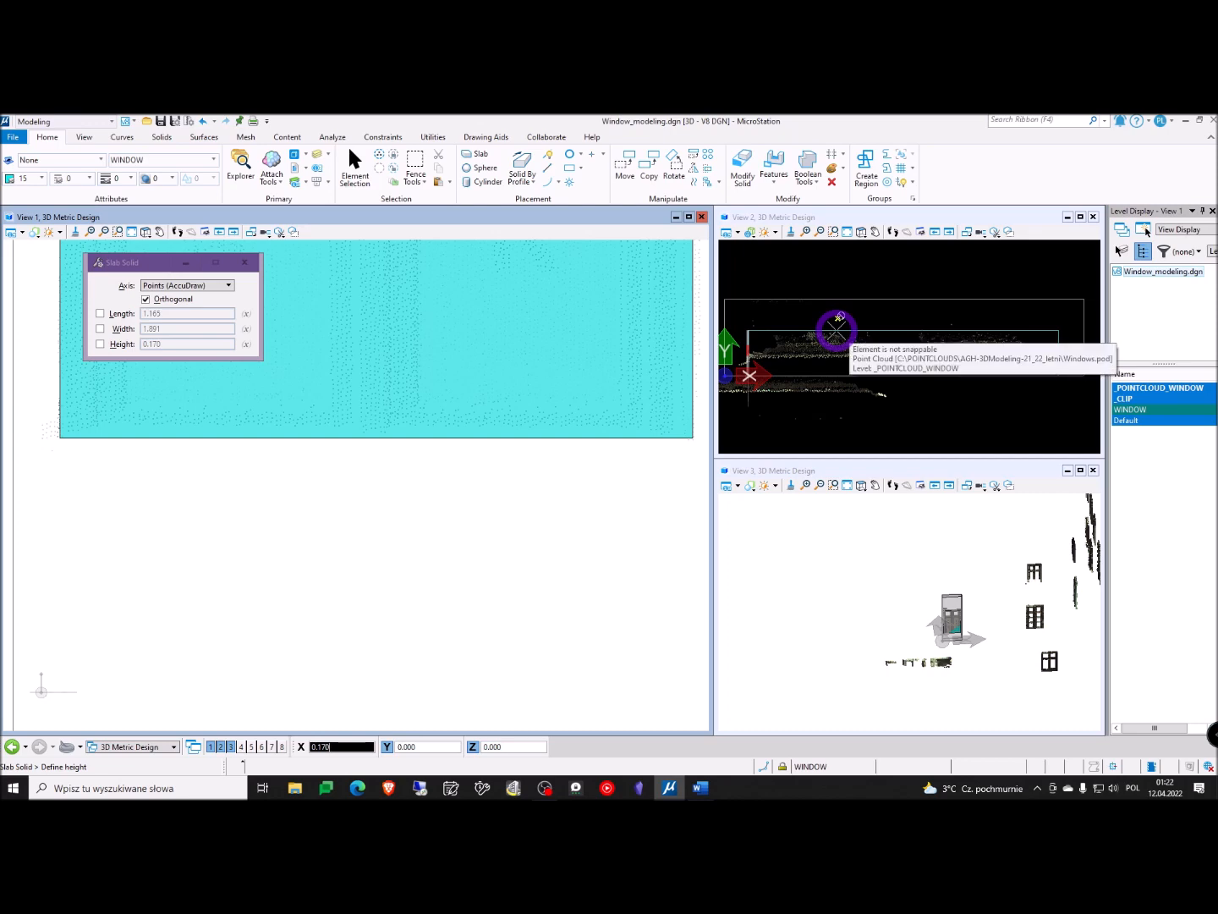
{"action": "left_click", "coordinate": [836, 331]}
{"action": "scroll", "coordinate": [809, 346], "scroll_direction": "down", "scroll_amount": 4}
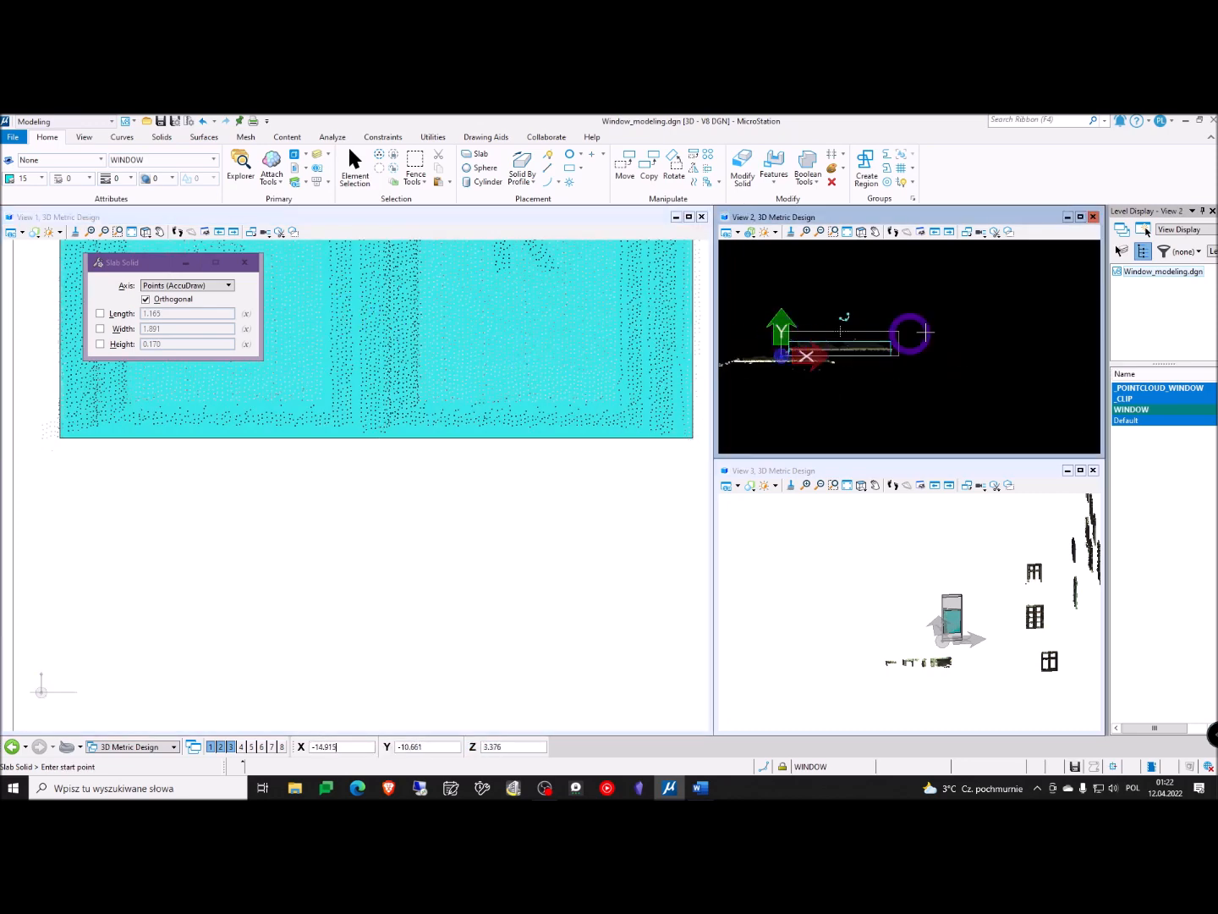
{"action": "scroll", "coordinate": [882, 334], "scroll_direction": "up", "scroll_amount": 3}
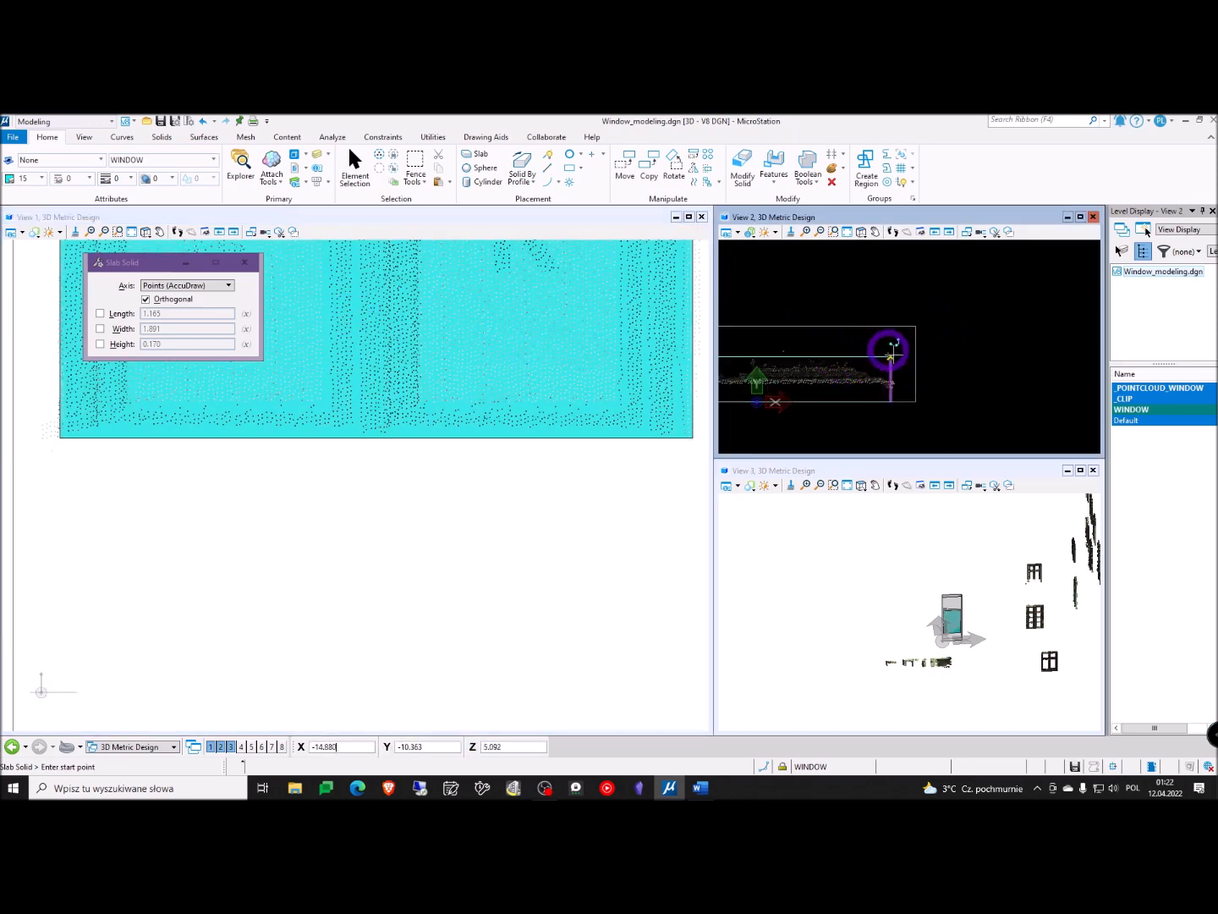
{"action": "scroll", "coordinate": [460, 517], "scroll_direction": "down", "scroll_amount": 5}
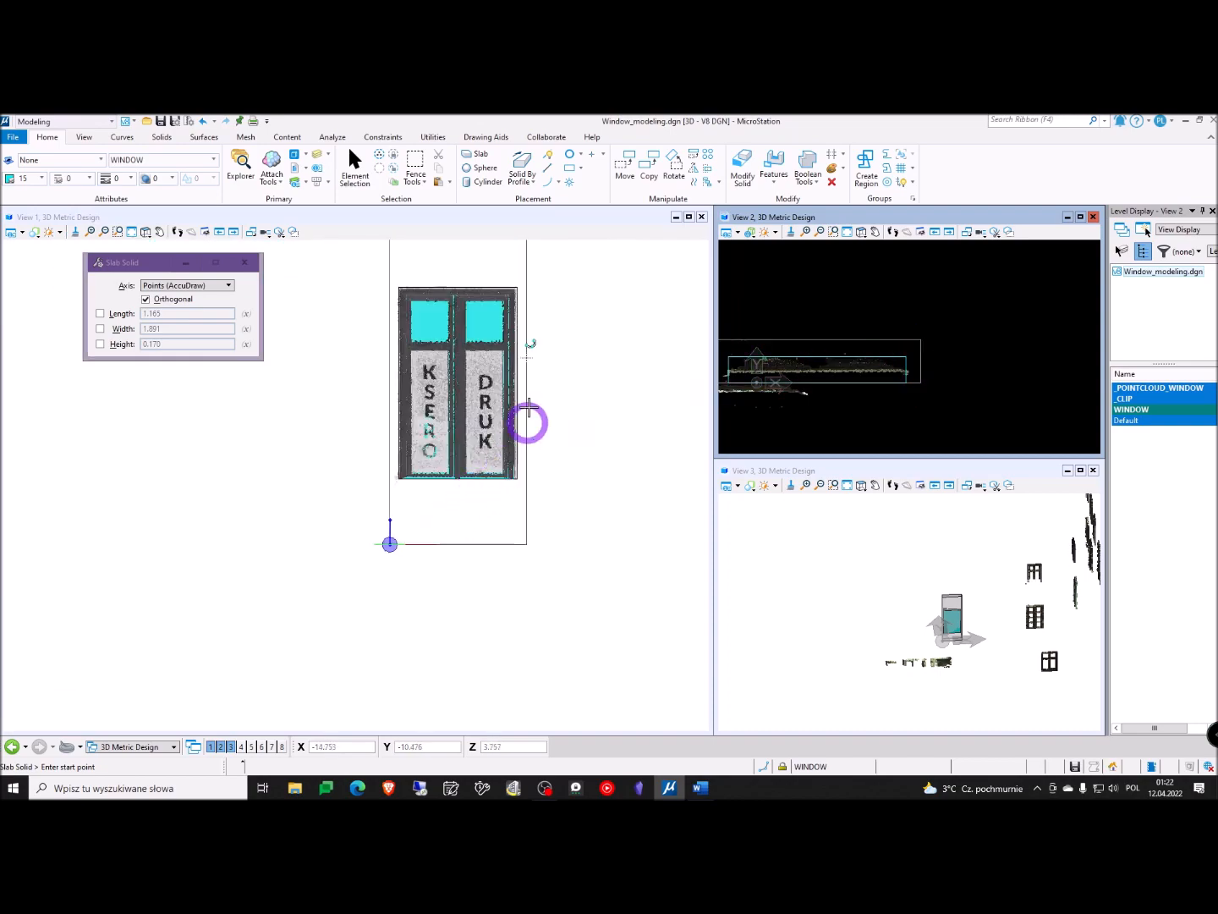
{"action": "scroll", "coordinate": [504, 279], "scroll_direction": "up", "scroll_amount": 5}
{"action": "key", "text": "Escape"}
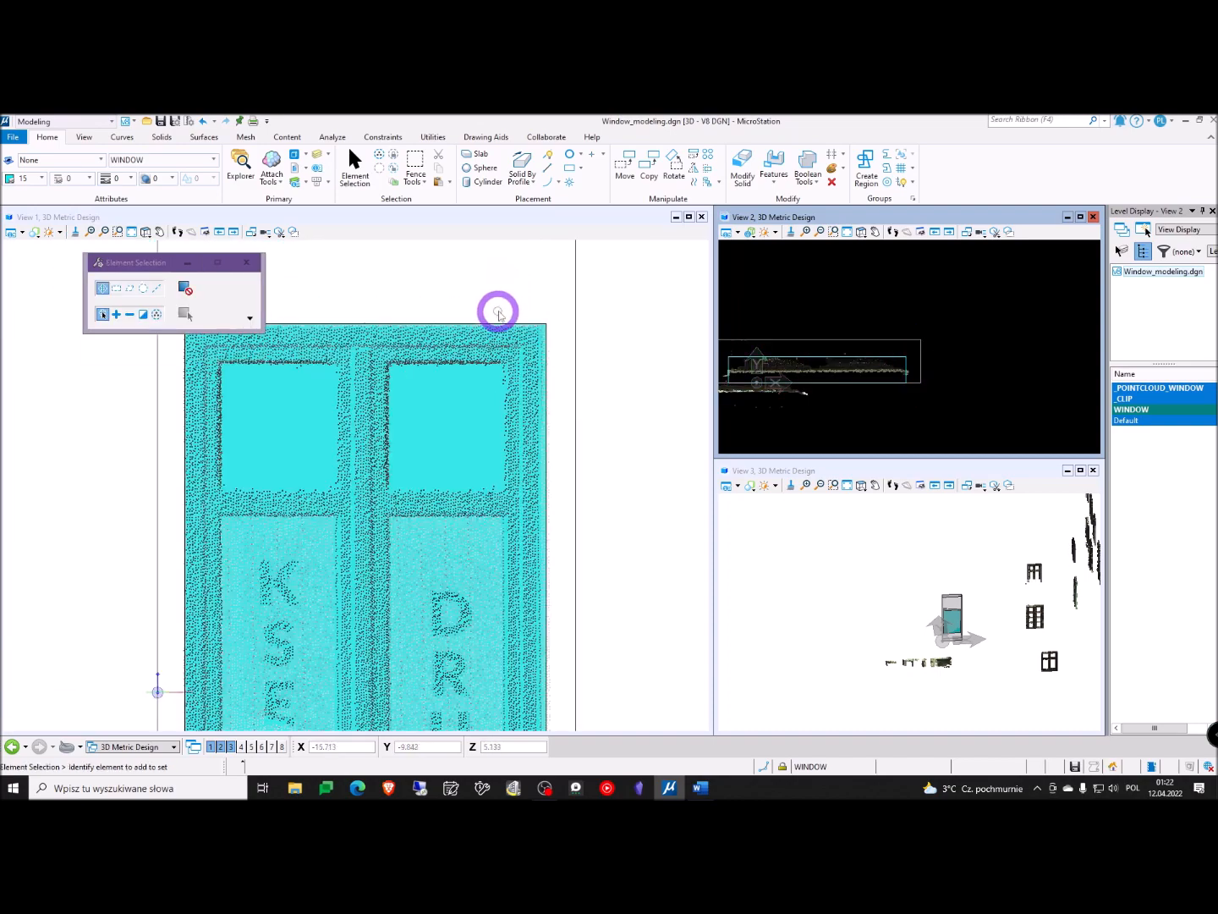
Select the new slab and orbit View 1 to an oblique 3D view of it
{"action": "scroll", "coordinate": [471, 324], "scroll_direction": "down", "scroll_amount": 5}
{"action": "left_click", "coordinate": [443, 329]}
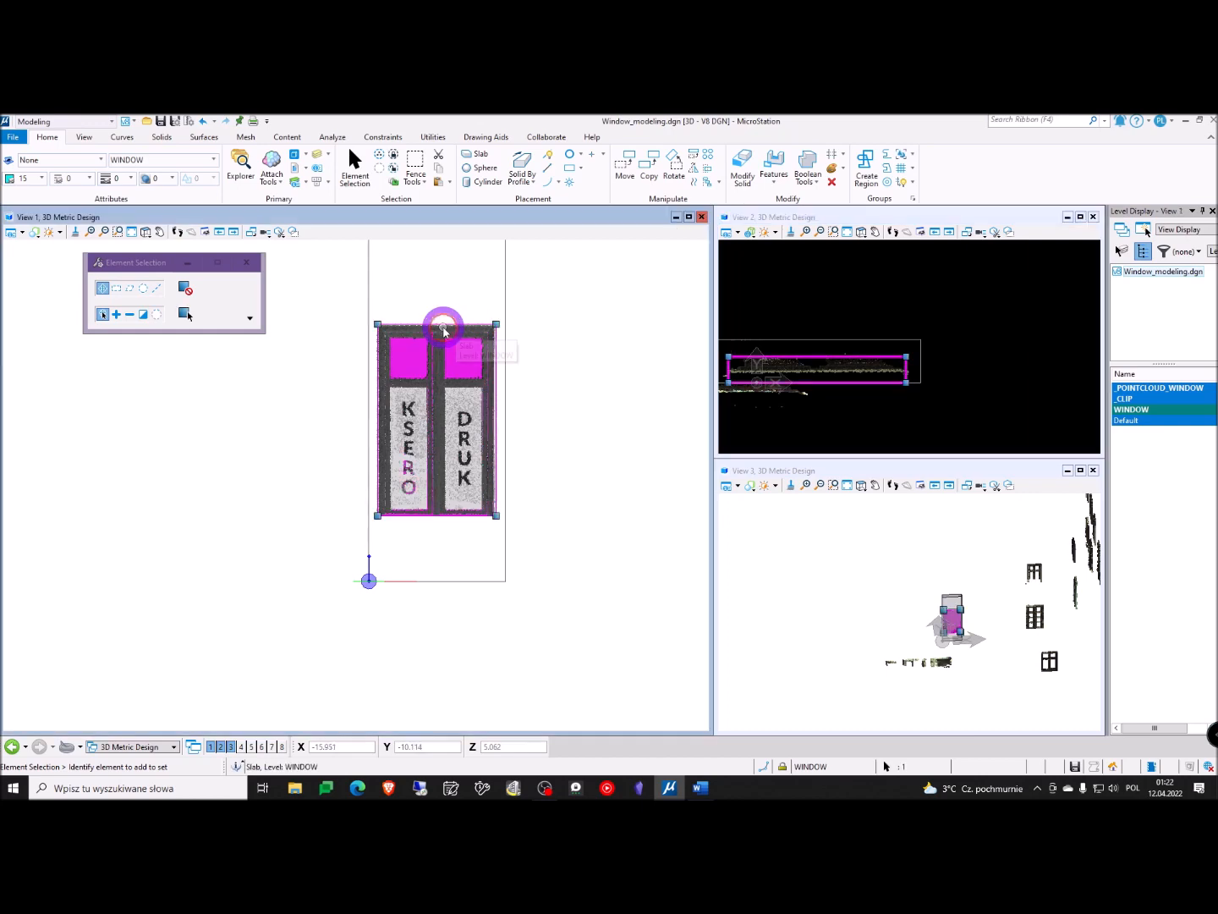
{"action": "middle_click_drag", "start_coordinate": [631, 365], "coordinate": [358, 524], "text": "shift"}
{"action": "left_click", "coordinate": [389, 467]}
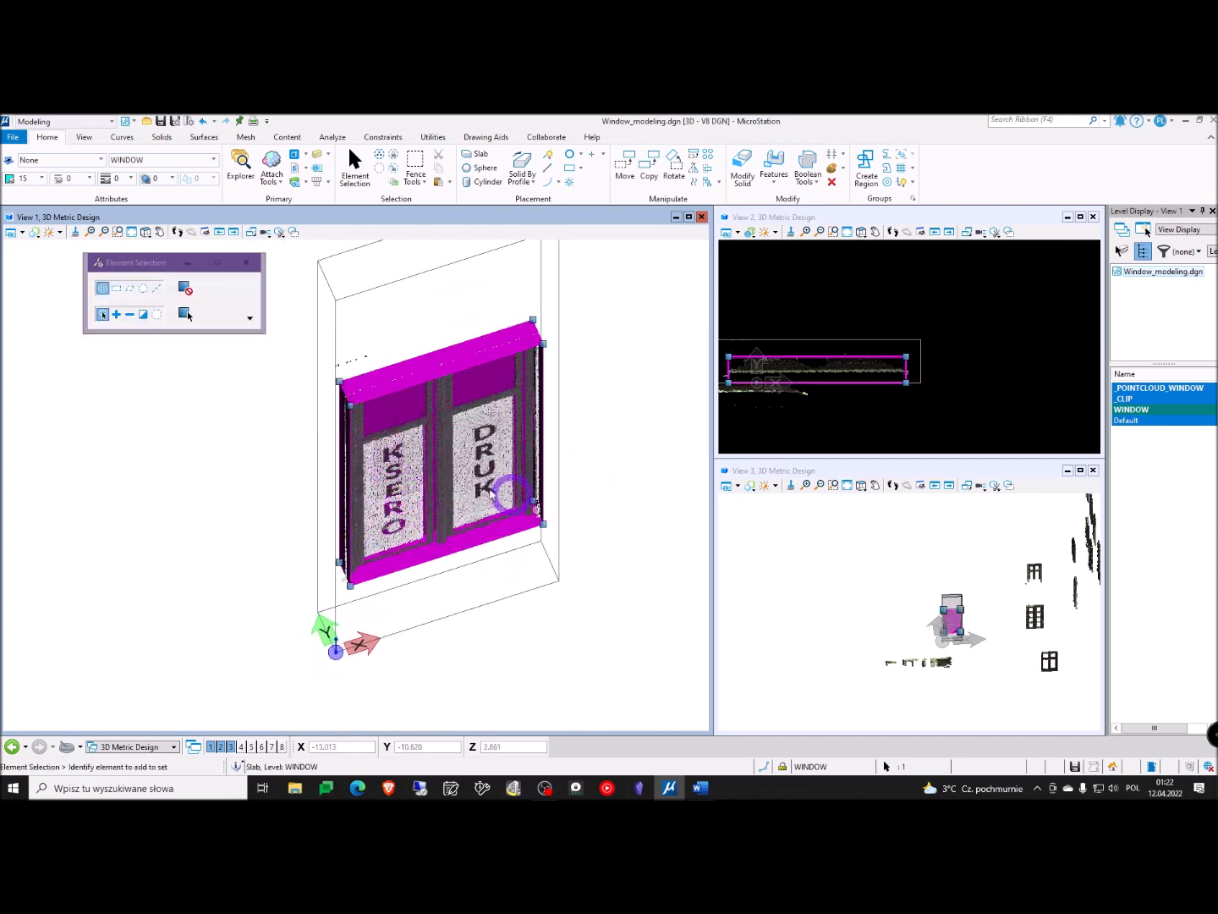
Examine how the selected slab's side edges and front face line up with the point cloud in View 2
{"action": "scroll", "coordinate": [881, 390], "scroll_direction": "up", "scroll_amount": 5}
{"action": "scroll", "coordinate": [923, 315], "scroll_direction": "up", "scroll_amount": 1}
{"action": "scroll", "coordinate": [923, 315], "scroll_direction": "down", "scroll_amount": 1}
{"action": "scroll", "coordinate": [923, 317], "scroll_direction": "up", "scroll_amount": 1}
{"action": "scroll", "coordinate": [950, 349], "scroll_direction": "down", "scroll_amount": 2}
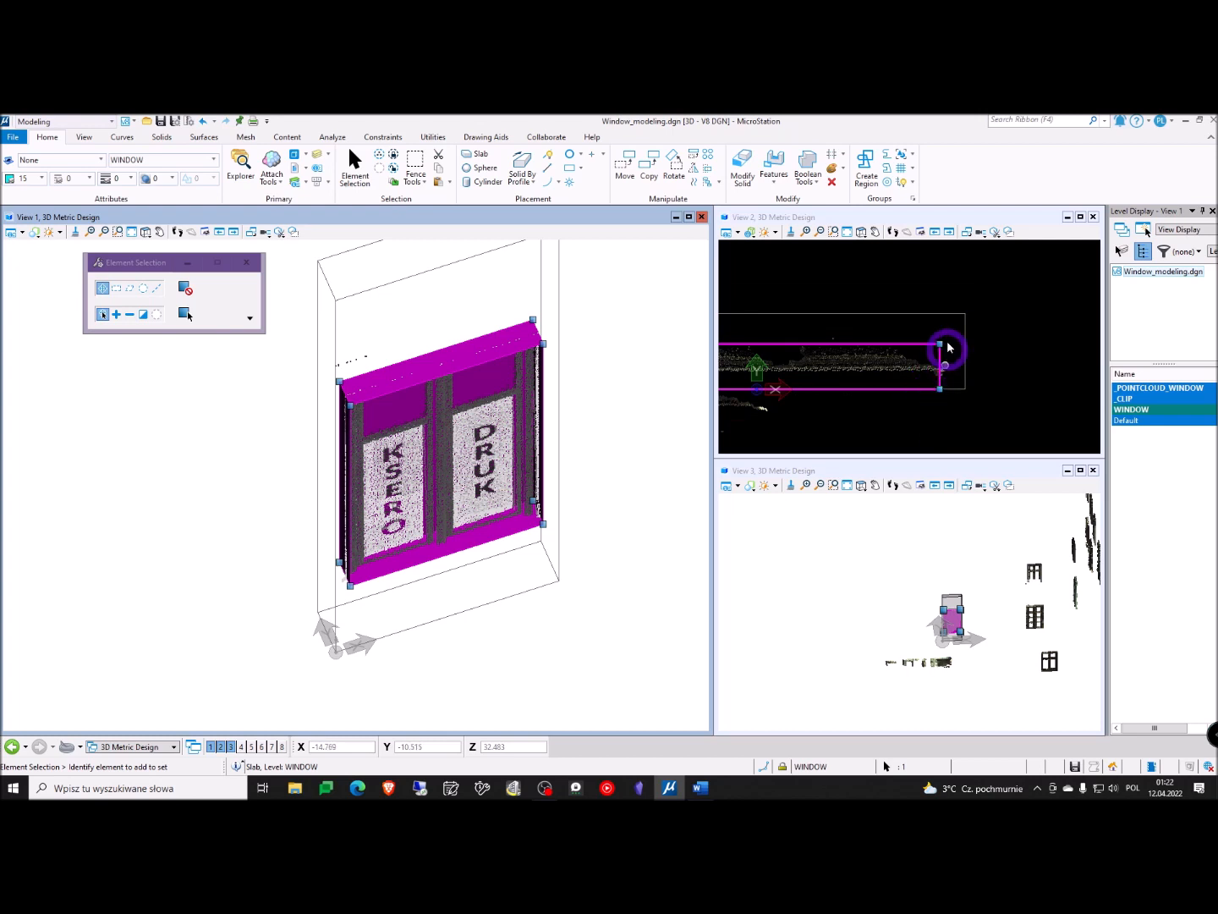
{"action": "scroll", "coordinate": [941, 390], "scroll_direction": "up", "scroll_amount": 2}
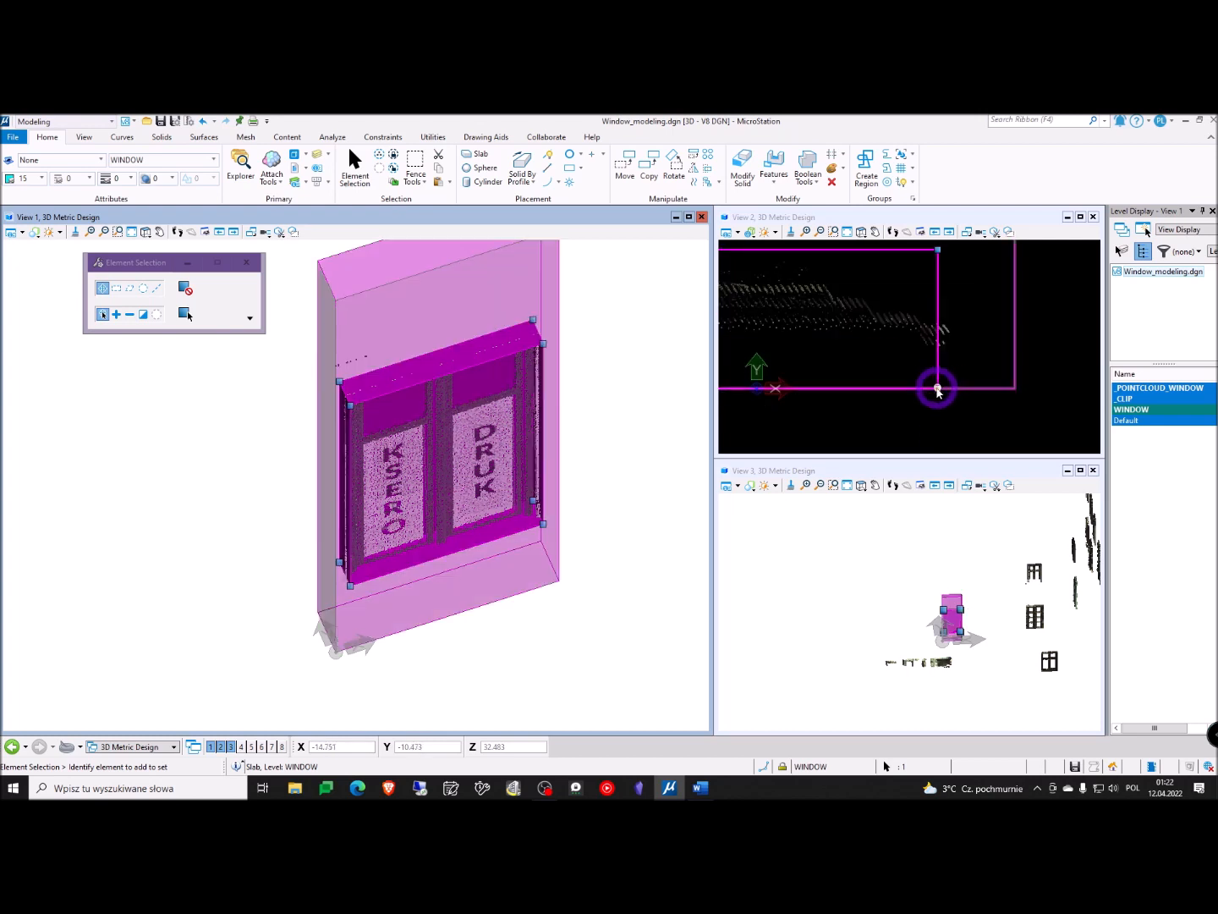
{"action": "scroll", "coordinate": [948, 384], "scroll_direction": "down", "scroll_amount": 4}
{"action": "scroll", "coordinate": [872, 410], "scroll_direction": "up", "scroll_amount": 4}
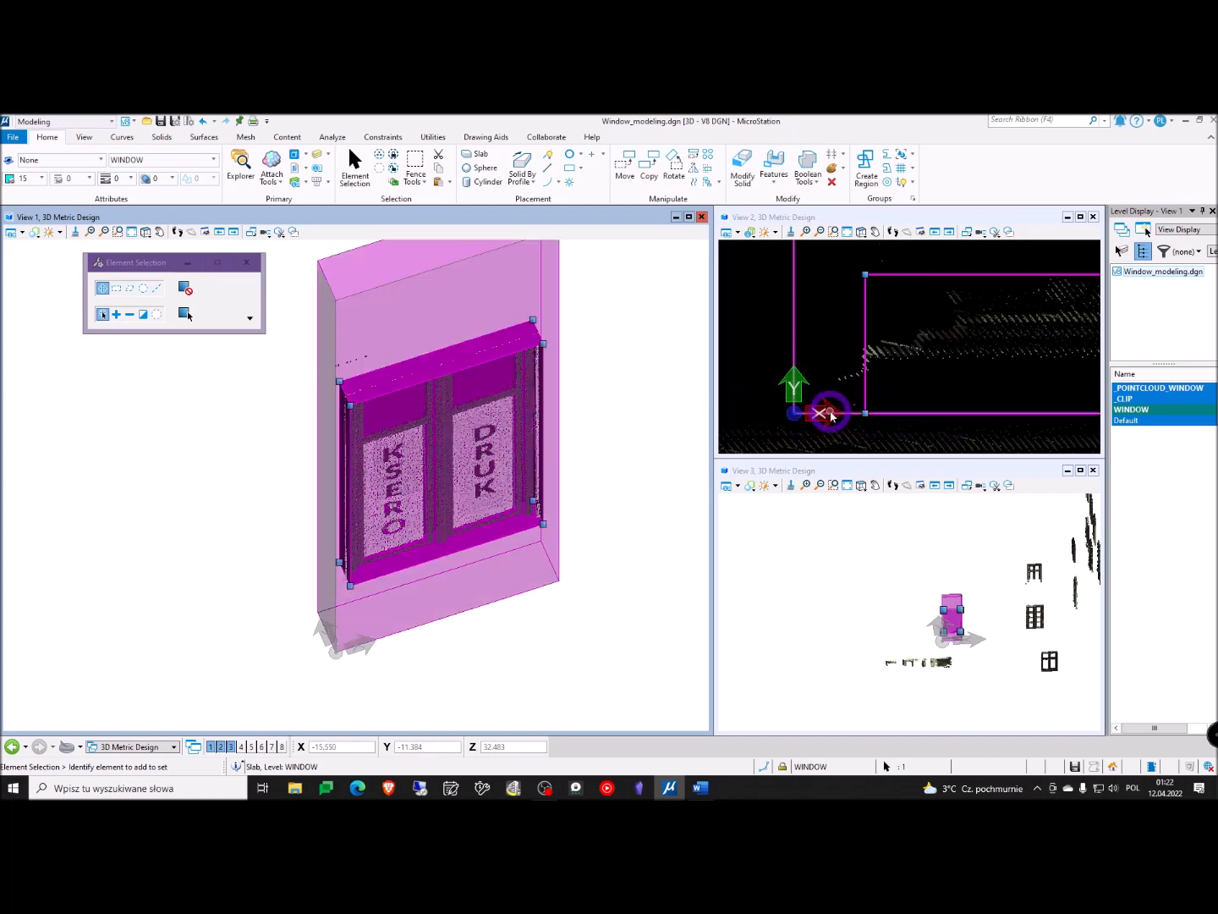
{"action": "scroll", "coordinate": [830, 416], "scroll_direction": "down", "scroll_amount": 3}
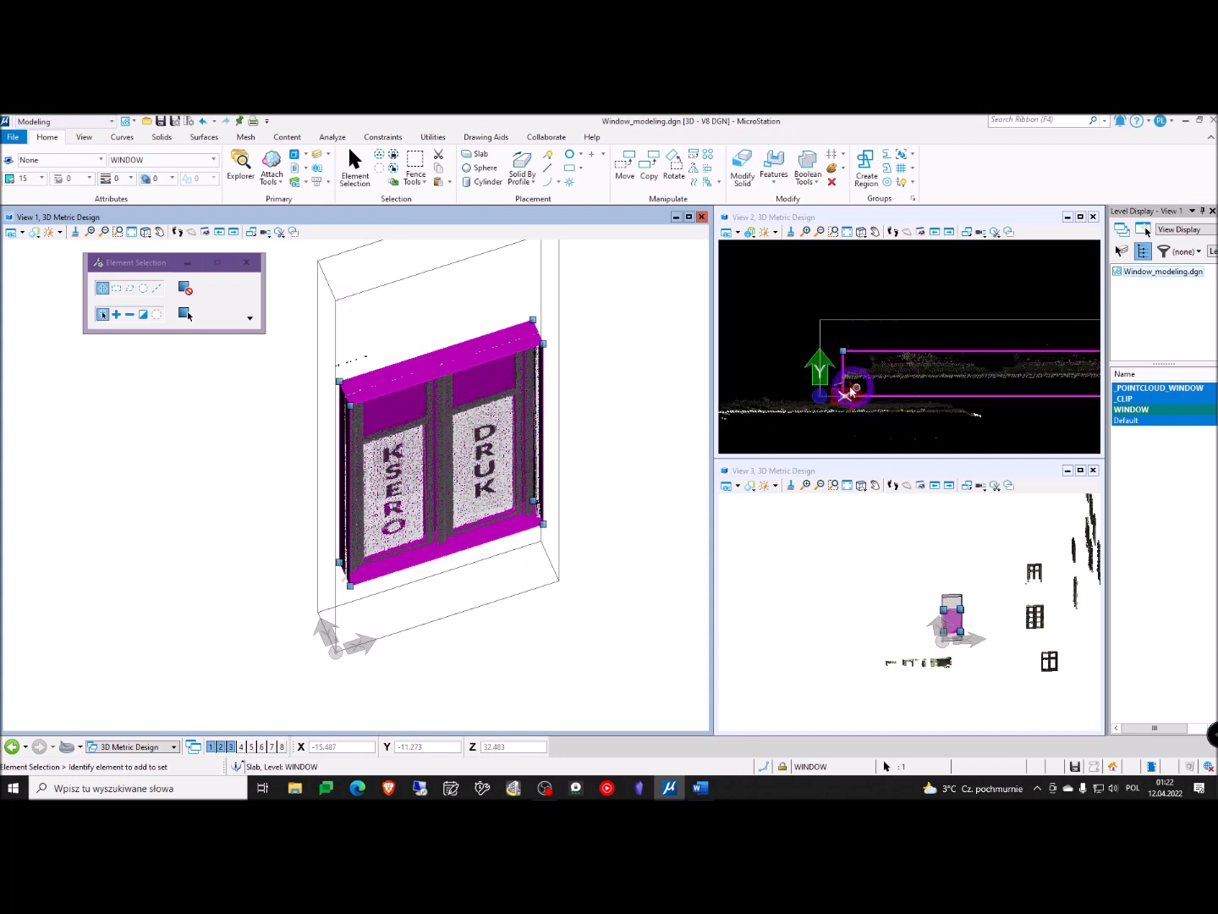
{"action": "scroll", "coordinate": [858, 393], "scroll_direction": "up", "scroll_amount": 3}
Move the slab's front face back by about 0.08 in View 2 to meet the window's point cloud, and deselect the slab
{"action": "left_click", "coordinate": [828, 414]}
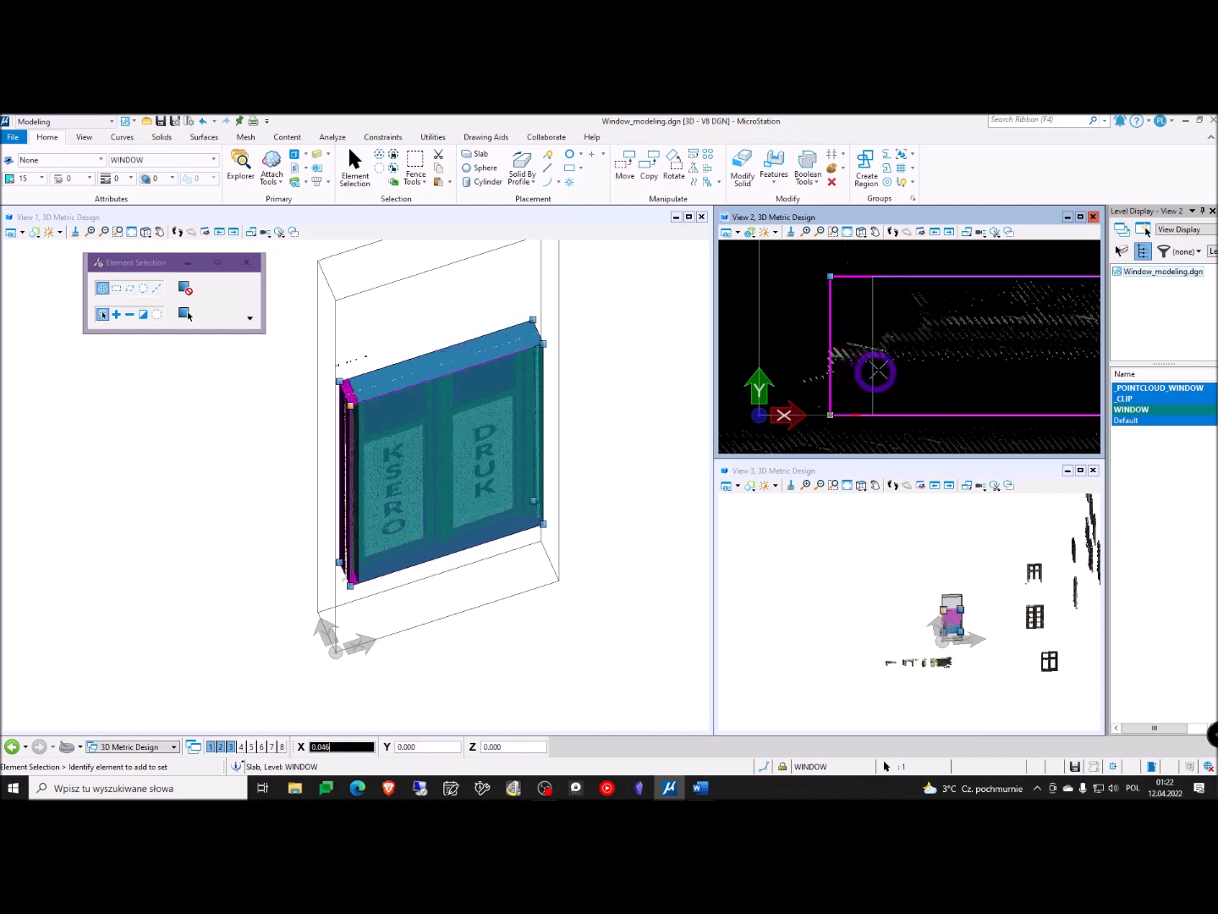
{"action": "left_click", "coordinate": [835, 361]}
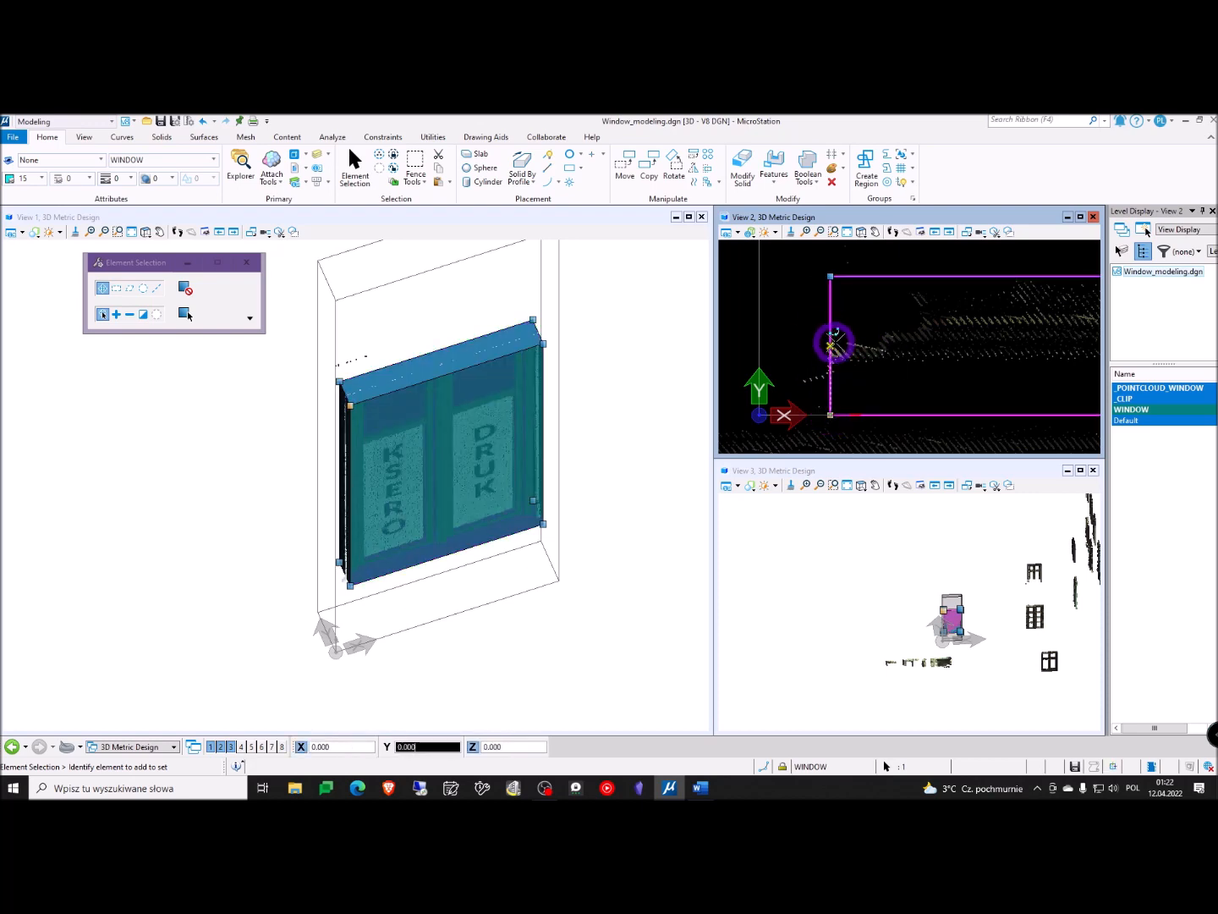
{"action": "scroll", "coordinate": [854, 371], "scroll_direction": "down", "scroll_amount": 3}
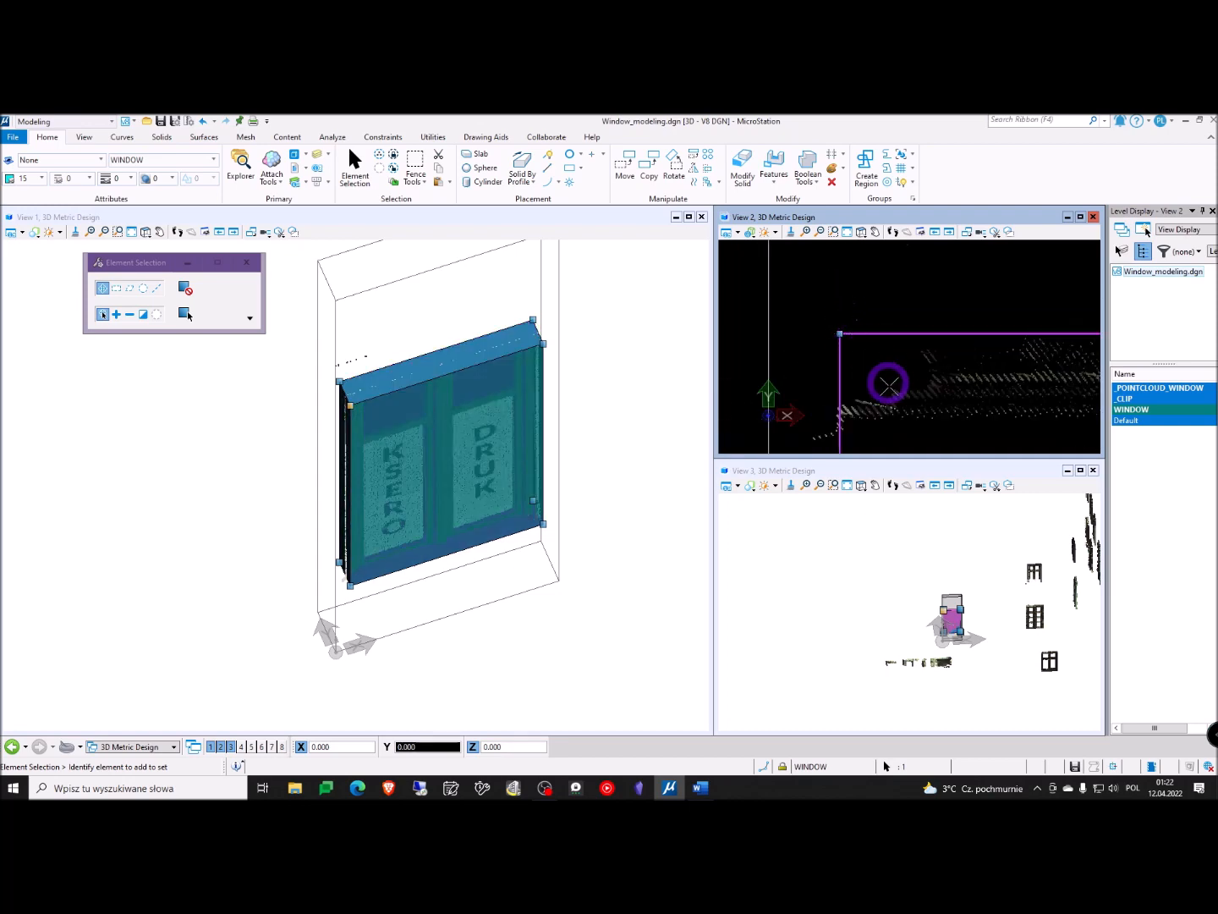
{"action": "middle_click_drag", "start_coordinate": [855, 399], "coordinate": [809, 316]}
{"action": "scroll", "coordinate": [755, 289], "scroll_direction": "up", "scroll_amount": 3}
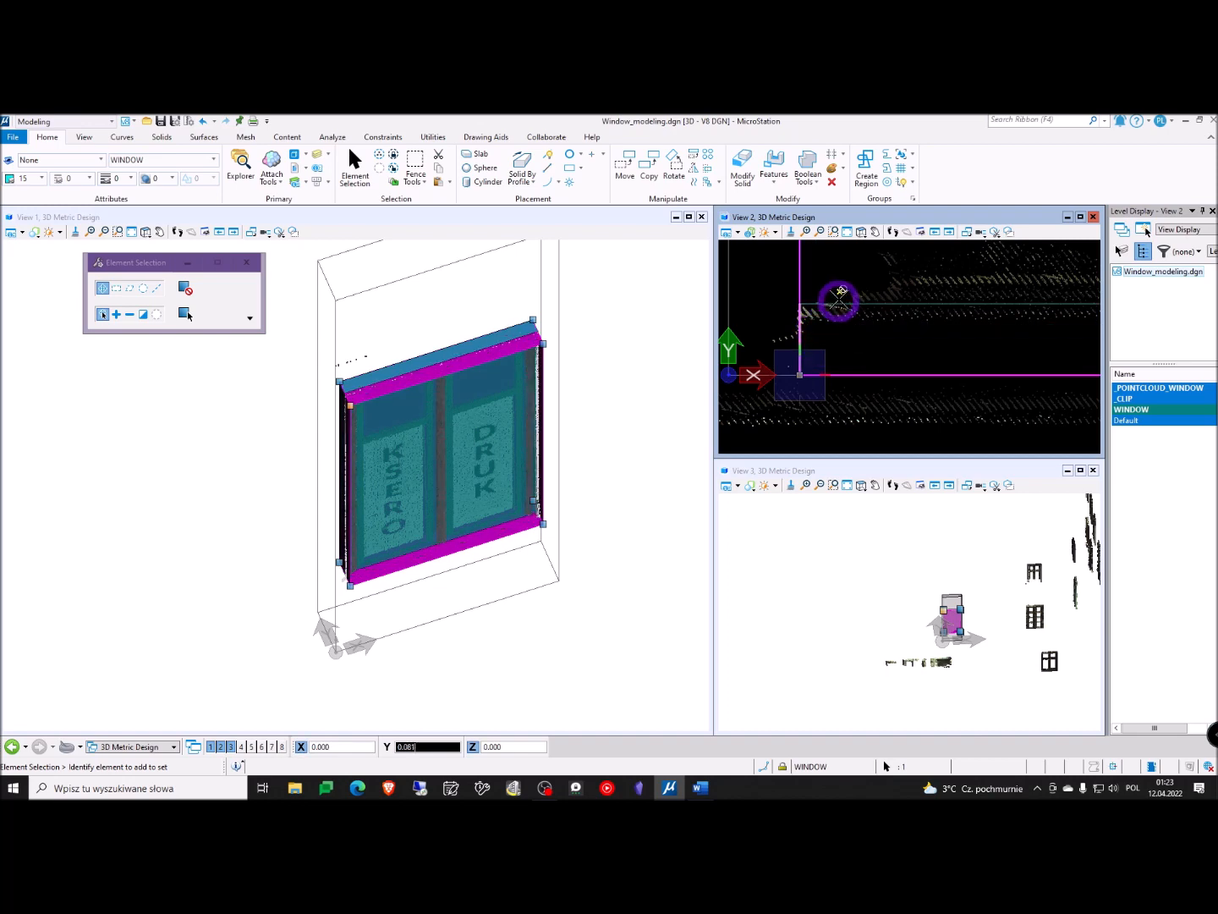
{"action": "middle_click_drag", "start_coordinate": [863, 338], "coordinate": [844, 386]}
{"action": "left_click", "coordinate": [855, 364]}
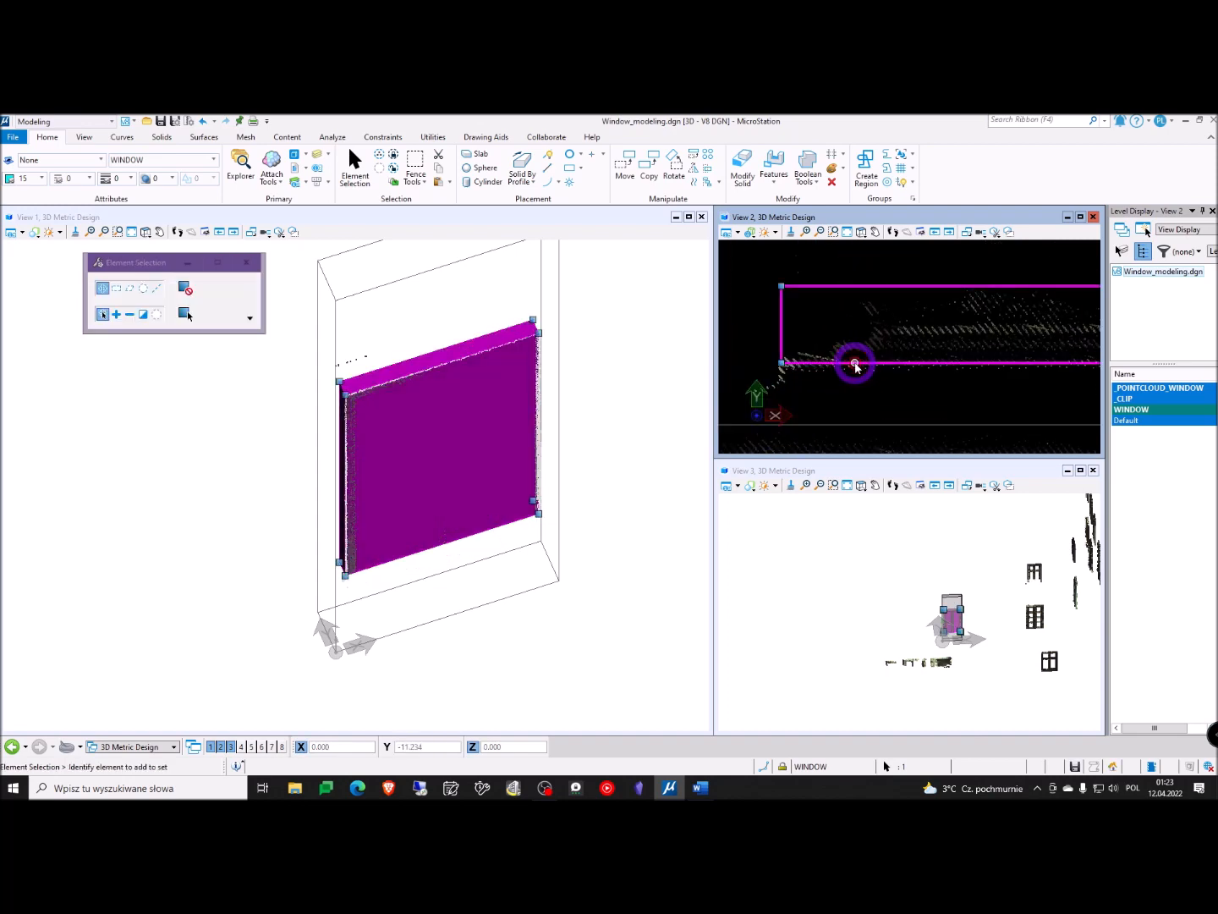
{"action": "scroll", "coordinate": [831, 328], "scroll_direction": "down", "scroll_amount": 3}
{"action": "middle_click_drag", "start_coordinate": [960, 336], "coordinate": [720, 332]}
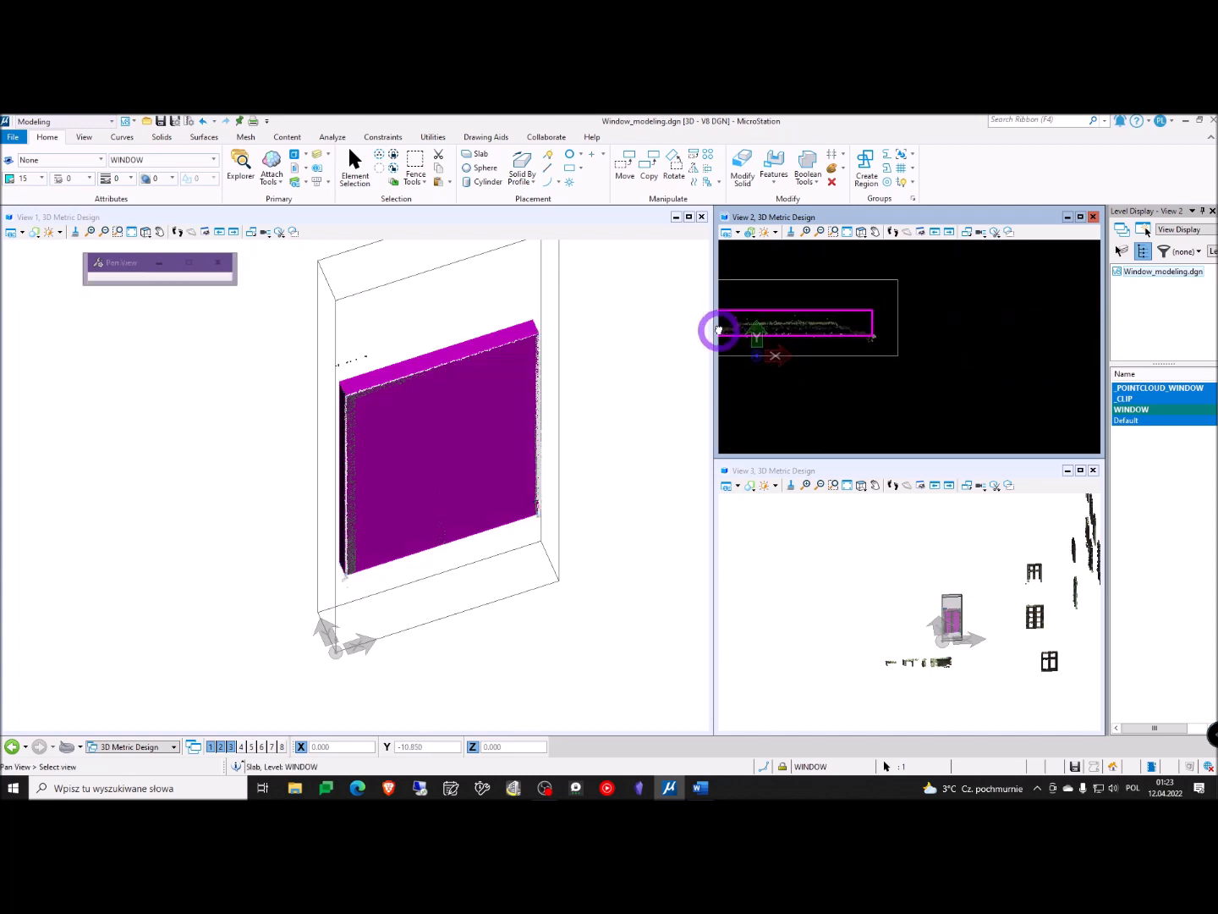
{"action": "scroll", "coordinate": [862, 309], "scroll_direction": "up", "scroll_amount": 3}
{"action": "middle_click_drag", "start_coordinate": [791, 356], "coordinate": [863, 334]}
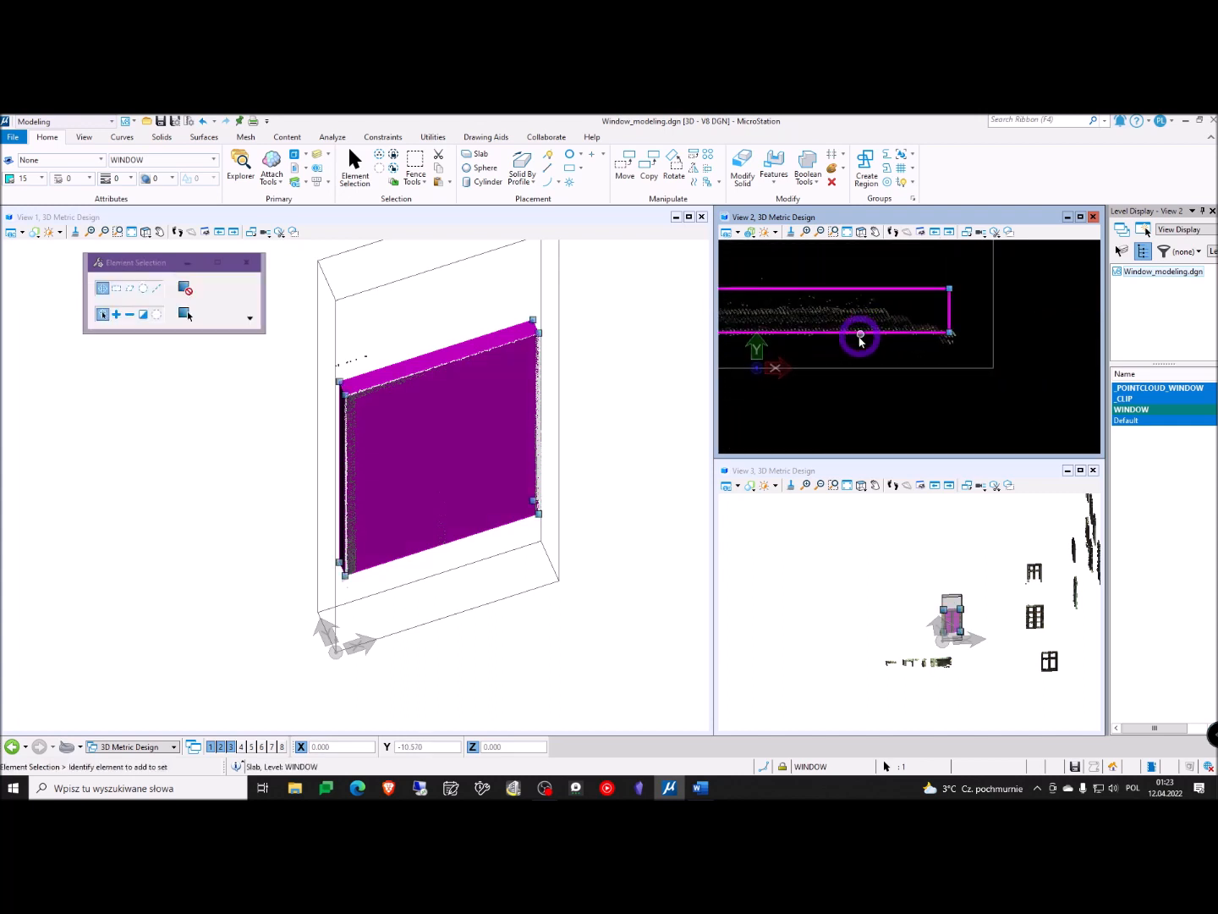
{"action": "left_click", "coordinate": [888, 349]}
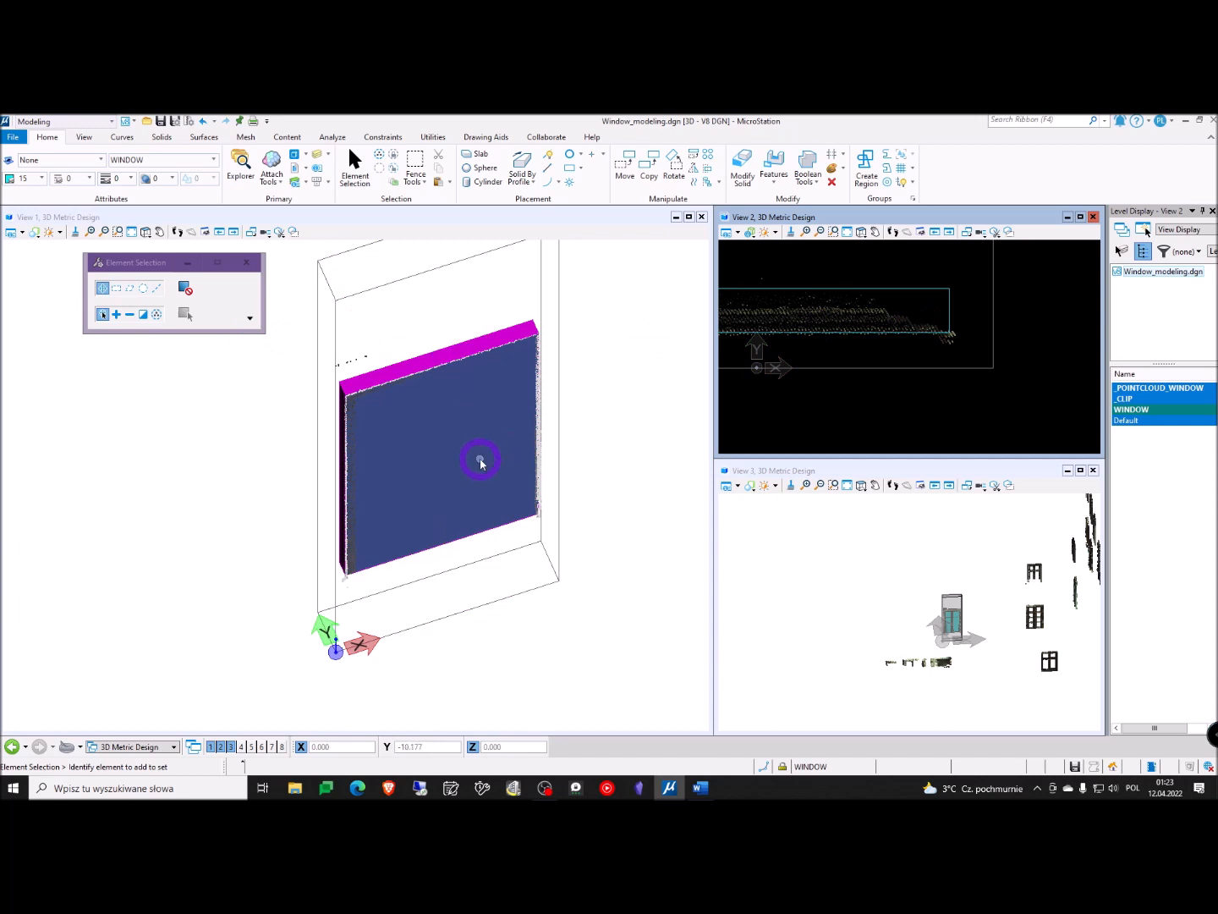
Set the active snap mode to Multi-snap 1
{"action": "middle_click_drag", "start_coordinate": [631, 593], "coordinate": [621, 582]}
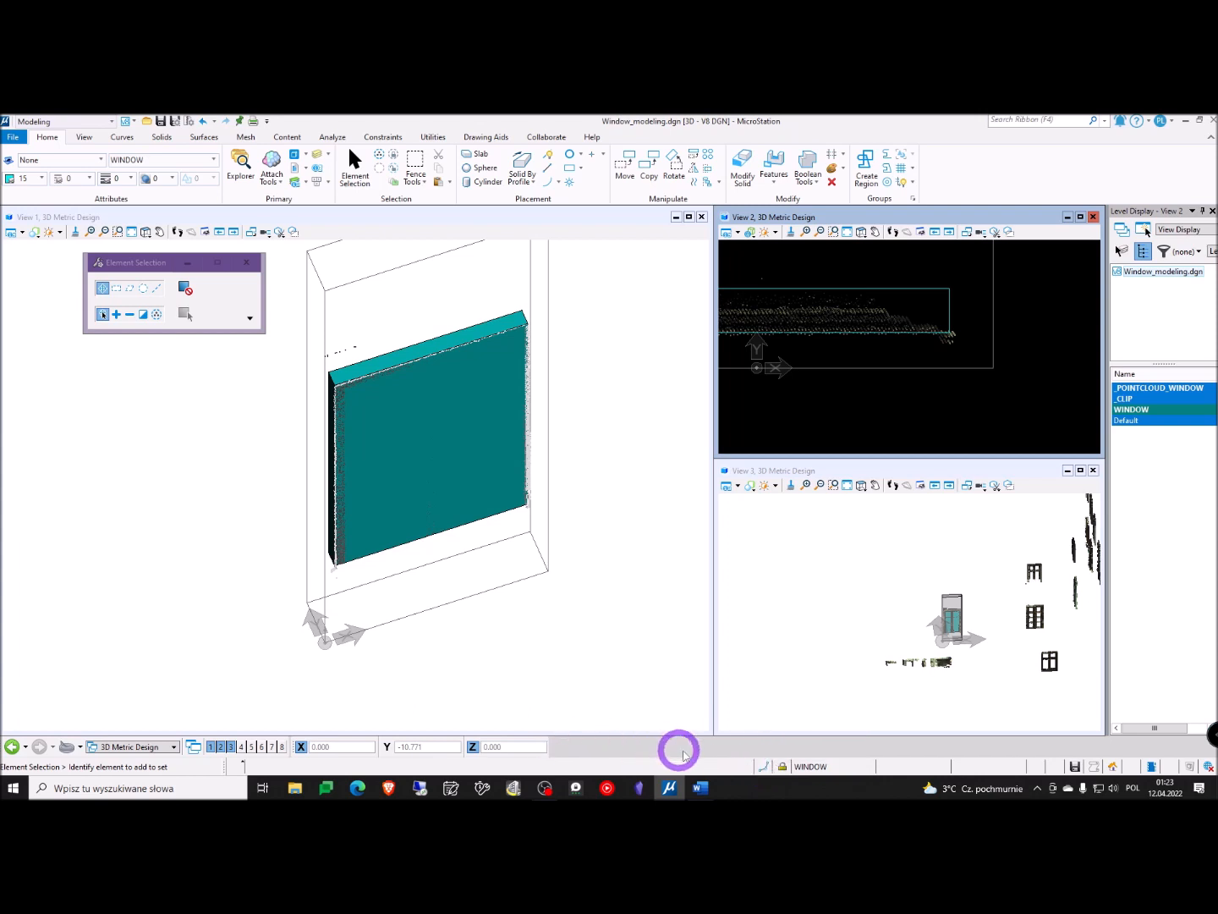
{"action": "left_click", "coordinate": [765, 767]}
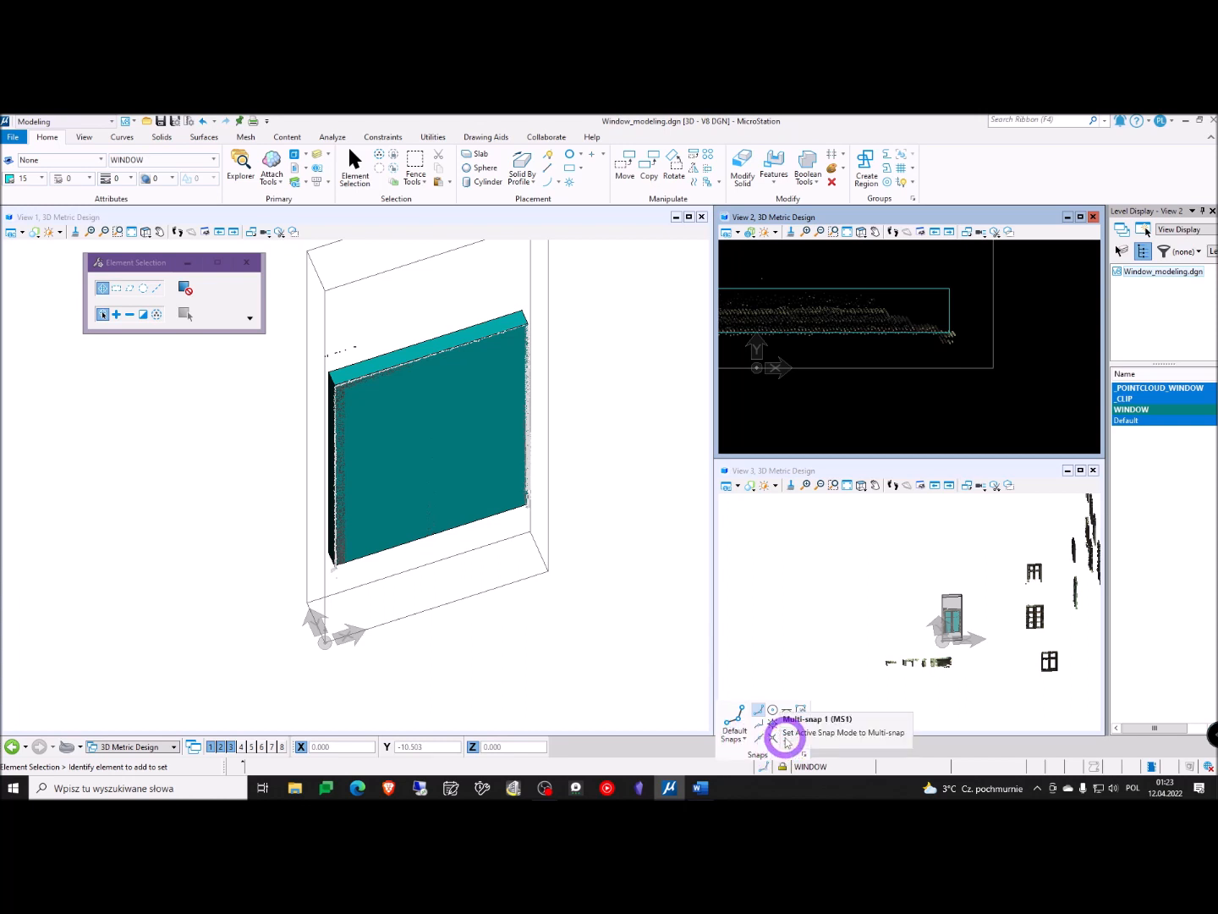
{"action": "left_click", "coordinate": [787, 740]}
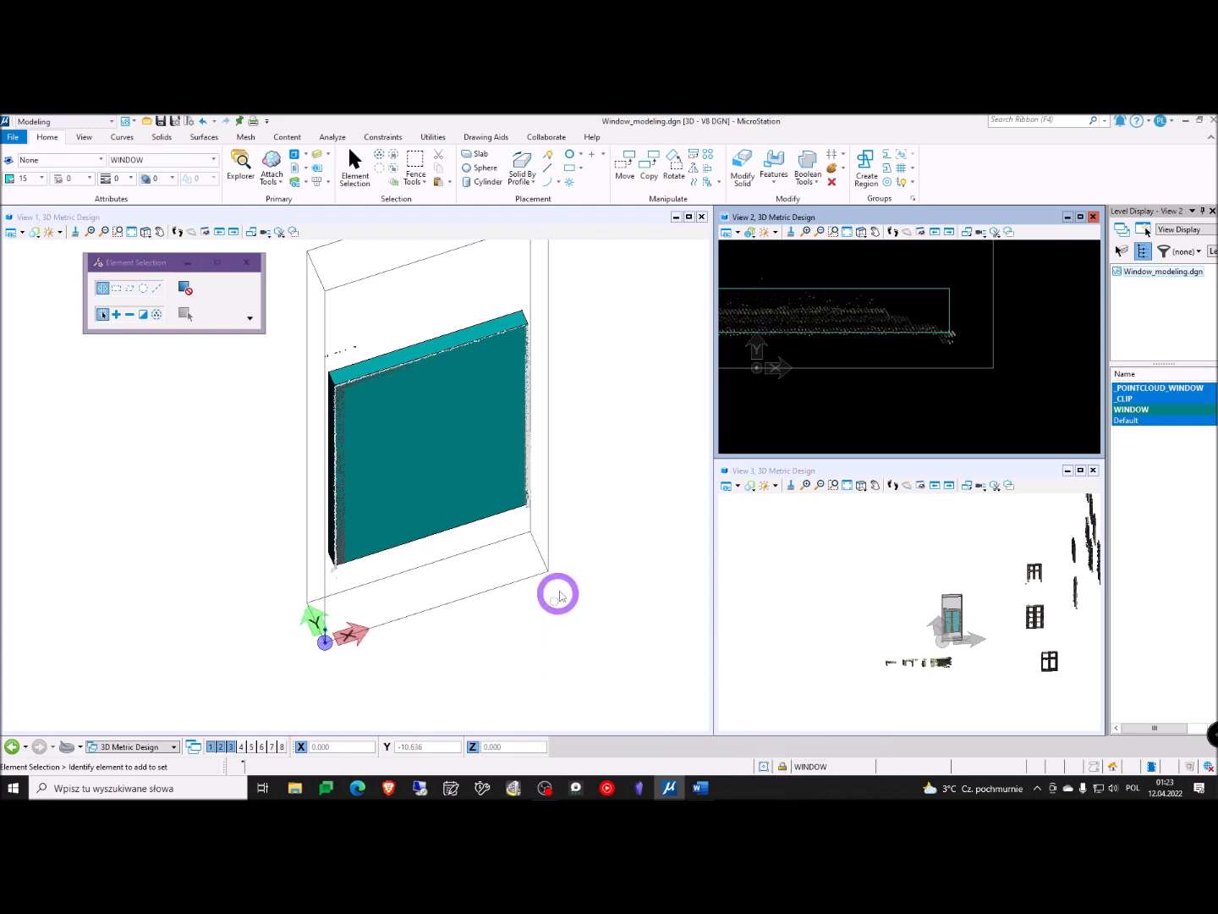
Try to move the selected slab's right end face to the edge of the point cloud in View 2
{"action": "left_click", "coordinate": [961, 326]}
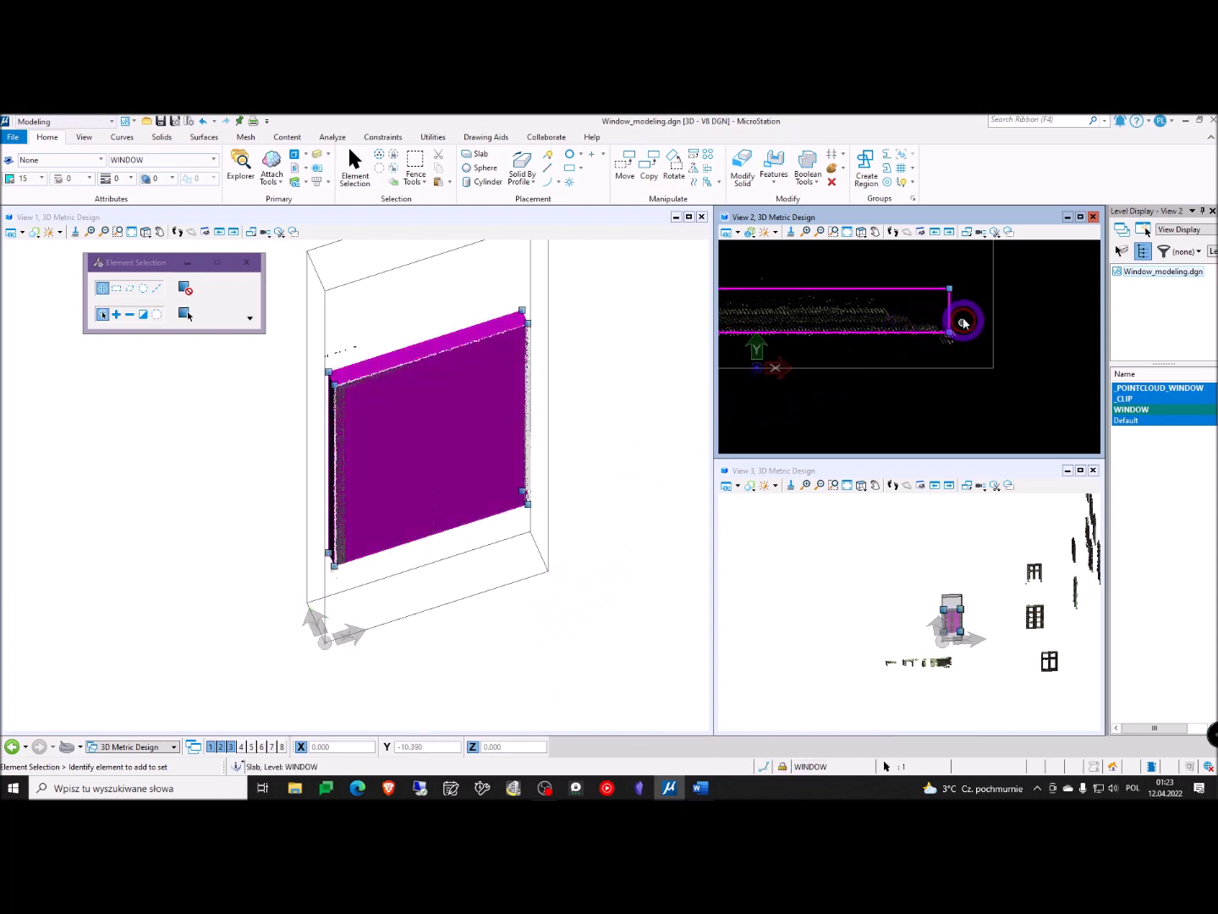
{"action": "scroll", "coordinate": [953, 313], "scroll_direction": "up", "scroll_amount": 2}
{"action": "middle_click_drag", "start_coordinate": [916, 316], "coordinate": [964, 356]}
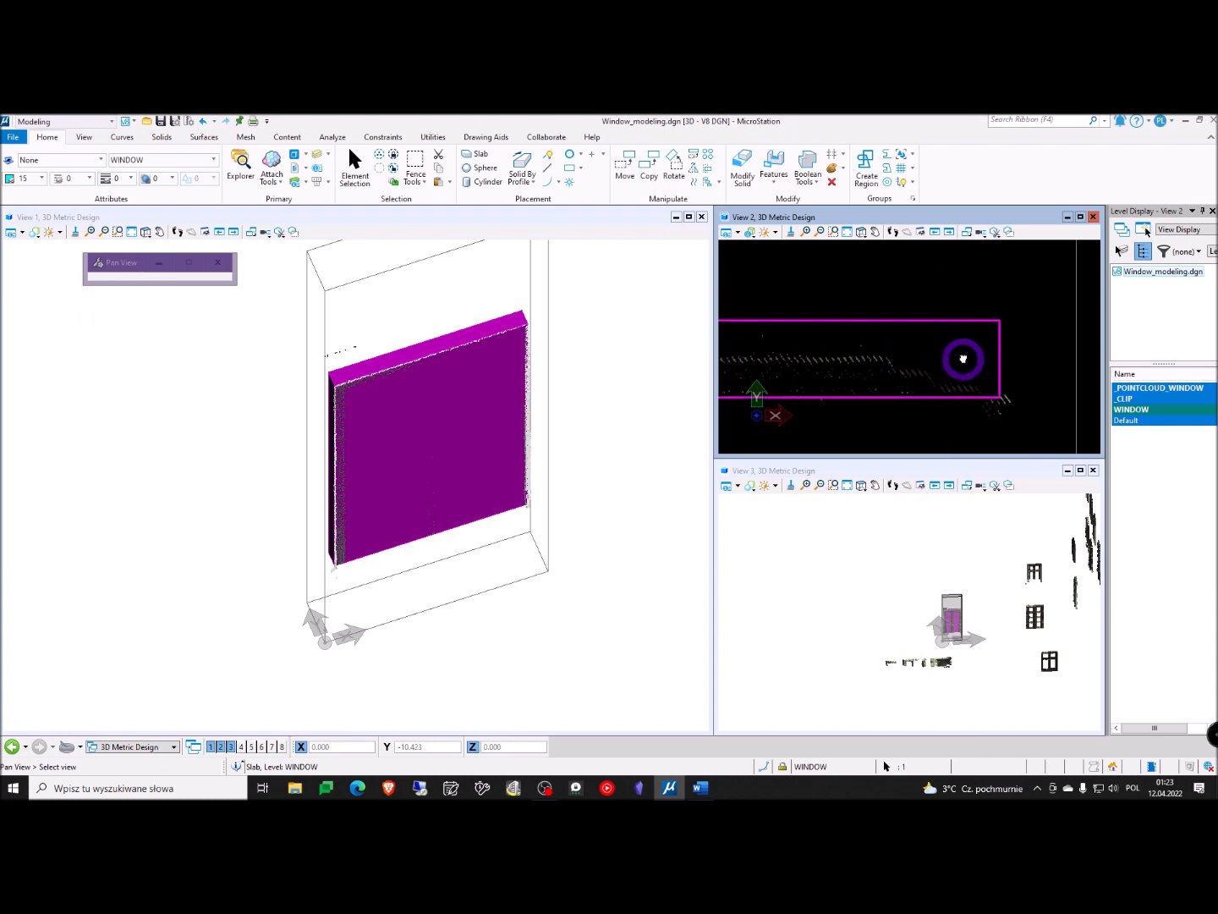
{"action": "left_click", "coordinate": [1001, 322]}
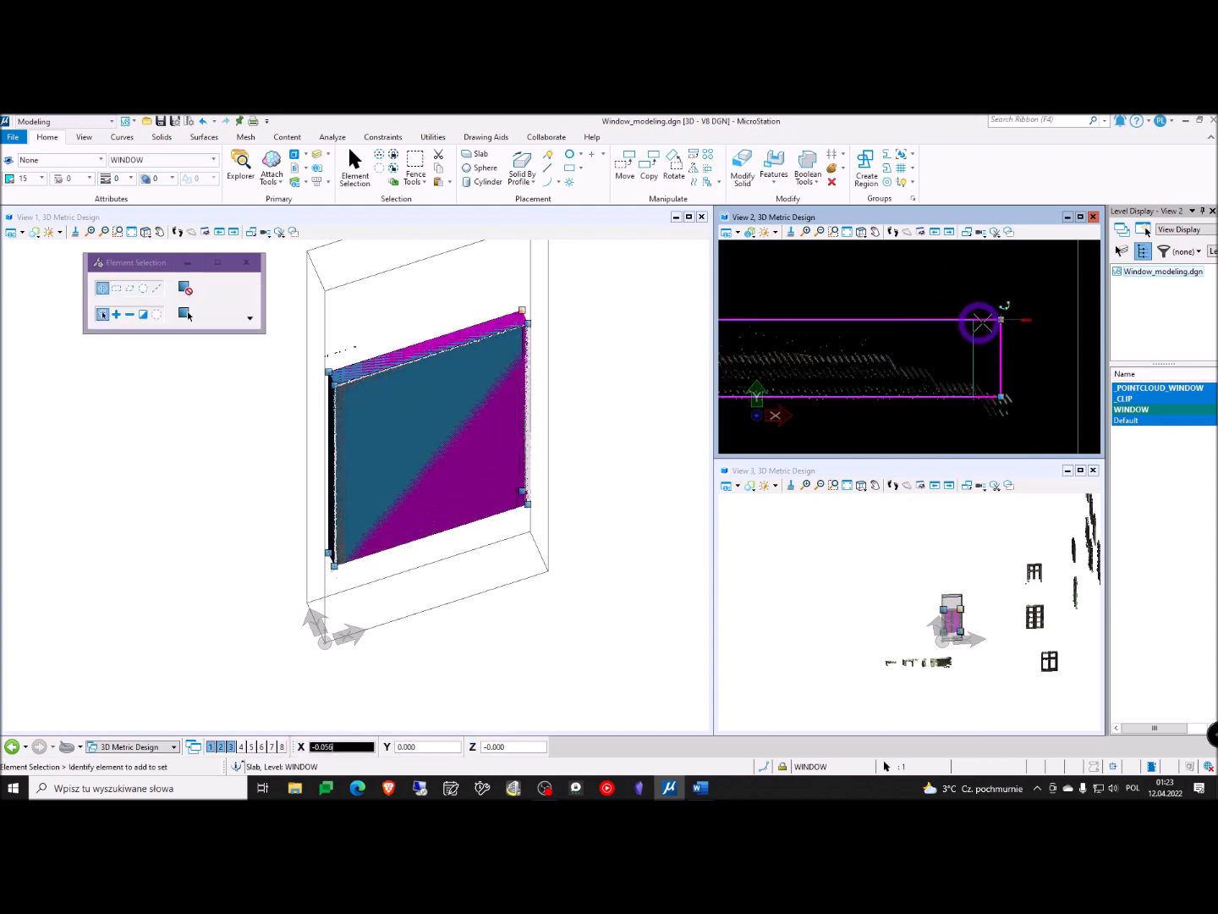
{"action": "scroll", "coordinate": [1007, 334], "scroll_direction": "up", "scroll_amount": 2}
{"action": "scroll", "coordinate": [1002, 326], "scroll_direction": "down", "scroll_amount": 2}
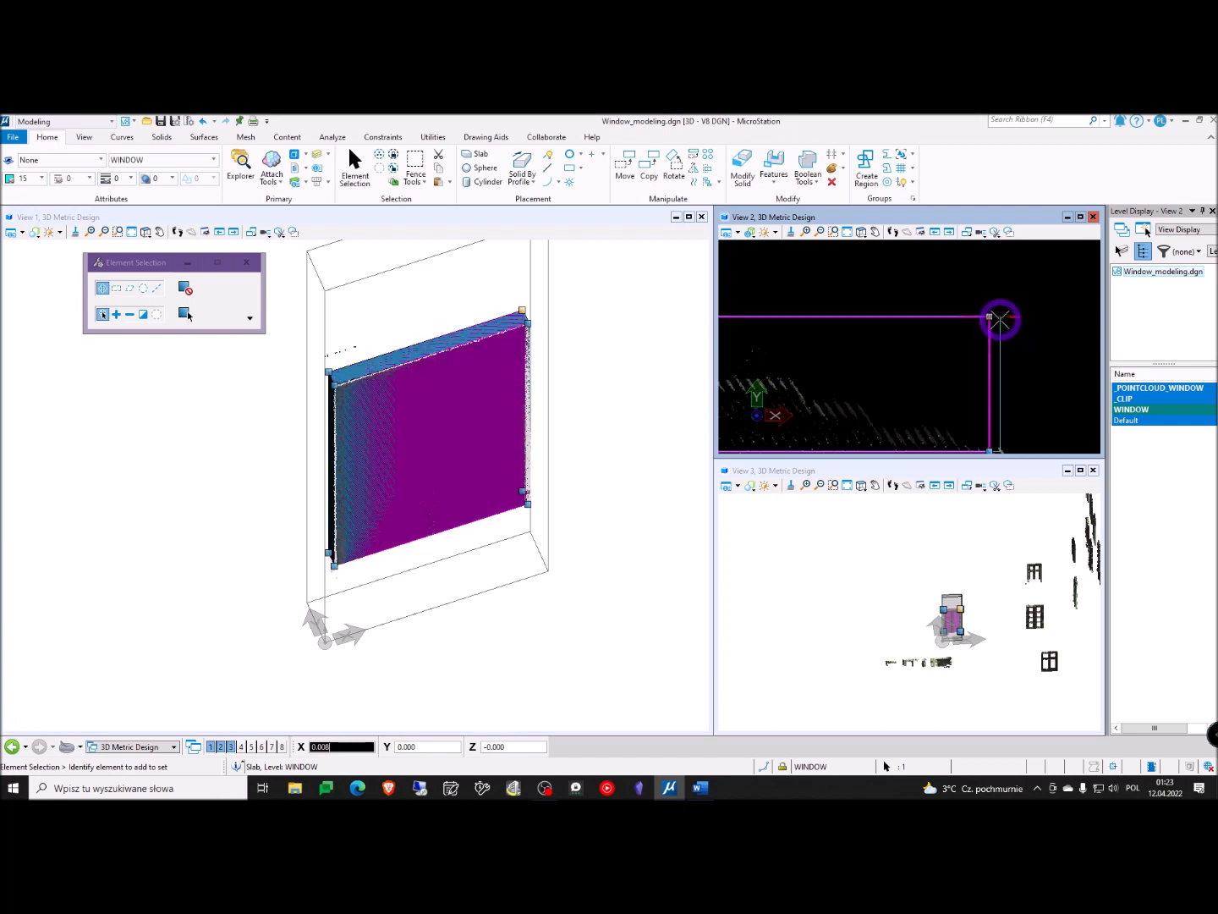
{"action": "scroll", "coordinate": [1003, 334], "scroll_direction": "down", "scroll_amount": 2}
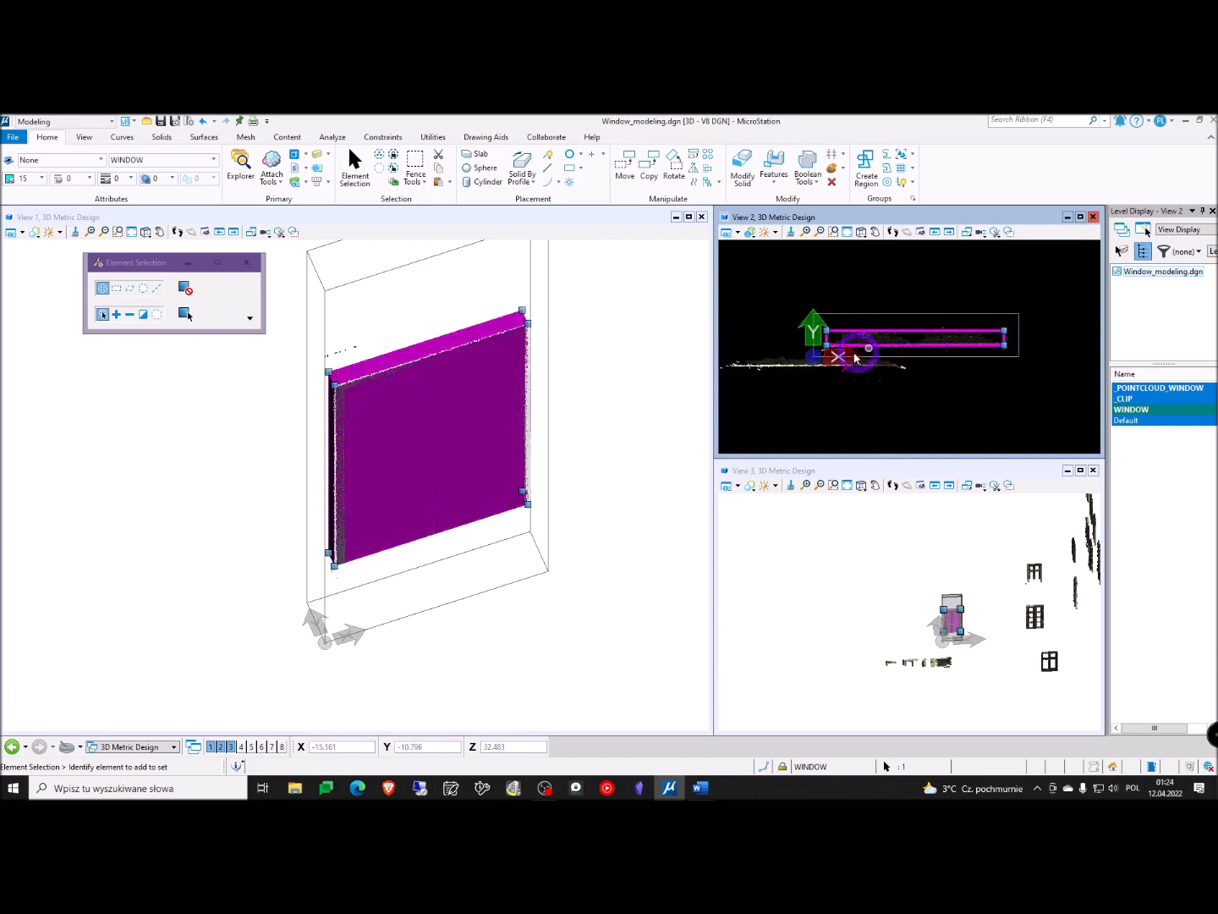
Deselect the slab, and change View 1 to the Front View with the Wireframe display style
{"action": "left_click", "coordinate": [843, 409]}
{"action": "left_click", "coordinate": [377, 369]}
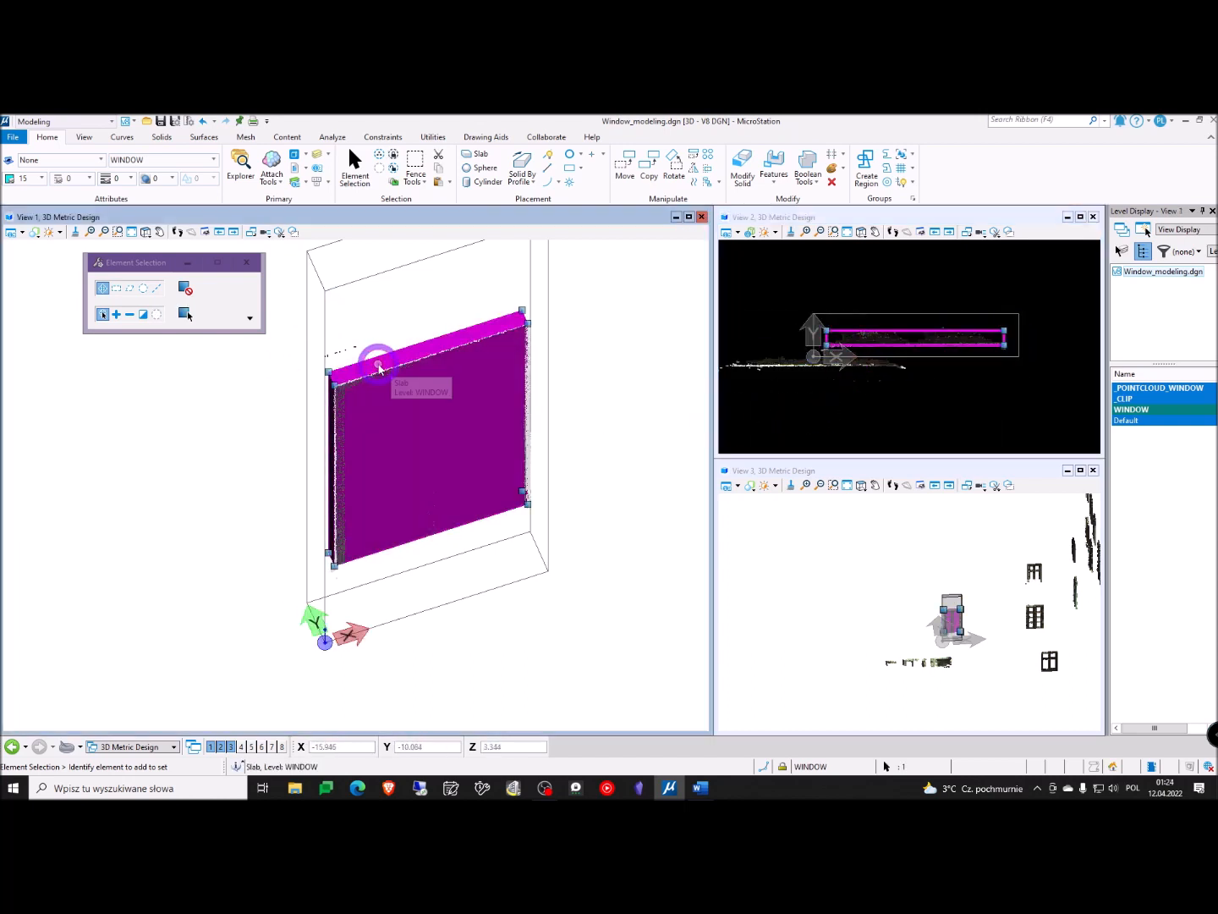
{"action": "left_click", "coordinate": [552, 316]}
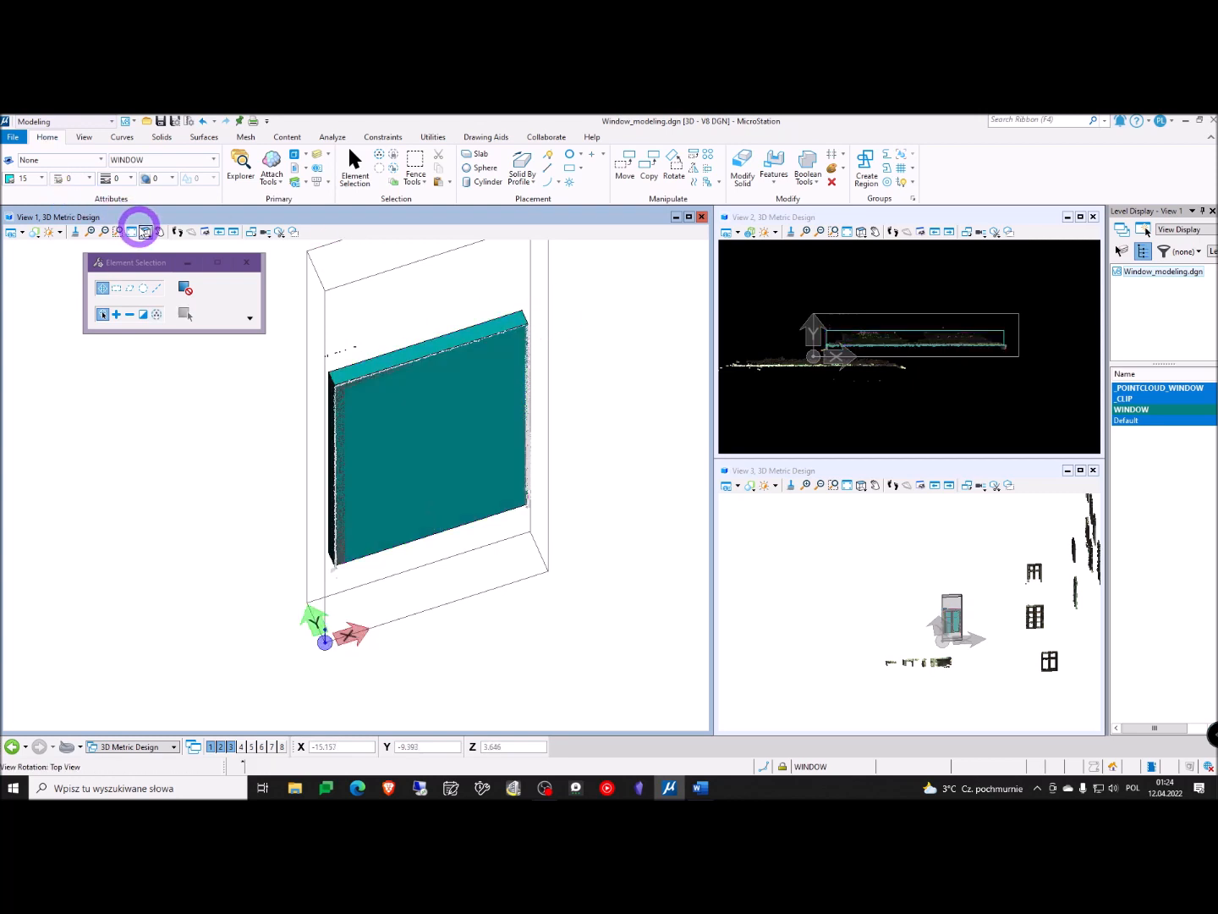
{"action": "left_click", "coordinate": [145, 232]}
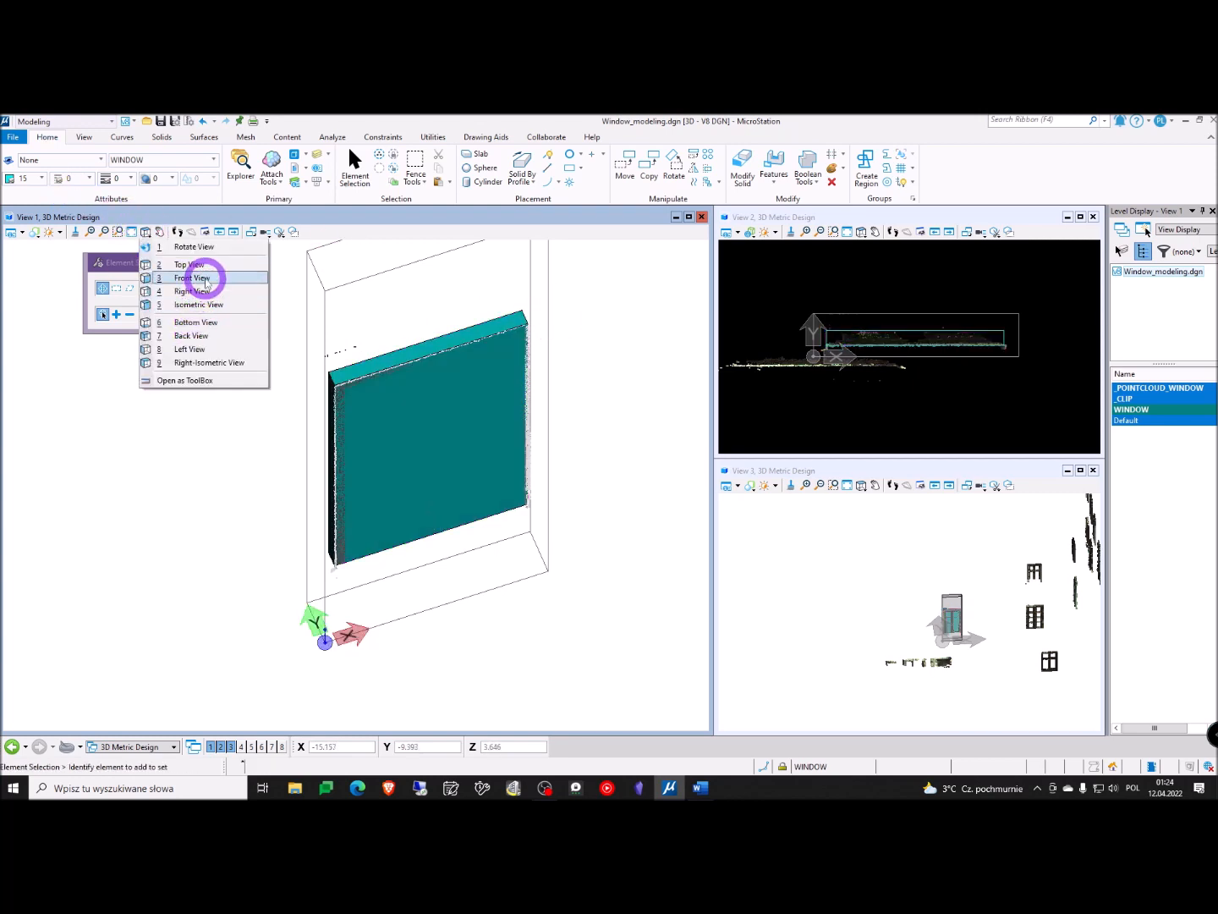
{"action": "left_click", "coordinate": [194, 279]}
{"action": "left_click", "coordinate": [384, 362]}
{"action": "left_click", "coordinate": [34, 232]}
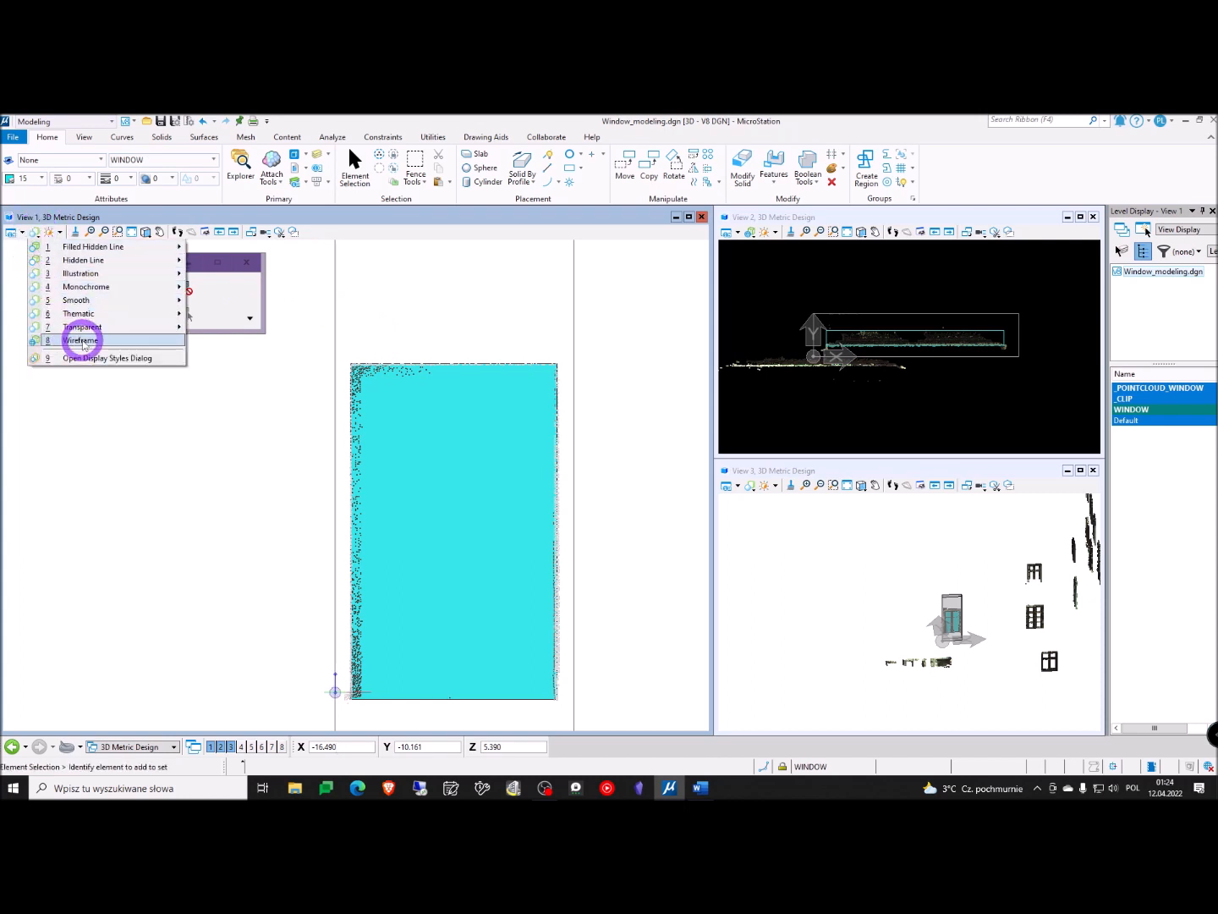
{"action": "left_click", "coordinate": [82, 341]}
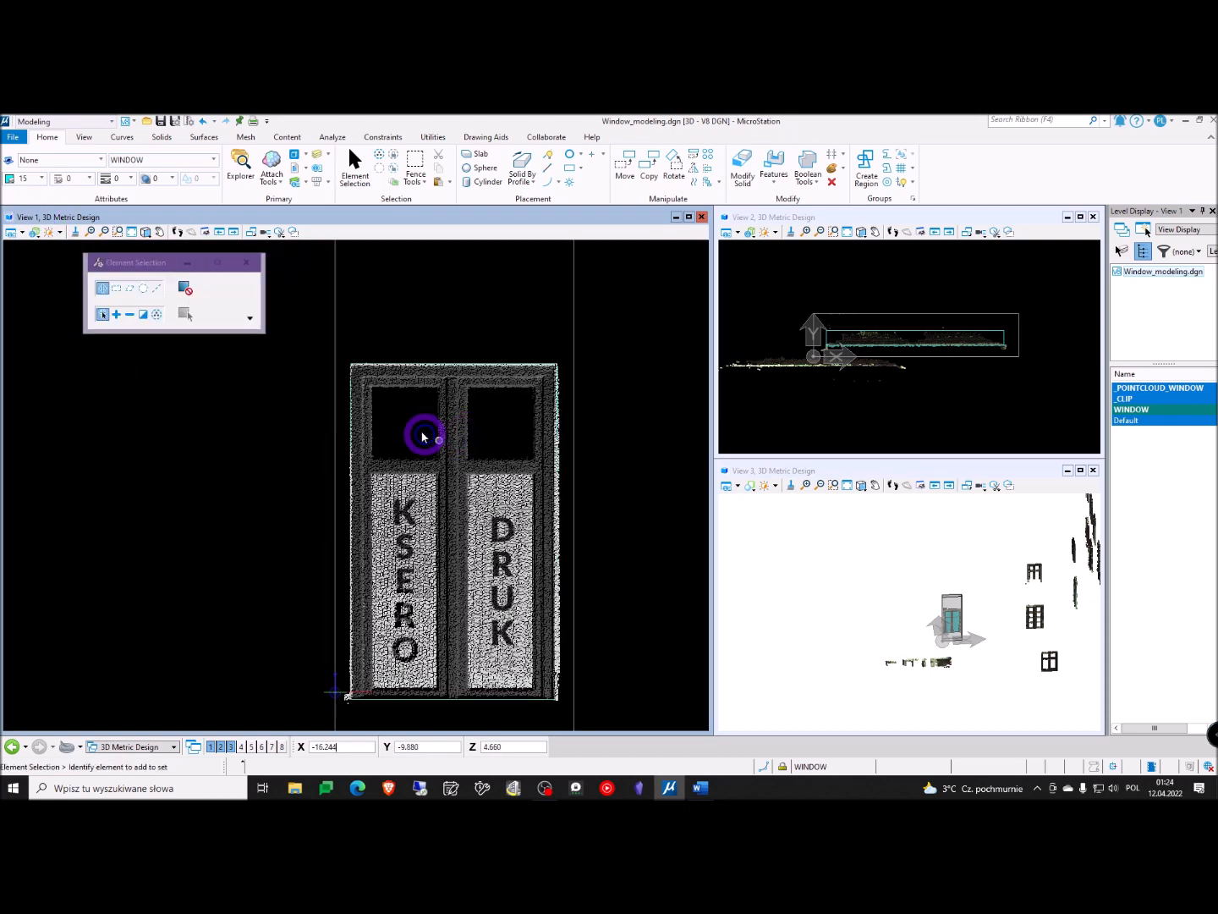
Make one copy of the slab in View 1, offset 0.075 downward from the middle of its top edge
{"action": "left_click", "coordinate": [372, 366]}
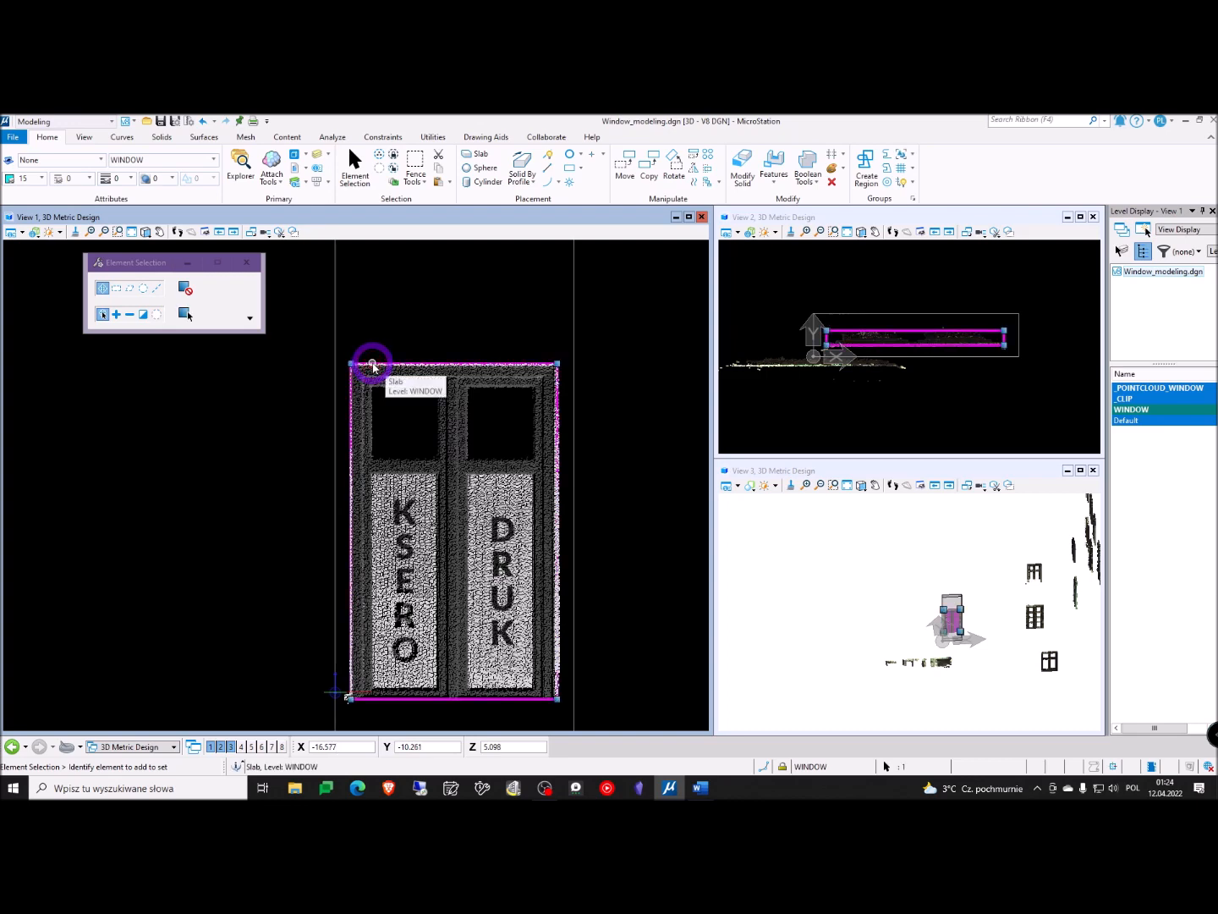
{"action": "scroll", "coordinate": [361, 362], "scroll_direction": "up", "scroll_amount": 3}
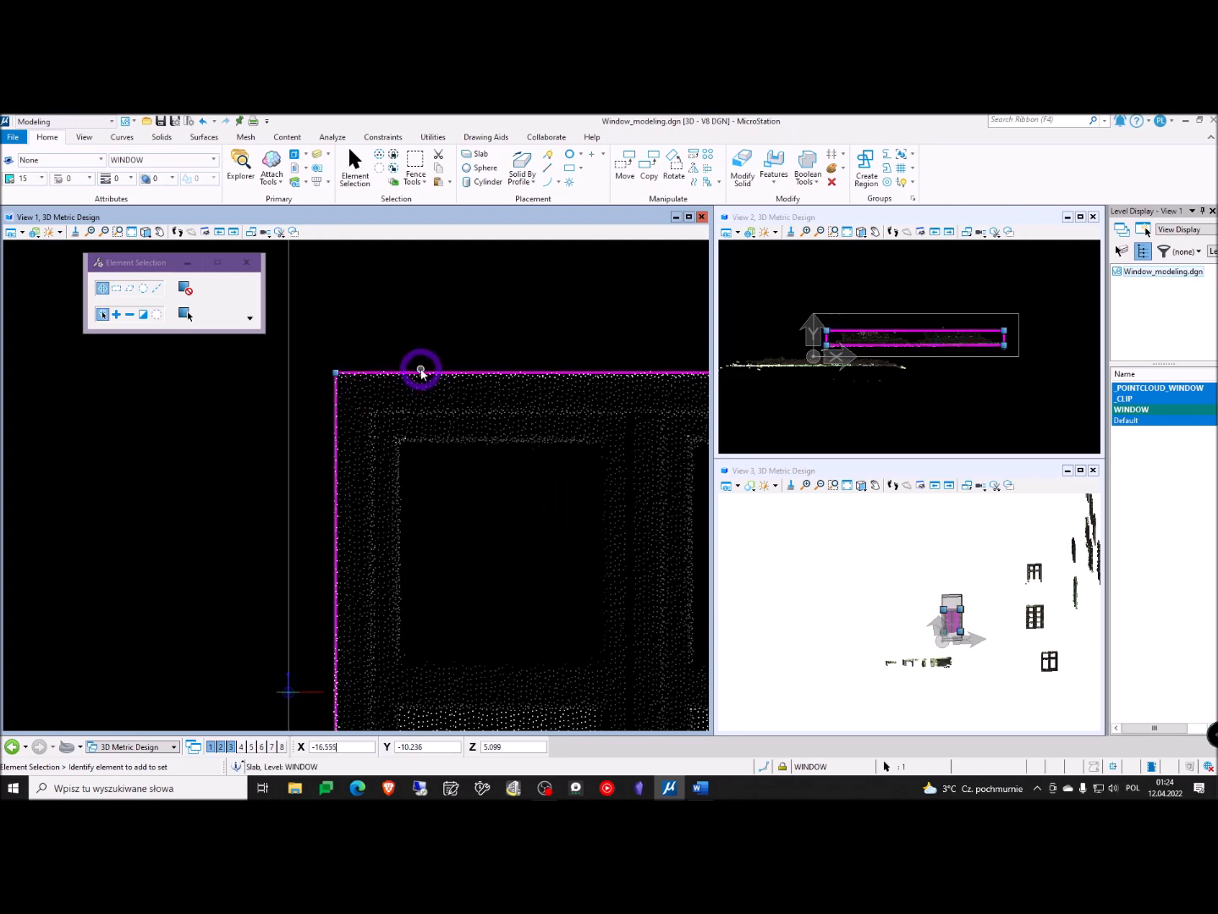
{"action": "scroll", "coordinate": [419, 369], "scroll_direction": "down", "scroll_amount": 3}
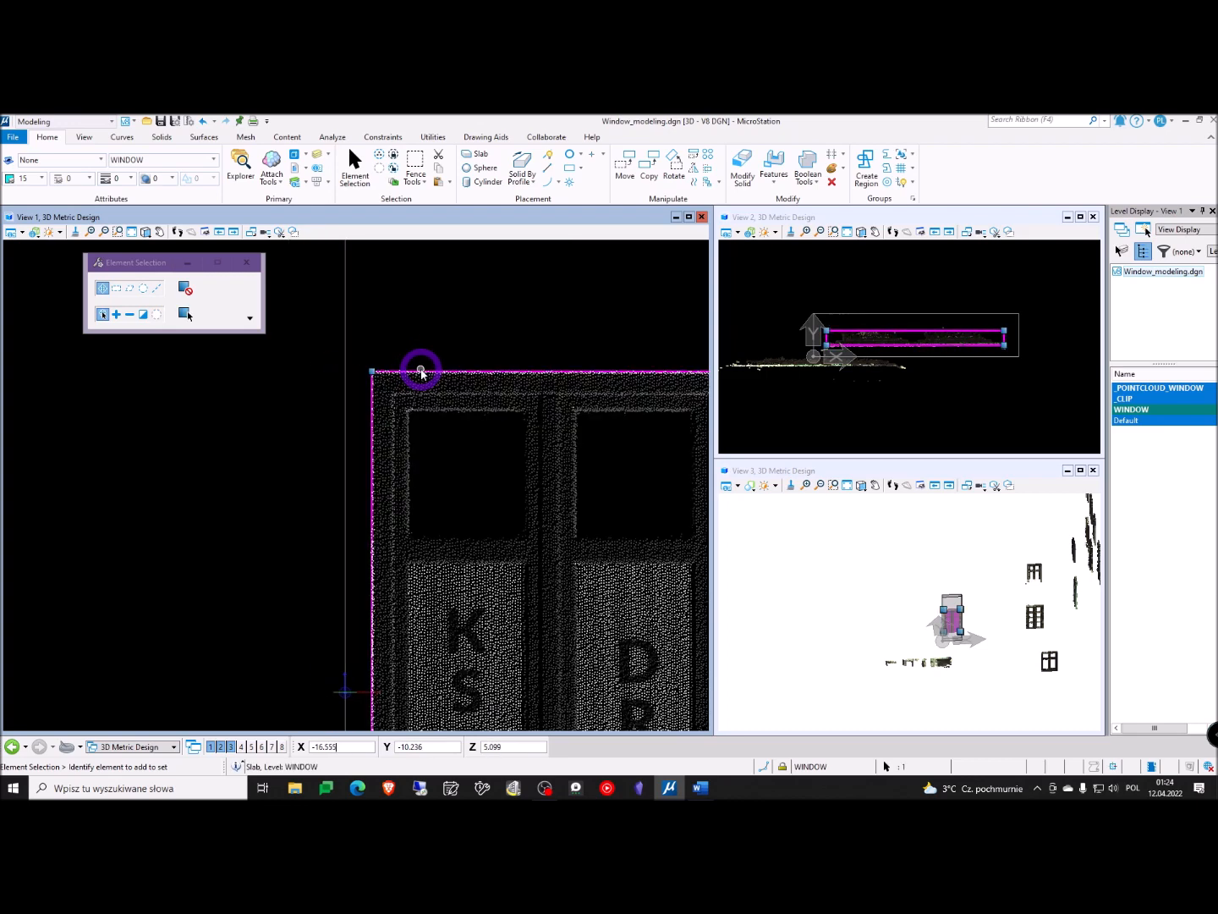
{"action": "scroll", "coordinate": [483, 339], "scroll_direction": "up", "scroll_amount": 1}
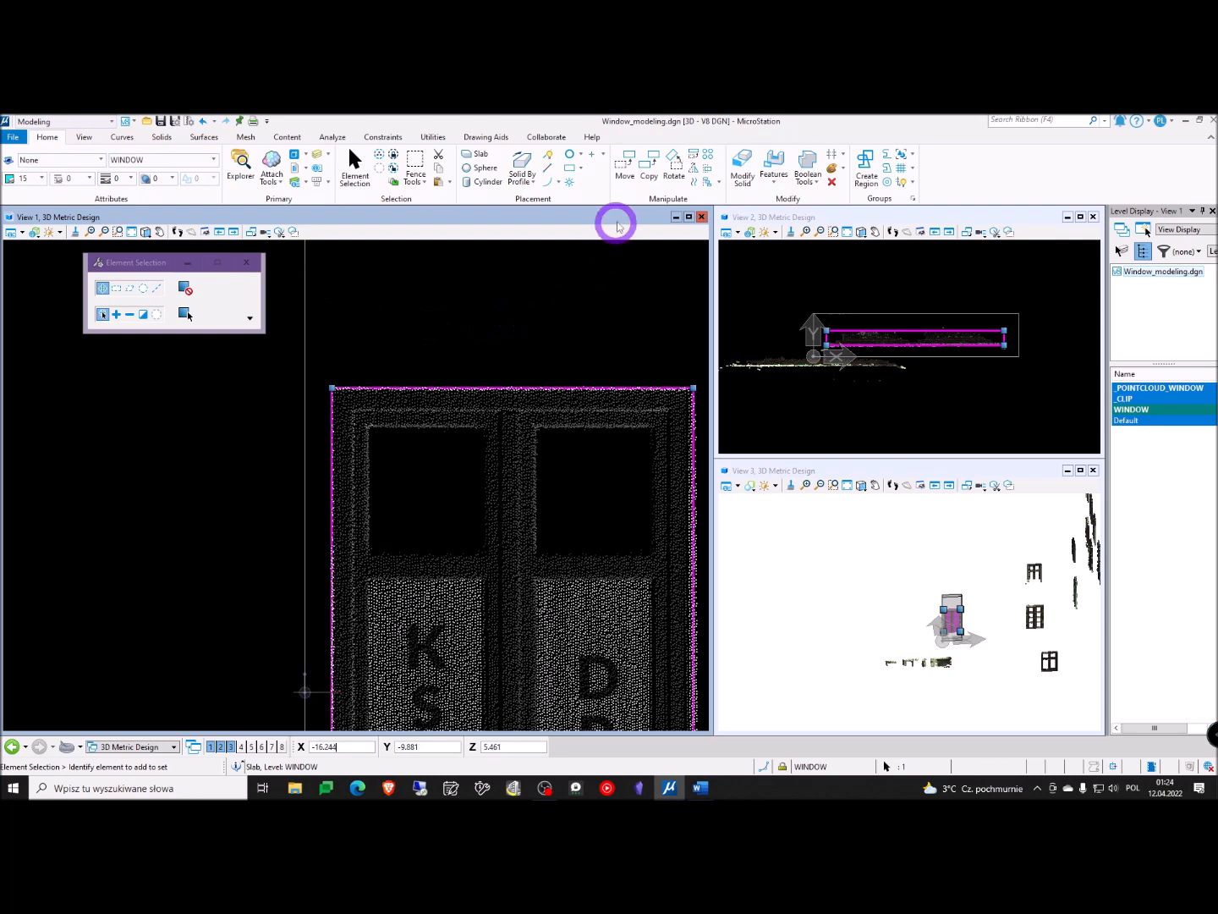
{"action": "left_click", "coordinate": [650, 173]}
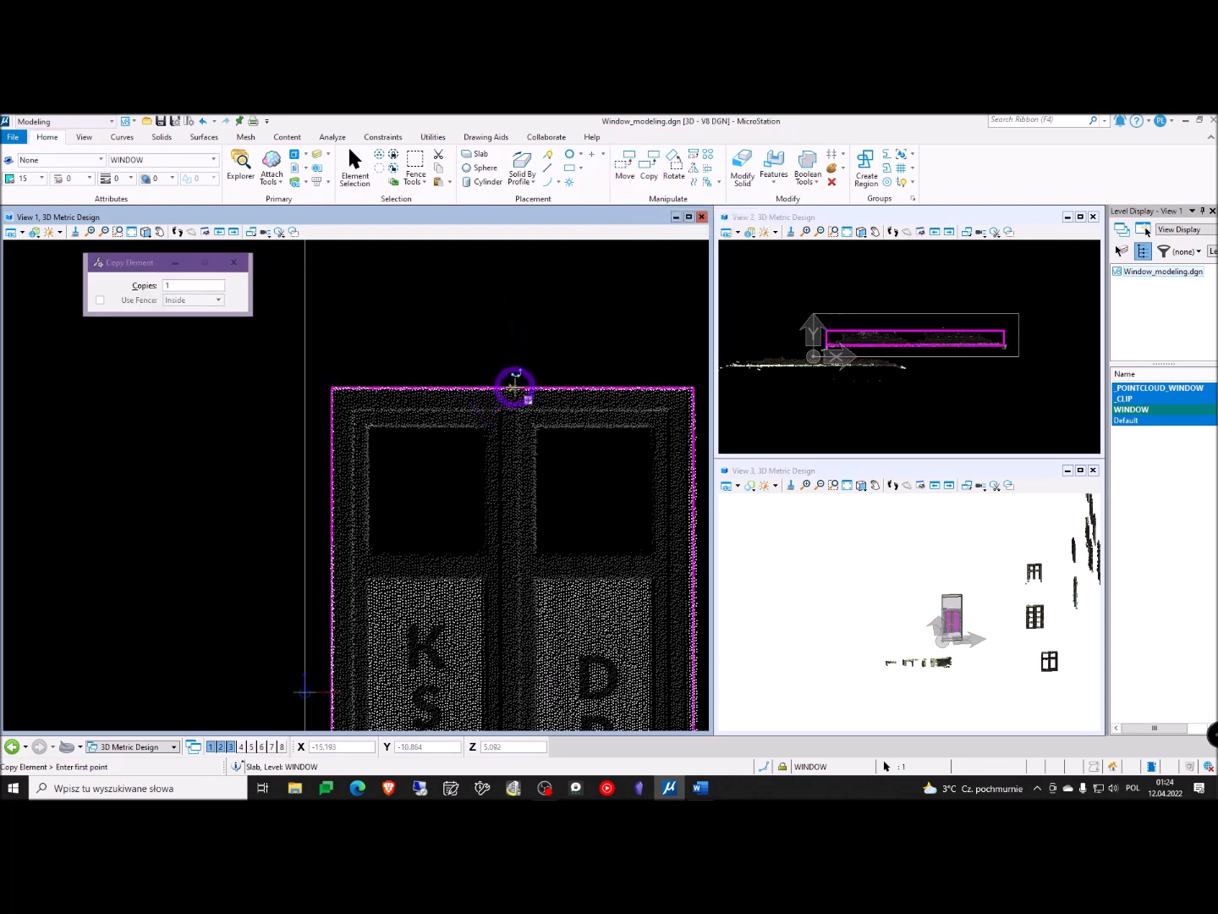
{"action": "left_click", "coordinate": [513, 385]}
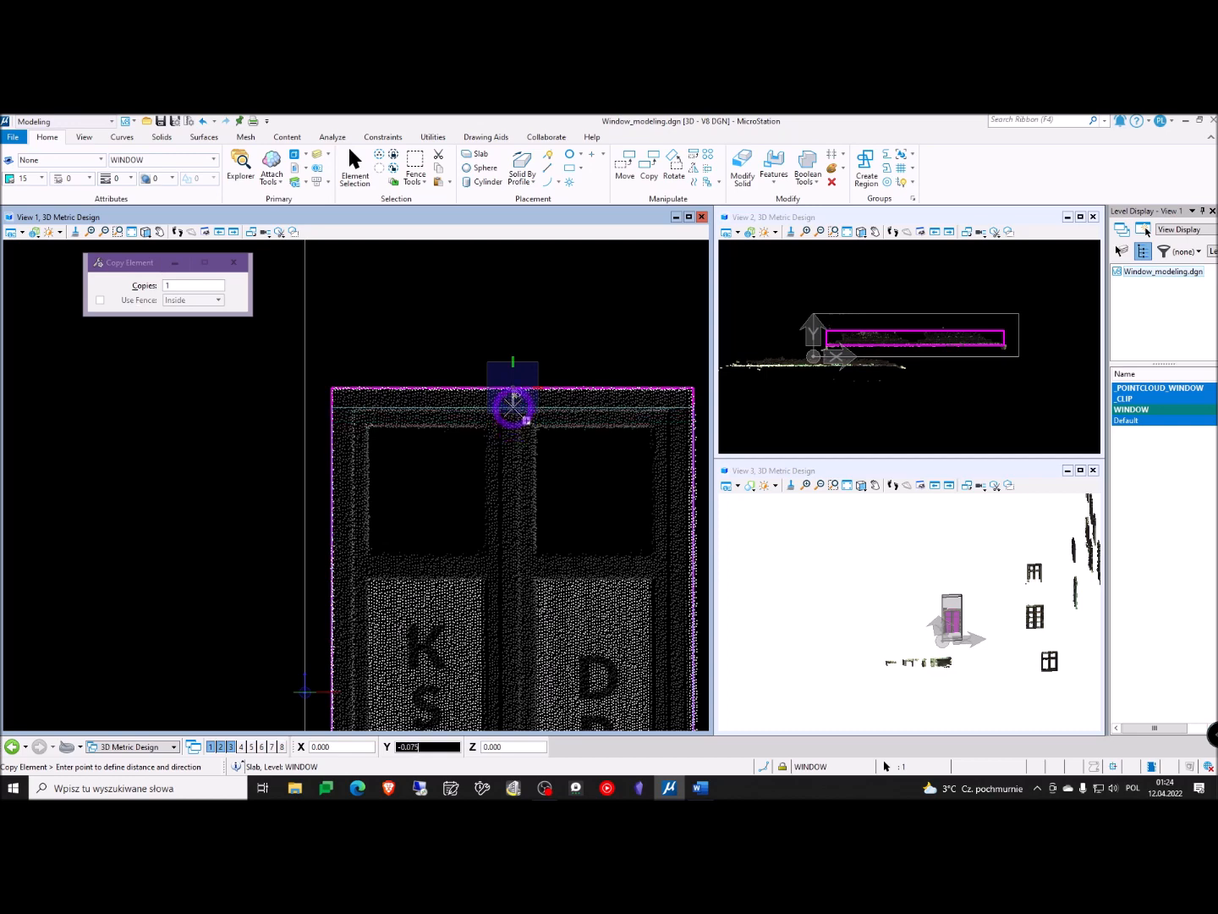
{"action": "scroll", "coordinate": [514, 396], "scroll_direction": "up", "scroll_amount": 3}
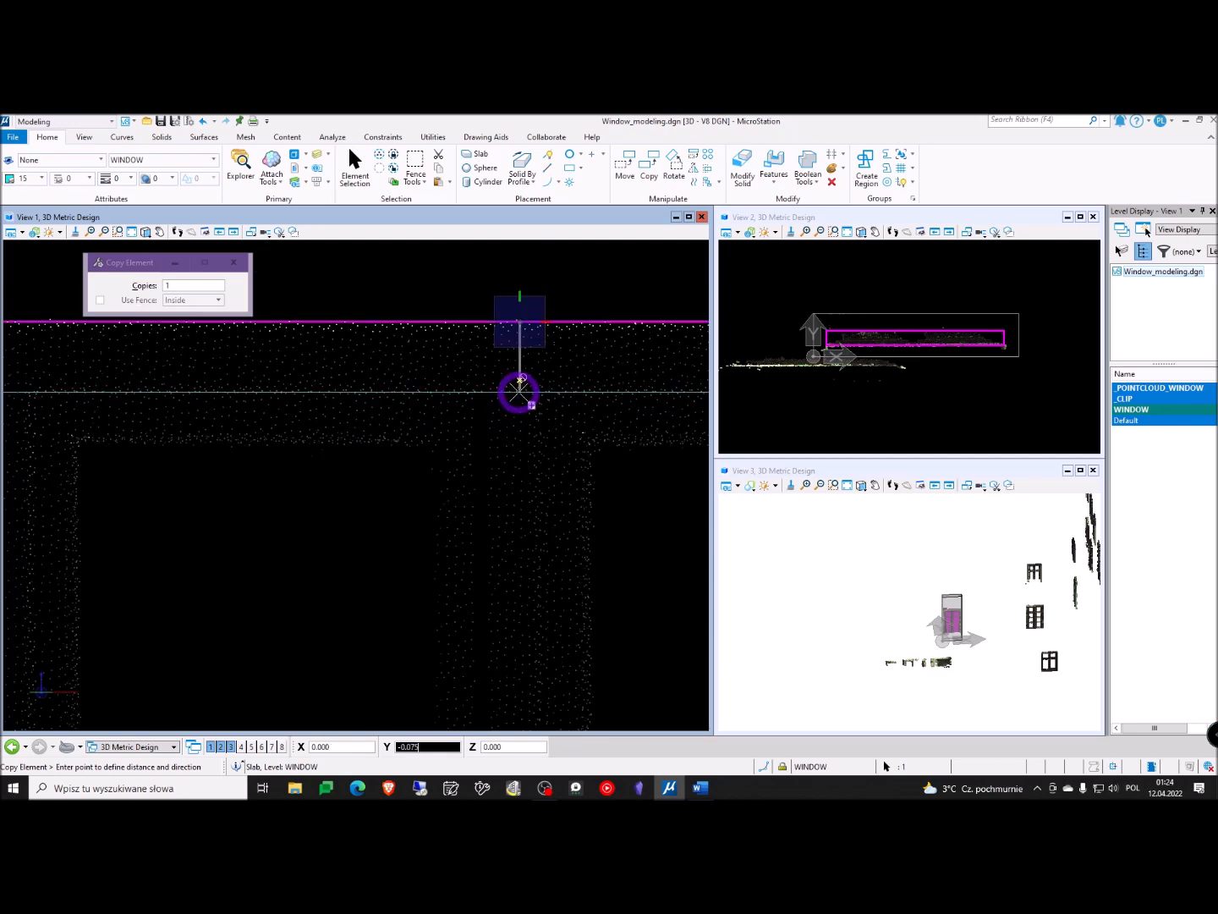
{"action": "left_click", "coordinate": [520, 391]}
{"action": "right_click", "coordinate": [518, 391]}
Move the copied slab's right side inward by about 0.087 in View 1 to follow the window frame's inner edge
{"action": "scroll", "coordinate": [516, 381], "scroll_direction": "down", "scroll_amount": 3}
{"action": "scroll", "coordinate": [520, 378], "scroll_direction": "down", "scroll_amount": 2}
{"action": "scroll", "coordinate": [576, 377], "scroll_direction": "up", "scroll_amount": 3}
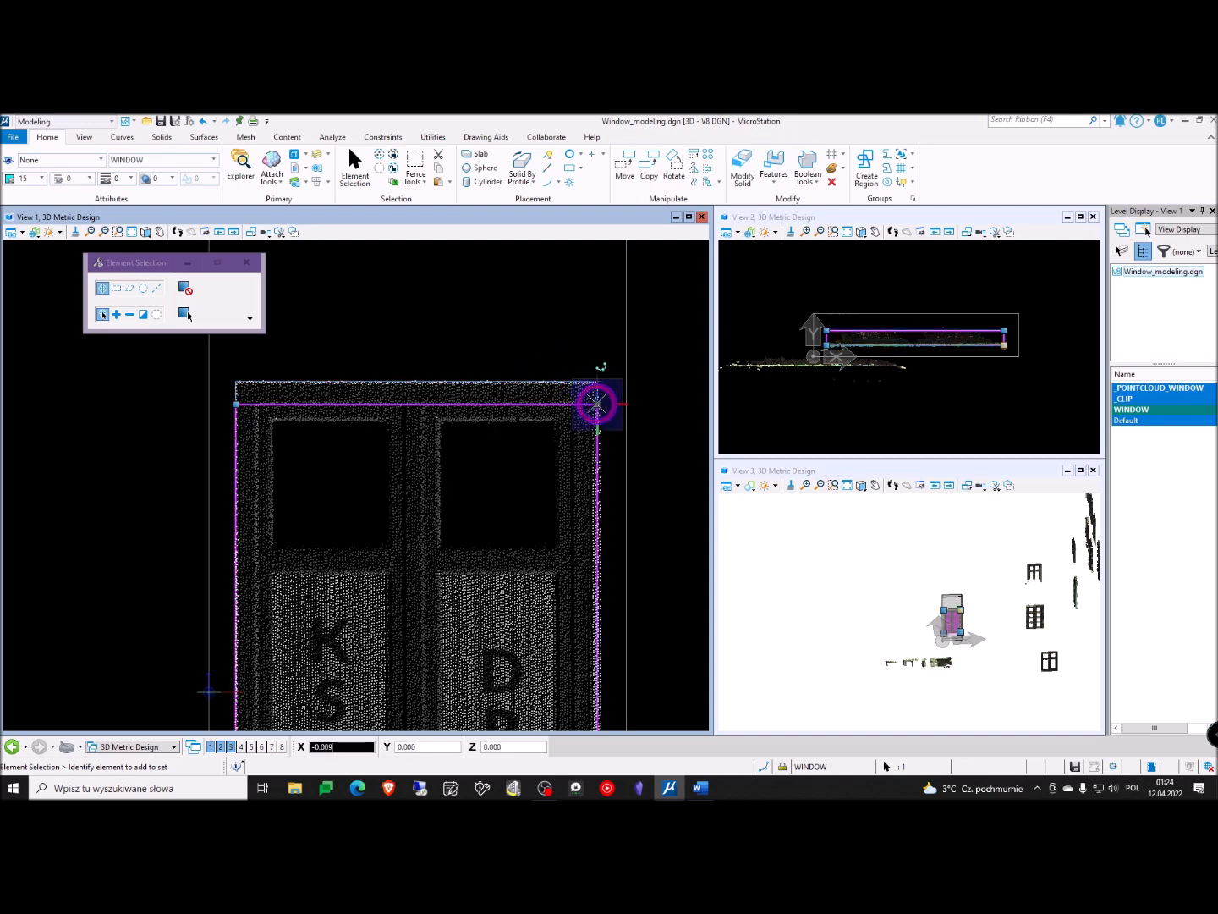
{"action": "scroll", "coordinate": [558, 416], "scroll_direction": "up", "scroll_amount": 3}
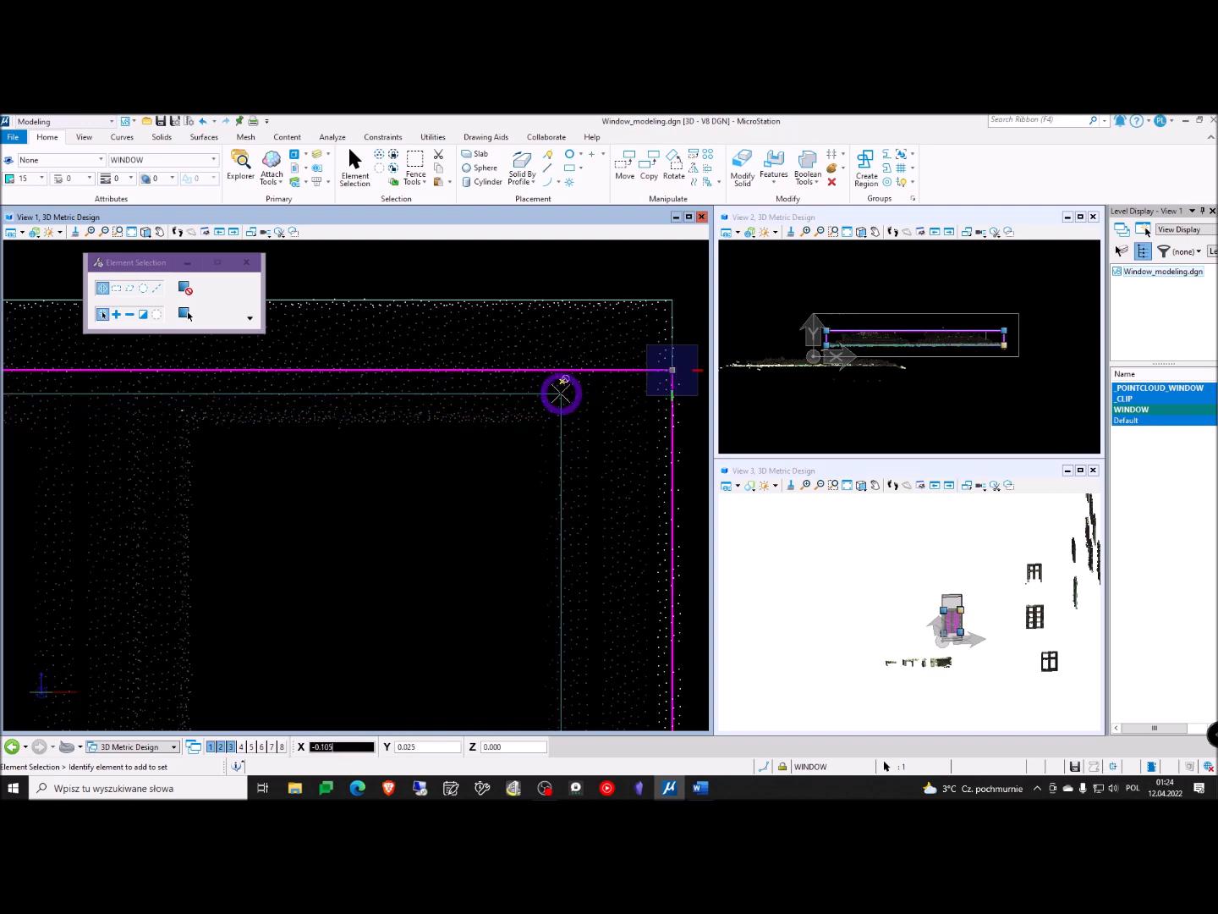
{"action": "scroll", "coordinate": [591, 413], "scroll_direction": "down", "scroll_amount": 2}
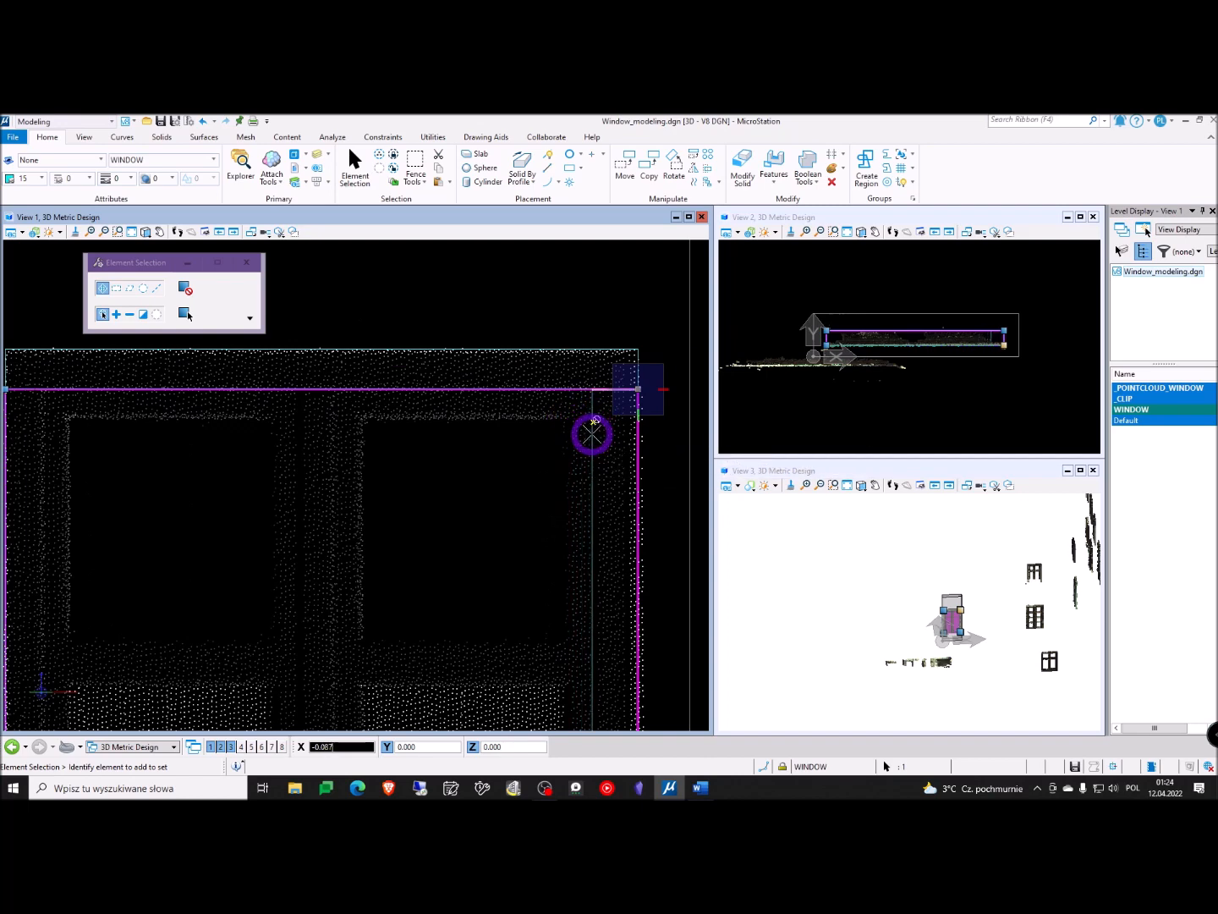
{"action": "scroll", "coordinate": [592, 428], "scroll_direction": "down", "scroll_amount": 2}
Move the copied slab's left side inward by about 0.07 in View 1 to follow the window frame's inner edge
{"action": "scroll", "coordinate": [278, 410], "scroll_direction": "up", "scroll_amount": 4}
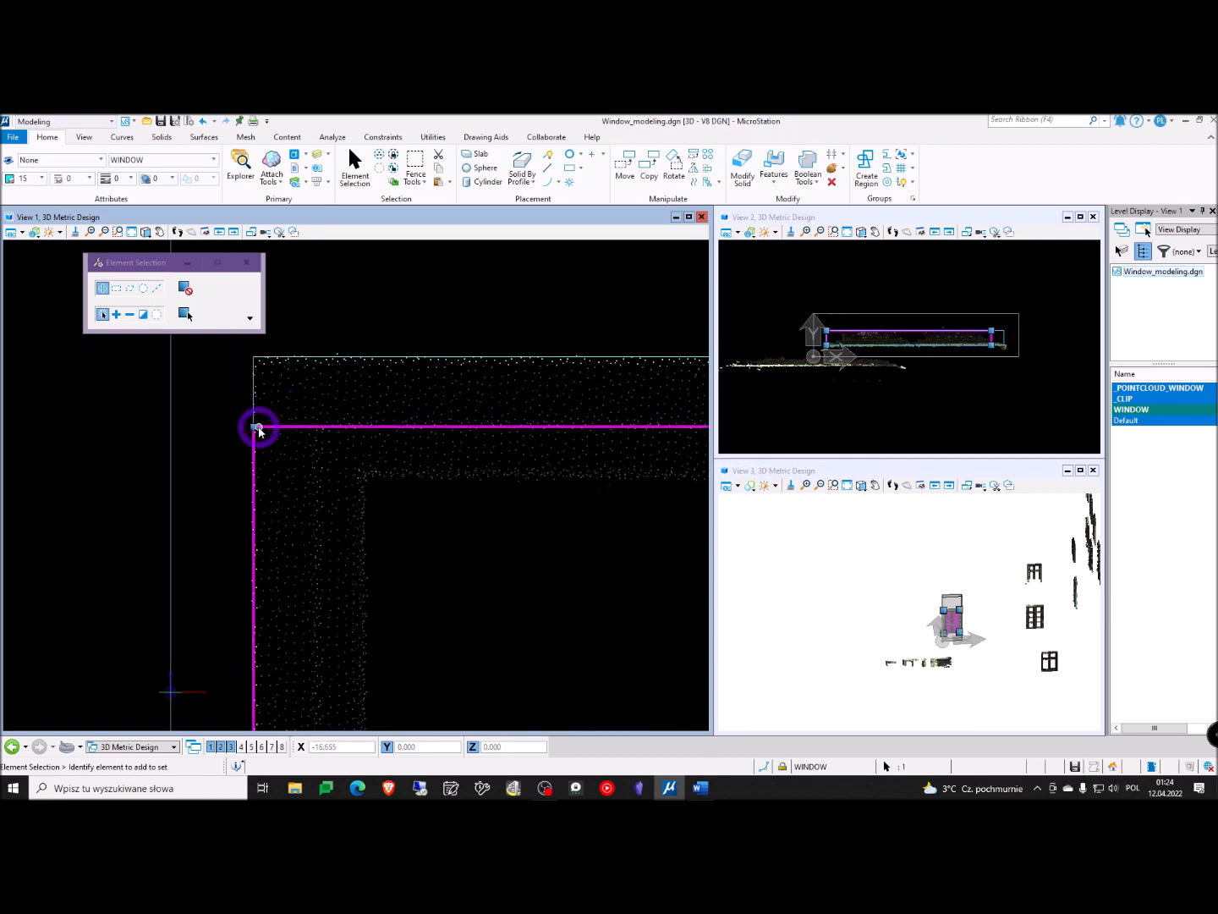
{"action": "left_click", "coordinate": [256, 427]}
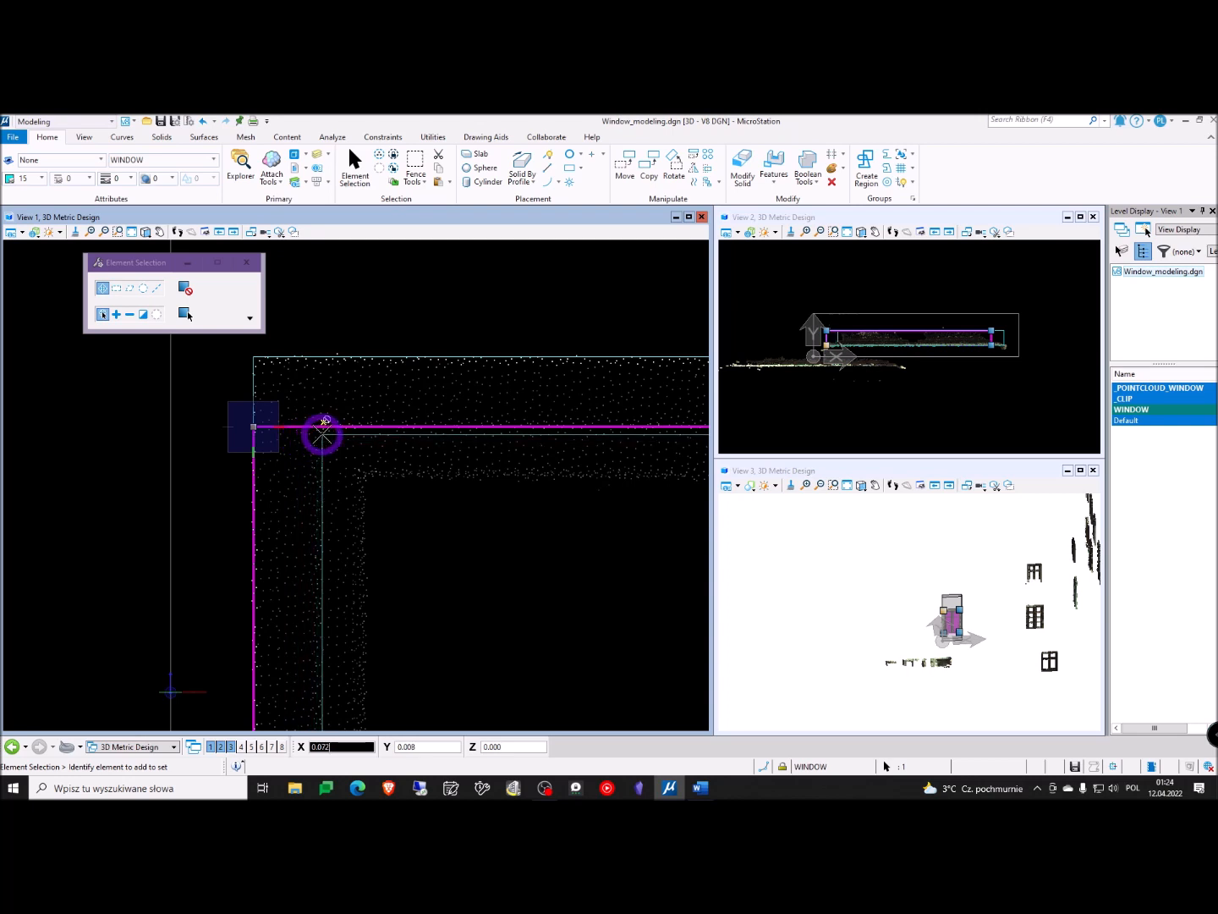
{"action": "key", "text": "Return"}
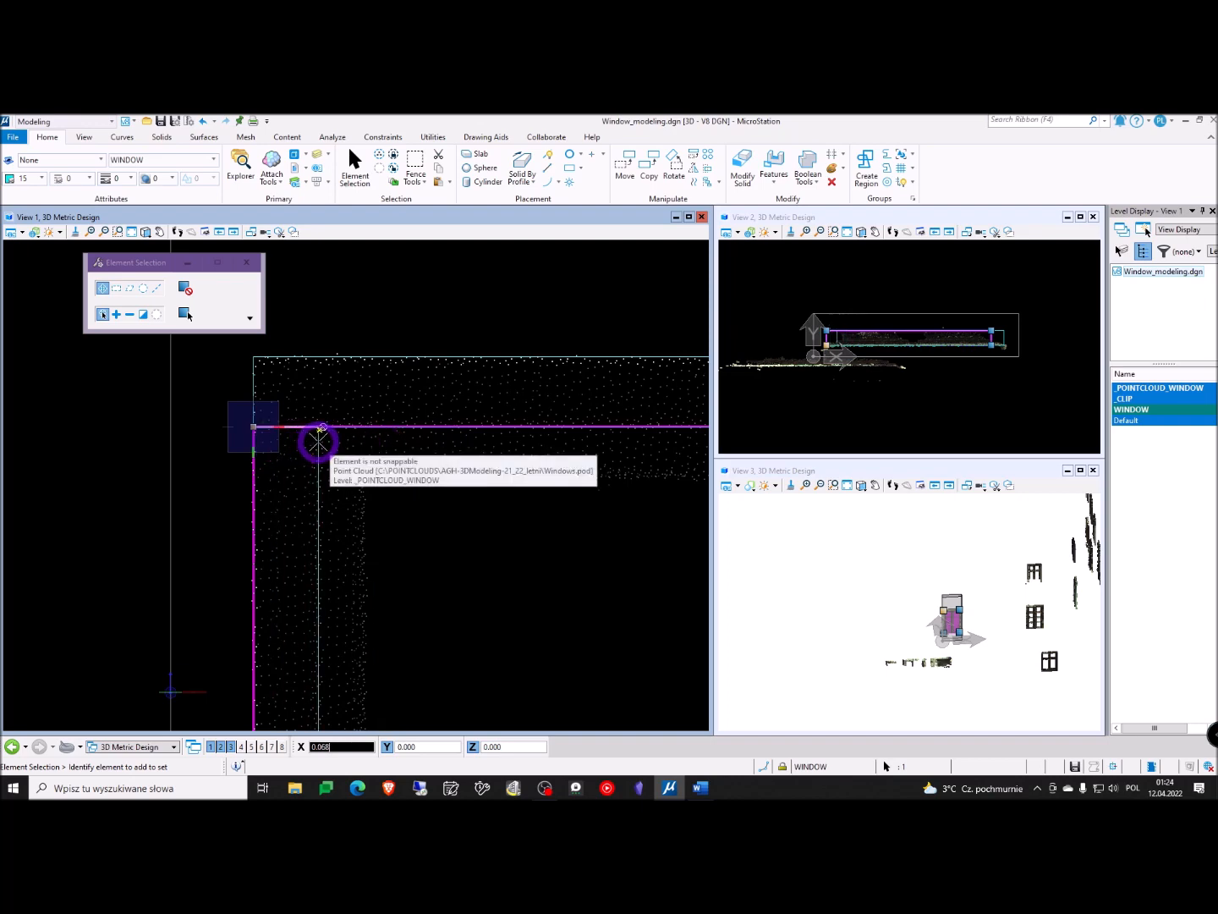
{"action": "scroll", "coordinate": [318, 440], "scroll_direction": "down", "scroll_amount": 5}
{"action": "scroll", "coordinate": [441, 421], "scroll_direction": "up", "scroll_amount": 5}
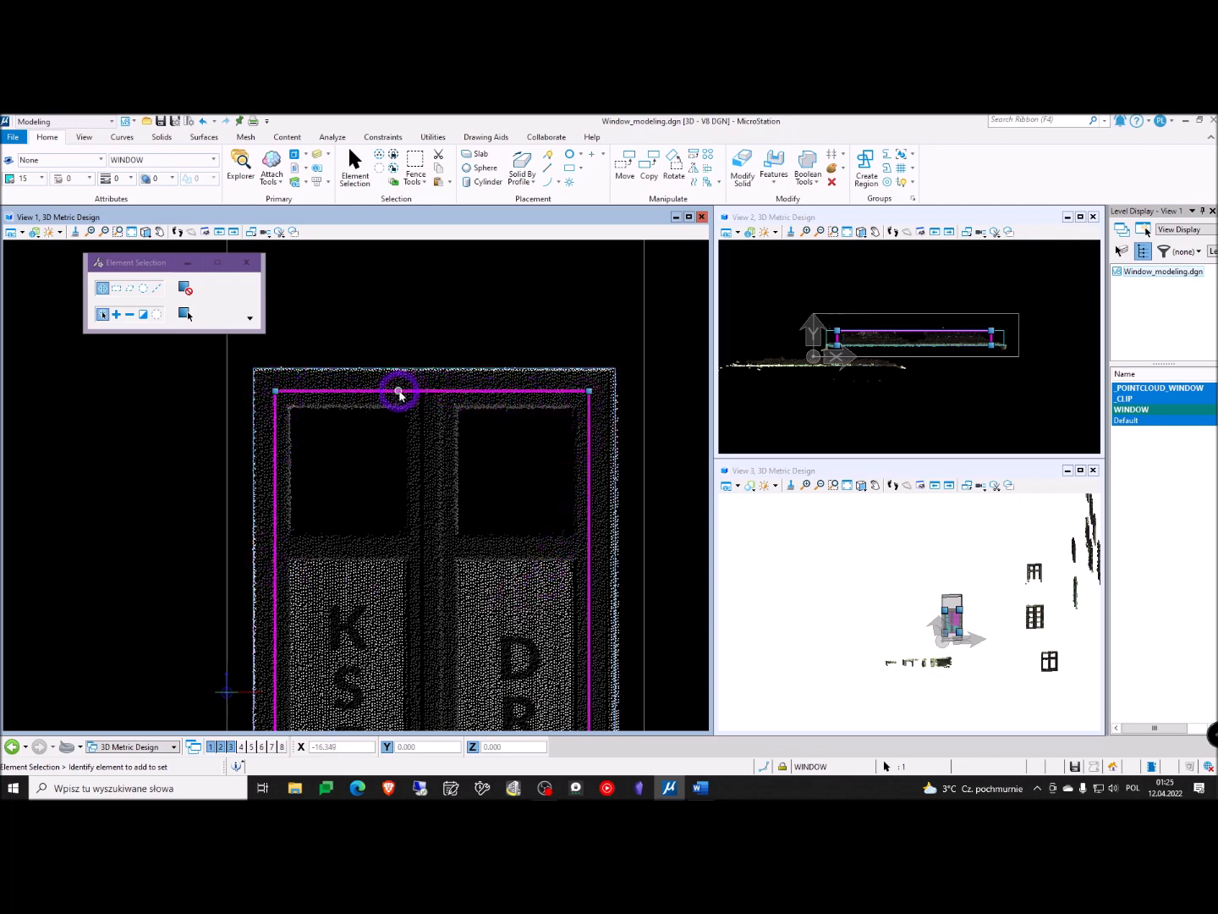
Move the selected inset slab about 0.008 to the right along X in View 1 to center it within the frame
{"action": "scroll", "coordinate": [400, 394], "scroll_direction": "up", "scroll_amount": 3}
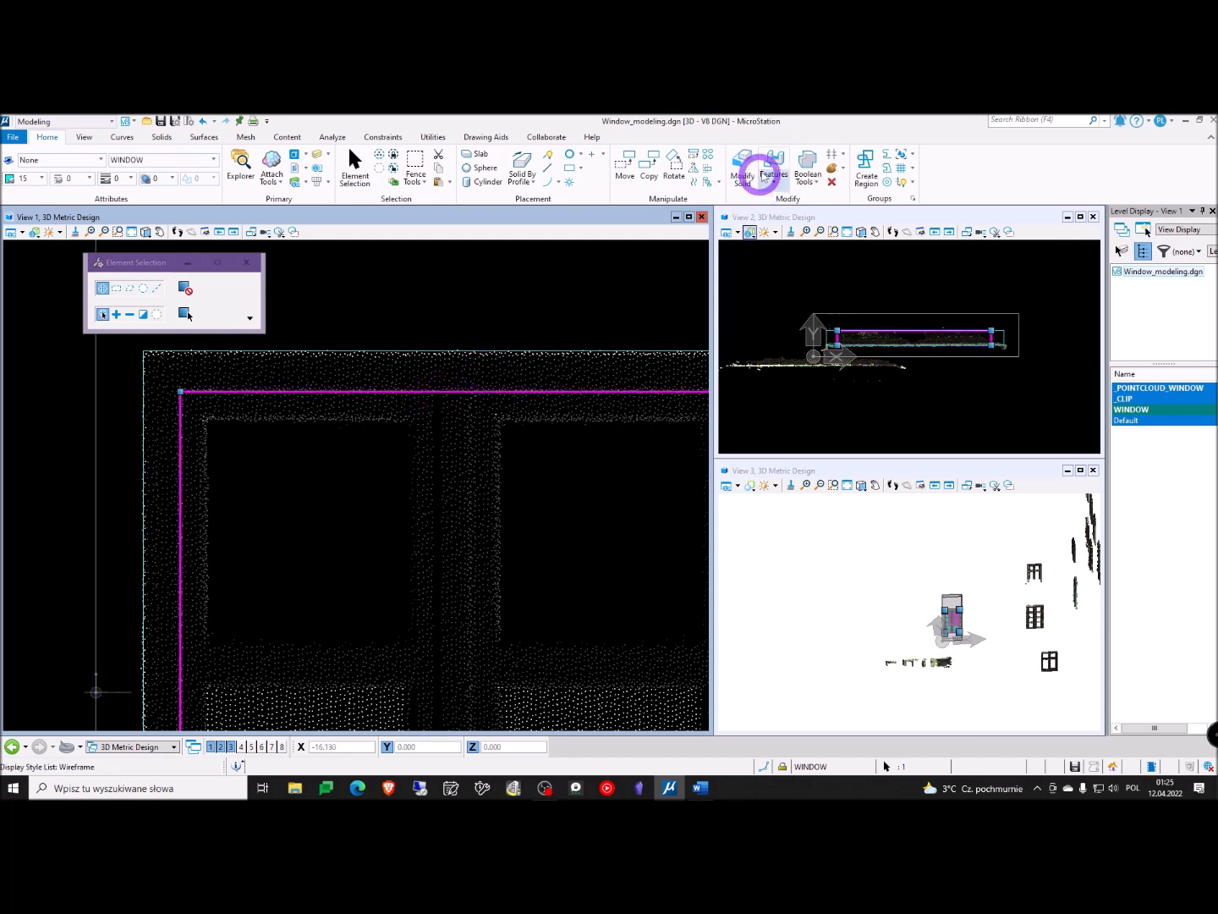
{"action": "left_click", "coordinate": [627, 161]}
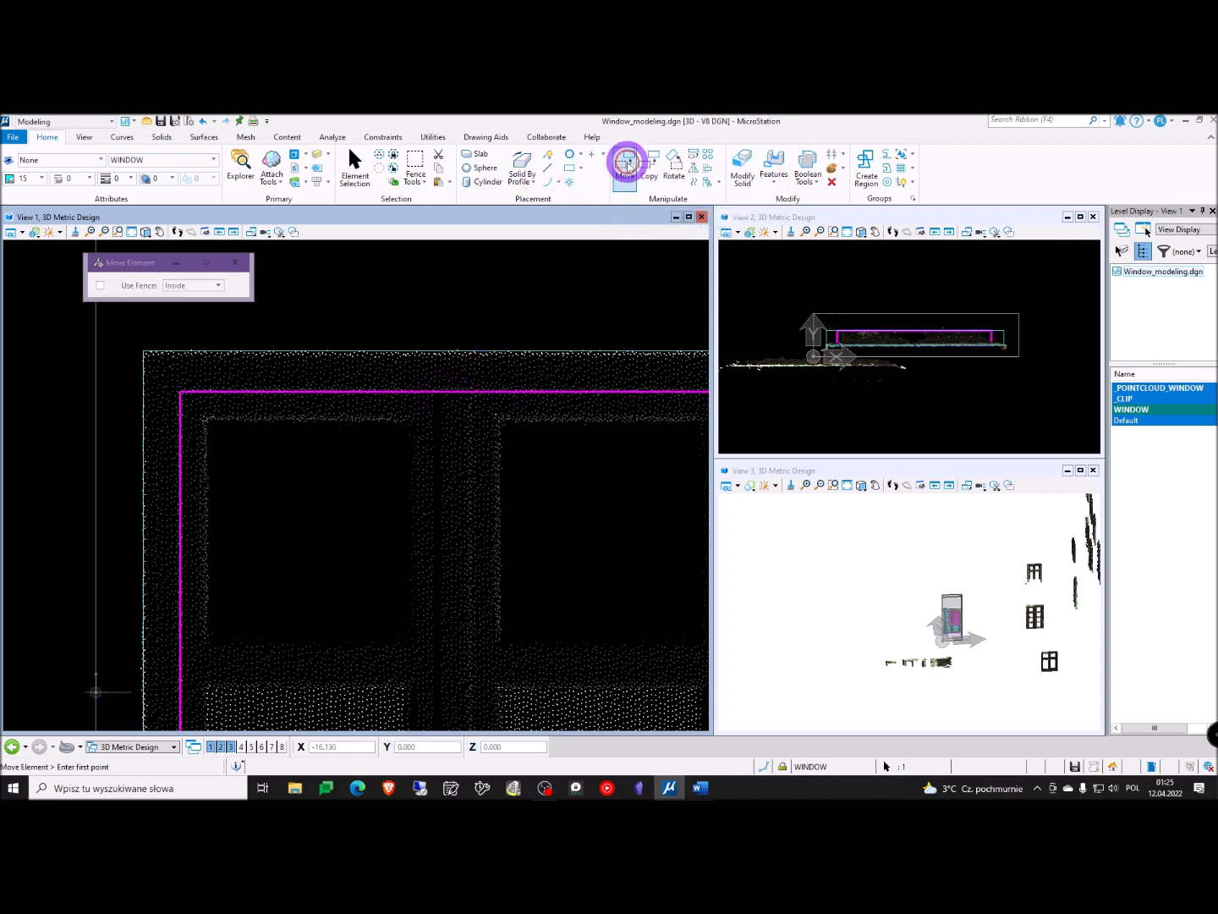
{"action": "left_click", "coordinate": [454, 391]}
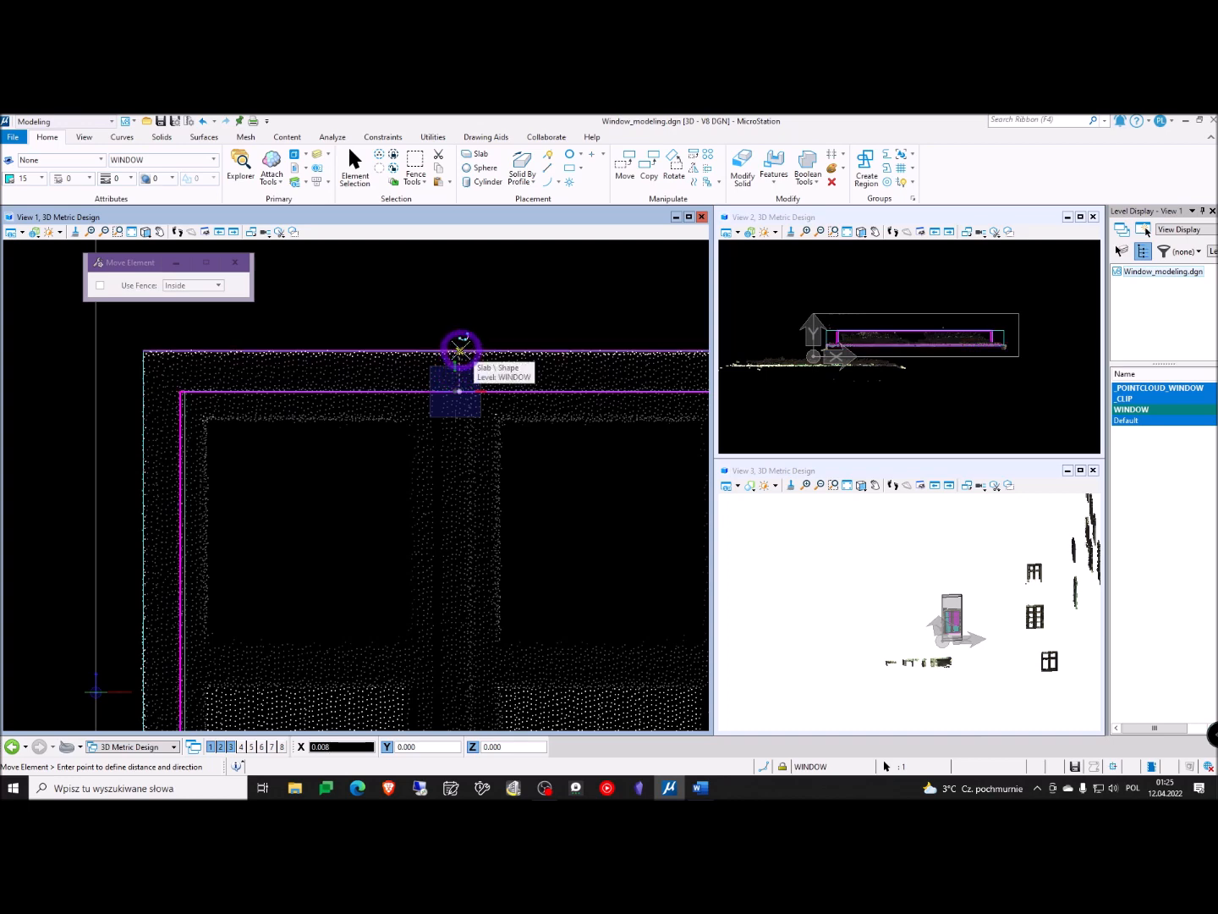
{"action": "left_click", "coordinate": [460, 348]}
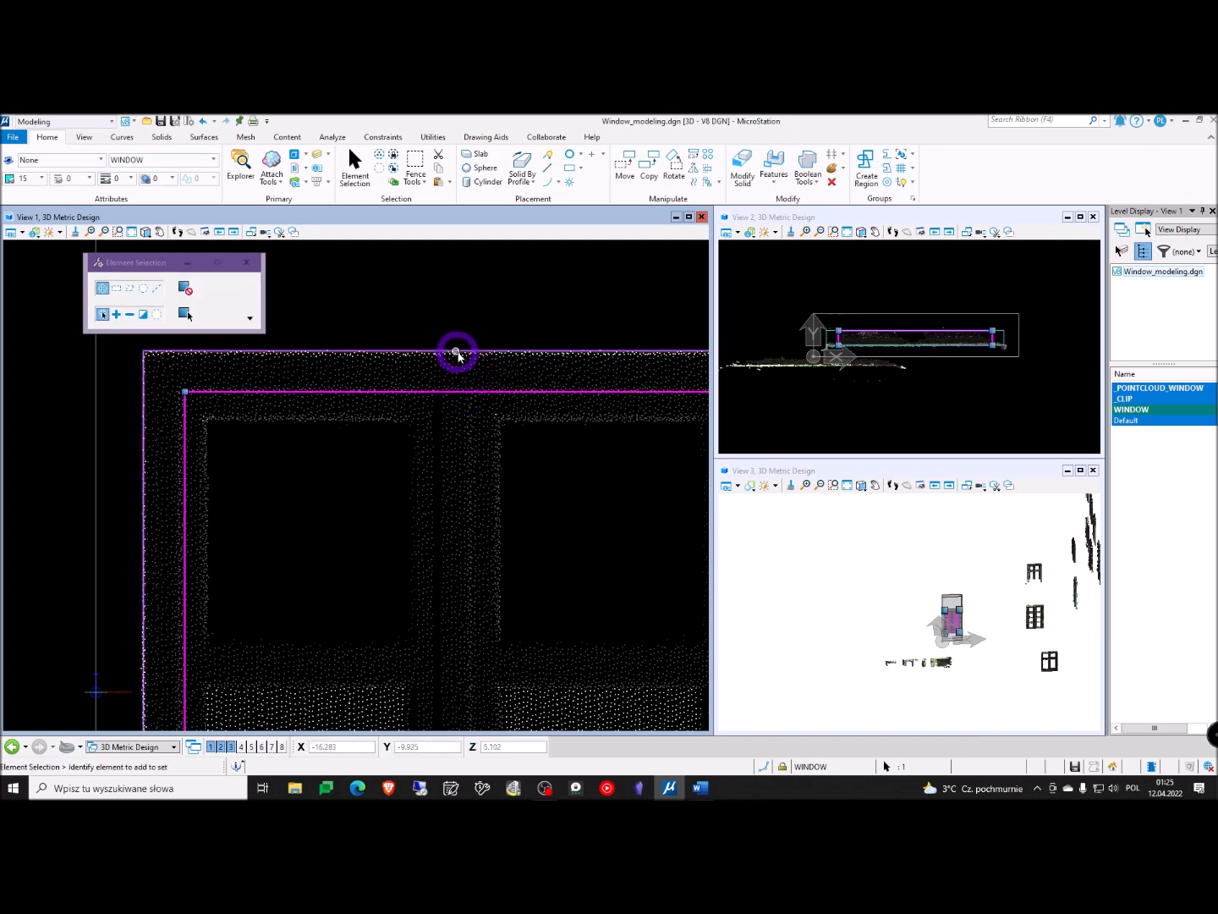
Move the inset slab's bottom side up by about 0.095 in View 1, to just above the outer slab's bottom edge
{"action": "scroll", "coordinate": [457, 353], "scroll_direction": "down", "scroll_amount": 3}
{"action": "scroll", "coordinate": [583, 321], "scroll_direction": "up", "scroll_amount": 2}
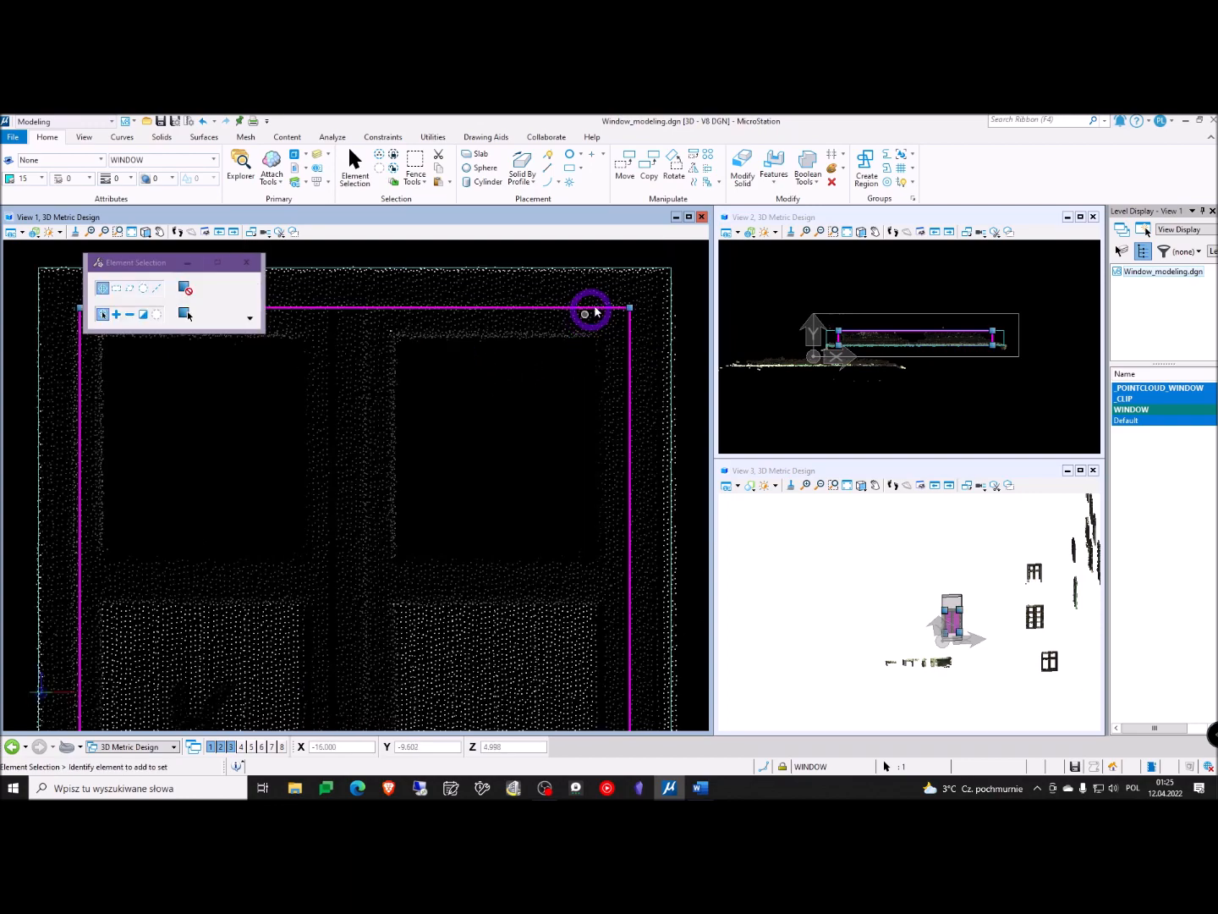
{"action": "scroll", "coordinate": [541, 335], "scroll_direction": "down", "scroll_amount": 5}
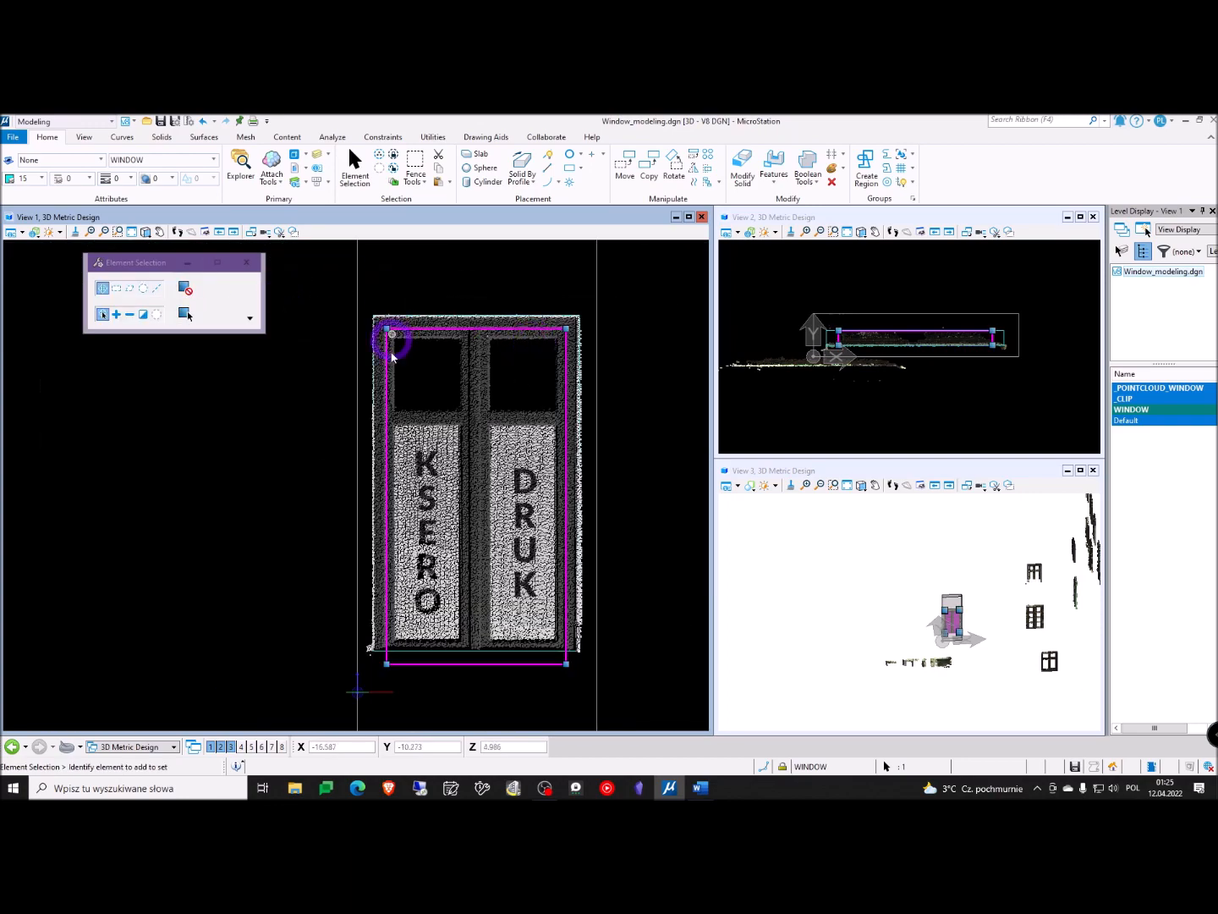
{"action": "scroll", "coordinate": [440, 665], "scroll_direction": "up", "scroll_amount": 2}
{"action": "scroll", "coordinate": [497, 440], "scroll_direction": "down", "scroll_amount": 5}
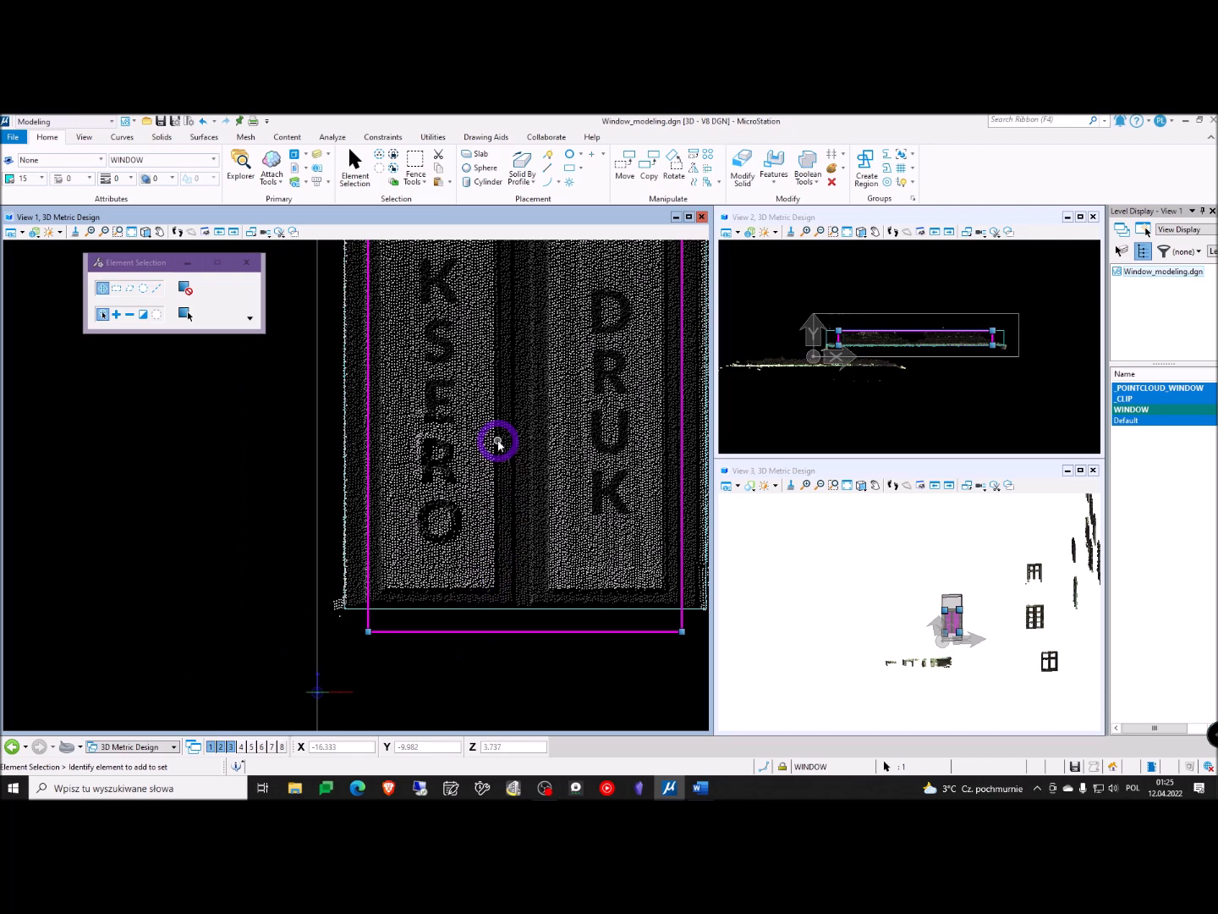
{"action": "scroll", "coordinate": [490, 369], "scroll_direction": "up", "scroll_amount": 3}
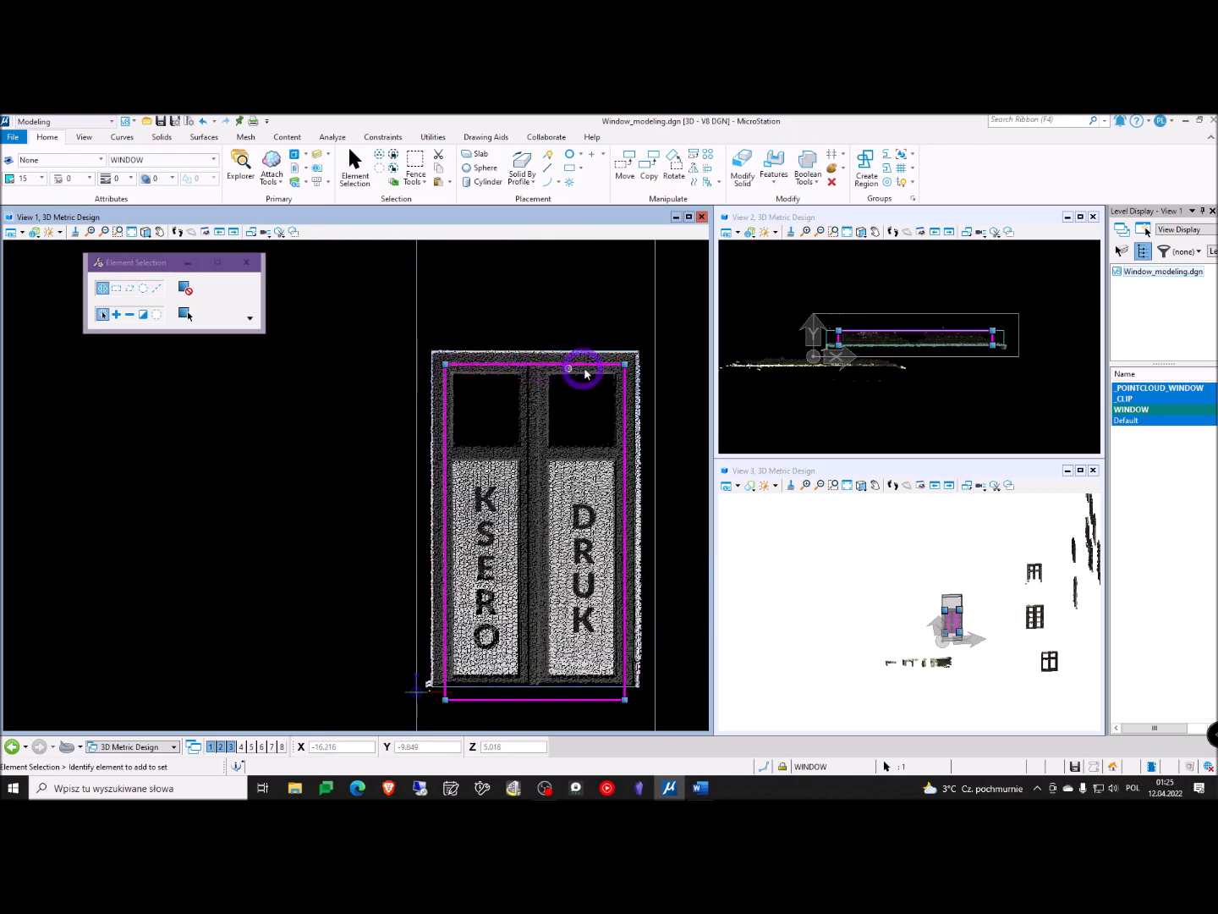
{"action": "scroll", "coordinate": [557, 368], "scroll_direction": "up", "scroll_amount": 2}
{"action": "middle_click_drag", "start_coordinate": [515, 513], "coordinate": [492, 411]}
{"action": "scroll", "coordinate": [491, 412], "scroll_direction": "down", "scroll_amount": 3}
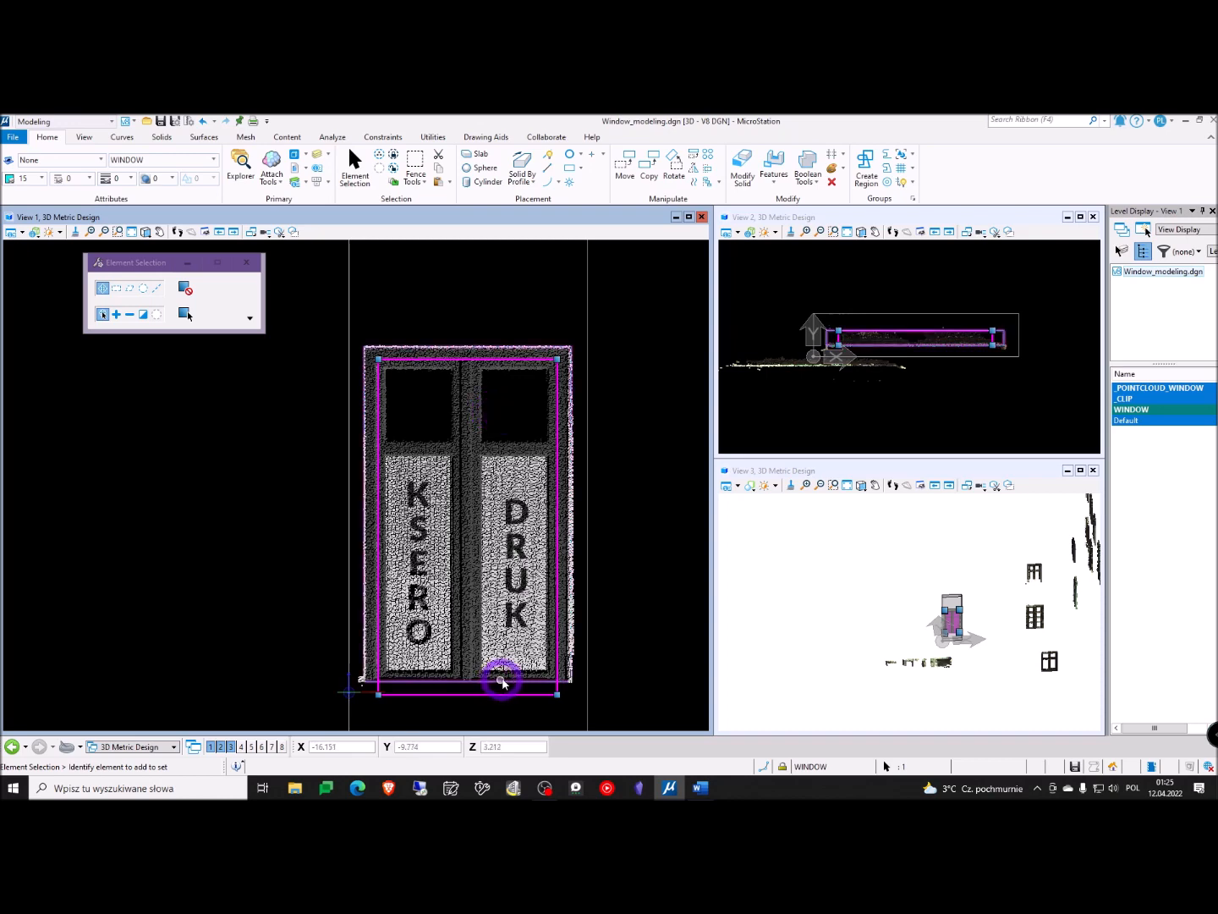
{"action": "scroll", "coordinate": [499, 677], "scroll_direction": "up", "scroll_amount": 3}
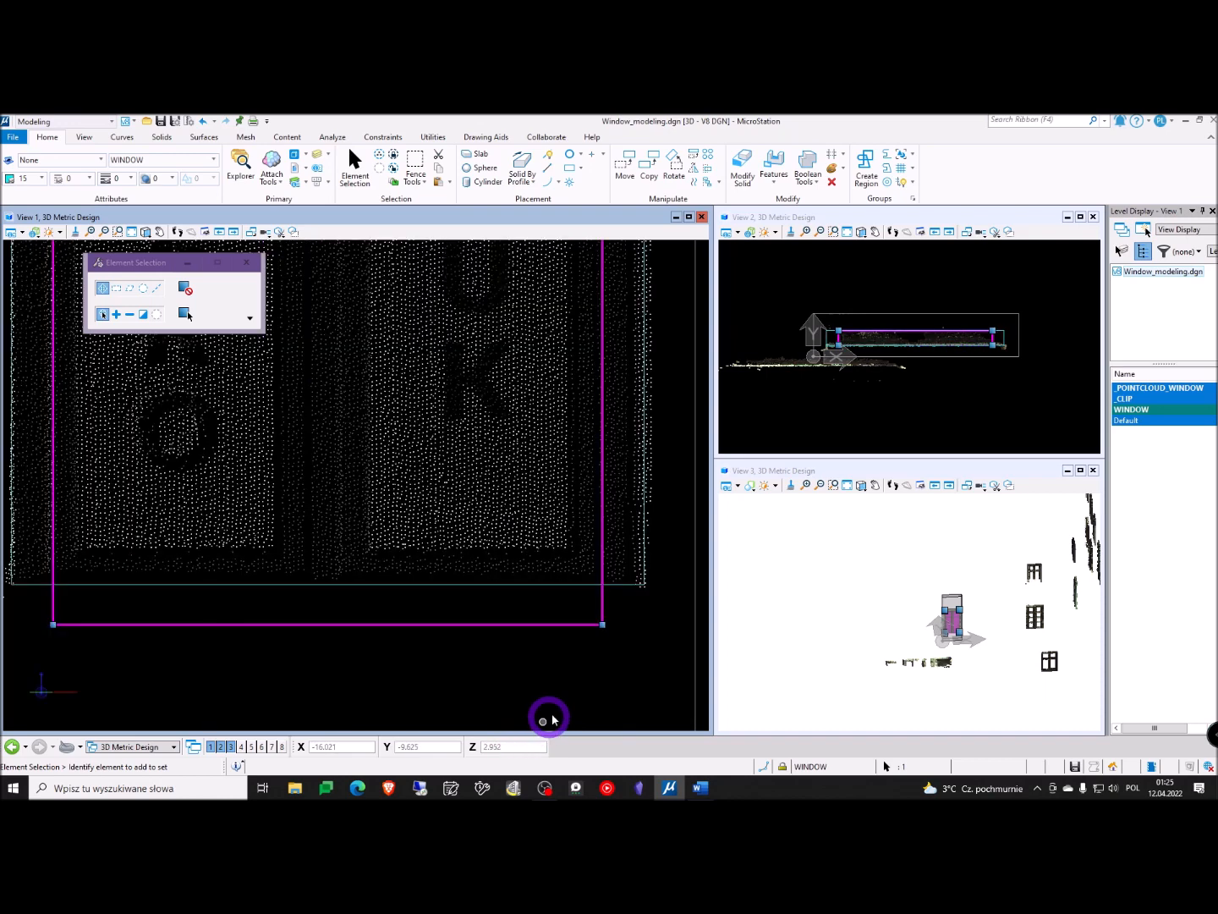
{"action": "left_click", "coordinate": [602, 625]}
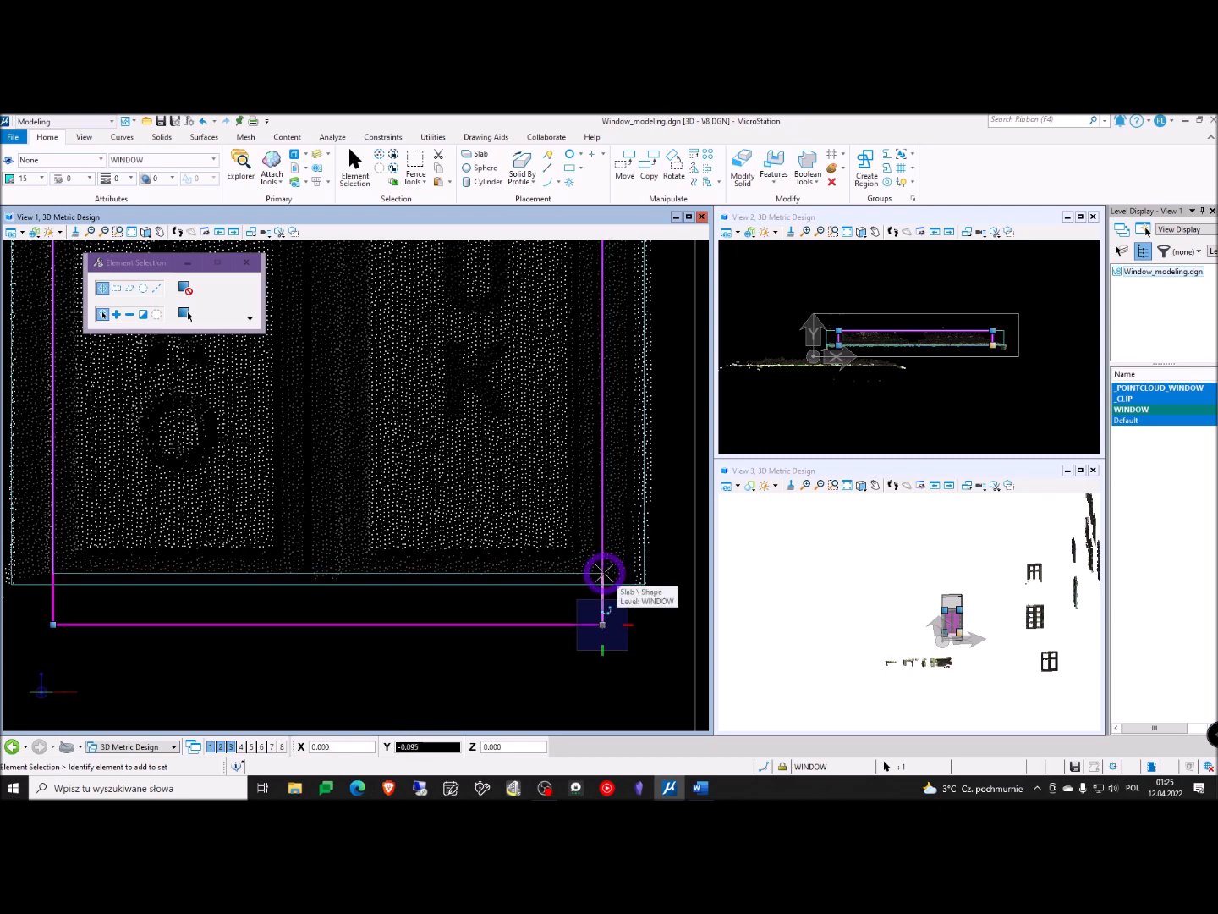
{"action": "left_click", "coordinate": [604, 574]}
{"action": "scroll", "coordinate": [604, 574], "scroll_direction": "down", "scroll_amount": 6}
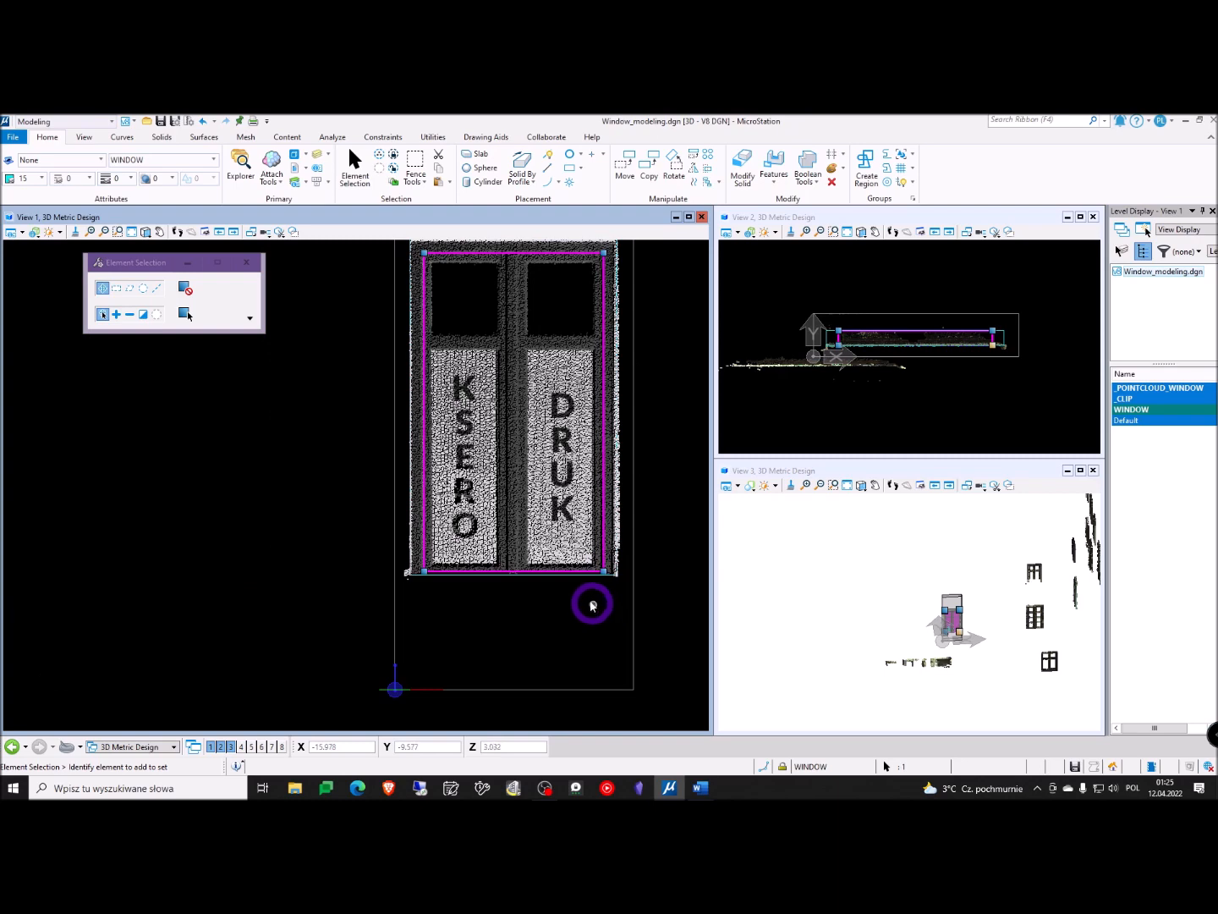
Lower the inset slab's bottom side by 0.022 in View 1 onto the outer slab's bottom edge, and deselect the slab
{"action": "scroll", "coordinate": [588, 592], "scroll_direction": "up", "scroll_amount": 6}
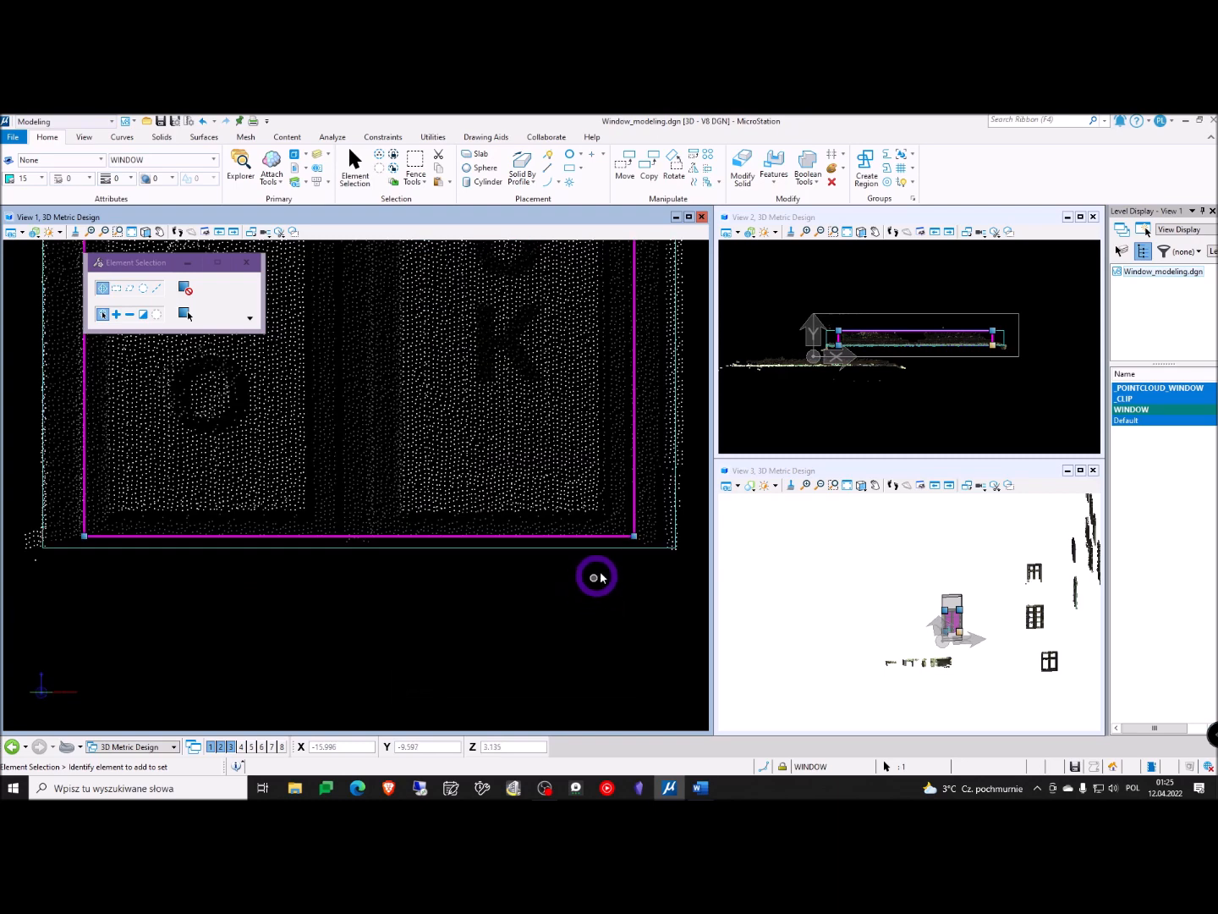
{"action": "left_click", "coordinate": [634, 537]}
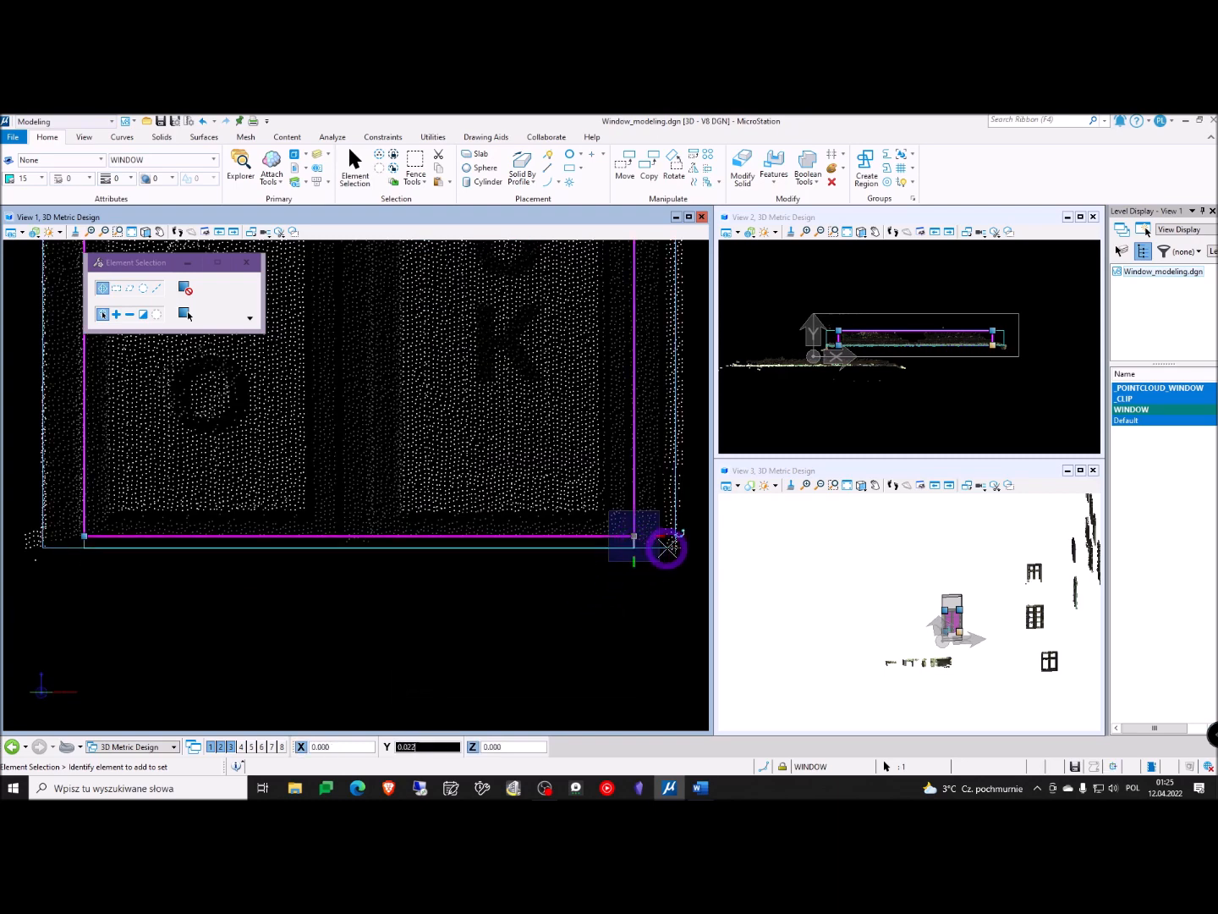
{"action": "scroll", "coordinate": [629, 604], "scroll_direction": "down", "scroll_amount": 4}
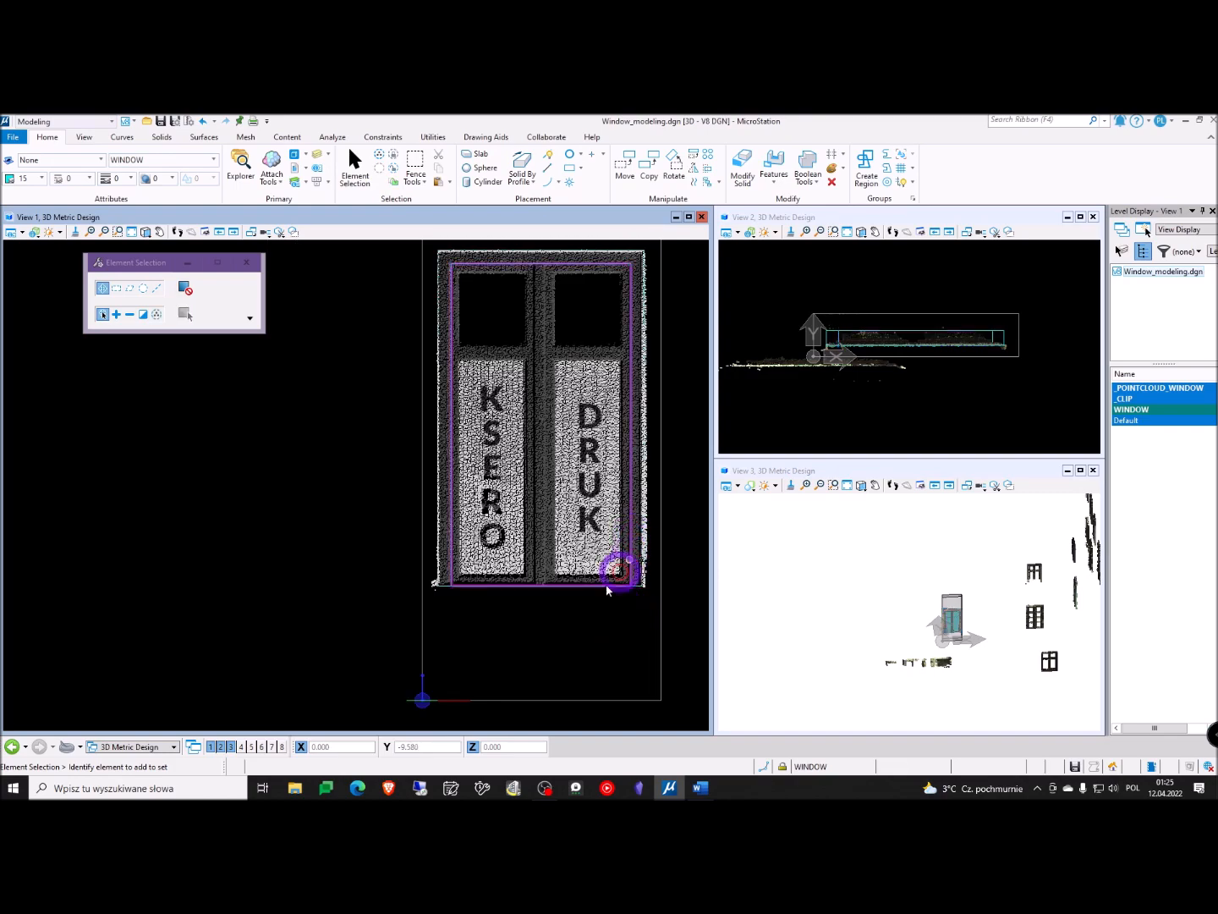
Examine how the inset slab's edges fit the window frame's point cloud in View 1, from the top edge to the bottom
{"action": "scroll", "coordinate": [592, 595], "scroll_direction": "up", "scroll_amount": 3}
{"action": "scroll", "coordinate": [366, 489], "scroll_direction": "down", "scroll_amount": 3}
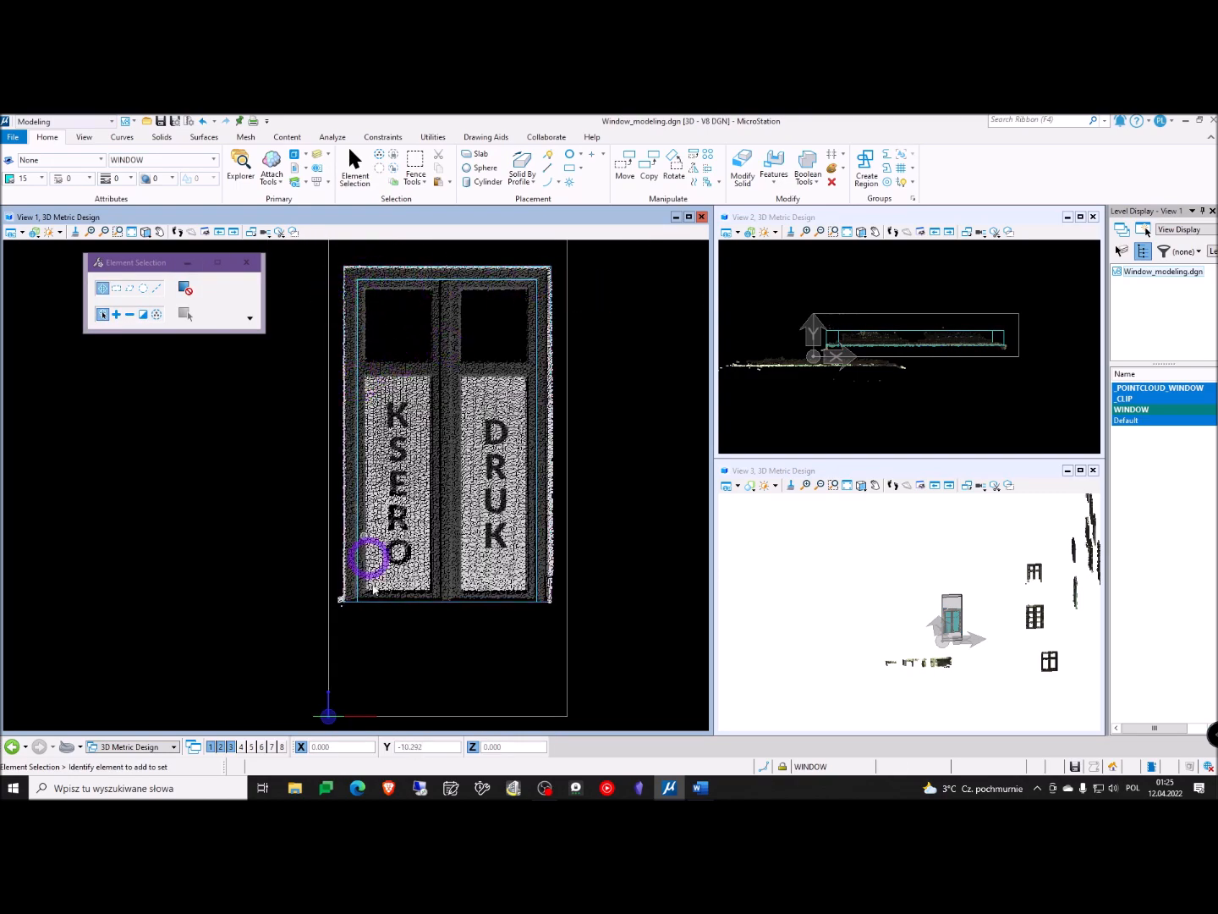
{"action": "scroll", "coordinate": [456, 306], "scroll_direction": "up", "scroll_amount": 2}
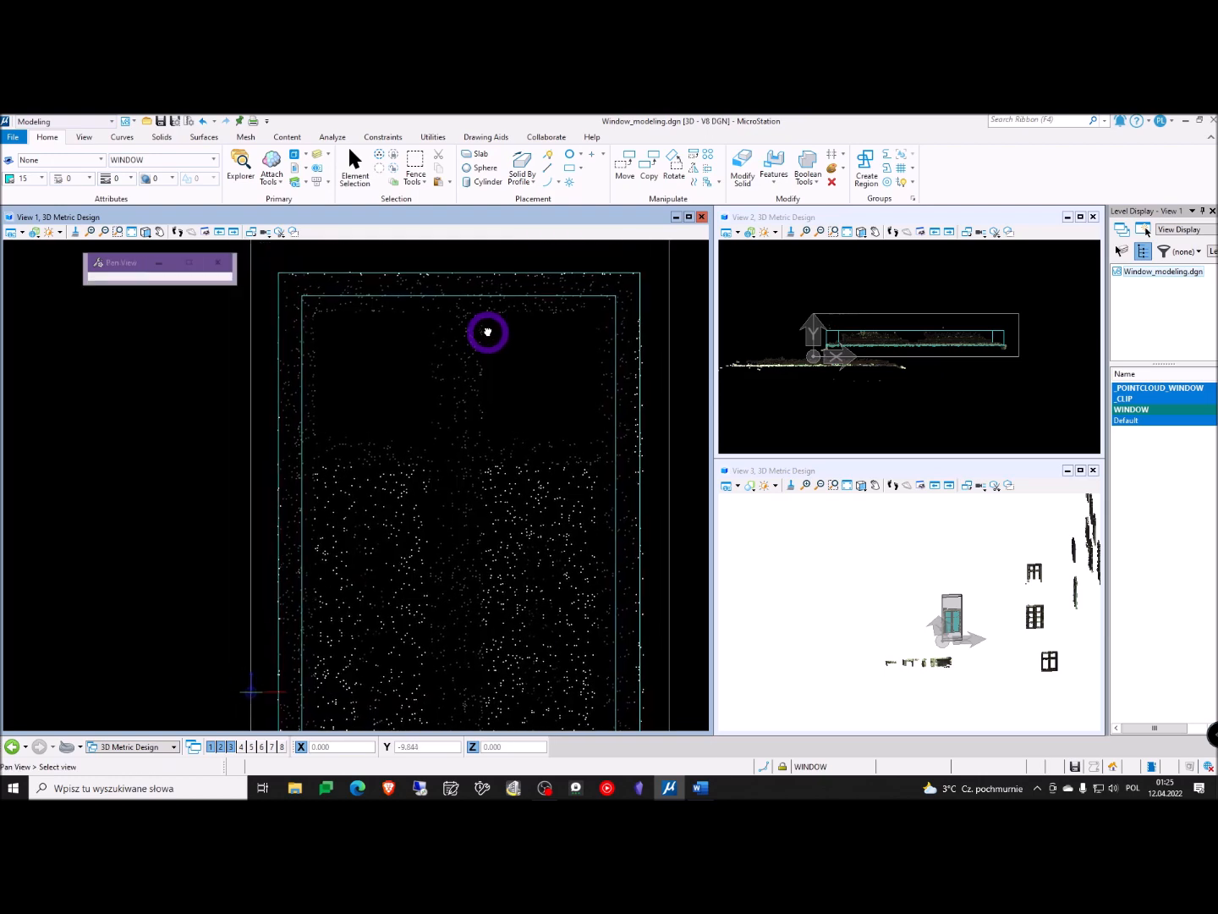
{"action": "left_click", "coordinate": [458, 303]}
{"action": "scroll", "coordinate": [454, 316], "scroll_direction": "down", "scroll_amount": 5}
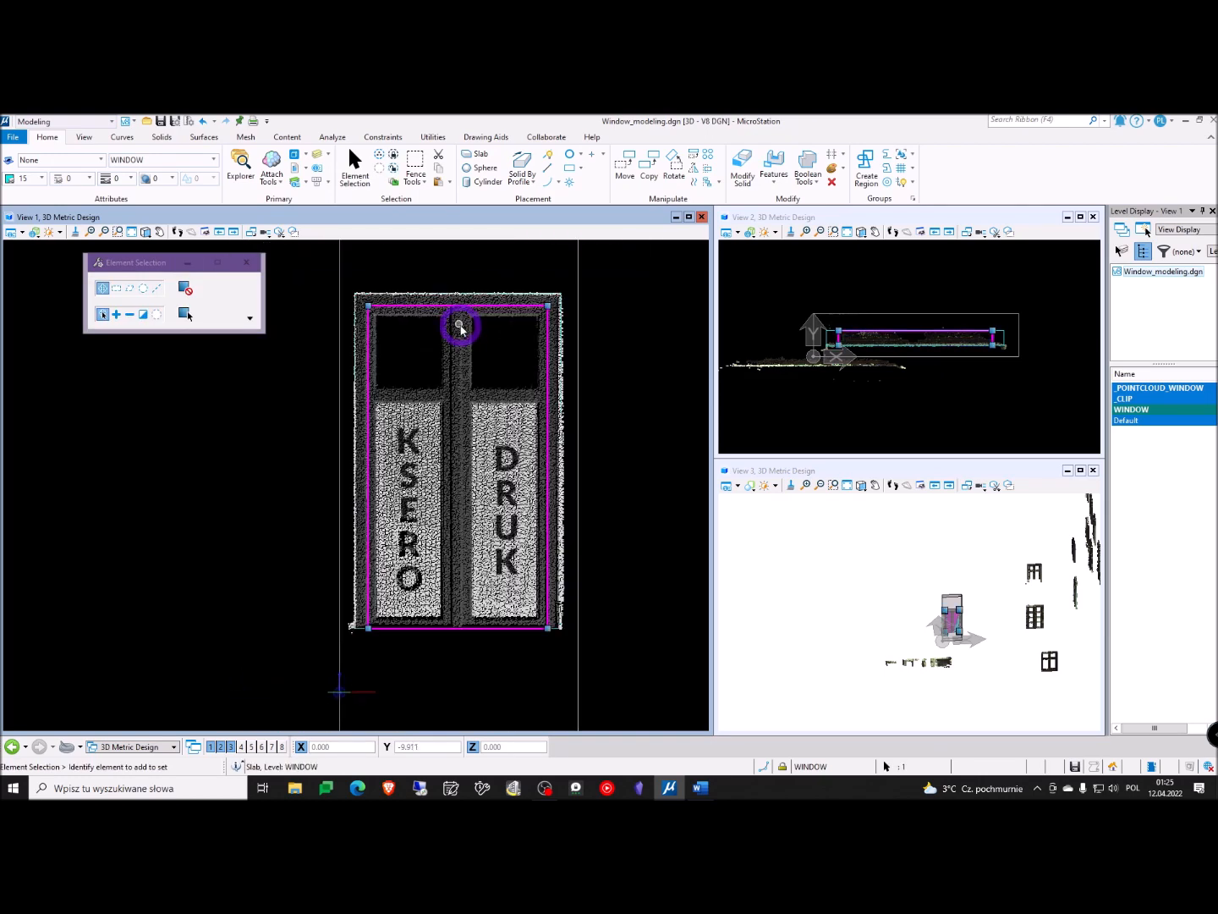
{"action": "left_click", "coordinate": [458, 296]}
{"action": "scroll", "coordinate": [460, 294], "scroll_direction": "up", "scroll_amount": 2}
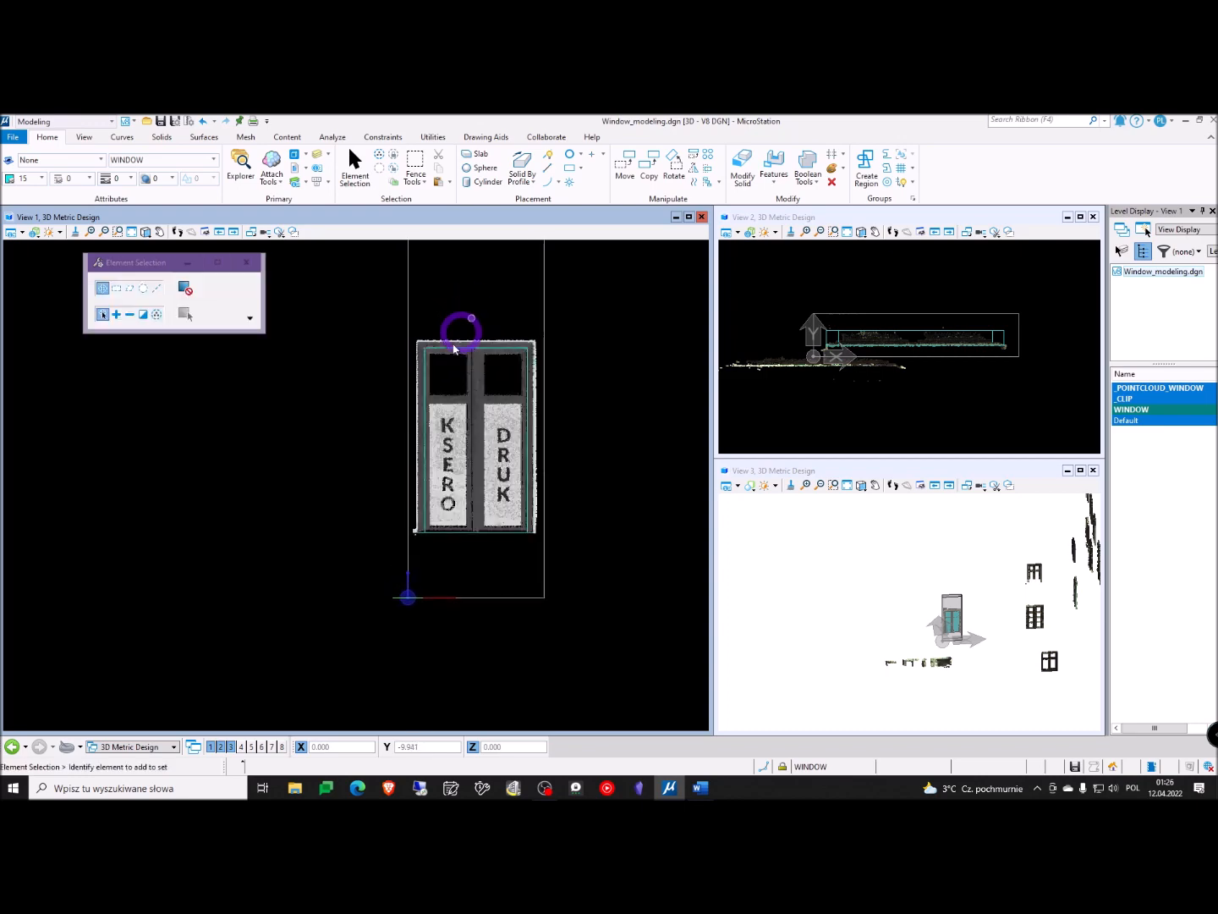
{"action": "scroll", "coordinate": [431, 347], "scroll_direction": "up", "scroll_amount": 2}
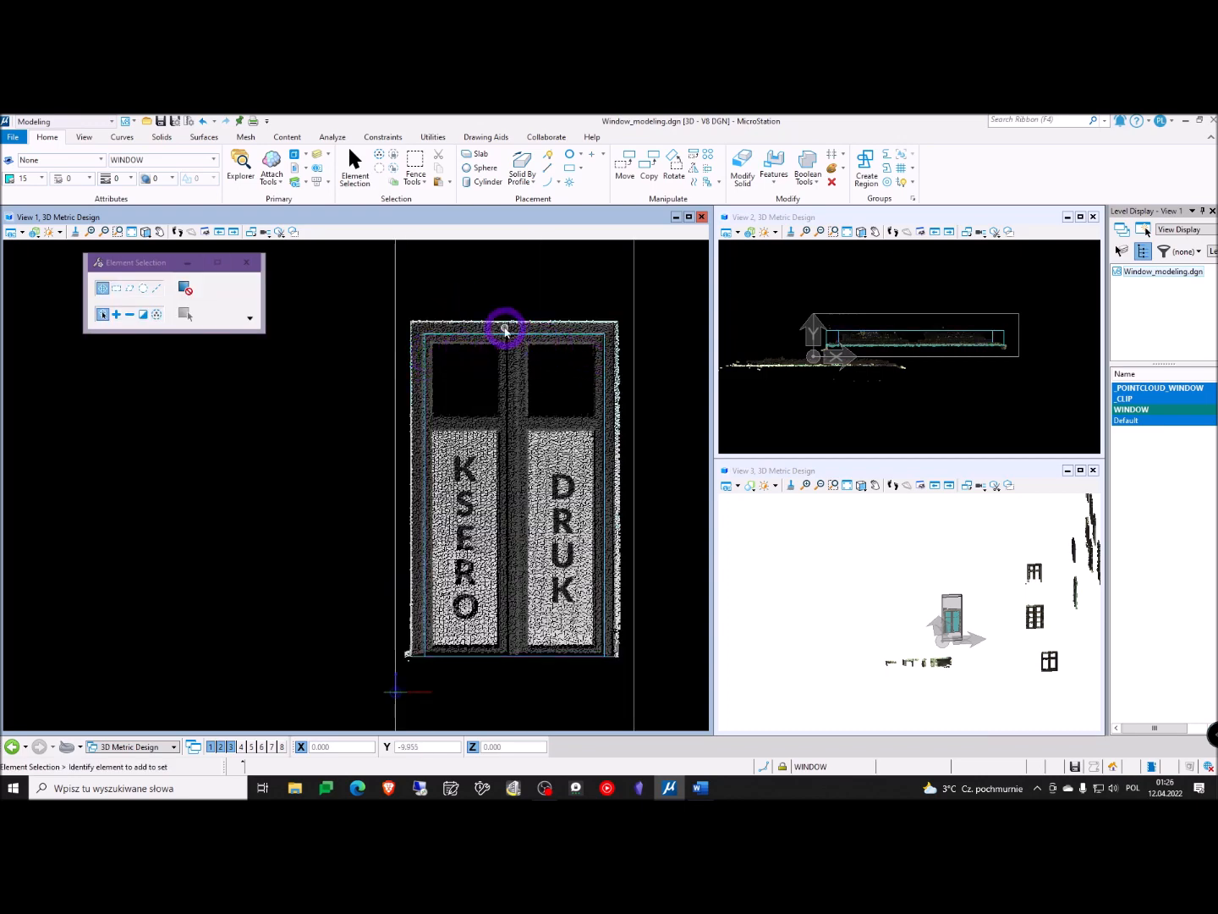
{"action": "scroll", "coordinate": [513, 343], "scroll_direction": "up", "scroll_amount": 3}
{"action": "scroll", "coordinate": [524, 412], "scroll_direction": "down", "scroll_amount": 3}
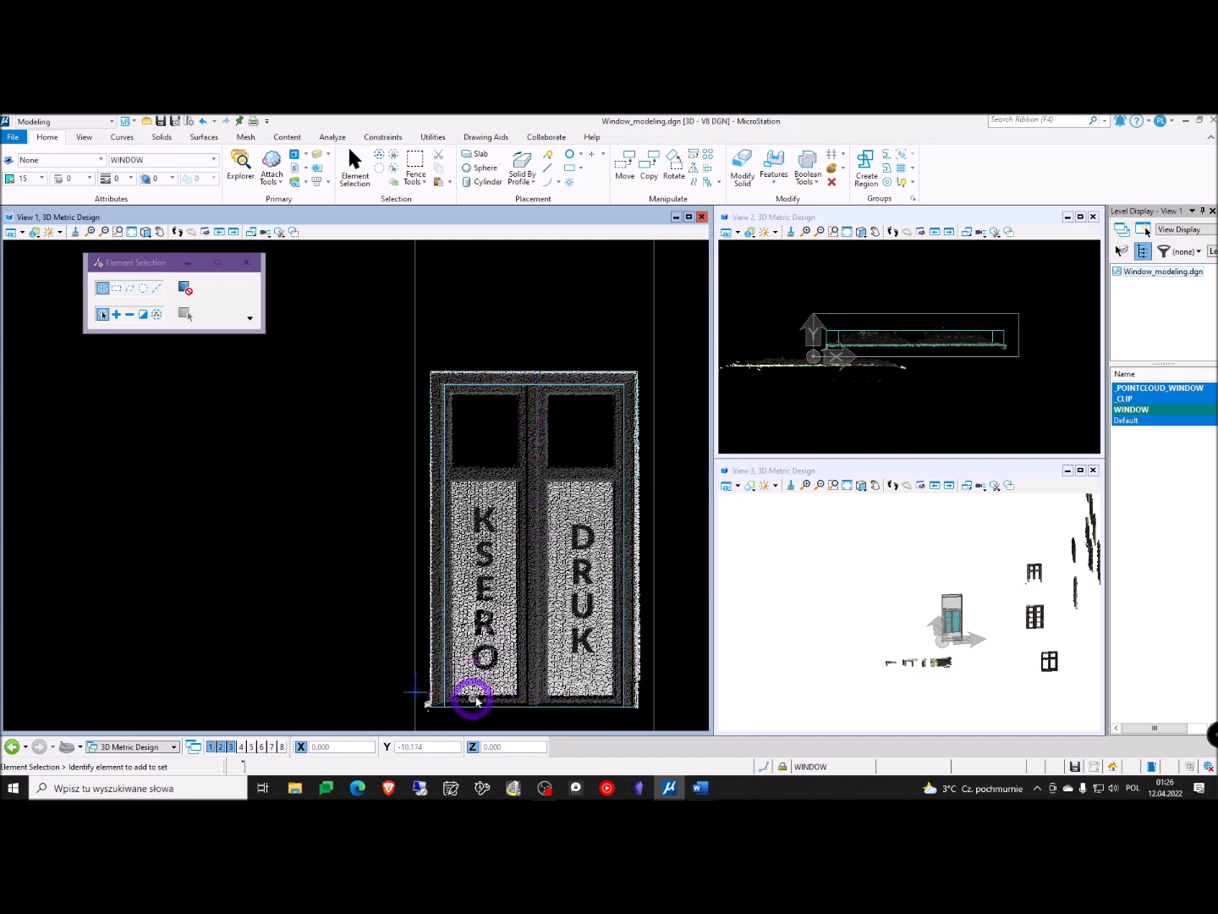
{"action": "middle_click_drag", "start_coordinate": [562, 577], "coordinate": [439, 593]}
{"action": "scroll", "coordinate": [531, 433], "scroll_direction": "down", "scroll_amount": 3}
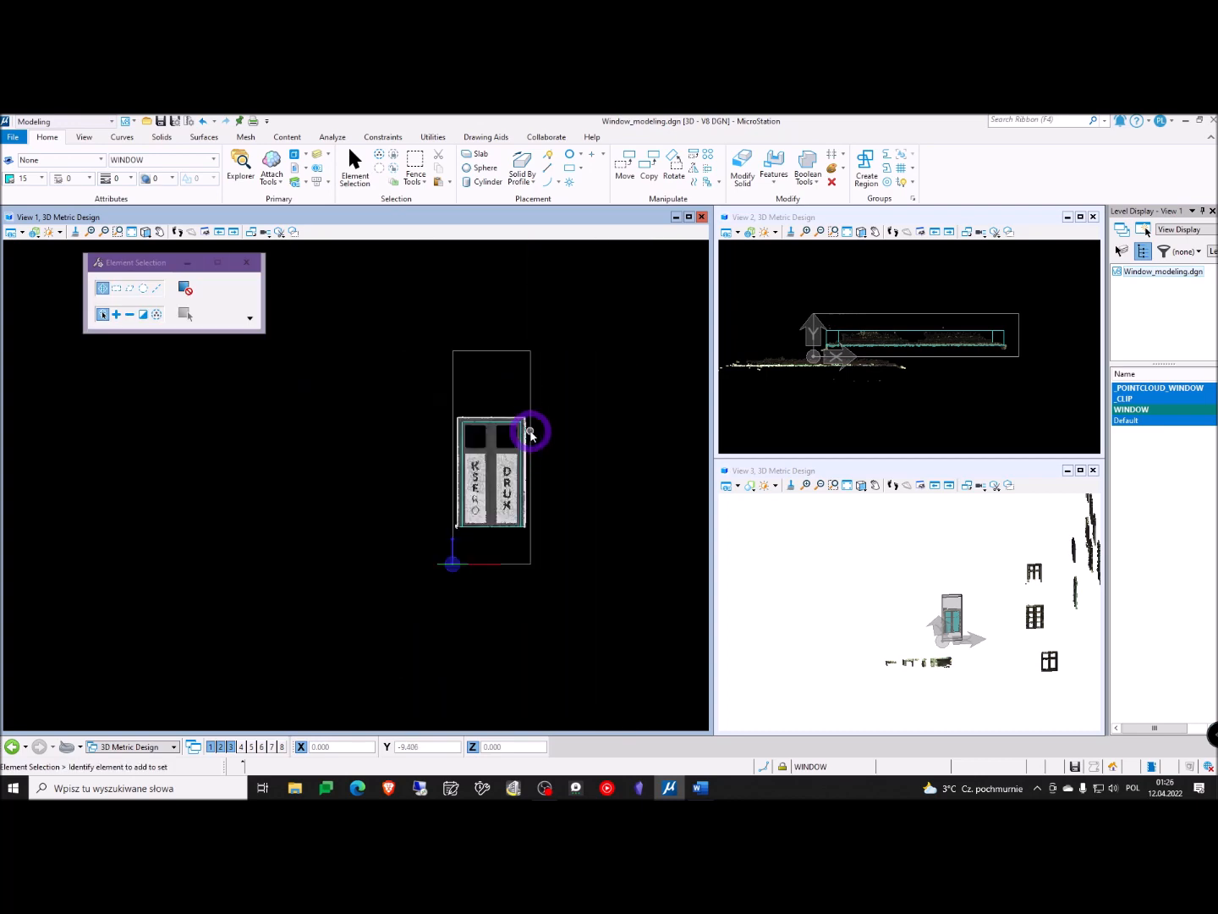
{"action": "scroll", "coordinate": [498, 404], "scroll_direction": "up", "scroll_amount": 2}
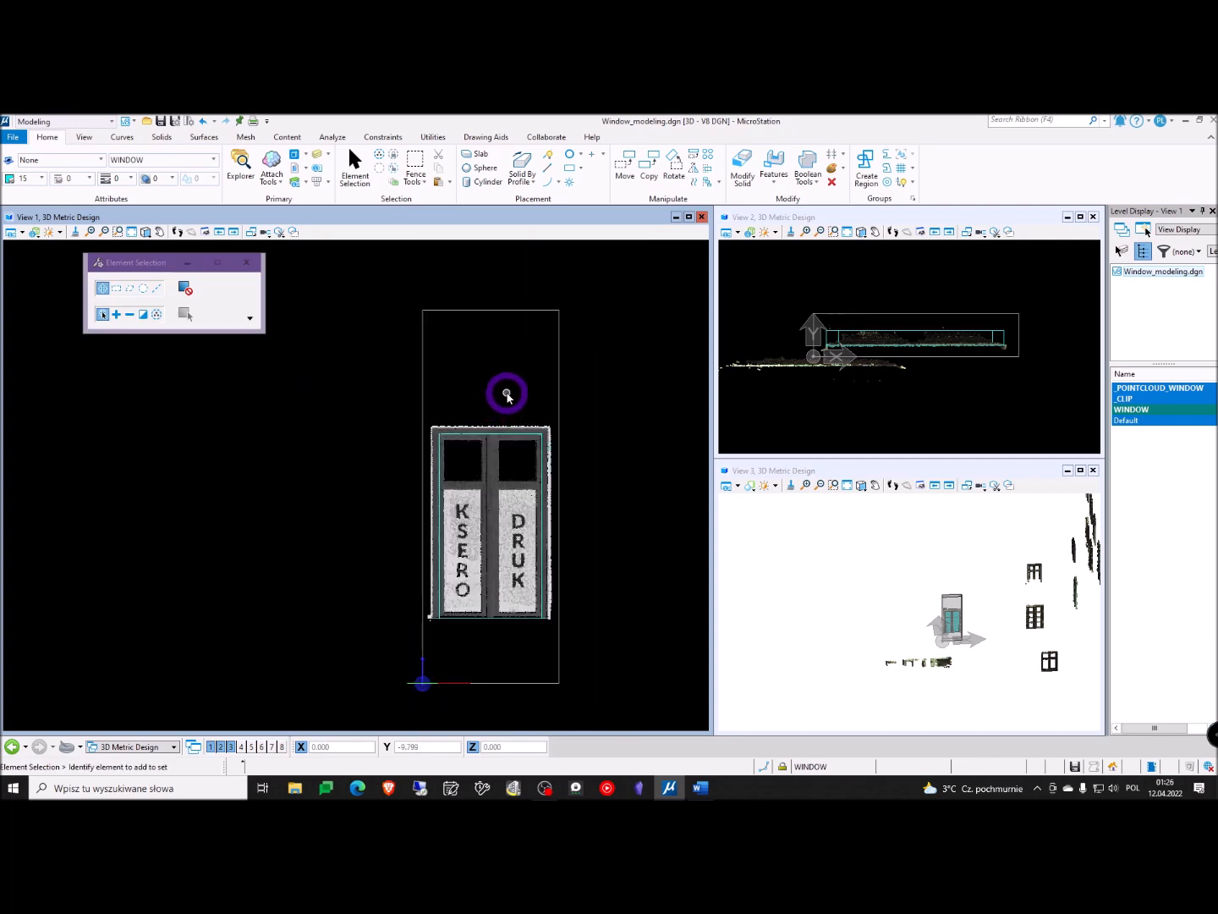
Examine the inset slab's depth against the profile of the window sashes and center post in View 2
{"action": "scroll", "coordinate": [925, 321], "scroll_direction": "up", "scroll_amount": 2}
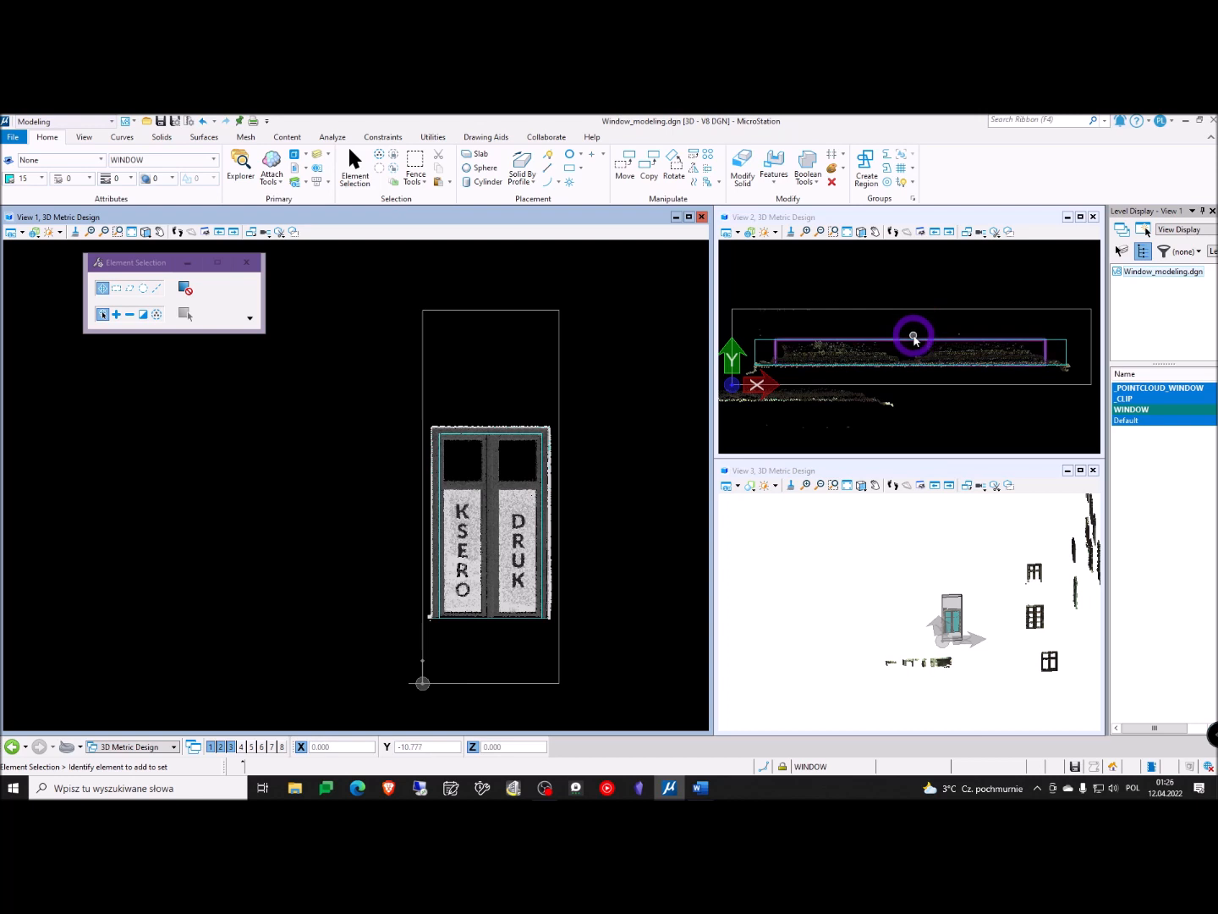
{"action": "left_click", "coordinate": [888, 362]}
{"action": "scroll", "coordinate": [893, 362], "scroll_direction": "up", "scroll_amount": 3}
{"action": "scroll", "coordinate": [915, 353], "scroll_direction": "down", "scroll_amount": 3}
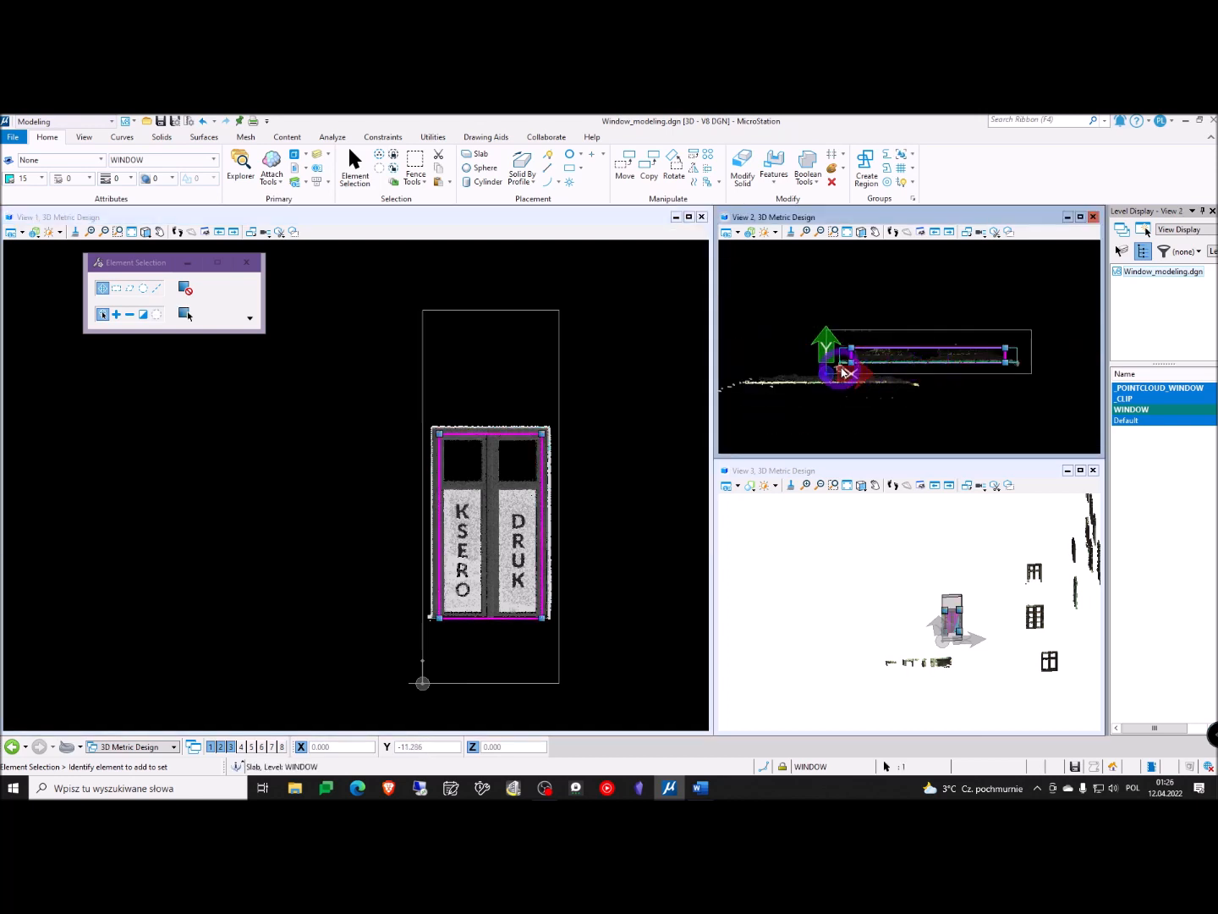
{"action": "scroll", "coordinate": [866, 351], "scroll_direction": "up", "scroll_amount": 3}
{"action": "middle_click_drag", "start_coordinate": [1064, 430], "coordinate": [816, 377]}
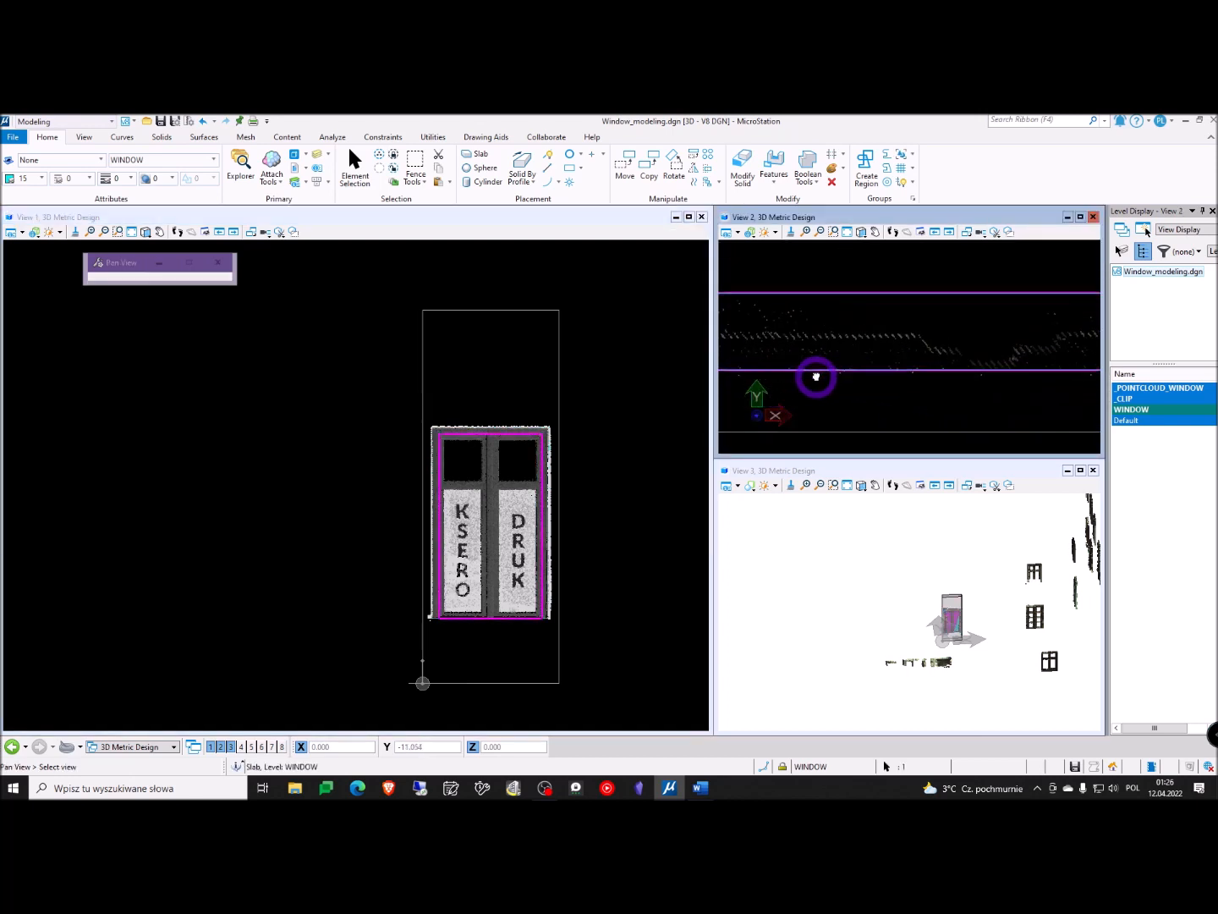
{"action": "scroll", "coordinate": [981, 340], "scroll_direction": "down", "scroll_amount": 5}
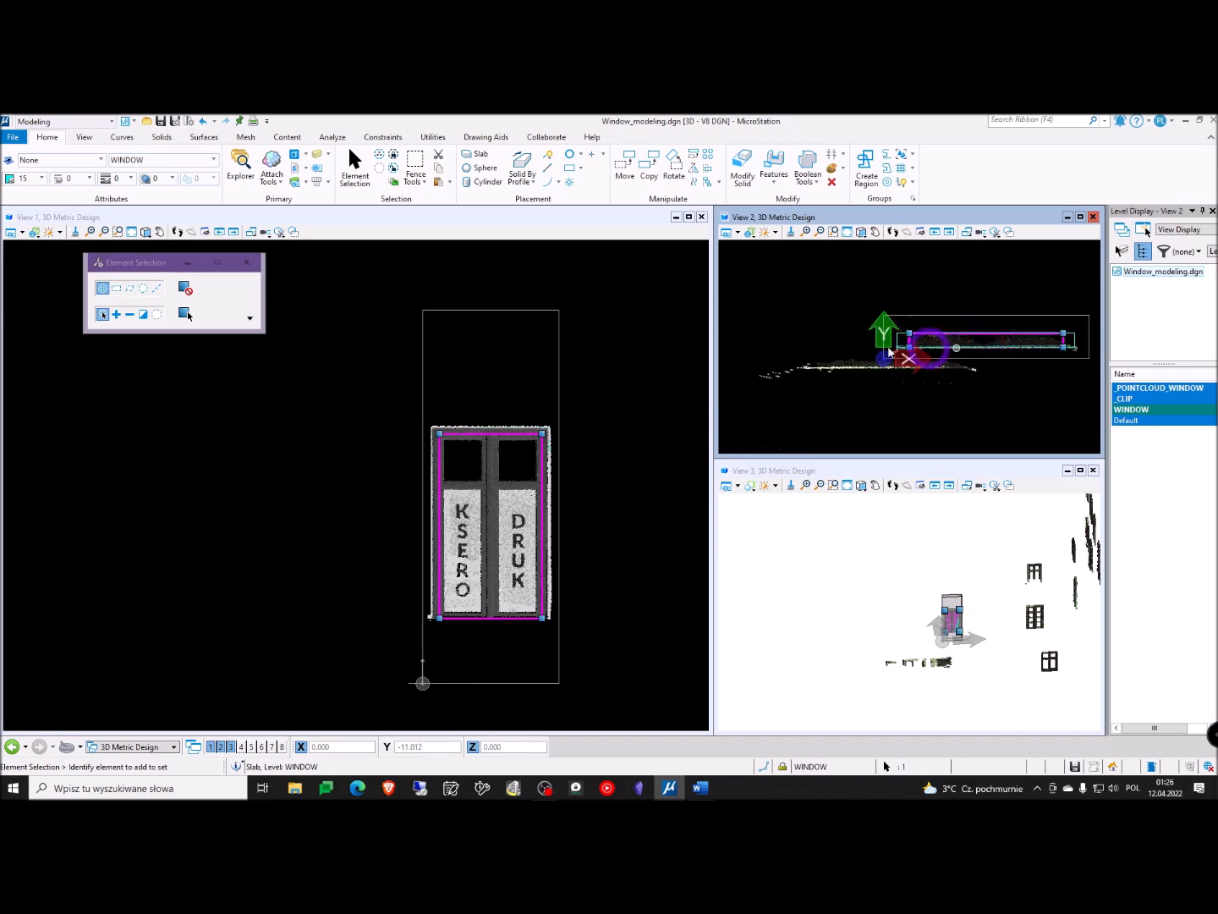
{"action": "left_click", "coordinate": [644, 435]}
{"action": "scroll", "coordinate": [999, 341], "scroll_direction": "up", "scroll_amount": 2}
{"action": "scroll", "coordinate": [1000, 342], "scroll_direction": "up", "scroll_amount": 2}
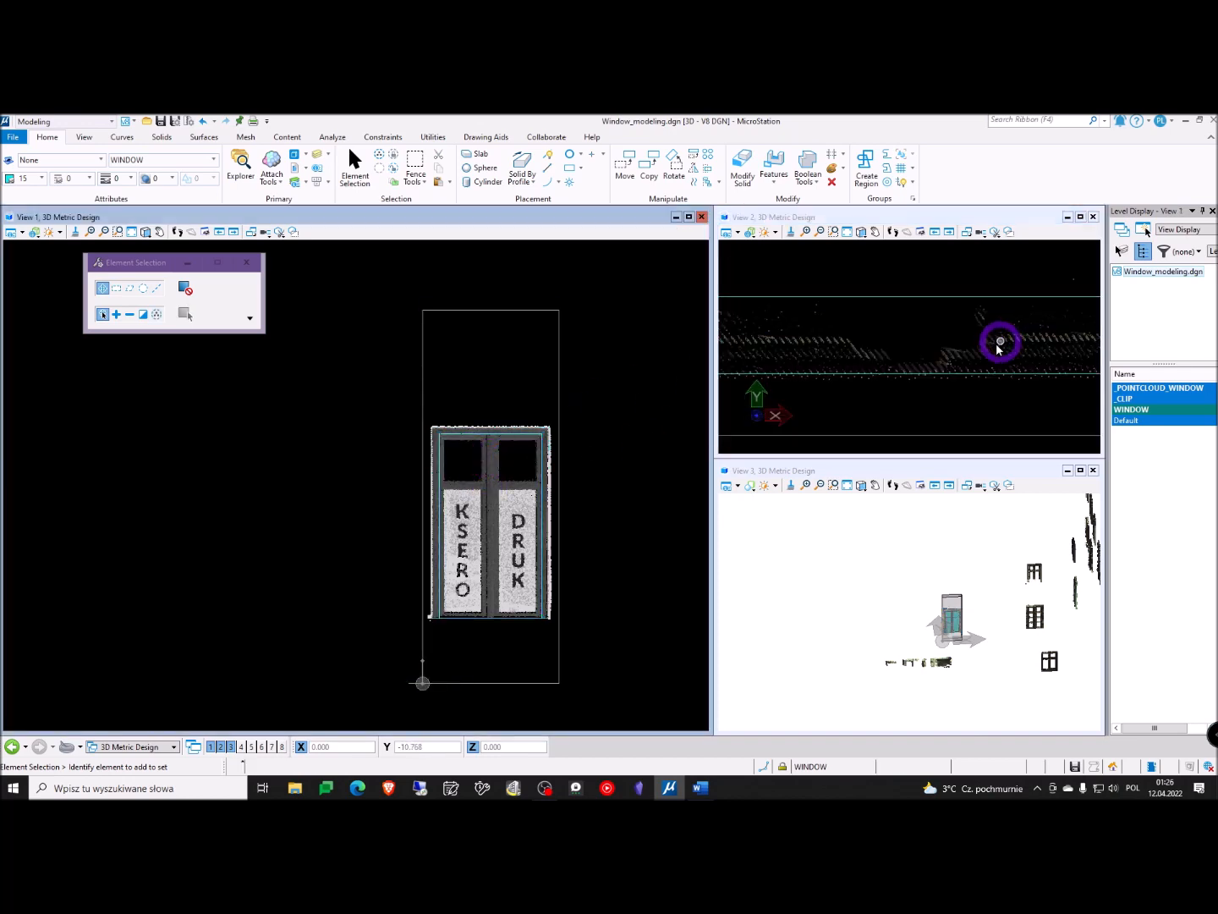
Move the inset slab's right side inward by about 0.539 in View 1 to the window's center post, and deselect the slab
{"action": "scroll", "coordinate": [492, 448], "scroll_direction": "up", "scroll_amount": 7}
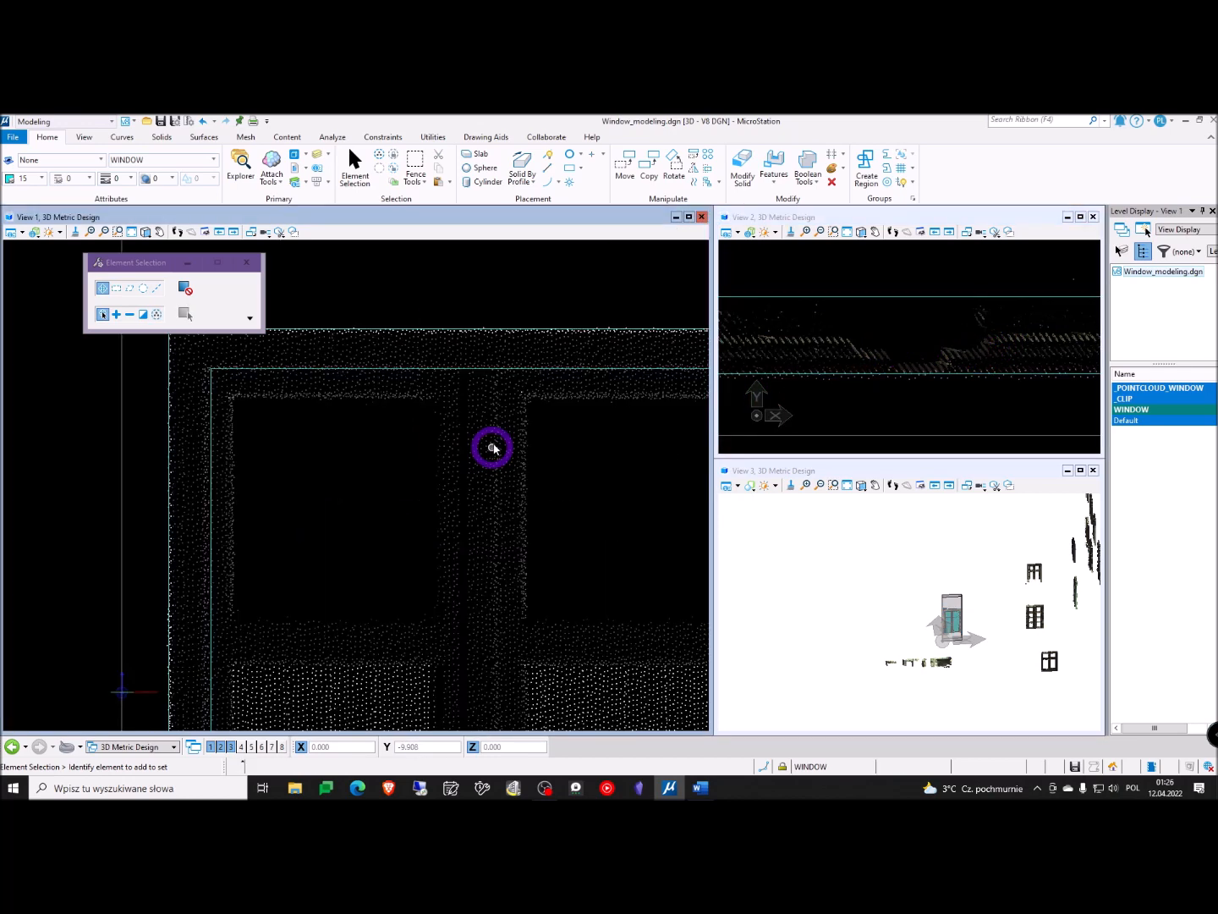
{"action": "left_click", "coordinate": [479, 361]}
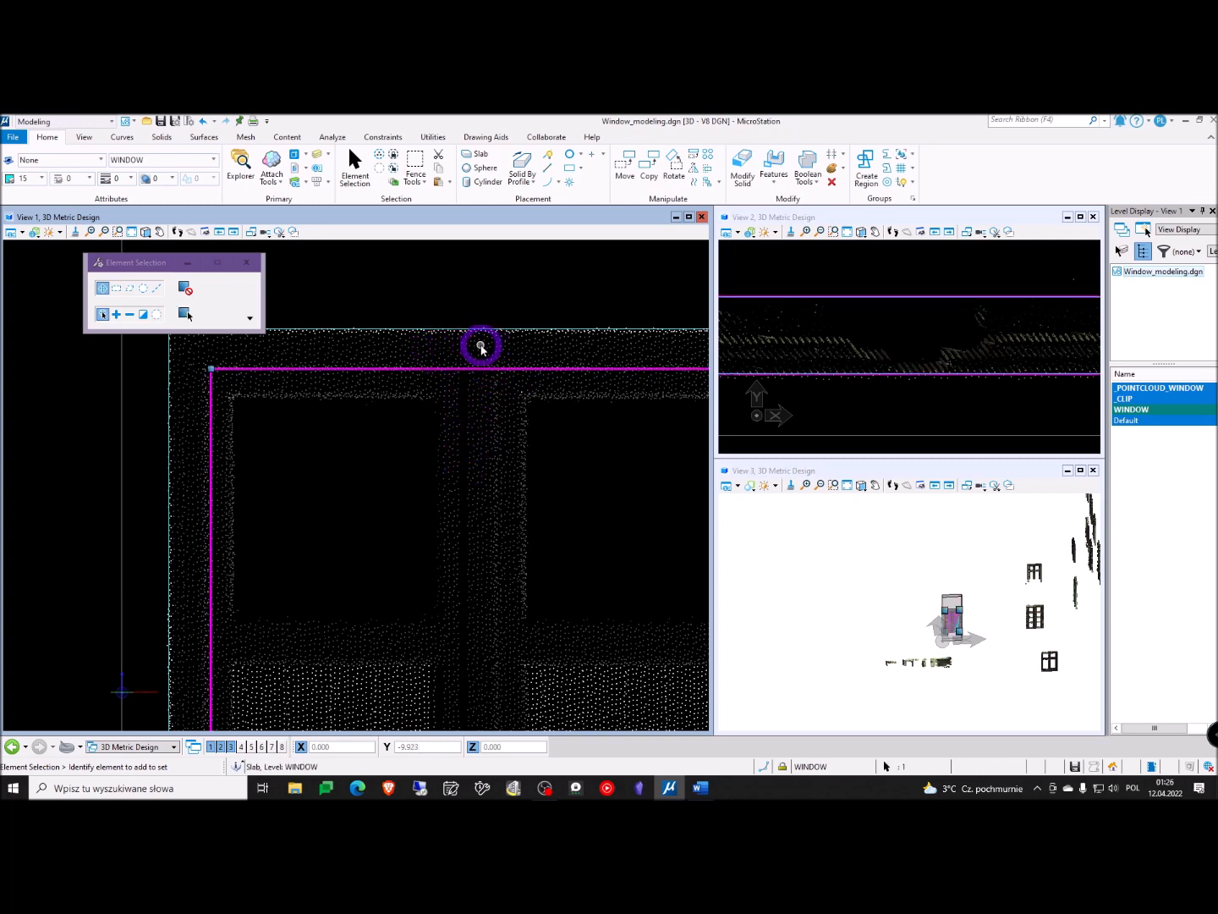
{"action": "scroll", "coordinate": [469, 354], "scroll_direction": "down", "scroll_amount": 3}
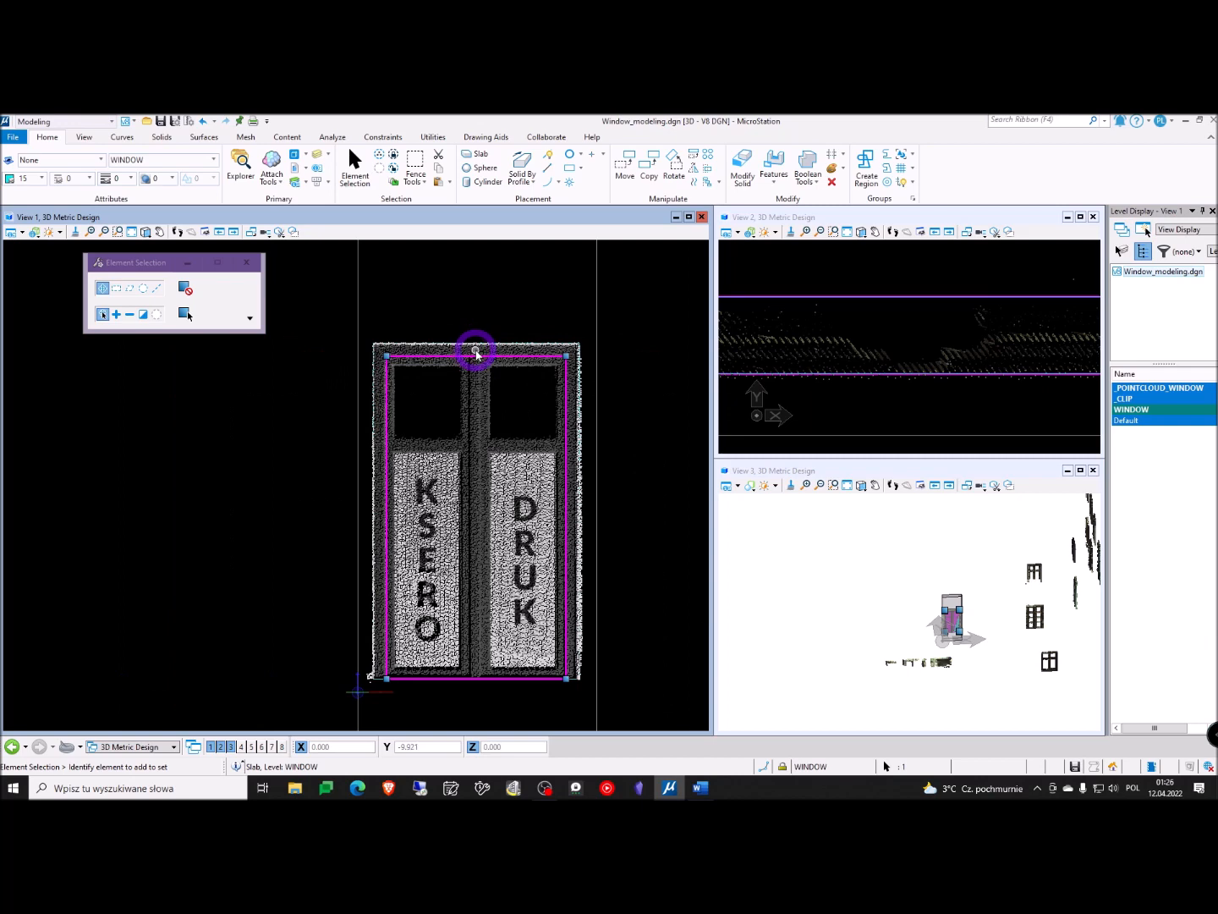
{"action": "scroll", "coordinate": [471, 358], "scroll_direction": "up", "scroll_amount": 2}
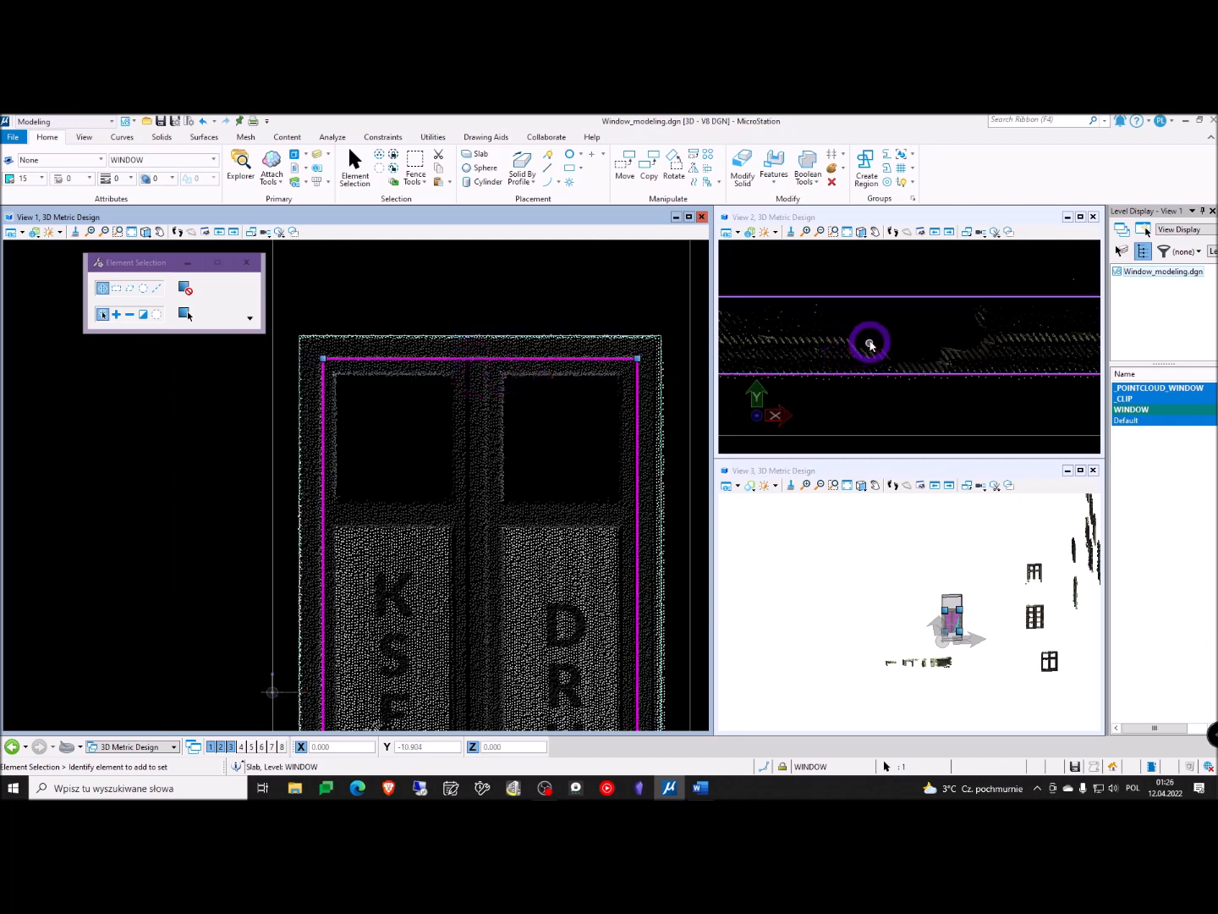
{"action": "scroll", "coordinate": [487, 371], "scroll_direction": "down", "scroll_amount": 3}
{"action": "scroll", "coordinate": [498, 404], "scroll_direction": "up", "scroll_amount": 2}
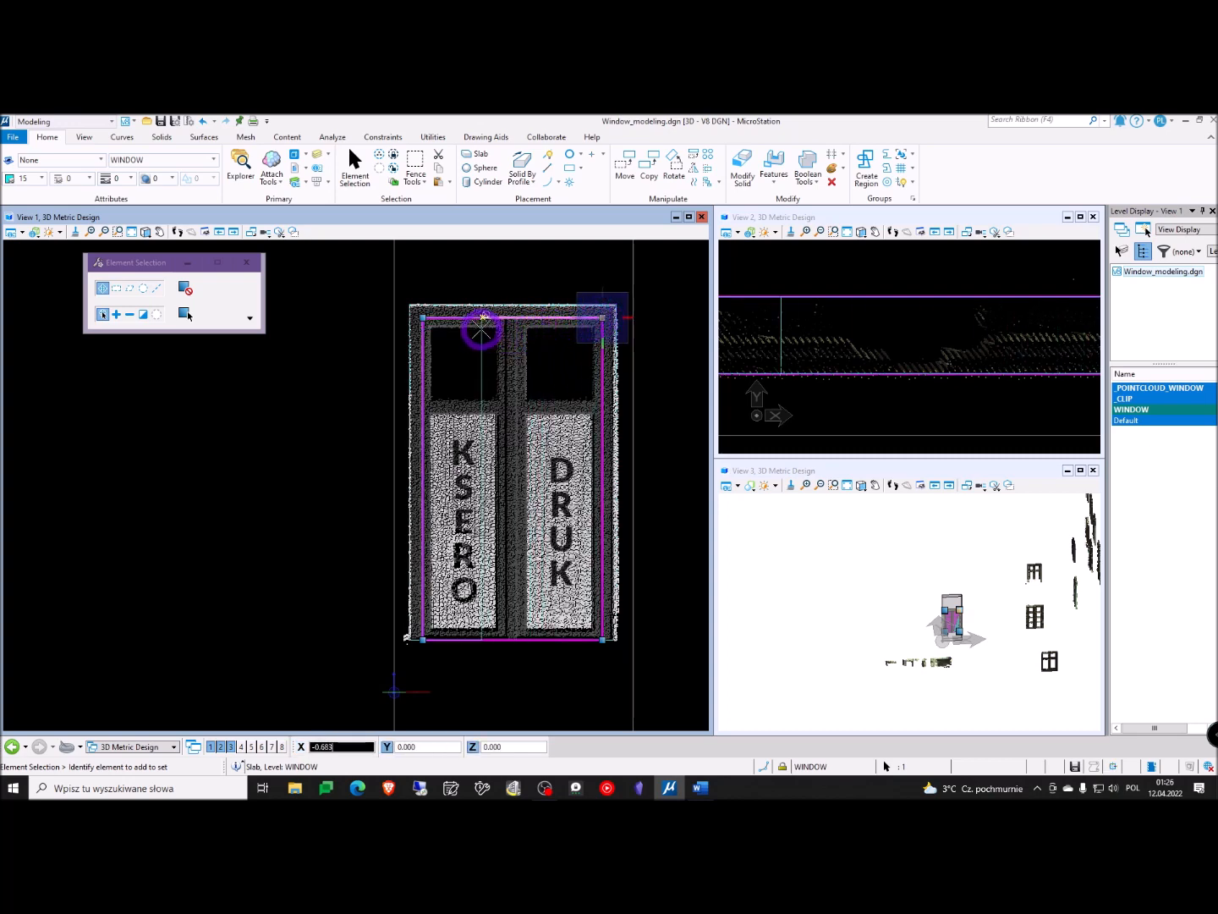
{"action": "scroll", "coordinate": [481, 330], "scroll_direction": "up", "scroll_amount": 3}
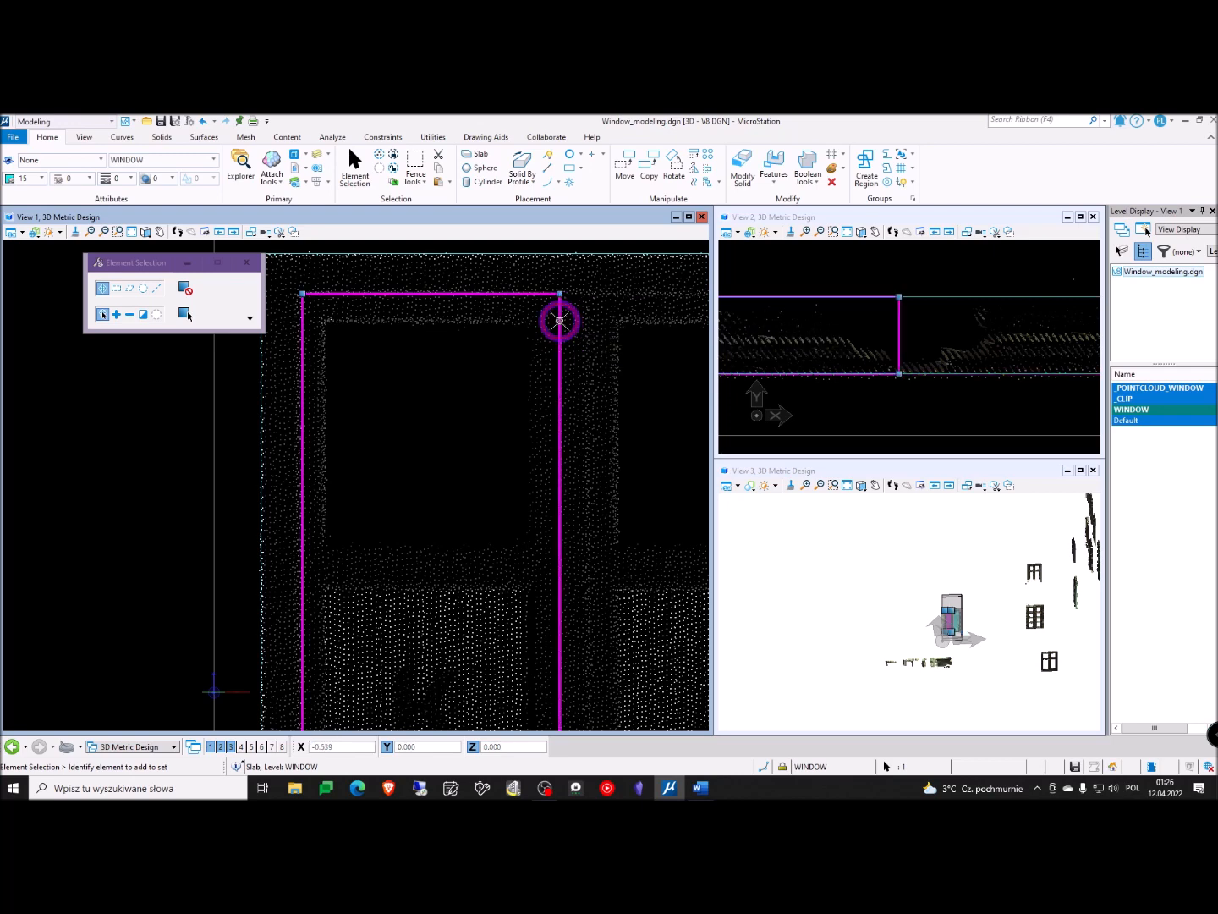
{"action": "scroll", "coordinate": [559, 322], "scroll_direction": "down", "scroll_amount": 3}
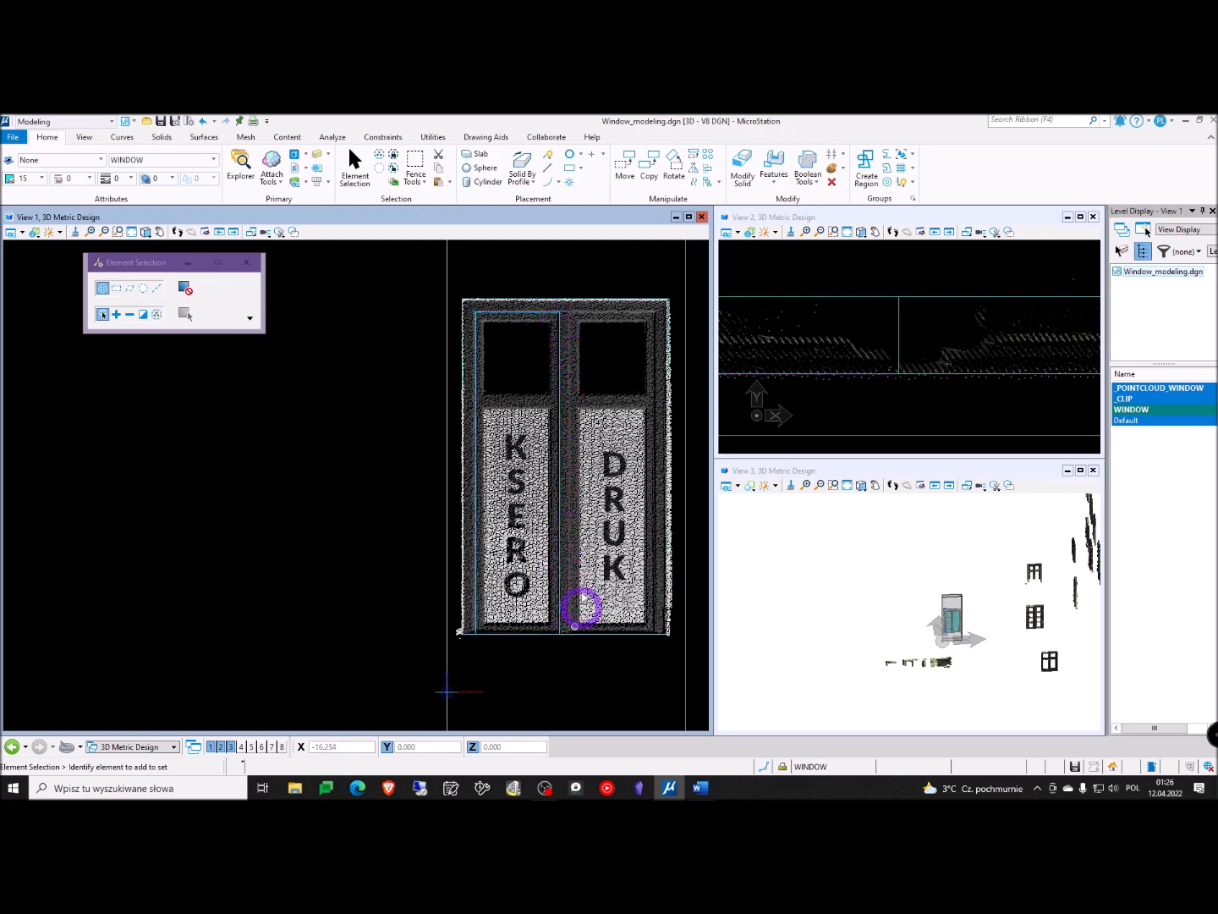
Mirror a copy of the inset slab vertically about the middle of the outer slab's top edge to form the second sash
{"action": "left_click", "coordinate": [564, 604]}
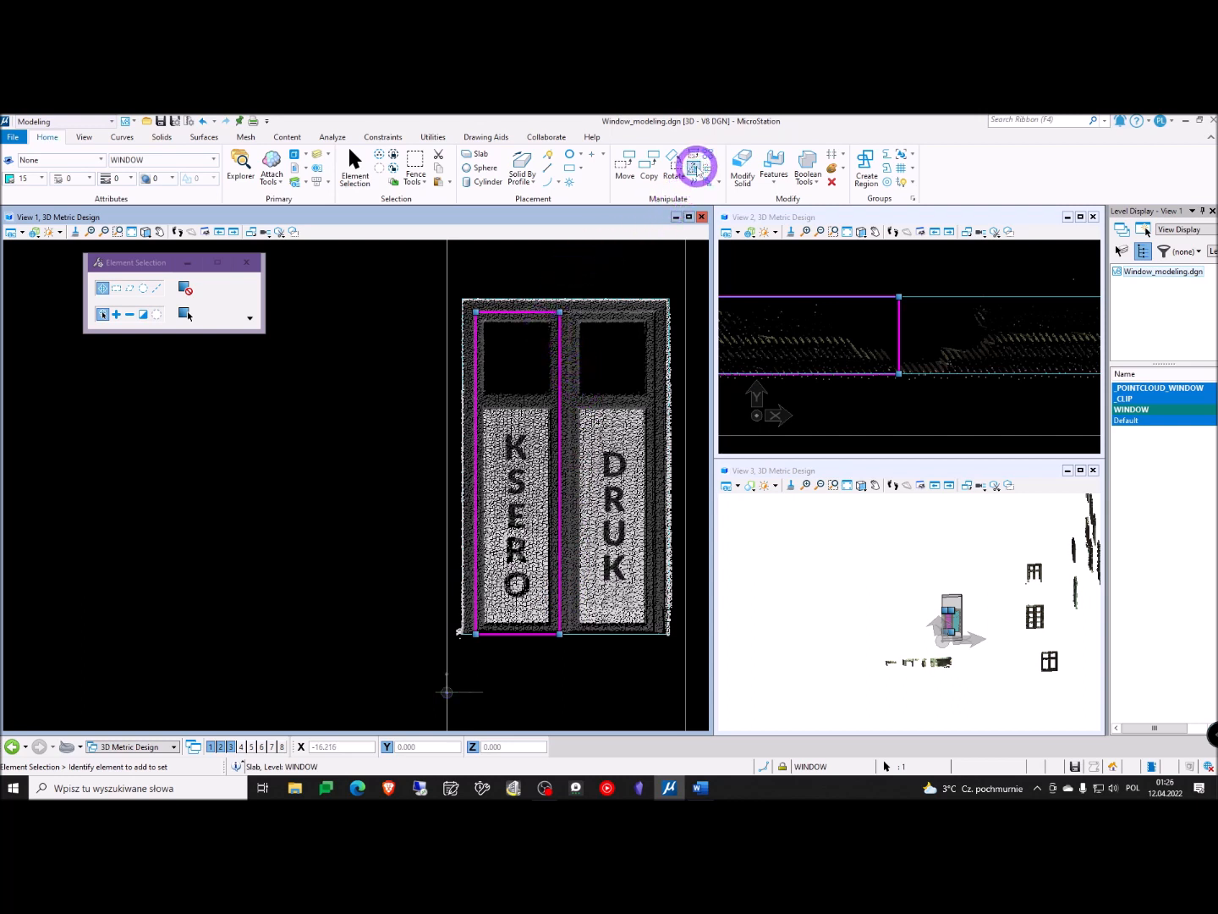
{"action": "left_click", "coordinate": [695, 166]}
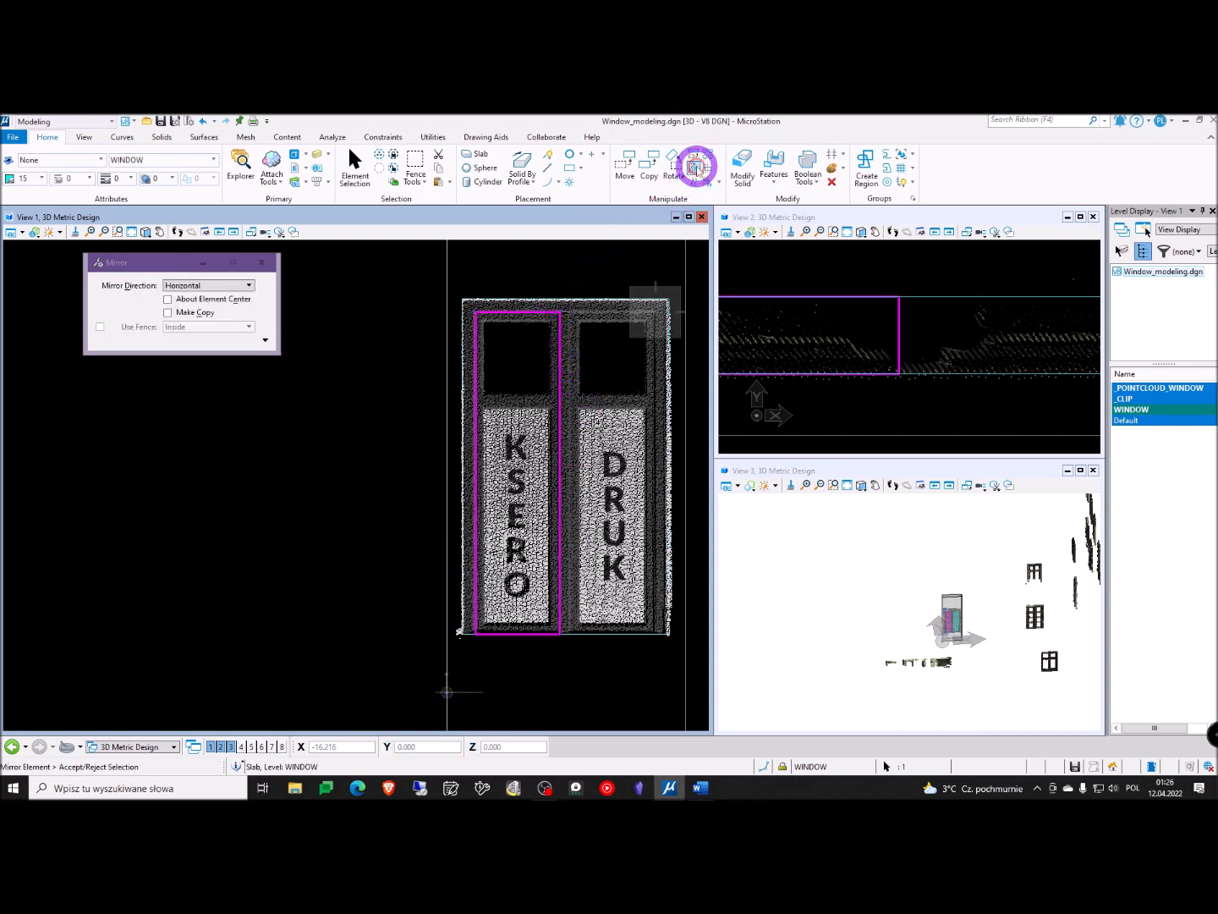
{"action": "left_click", "coordinate": [213, 289]}
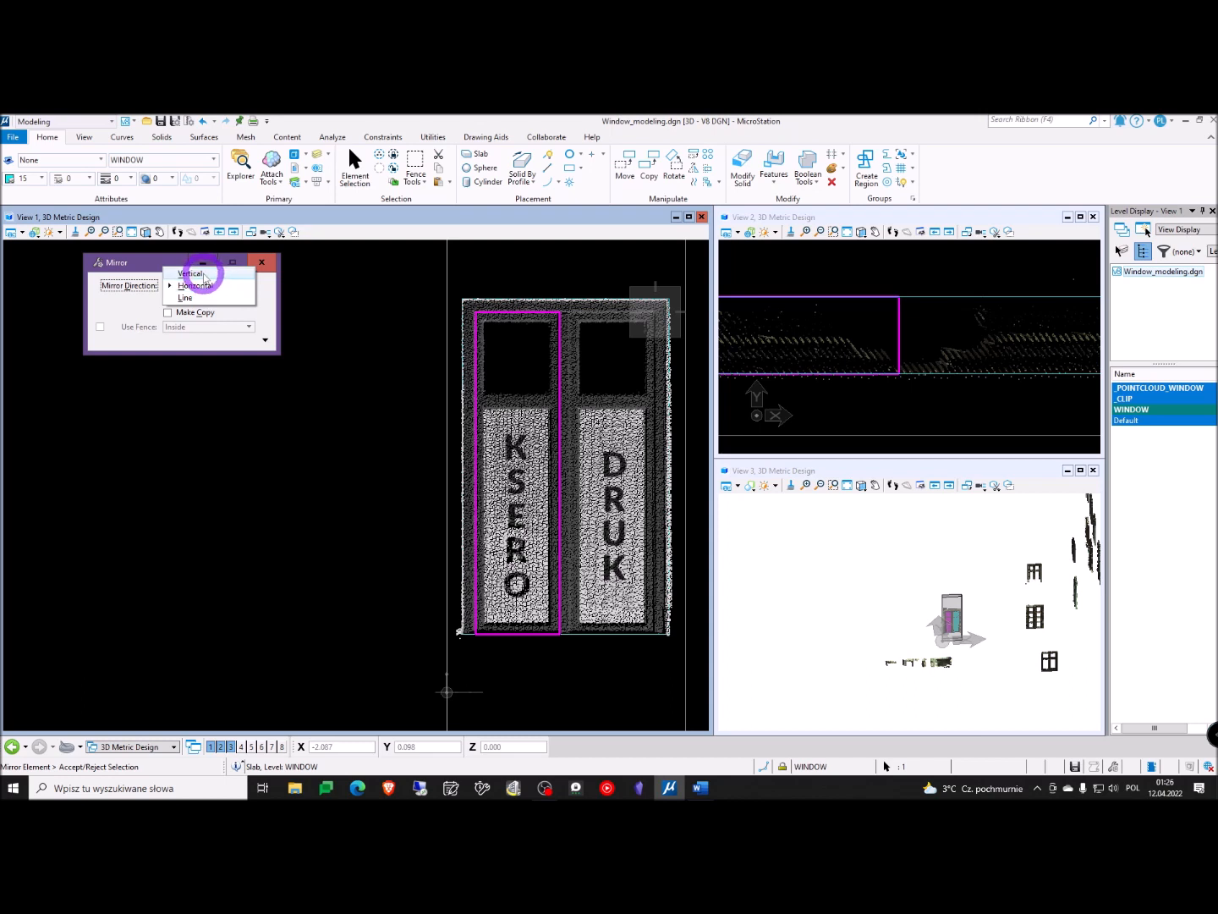
{"action": "left_click", "coordinate": [203, 274]}
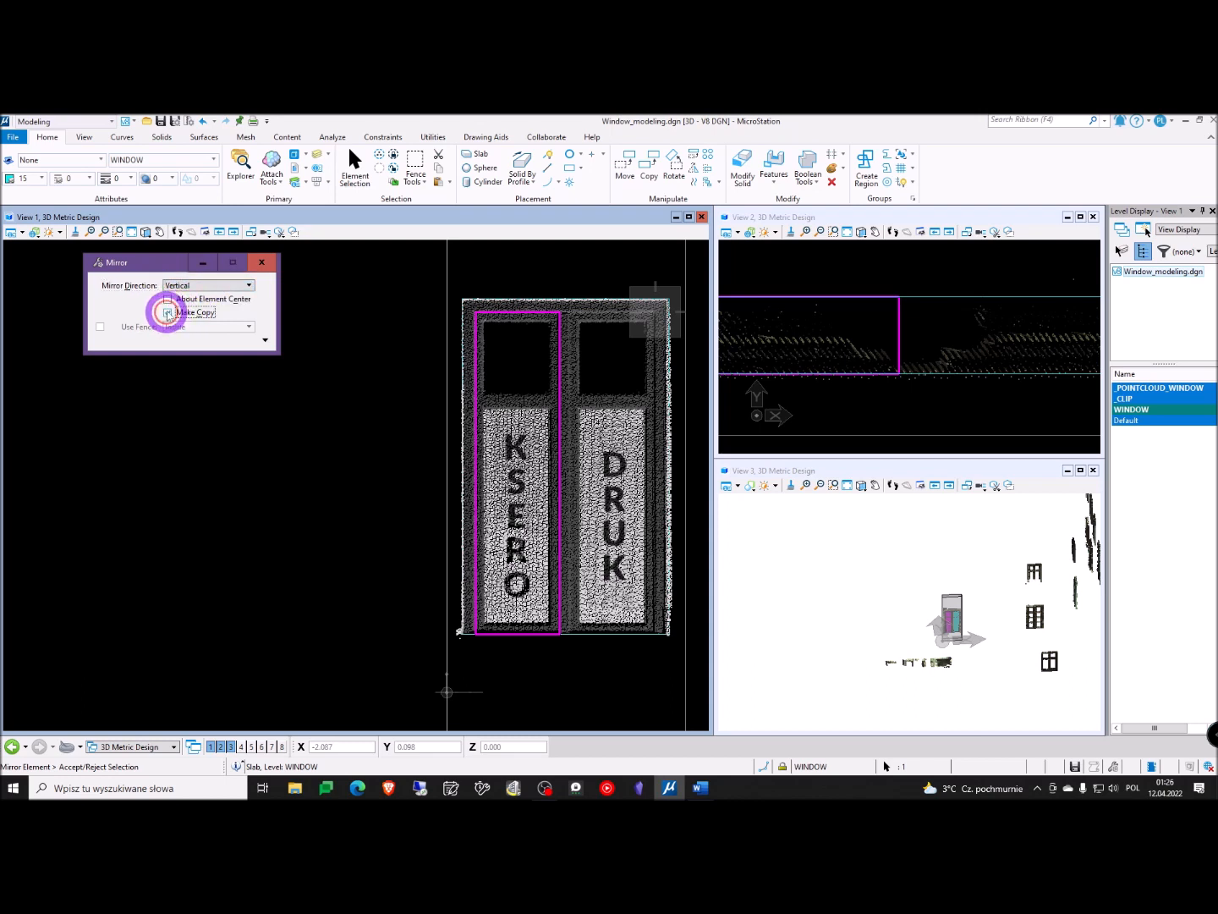
{"action": "left_click", "coordinate": [564, 296]}
{"action": "right_click", "coordinate": [564, 292]}
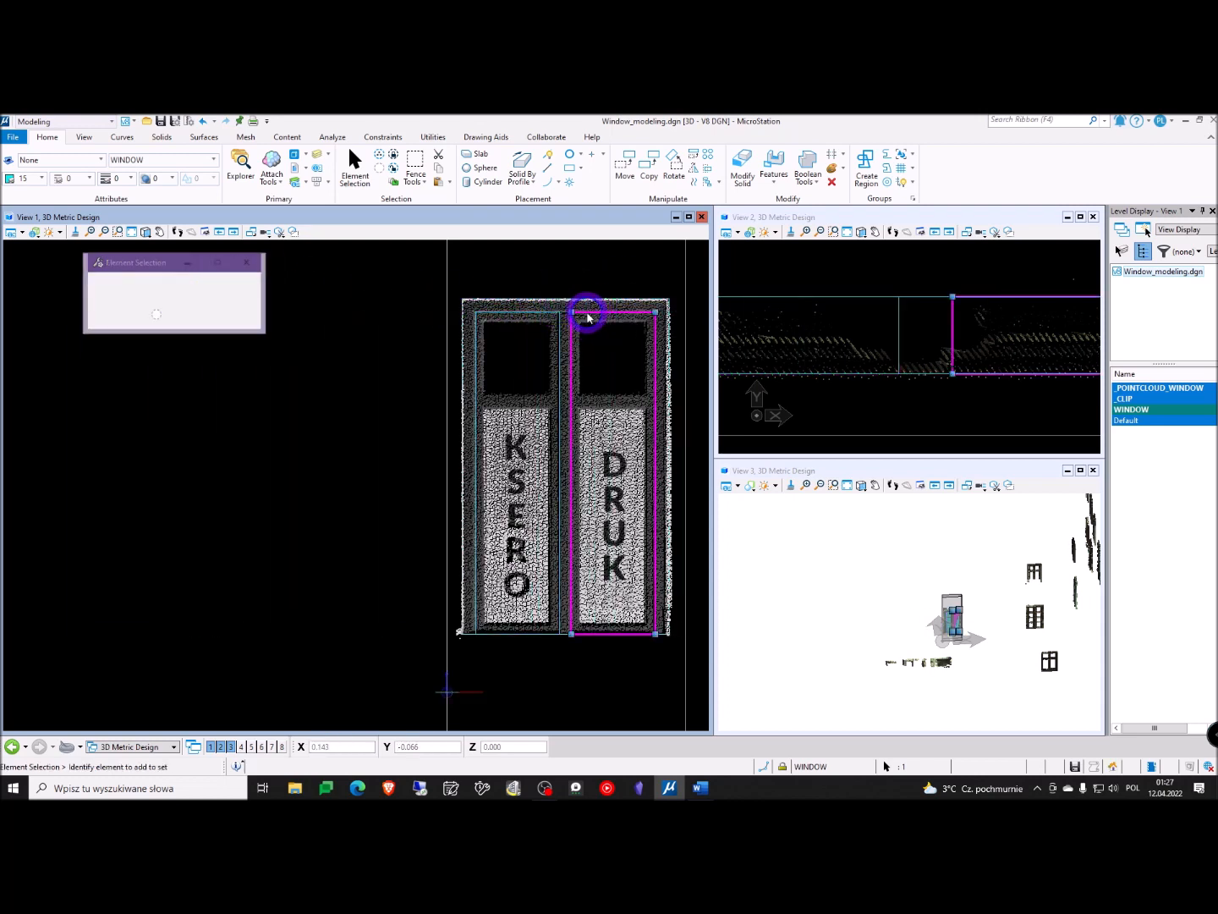
{"action": "scroll", "coordinate": [593, 515], "scroll_direction": "down", "scroll_amount": 5}
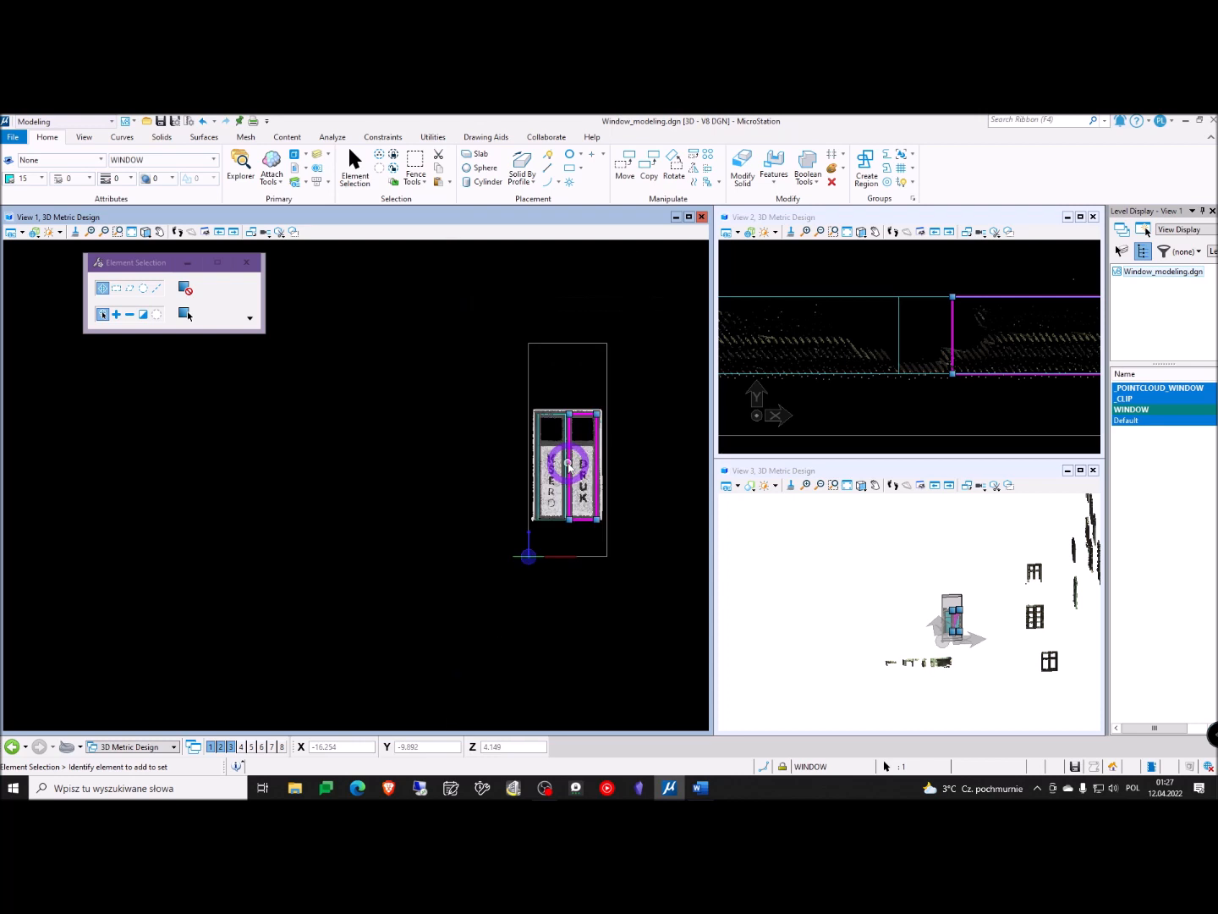
Select the left sash slab and examine its depth against the point cloud profile in View 2, from center post to outer end
{"action": "left_click", "coordinate": [909, 337]}
{"action": "left_click", "coordinate": [899, 324]}
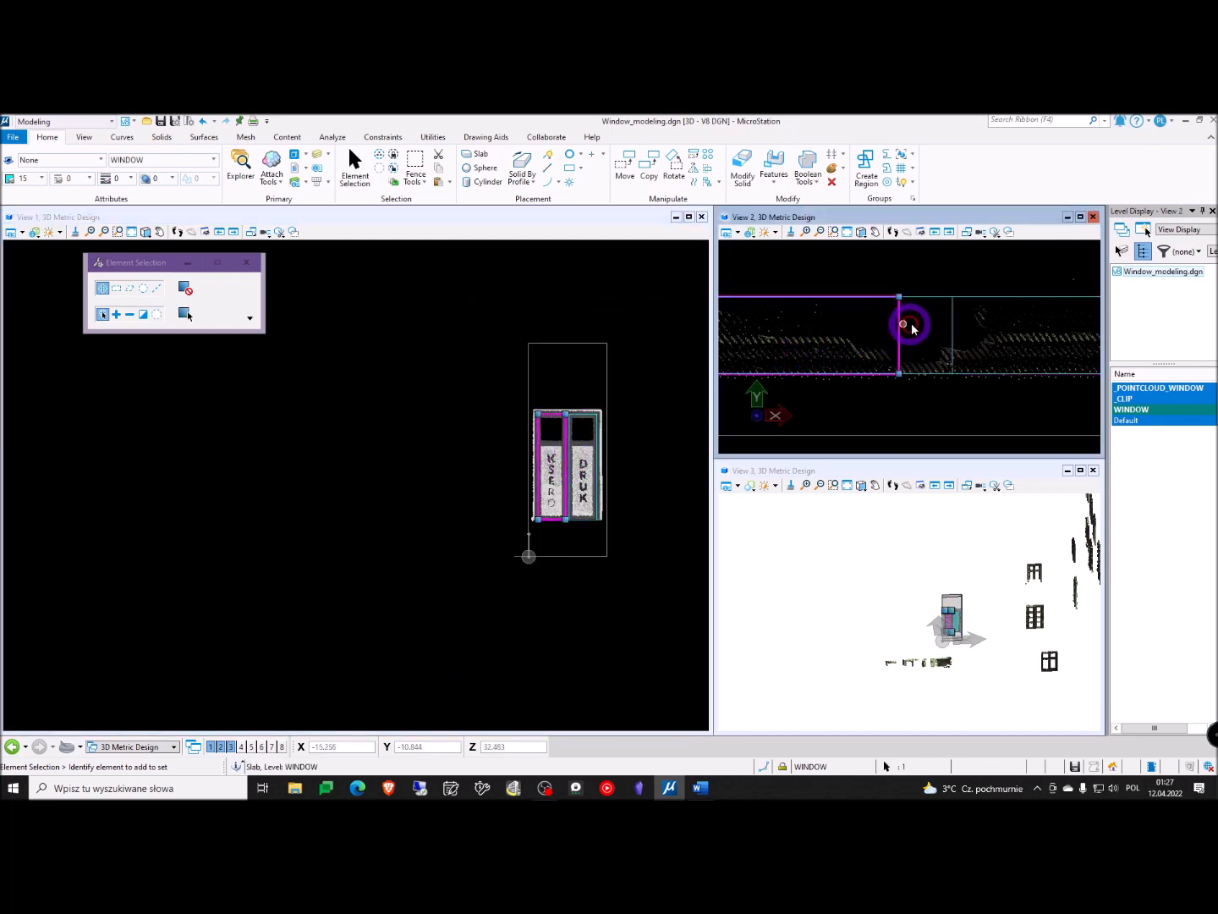
{"action": "scroll", "coordinate": [994, 330], "scroll_direction": "up", "scroll_amount": 5}
{"action": "middle_click_drag", "start_coordinate": [894, 300], "coordinate": [956, 392]}
{"action": "scroll", "coordinate": [956, 392], "scroll_direction": "down", "scroll_amount": 5}
{"action": "scroll", "coordinate": [949, 368], "scroll_direction": "up", "scroll_amount": 2}
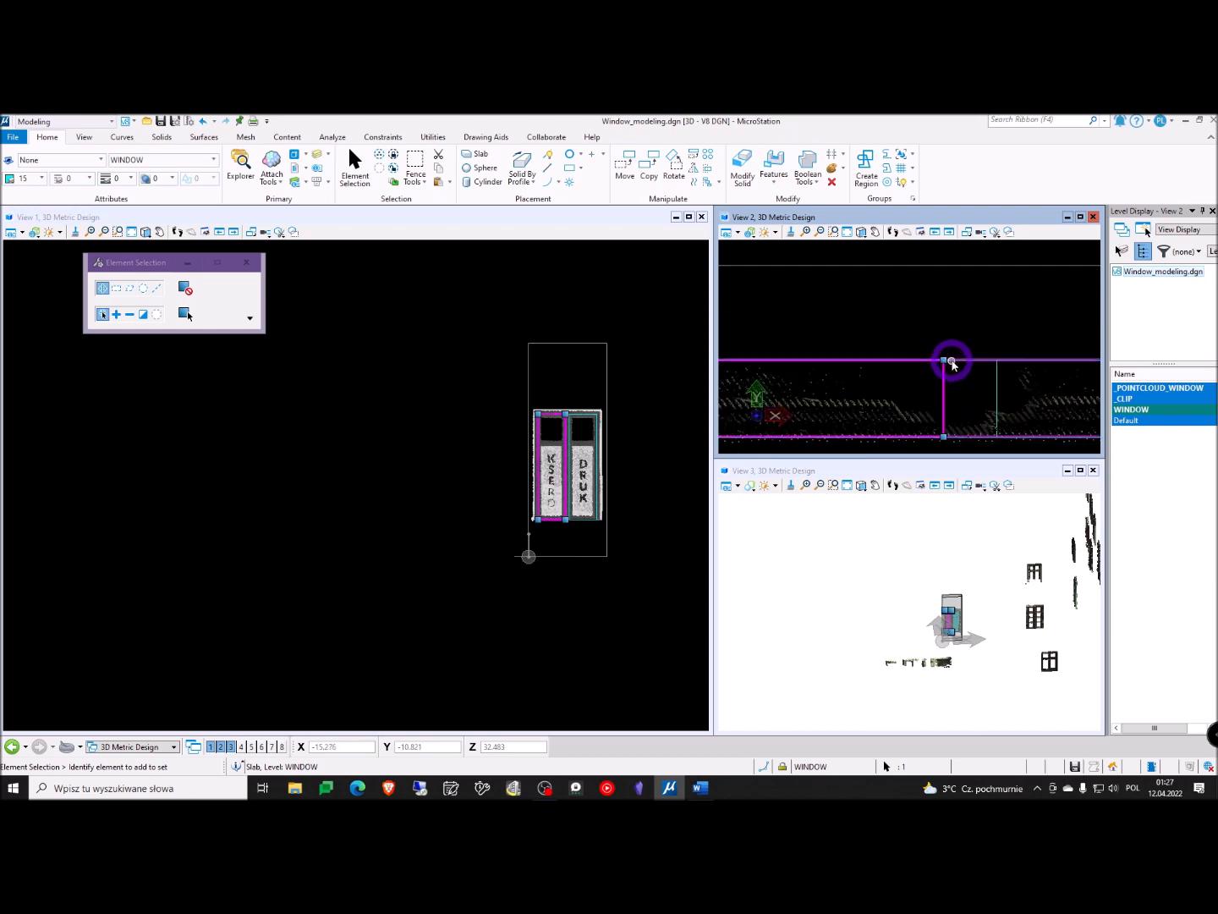
{"action": "middle_click_drag", "start_coordinate": [940, 390], "coordinate": [924, 332]}
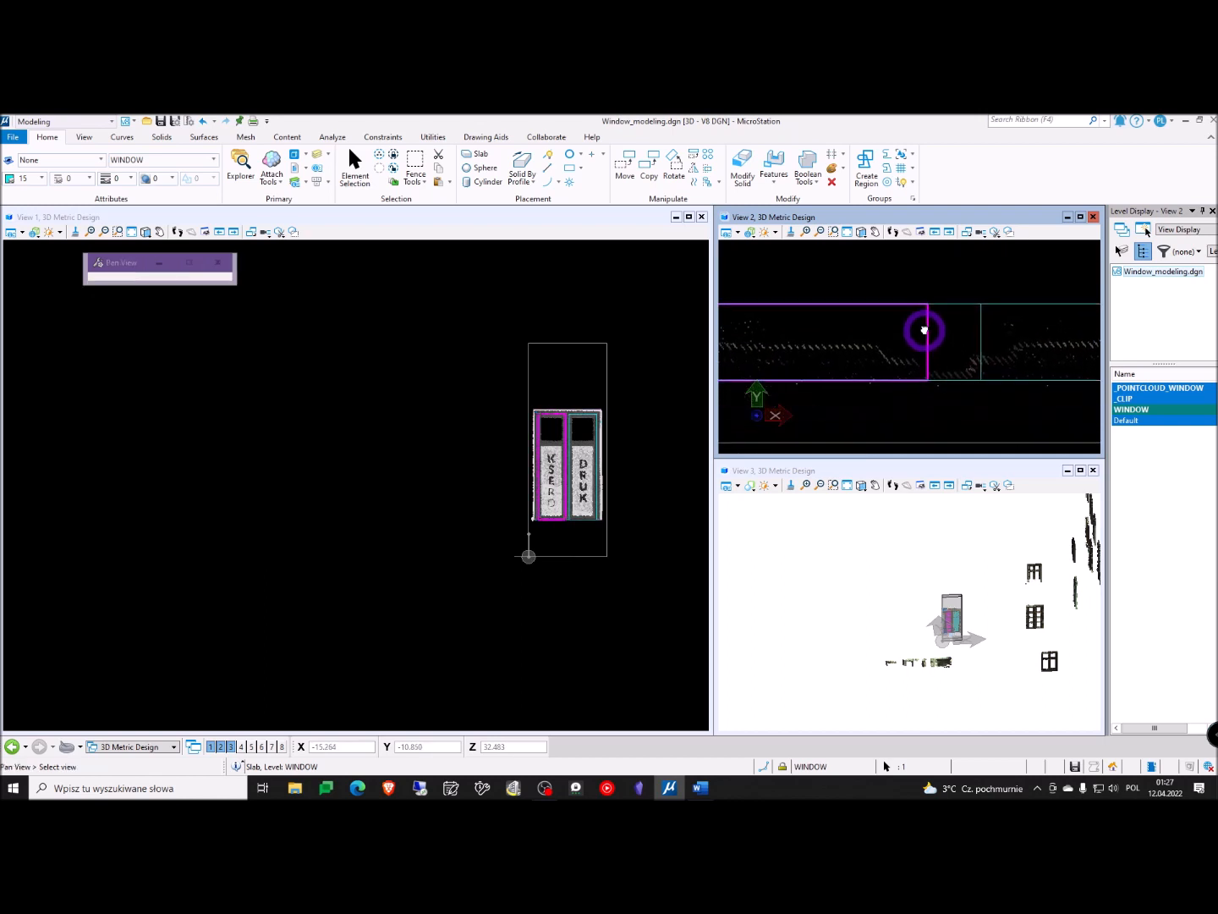
{"action": "scroll", "coordinate": [941, 367], "scroll_direction": "down", "scroll_amount": 4}
{"action": "scroll", "coordinate": [923, 371], "scroll_direction": "up", "scroll_amount": 2}
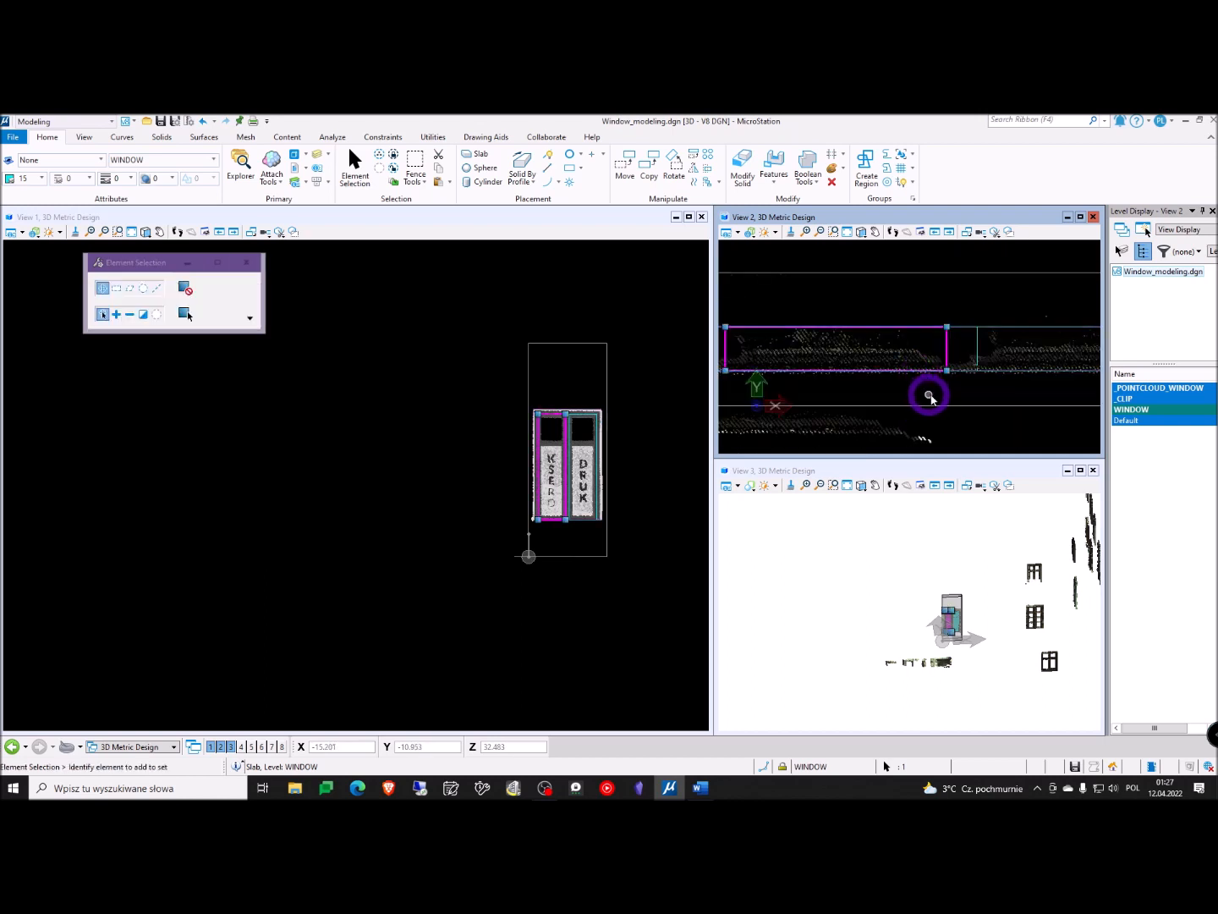
{"action": "middle_click_drag", "start_coordinate": [842, 369], "coordinate": [914, 364]}
{"action": "scroll", "coordinate": [763, 355], "scroll_direction": "up", "scroll_amount": 3}
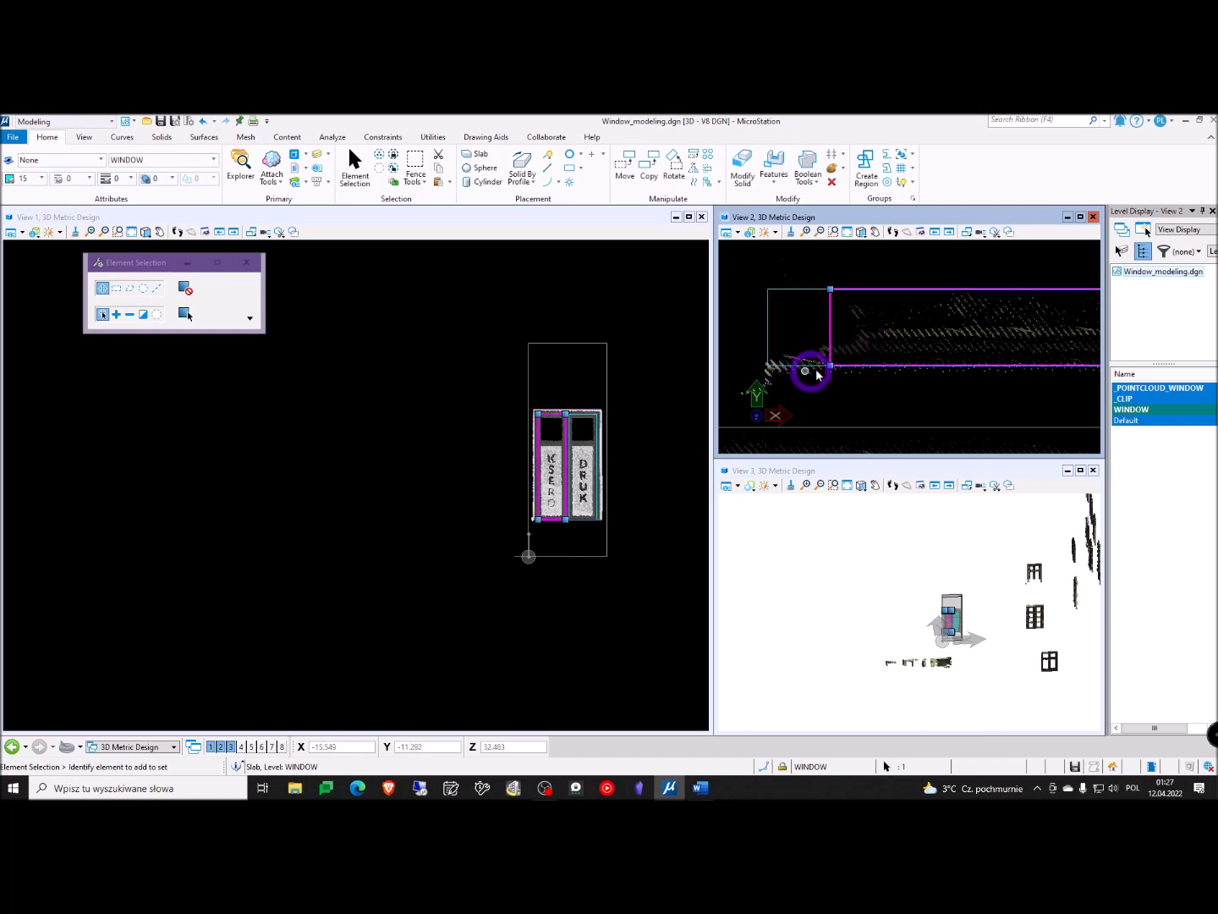
Extend the left sash slab's front side outward by about 0.036 in View 2, past the outer slab's front face
{"action": "scroll", "coordinate": [857, 343], "scroll_direction": "up", "scroll_amount": 2}
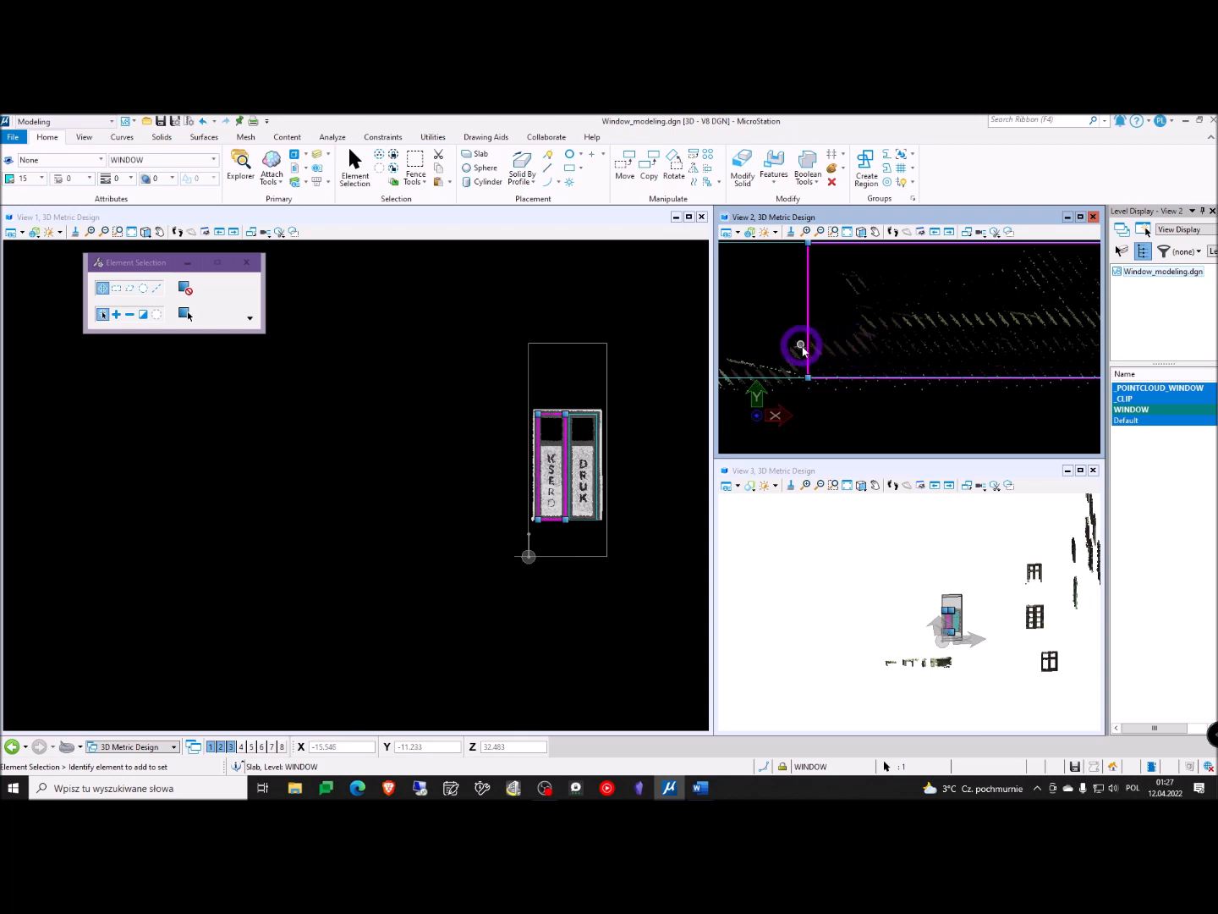
{"action": "scroll", "coordinate": [848, 351], "scroll_direction": "down", "scroll_amount": 4}
{"action": "scroll", "coordinate": [836, 362], "scroll_direction": "up", "scroll_amount": 4}
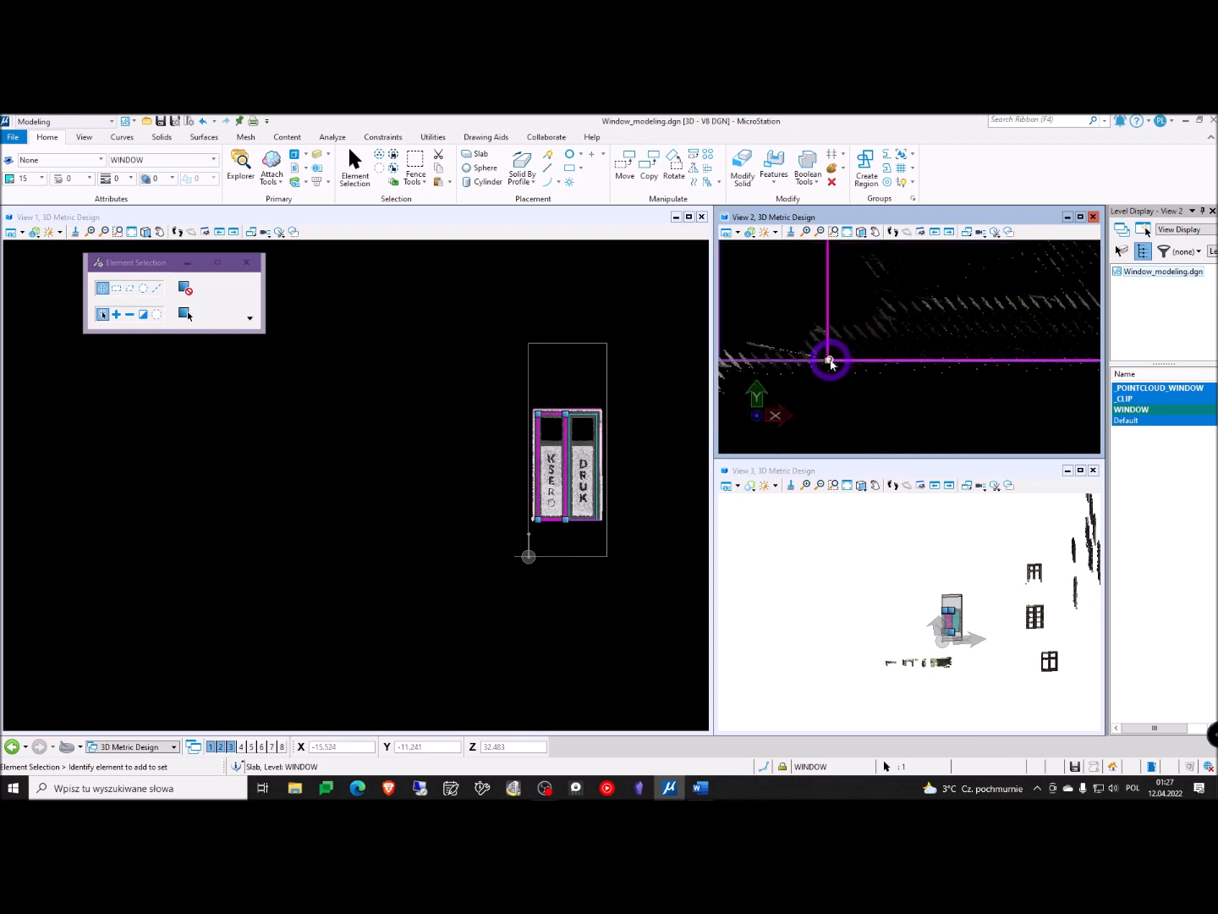
{"action": "left_click", "coordinate": [828, 362]}
{"action": "scroll", "coordinate": [826, 372], "scroll_direction": "down", "scroll_amount": 5}
{"action": "scroll", "coordinate": [825, 370], "scroll_direction": "up", "scroll_amount": 3}
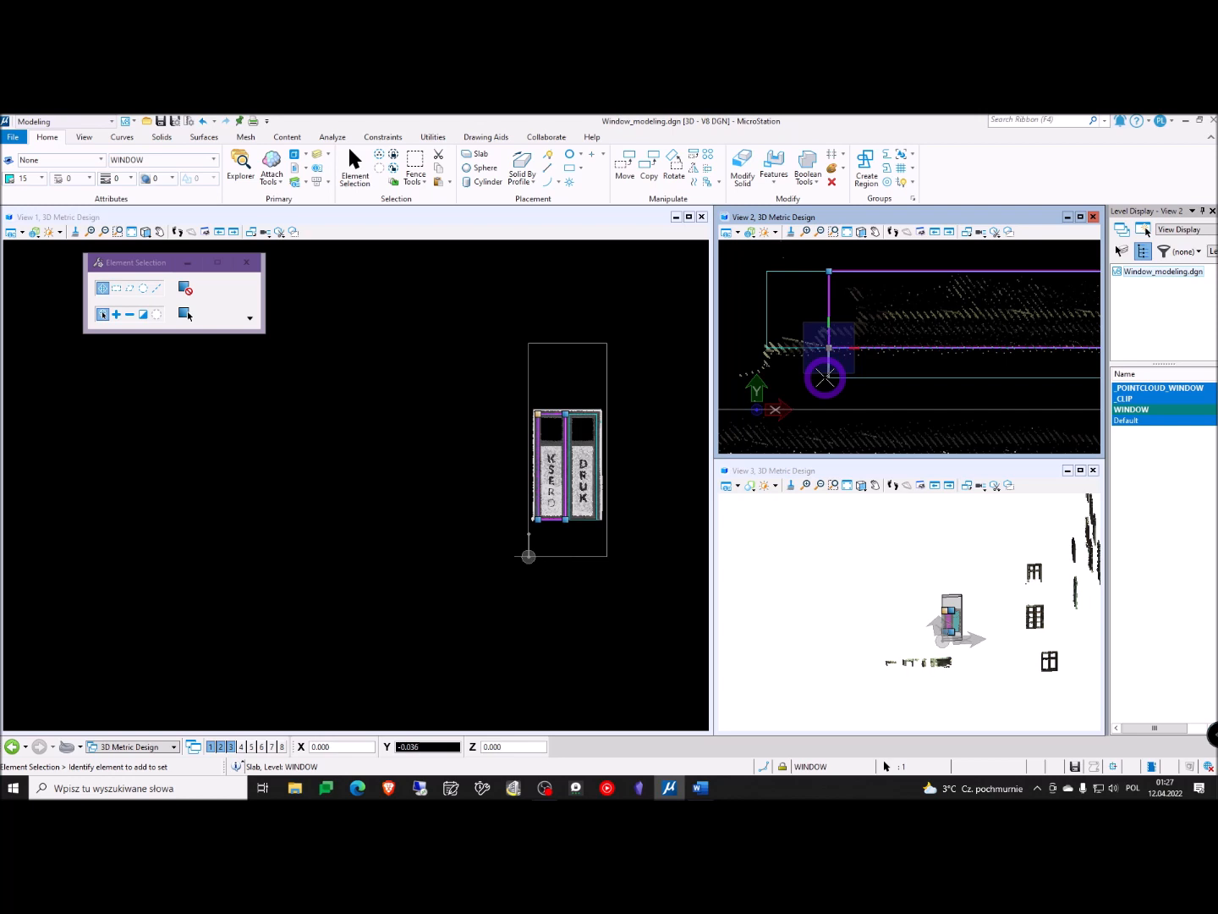
{"action": "left_click", "coordinate": [827, 378]}
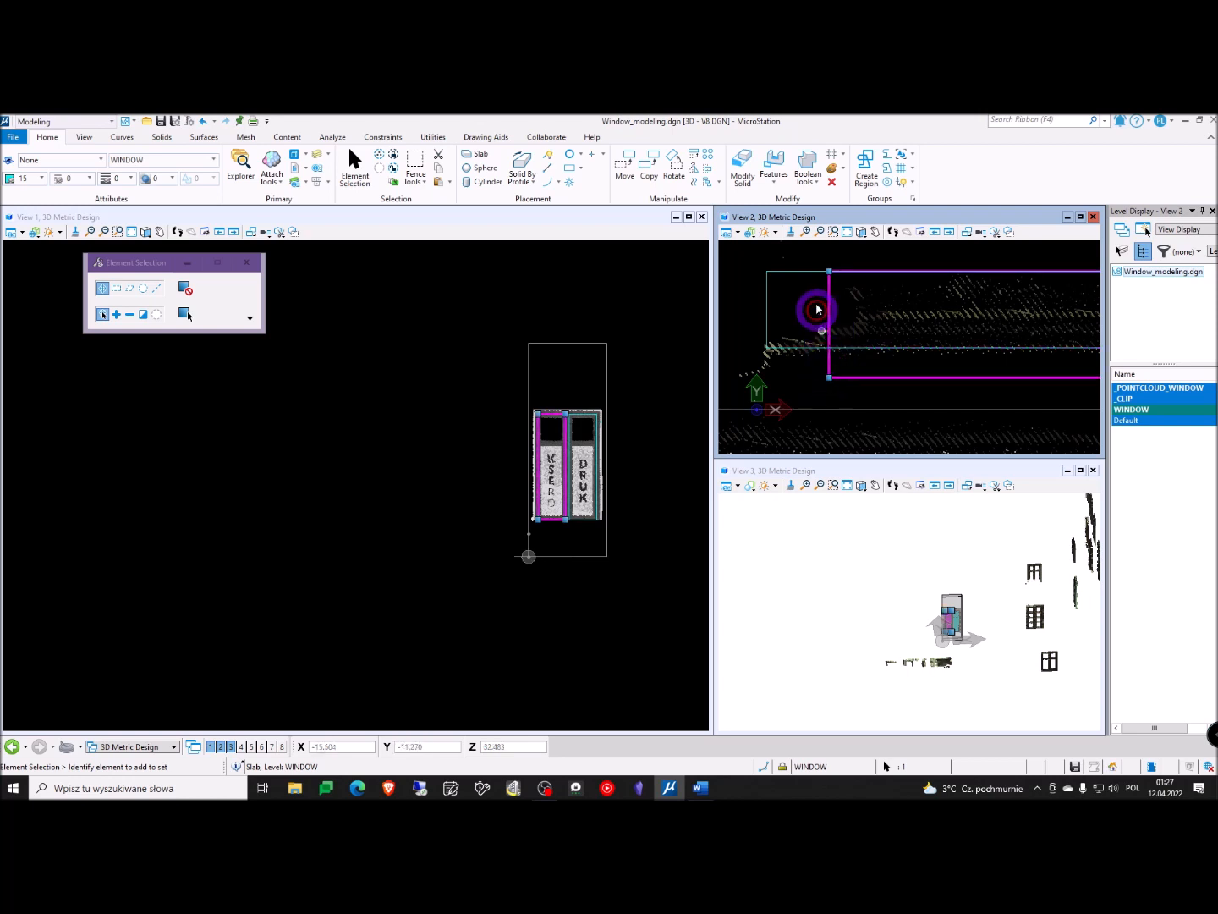
Move the left sash slab's back side forward by about 0.073 in View 2 onto the sash profile, rotating AccuDraw to the view
{"action": "left_click", "coordinate": [829, 272]}
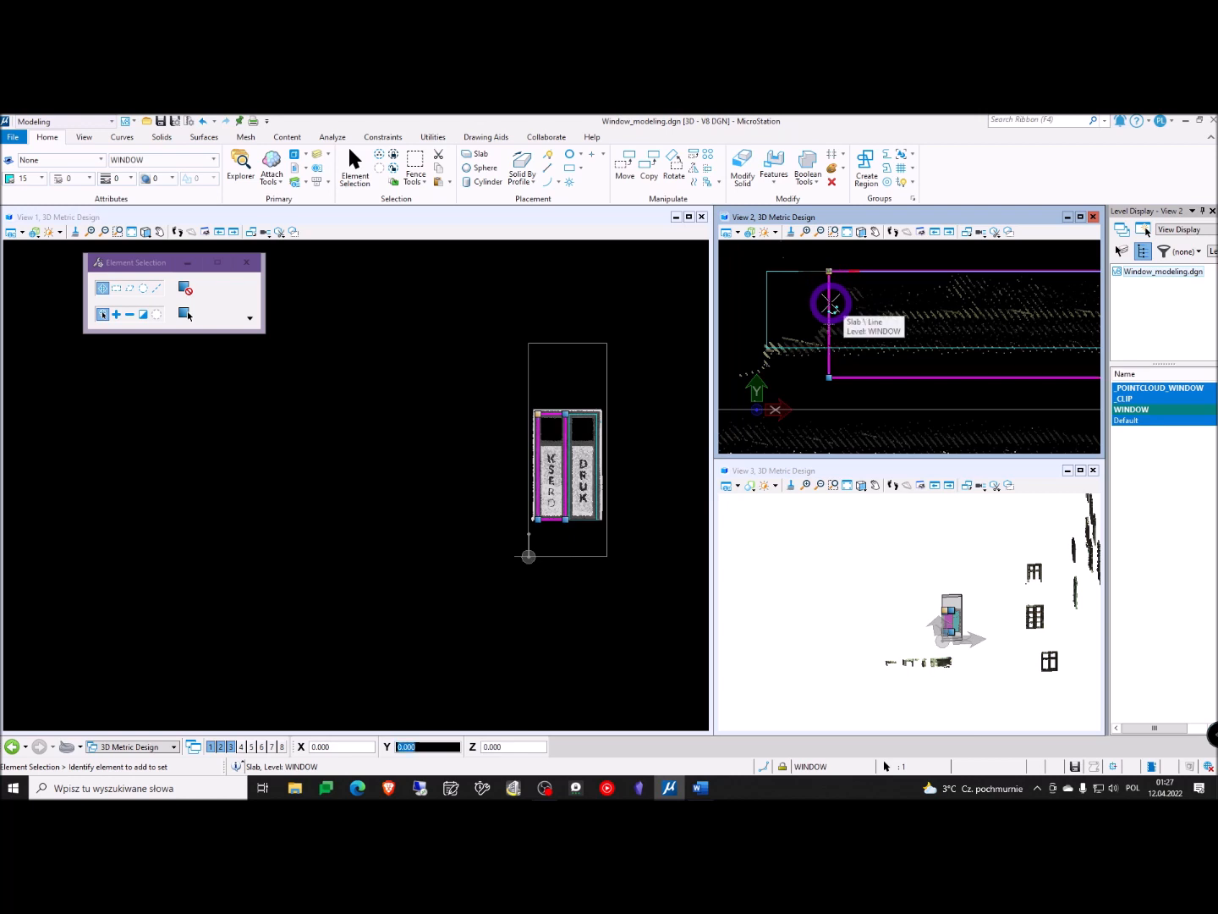
{"action": "key", "text": "r"}
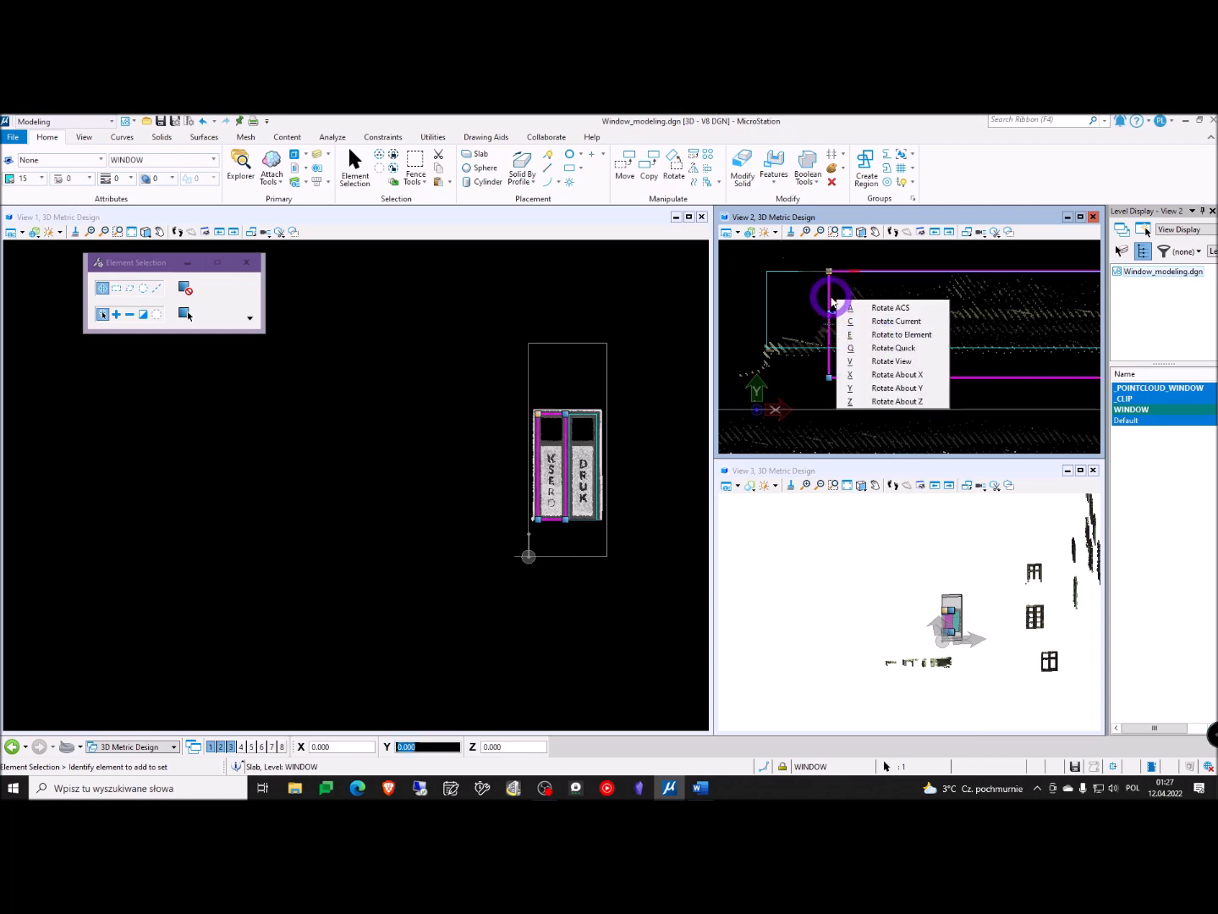
{"action": "key", "text": "v"}
{"action": "left_click", "coordinate": [828, 272]}
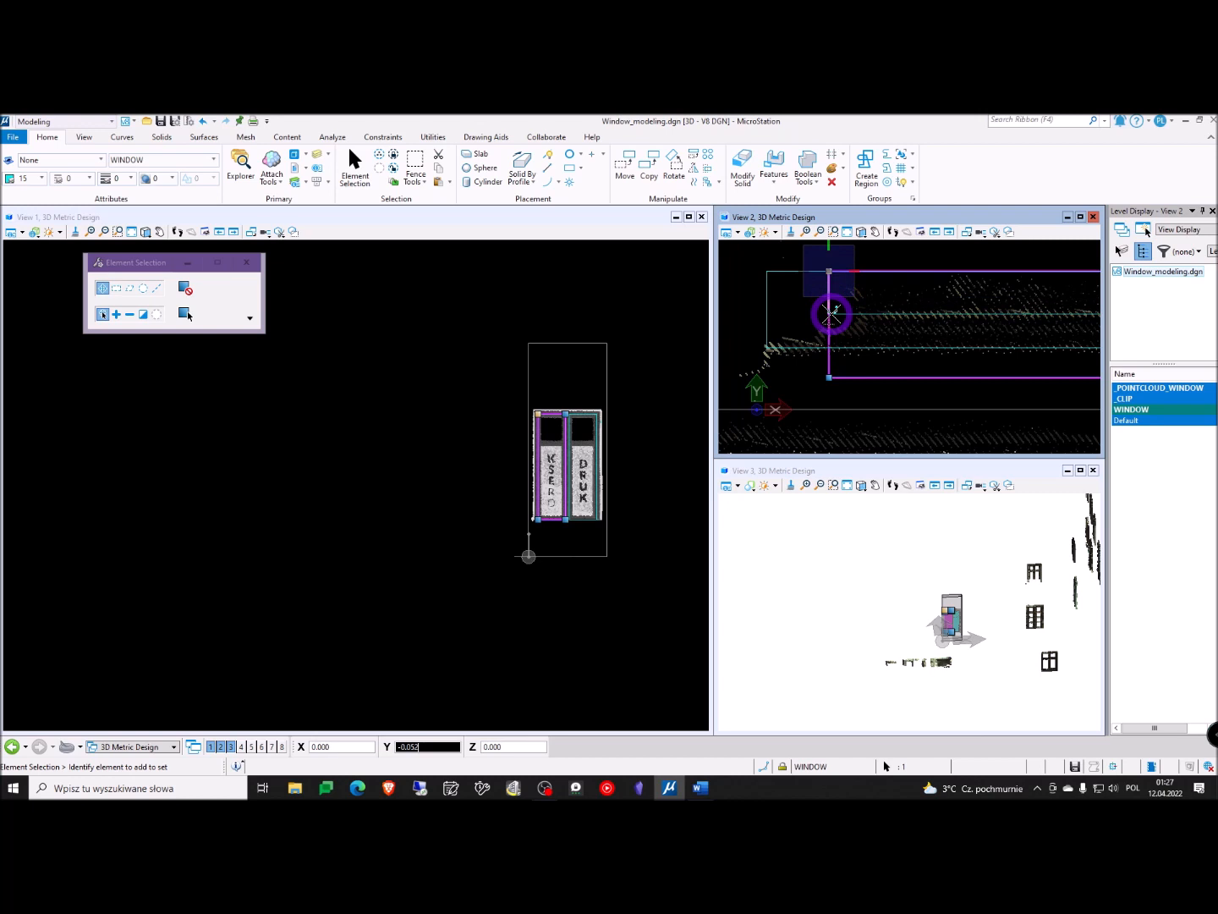
{"action": "scroll", "coordinate": [862, 329], "scroll_direction": "up", "scroll_amount": 5}
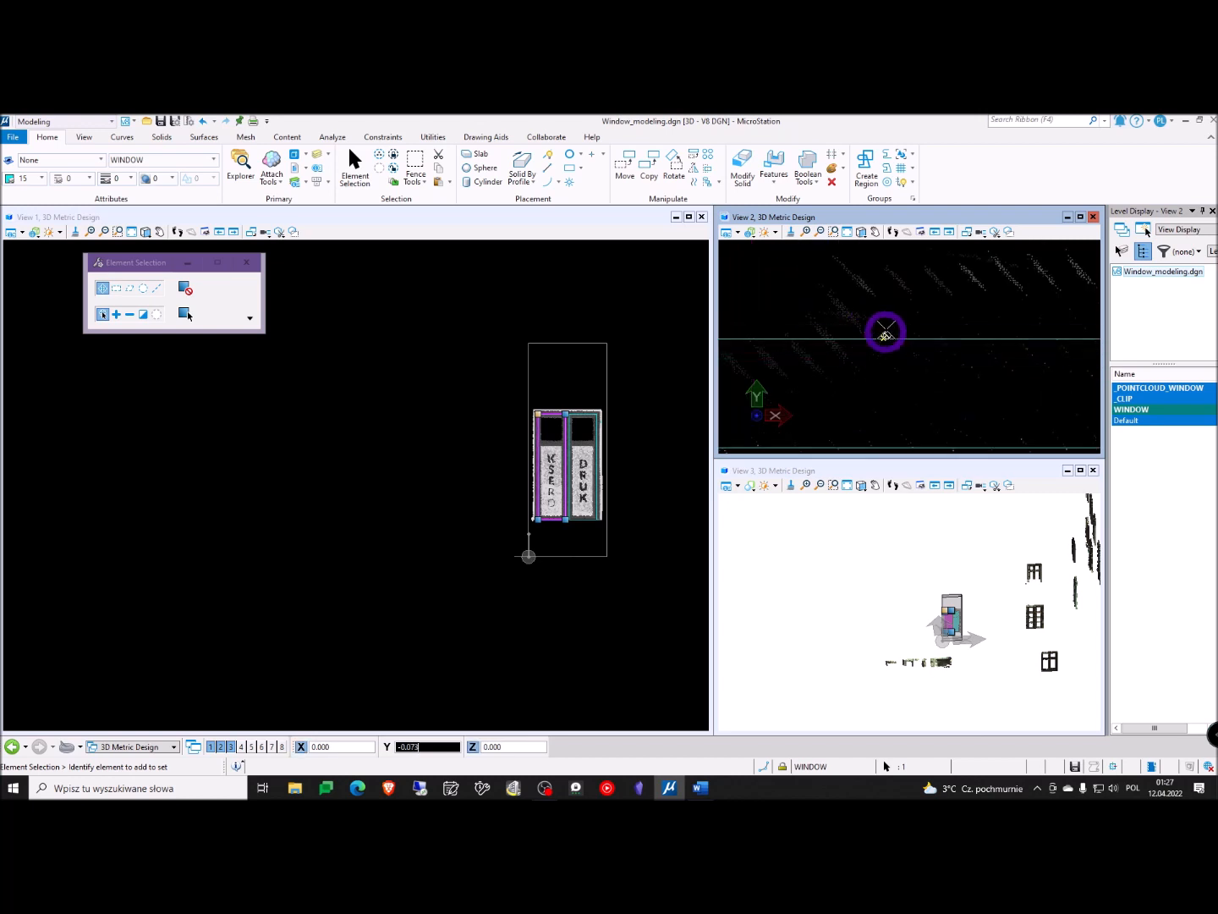
{"action": "scroll", "coordinate": [886, 332], "scroll_direction": "down", "scroll_amount": 3}
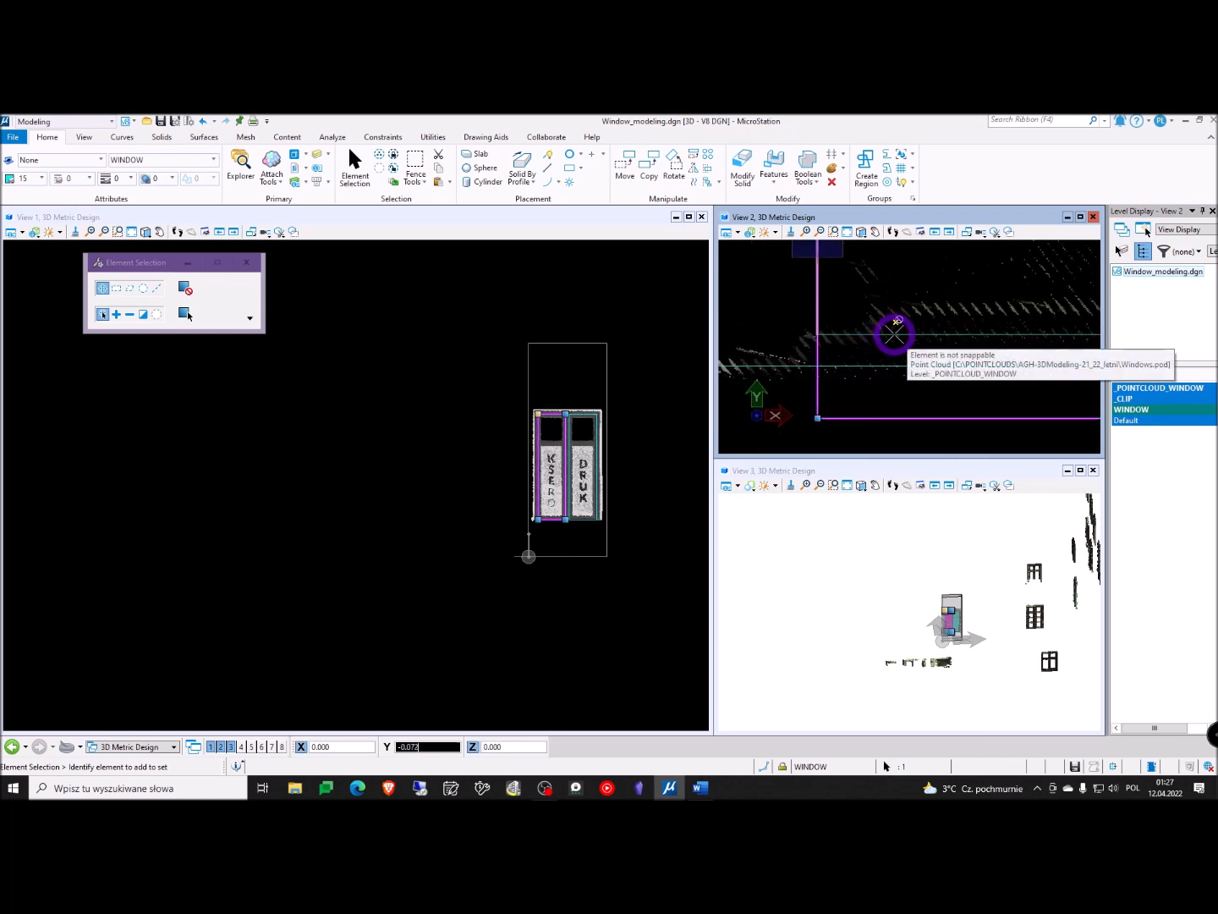
{"action": "scroll", "coordinate": [894, 336], "scroll_direction": "up", "scroll_amount": 5}
{"action": "scroll", "coordinate": [814, 341], "scroll_direction": "down", "scroll_amount": 4}
{"action": "scroll", "coordinate": [757, 339], "scroll_direction": "up", "scroll_amount": 3}
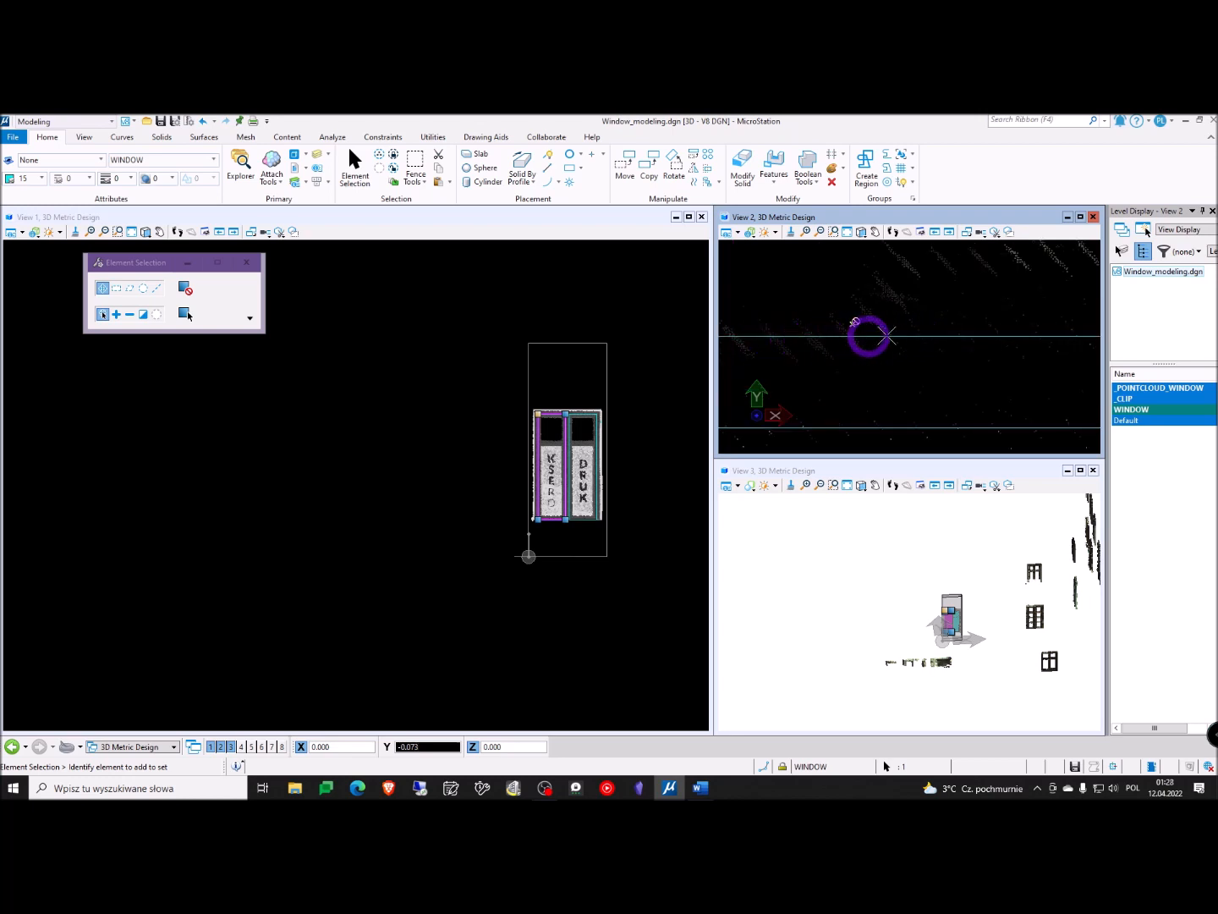
{"action": "scroll", "coordinate": [948, 337], "scroll_direction": "down", "scroll_amount": 2}
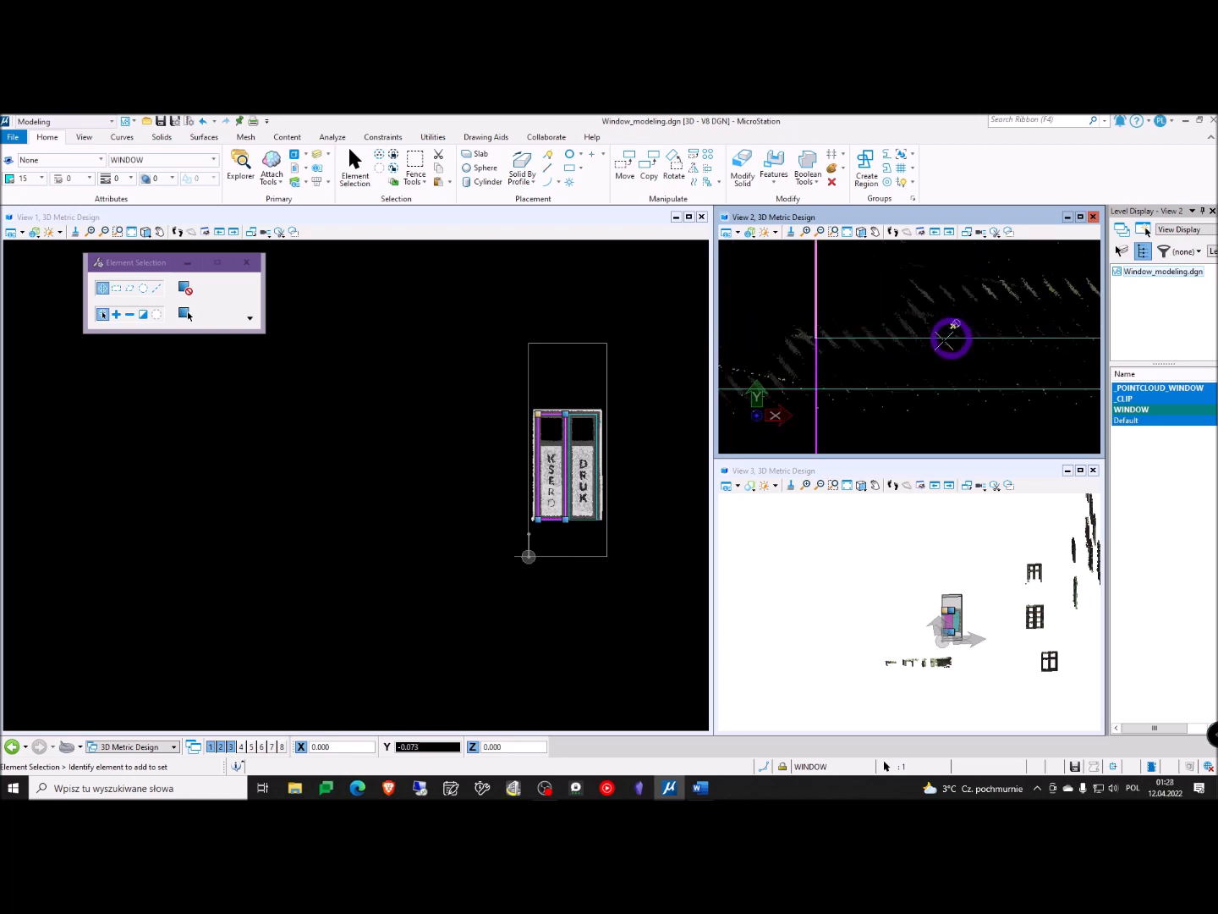
{"action": "scroll", "coordinate": [904, 339], "scroll_direction": "up", "scroll_amount": 2}
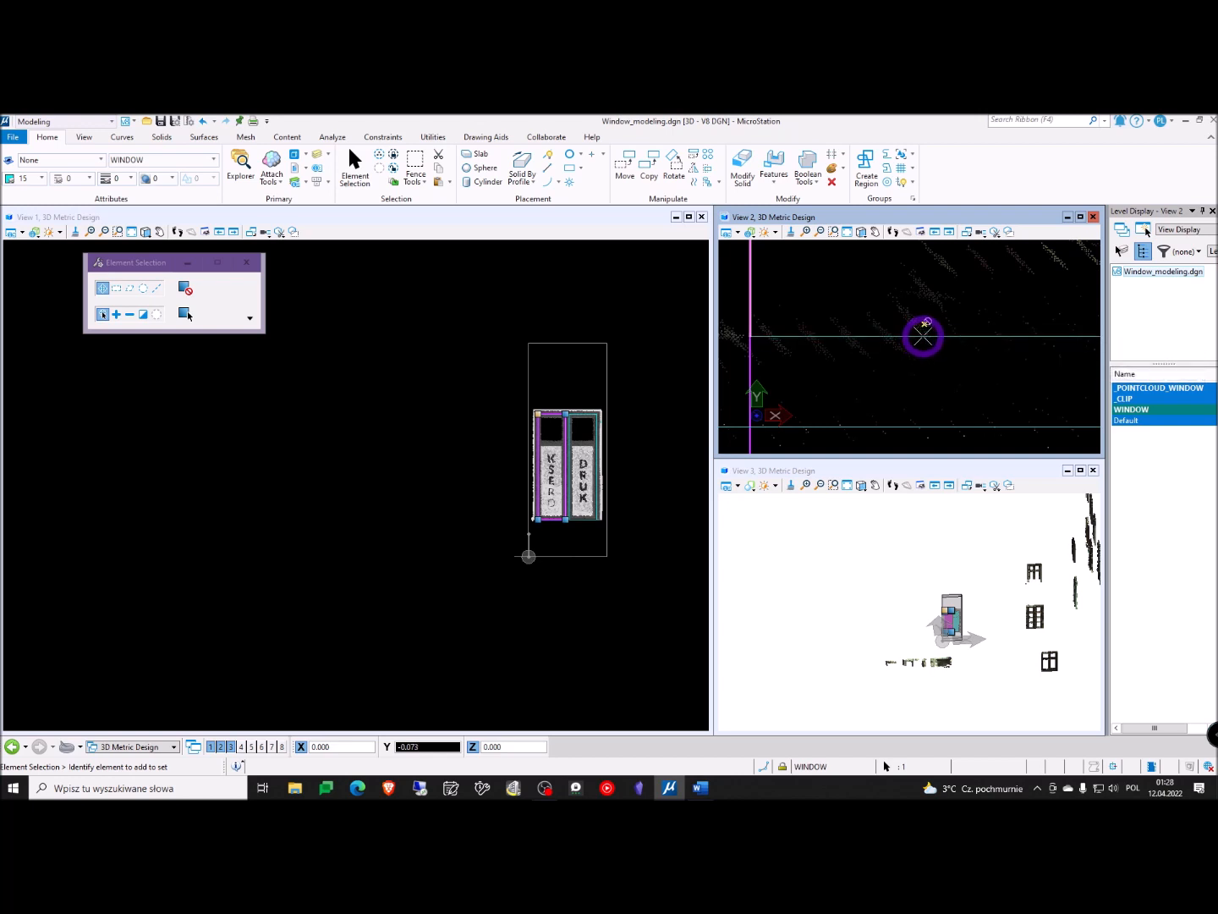
Match the right sash slab's depth to the left one in View 2 by moving its front and back sides level with that slab
{"action": "middle_click_drag", "start_coordinate": [892, 329], "coordinate": [793, 300]}
{"action": "scroll", "coordinate": [1044, 293], "scroll_direction": "down", "scroll_amount": 4}
{"action": "middle_click_drag", "start_coordinate": [1044, 293], "coordinate": [736, 277]}
{"action": "scroll", "coordinate": [746, 260], "scroll_direction": "up", "scroll_amount": 4}
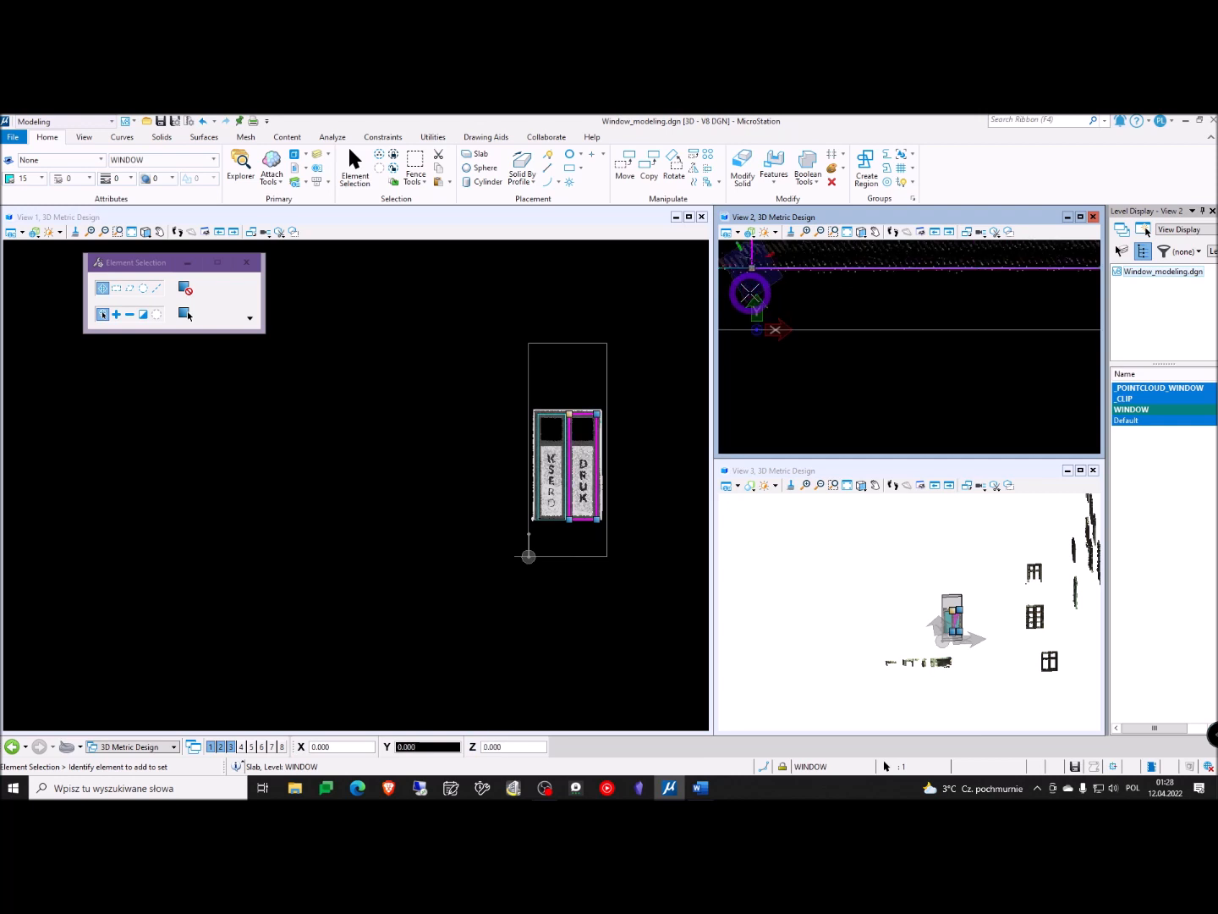
{"action": "scroll", "coordinate": [749, 294], "scroll_direction": "down", "scroll_amount": 3}
{"action": "middle_click_drag", "start_coordinate": [725, 294], "coordinate": [847, 284]}
{"action": "scroll", "coordinate": [834, 294], "scroll_direction": "up", "scroll_amount": 2}
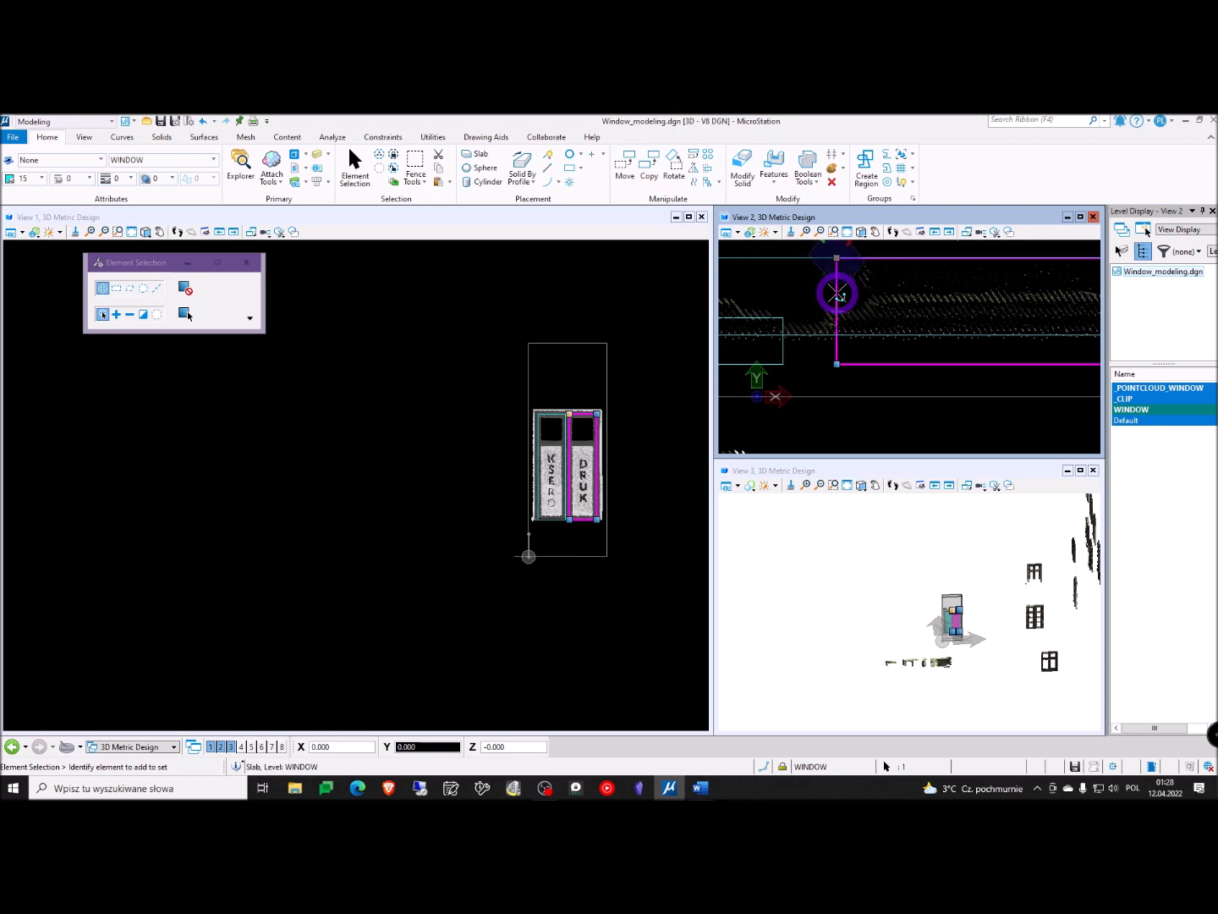
{"action": "left_click", "coordinate": [783, 317]}
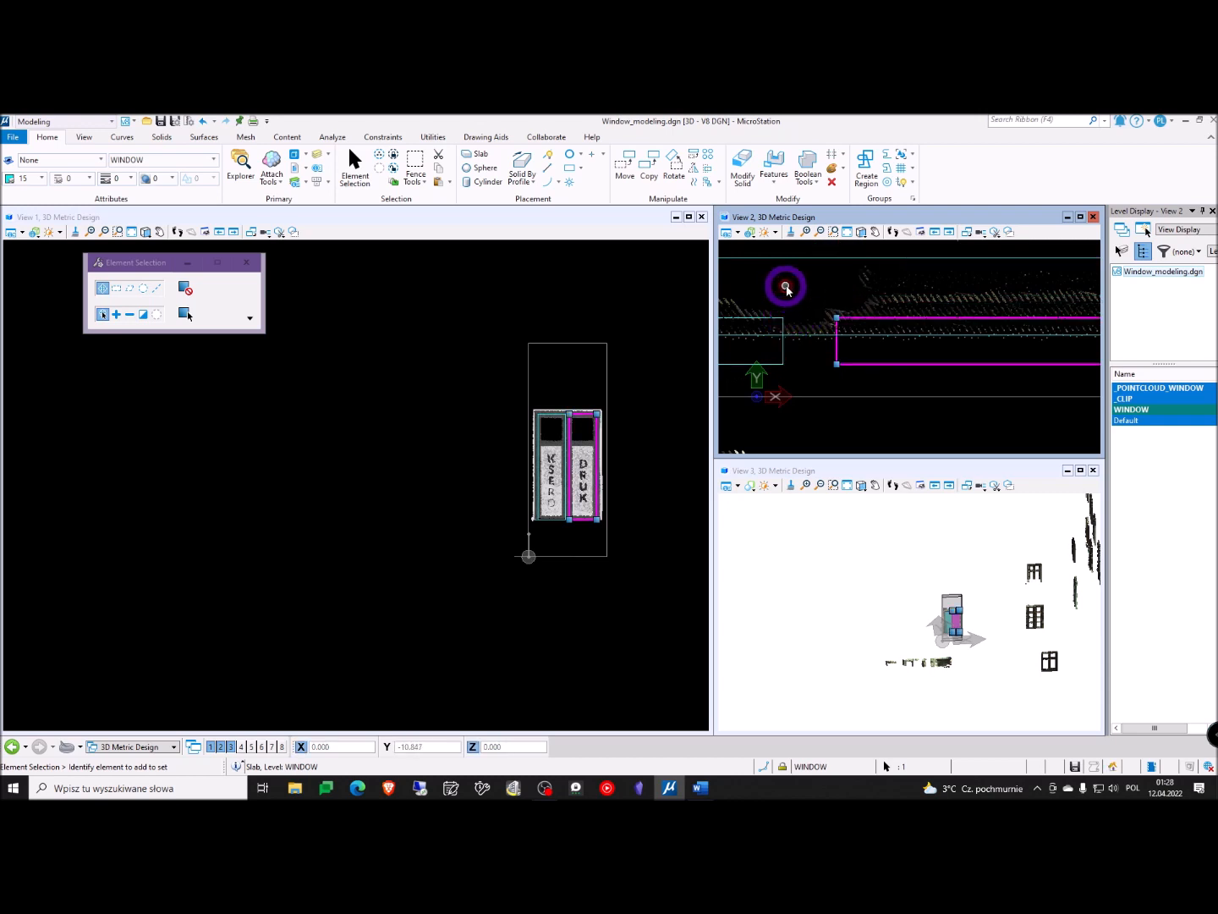
Examine the right sash slab's depth against the point cloud profile in View 2, from its outer end to the center post
{"action": "left_click", "coordinate": [807, 286]}
{"action": "scroll", "coordinate": [834, 305], "scroll_direction": "down", "scroll_amount": 2}
{"action": "middle_click_drag", "start_coordinate": [1009, 308], "coordinate": [893, 300]}
{"action": "left_click", "coordinate": [960, 306]}
{"action": "scroll", "coordinate": [1003, 294], "scroll_direction": "up", "scroll_amount": 3}
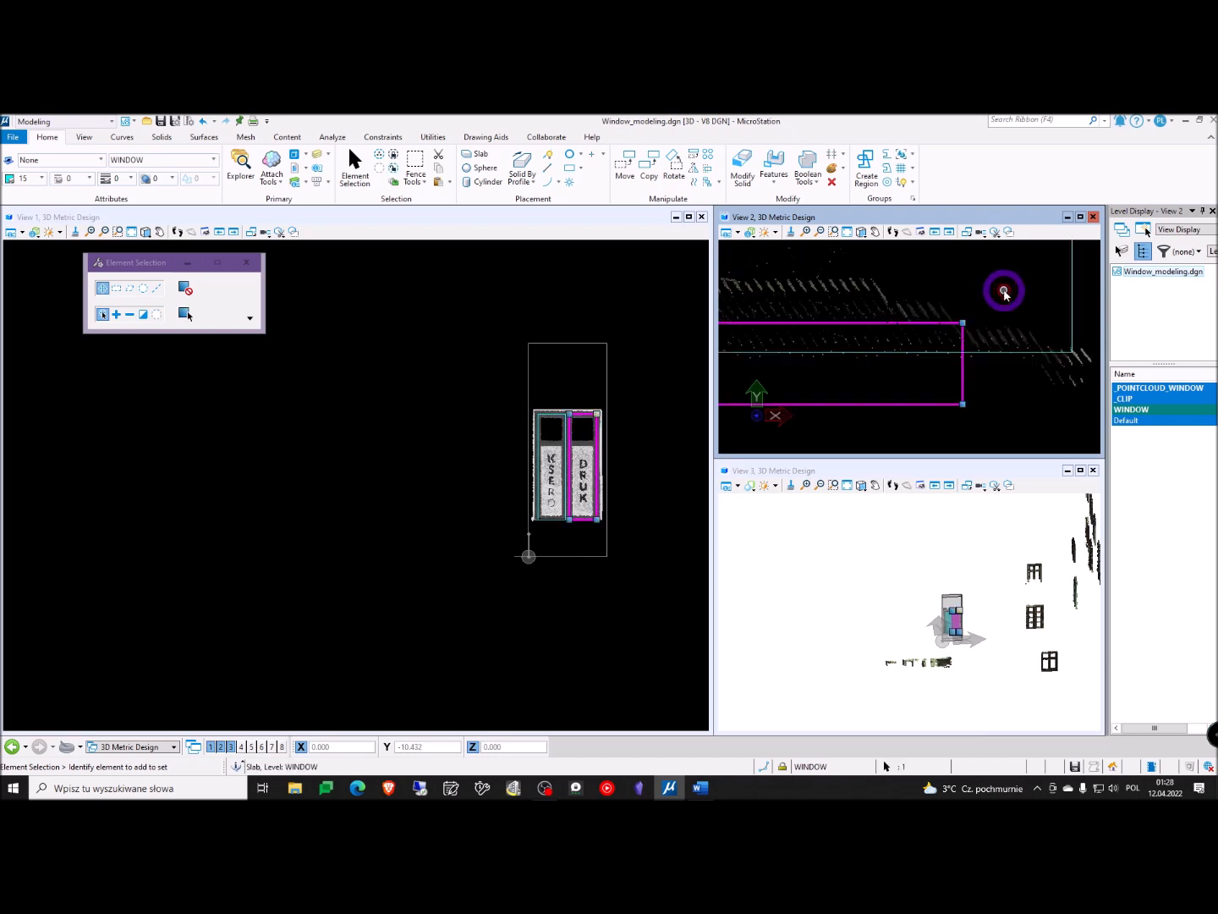
{"action": "scroll", "coordinate": [1018, 296], "scroll_direction": "up", "scroll_amount": 3}
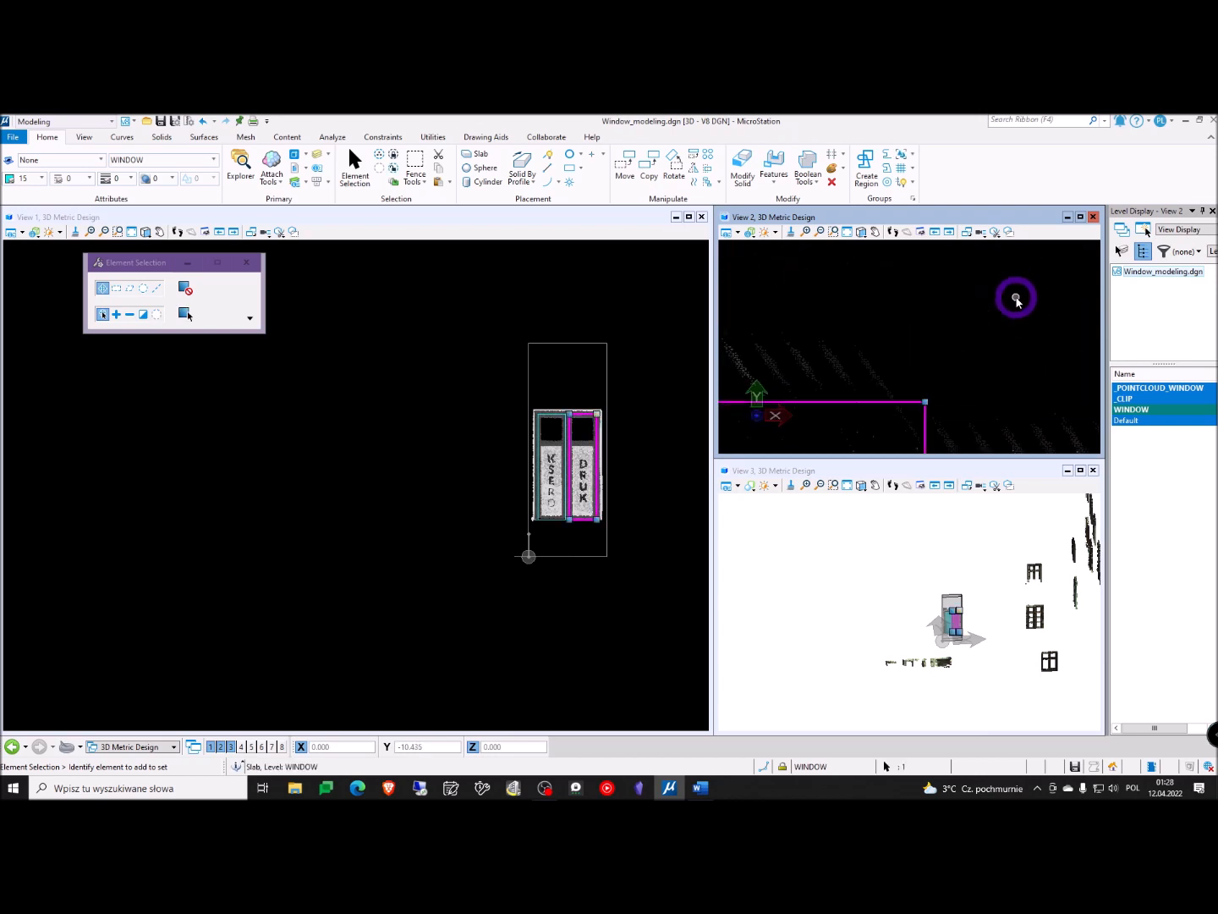
{"action": "scroll", "coordinate": [1015, 316], "scroll_direction": "down", "scroll_amount": 5}
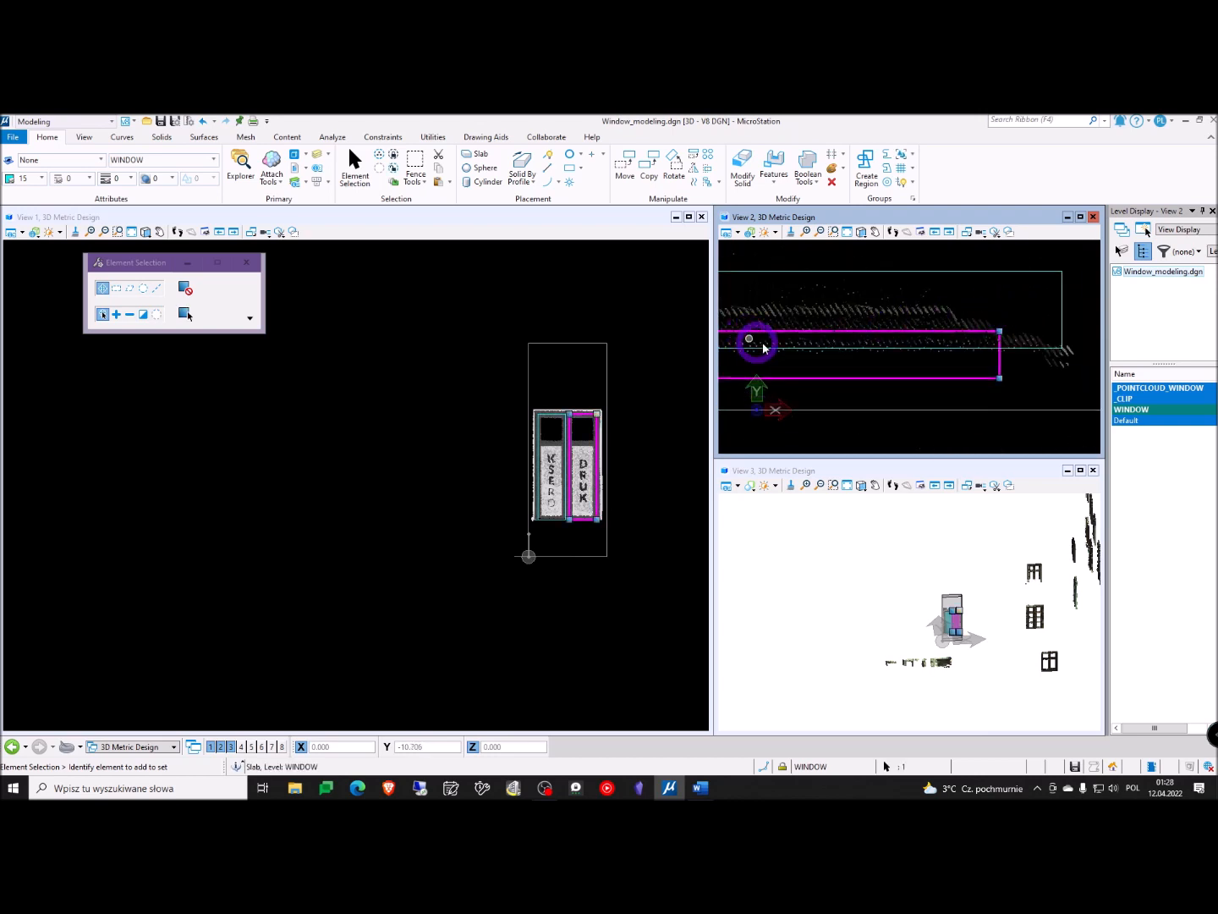
{"action": "middle_click_drag", "start_coordinate": [758, 343], "coordinate": [1032, 314]}
{"action": "scroll", "coordinate": [902, 297], "scroll_direction": "up", "scroll_amount": 3}
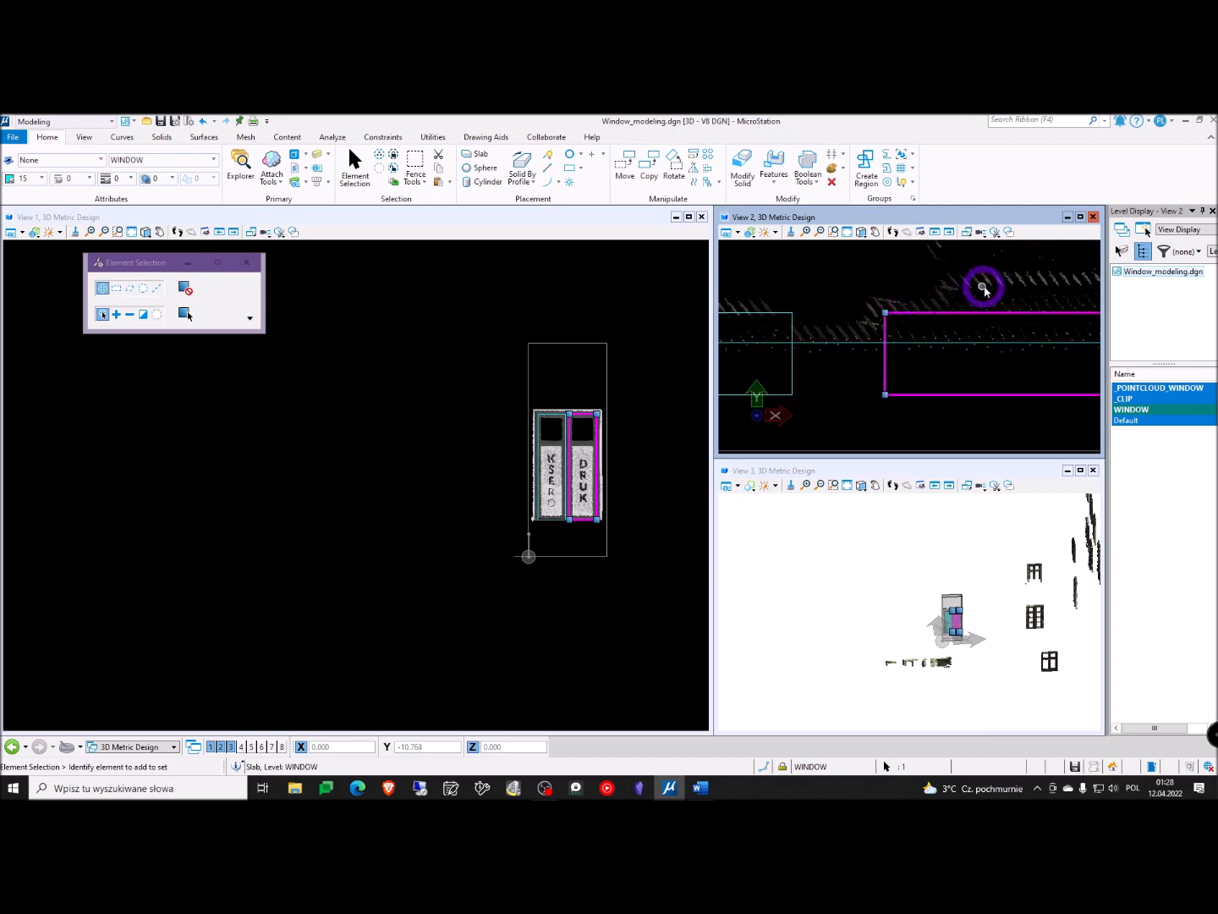
Select both sash slabs and move them together slightly backward in View 2 to fit the sash profile
{"action": "scroll", "coordinate": [983, 287], "scroll_direction": "down", "scroll_amount": 5}
{"action": "scroll", "coordinate": [959, 294], "scroll_direction": "up", "scroll_amount": 5}
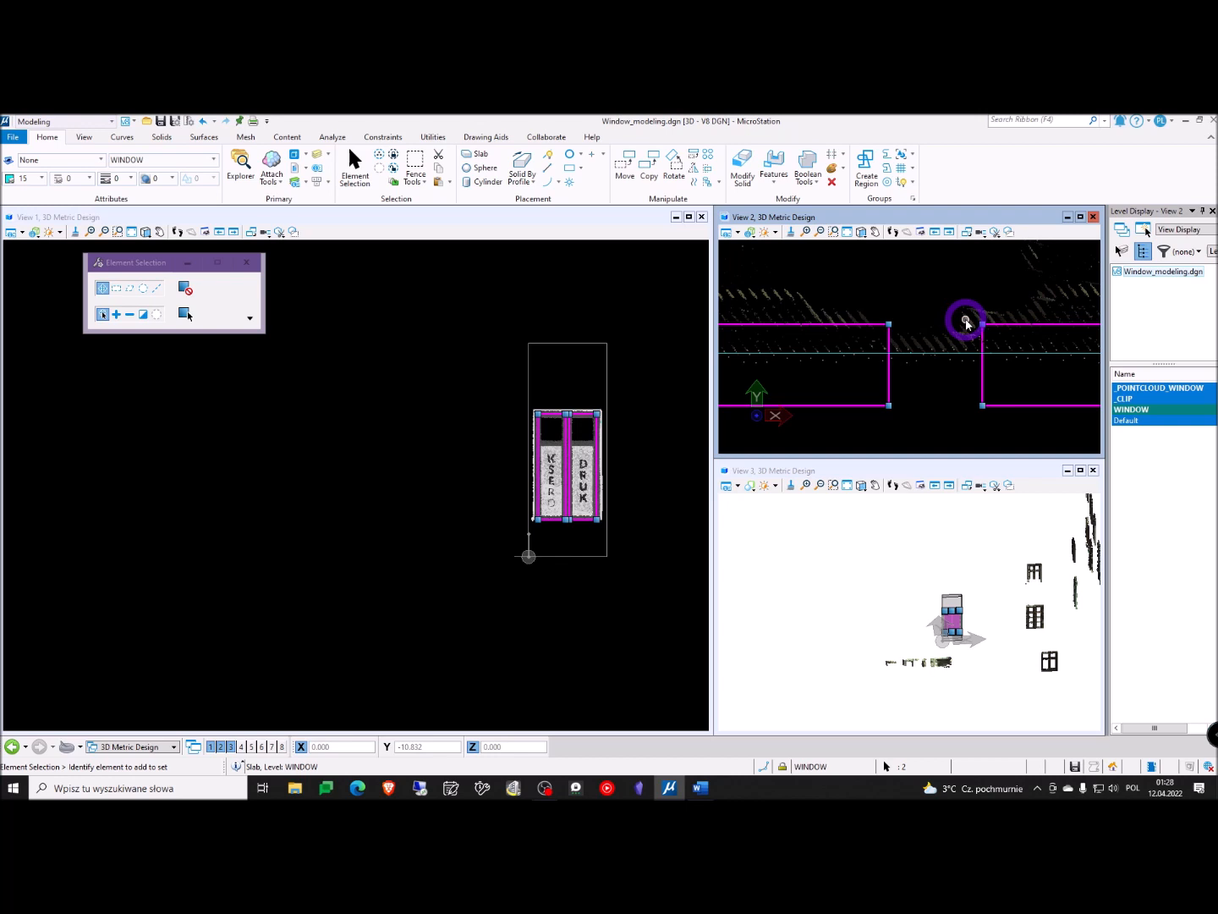
{"action": "left_click", "coordinate": [626, 162]}
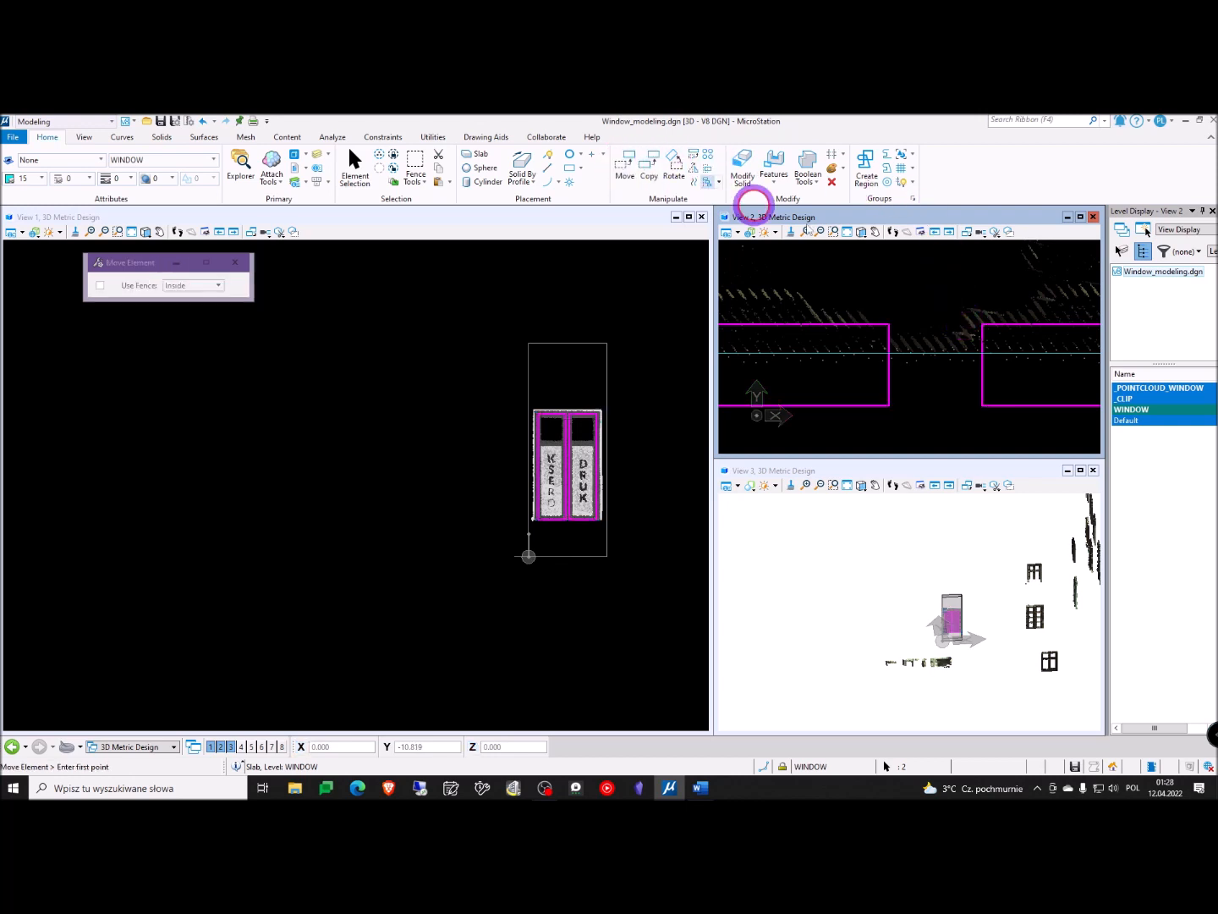
{"action": "left_click", "coordinate": [984, 322]}
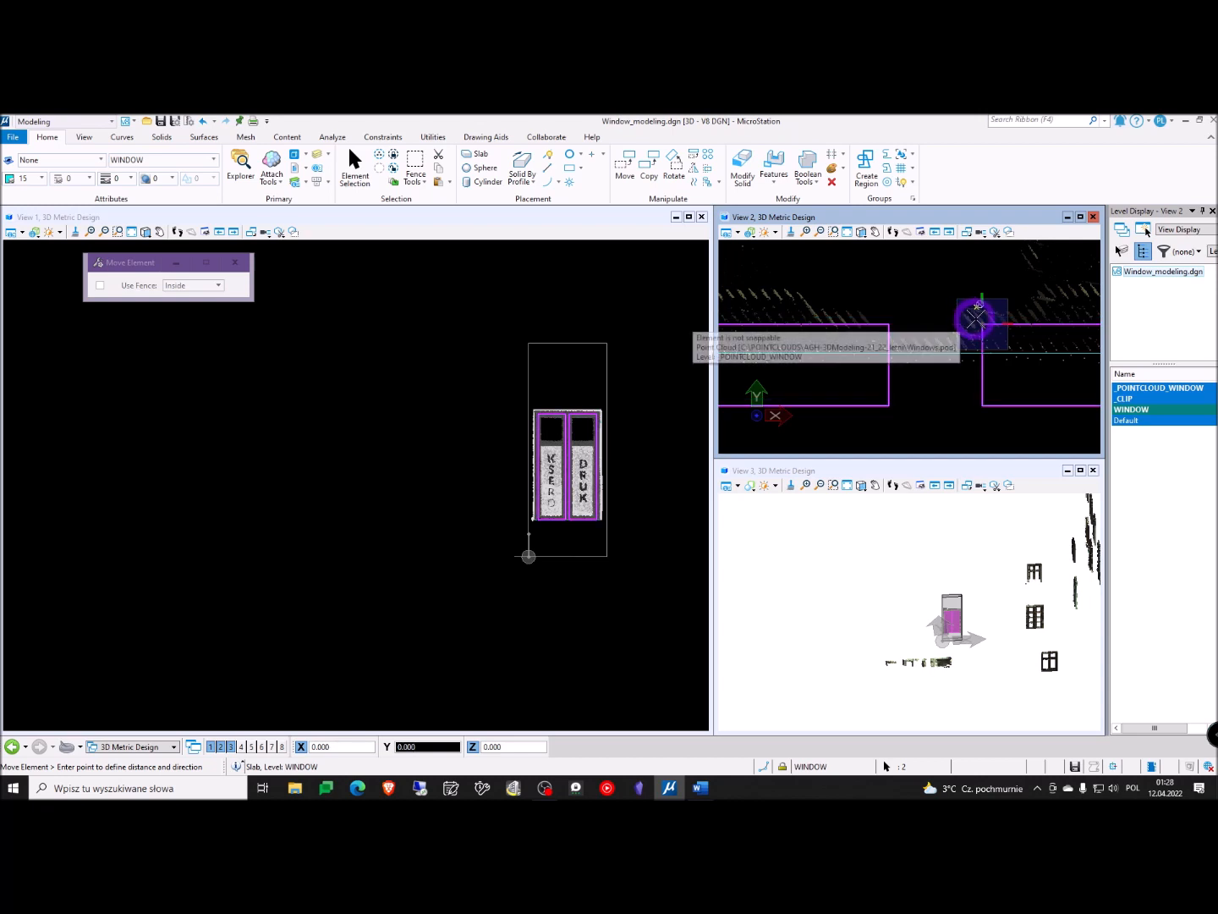
{"action": "left_click", "coordinate": [895, 318]}
Examine both sash slabs' new position along the point cloud profile in View 2, and deselect them
{"action": "scroll", "coordinate": [894, 318], "scroll_direction": "down", "scroll_amount": 5}
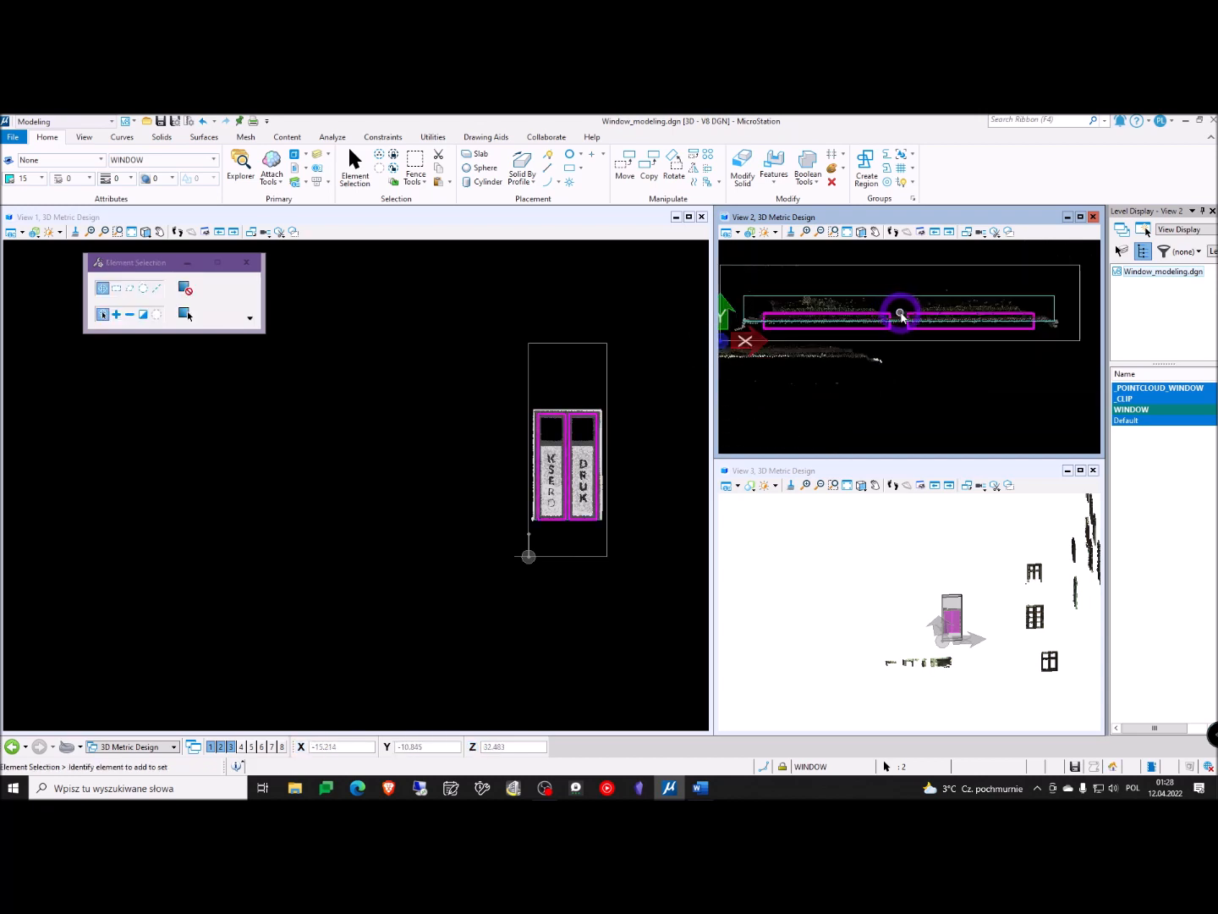
{"action": "scroll", "coordinate": [1020, 306], "scroll_direction": "up", "scroll_amount": 5}
{"action": "scroll", "coordinate": [994, 322], "scroll_direction": "down", "scroll_amount": 3}
{"action": "middle_click_drag", "start_coordinate": [832, 340], "coordinate": [1028, 308]}
{"action": "scroll", "coordinate": [736, 301], "scroll_direction": "up", "scroll_amount": 3}
{"action": "scroll", "coordinate": [810, 287], "scroll_direction": "down", "scroll_amount": 2}
{"action": "scroll", "coordinate": [841, 307], "scroll_direction": "down", "scroll_amount": 2}
{"action": "scroll", "coordinate": [741, 308], "scroll_direction": "up", "scroll_amount": 3}
{"action": "scroll", "coordinate": [835, 292], "scroll_direction": "down", "scroll_amount": 2}
{"action": "middle_click_drag", "start_coordinate": [847, 328], "coordinate": [894, 338]}
{"action": "left_click", "coordinate": [905, 347]}
{"action": "scroll", "coordinate": [899, 298], "scroll_direction": "up", "scroll_amount": 5}
{"action": "scroll", "coordinate": [918, 377], "scroll_direction": "down", "scroll_amount": 3}
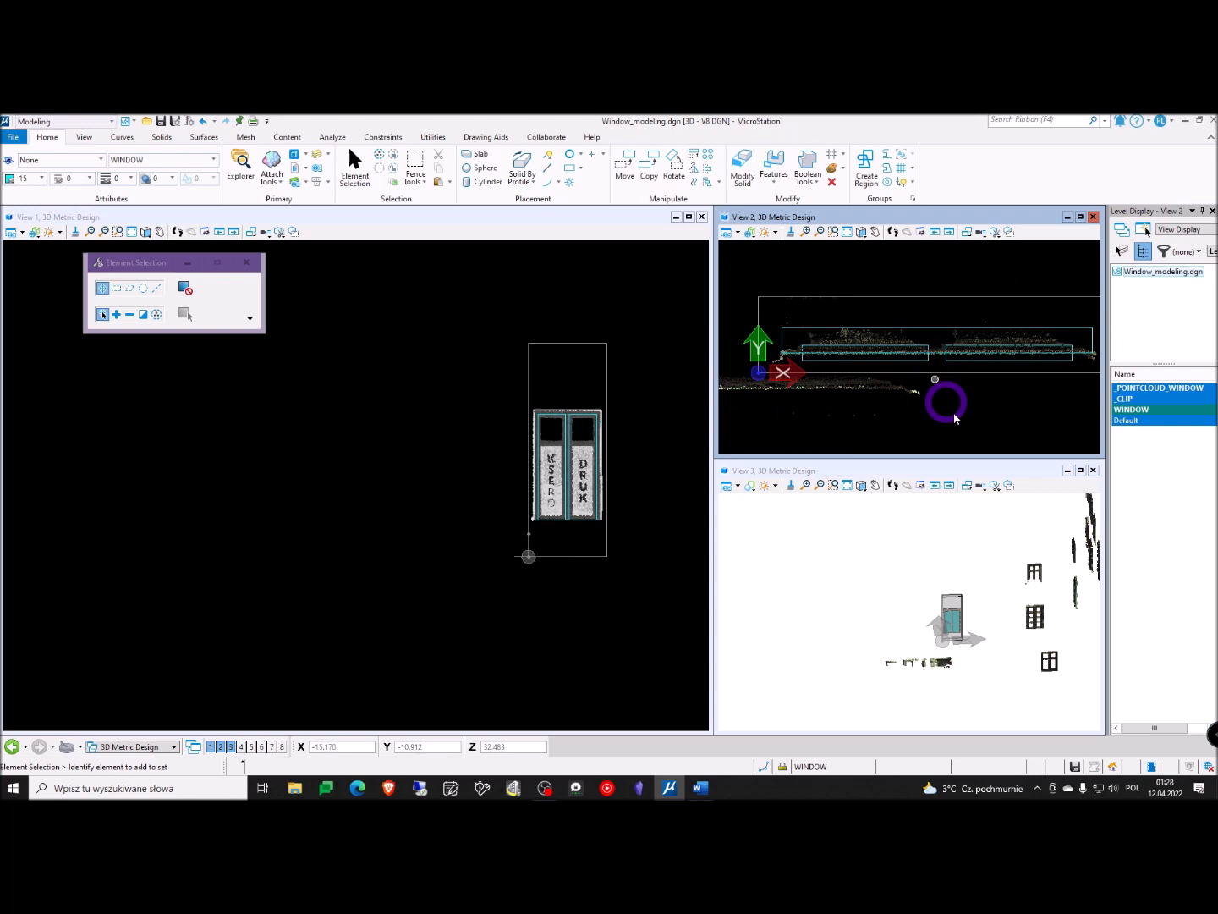
Subtract the left sash slab from the outer window slab with the Difference Feature, hiding both original solids
{"action": "scroll", "coordinate": [842, 369], "scroll_direction": "up", "scroll_amount": 2}
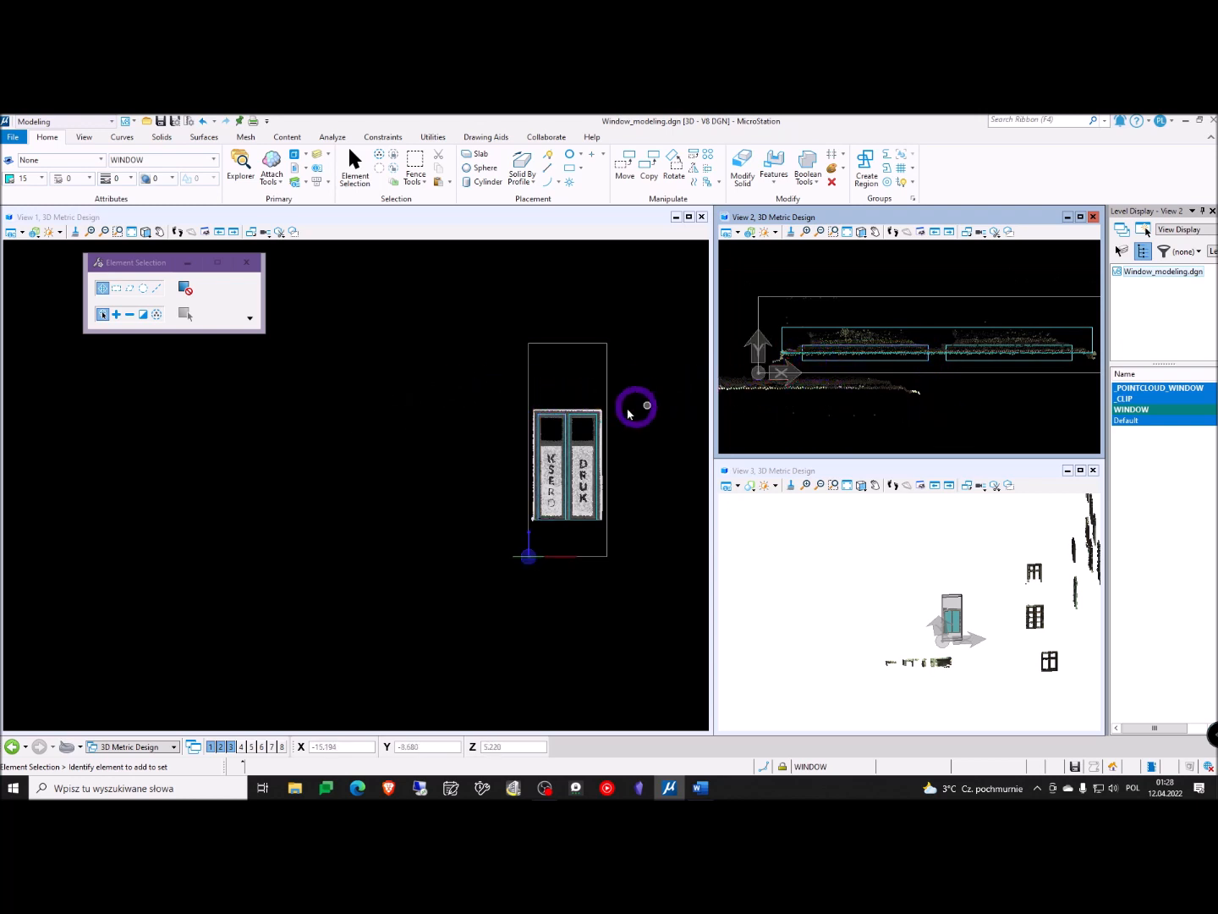
{"action": "left_click", "coordinate": [533, 286]}
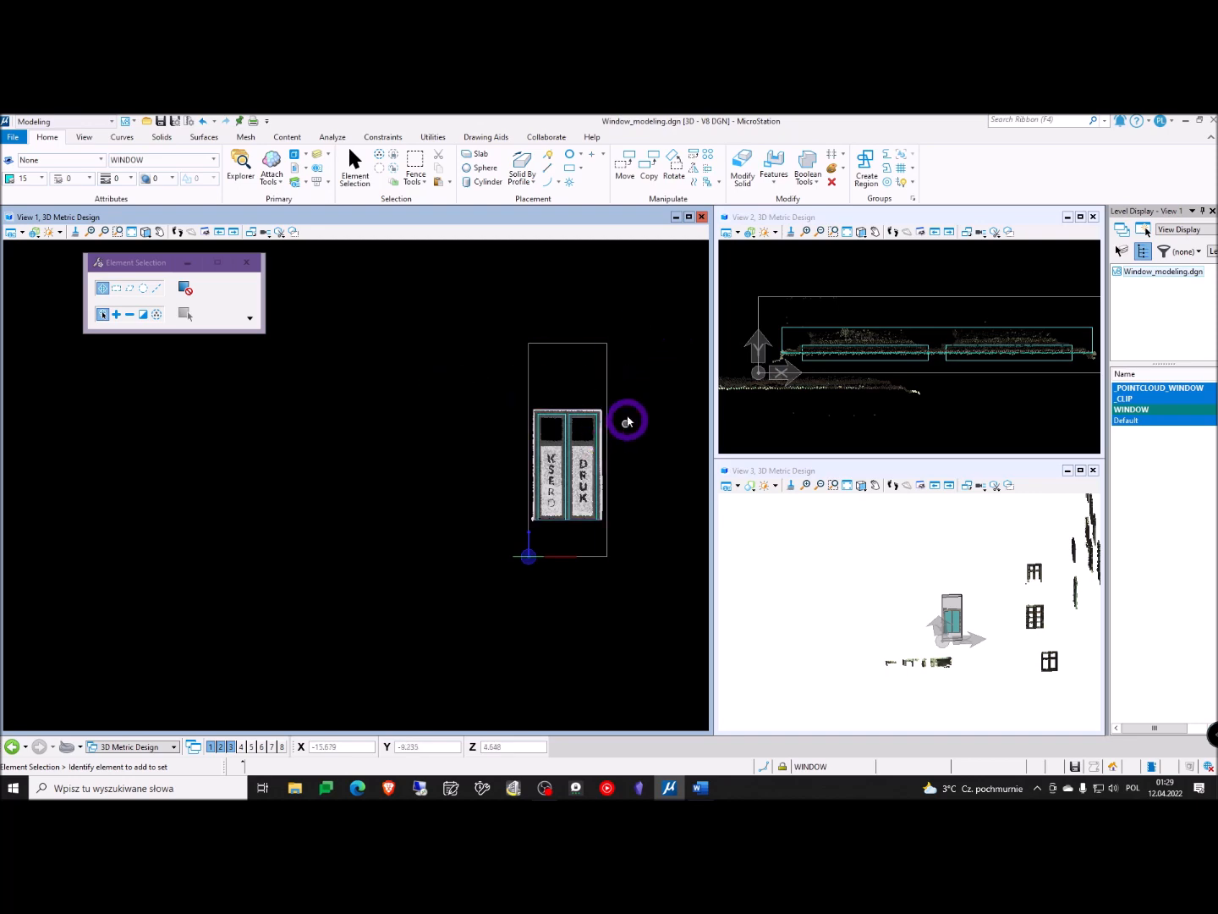
{"action": "scroll", "coordinate": [628, 416], "scroll_direction": "up", "scroll_amount": 5}
{"action": "middle_click_drag", "start_coordinate": [625, 410], "coordinate": [373, 417], "text": "shift"}
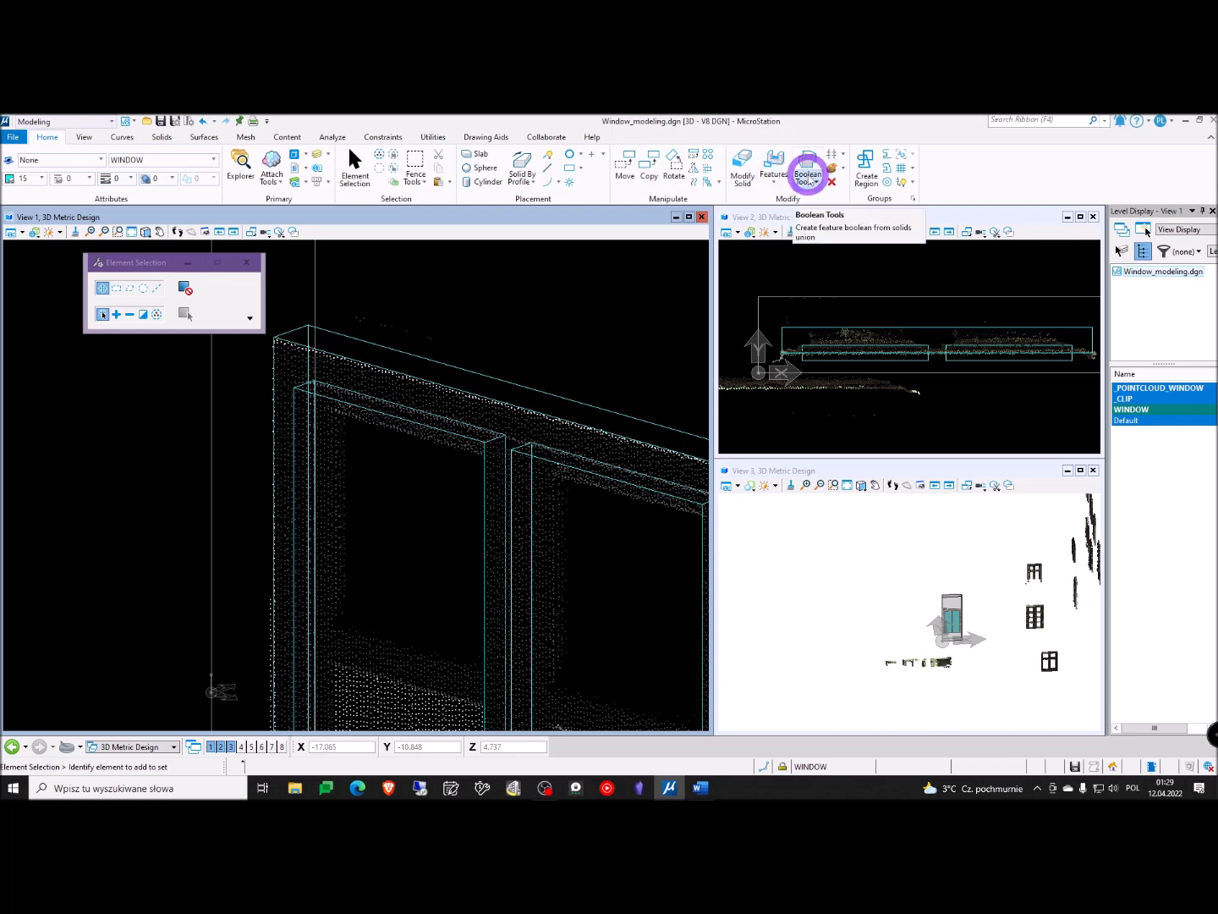
{"action": "left_click", "coordinate": [808, 176]}
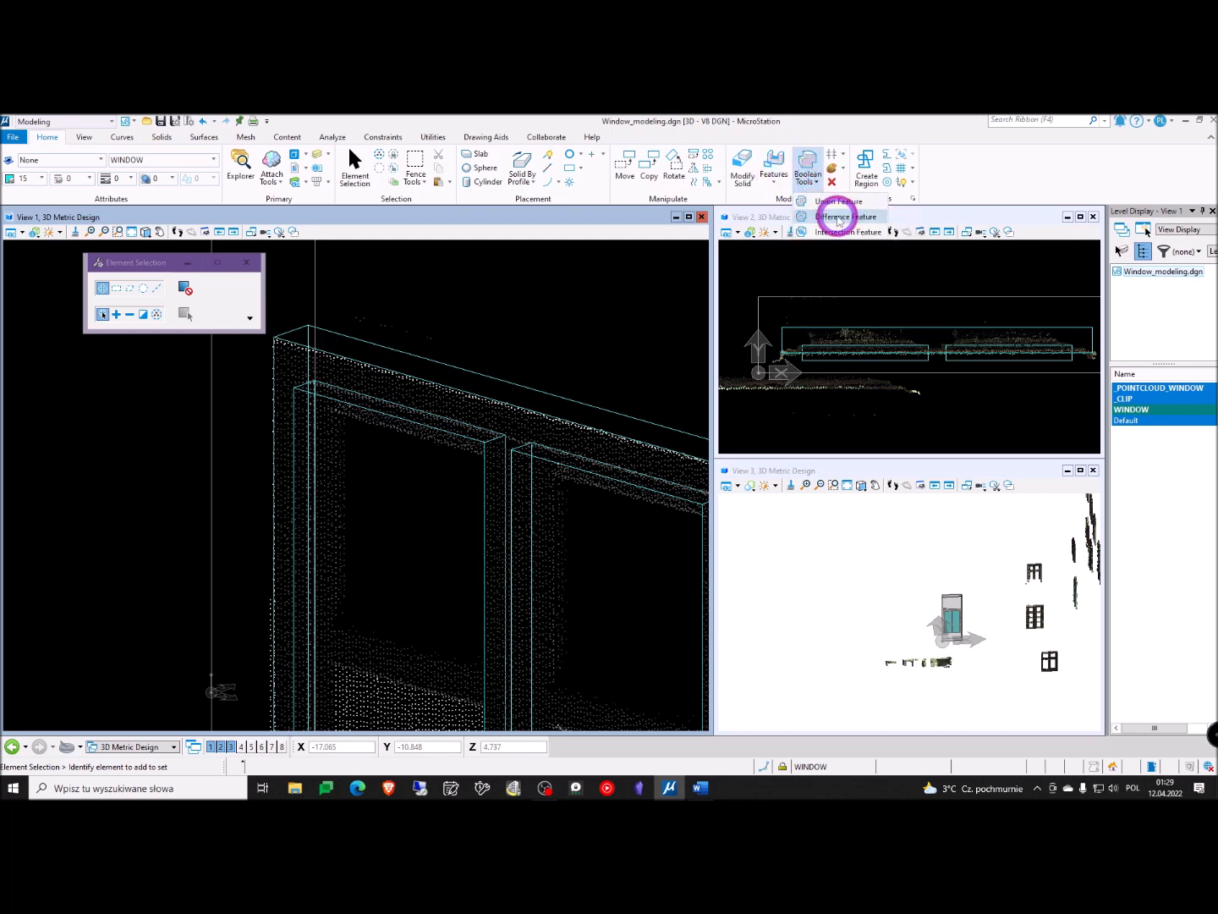
{"action": "left_click", "coordinate": [837, 216]}
{"action": "left_click", "coordinate": [471, 381]}
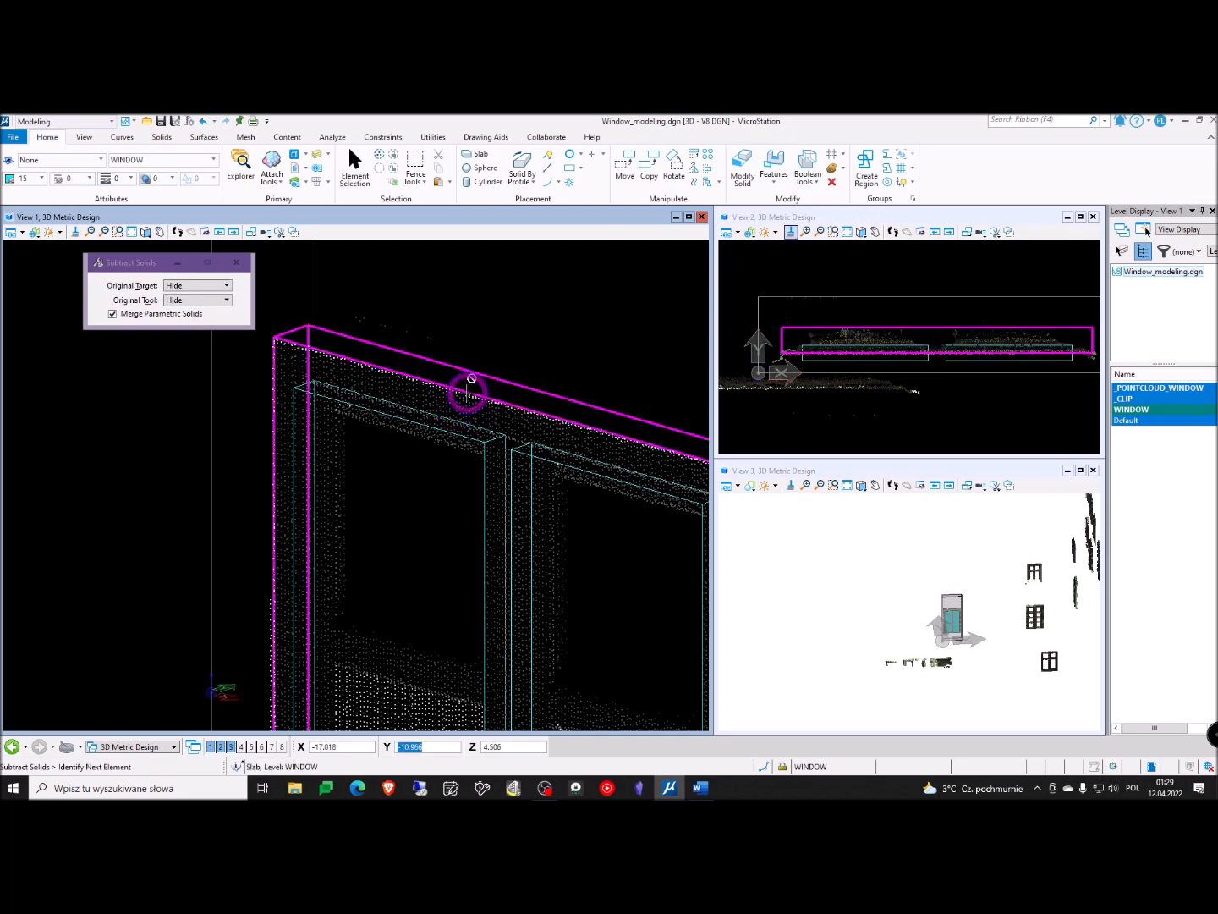
{"action": "left_click", "coordinate": [448, 421]}
{"action": "left_click", "coordinate": [493, 336]}
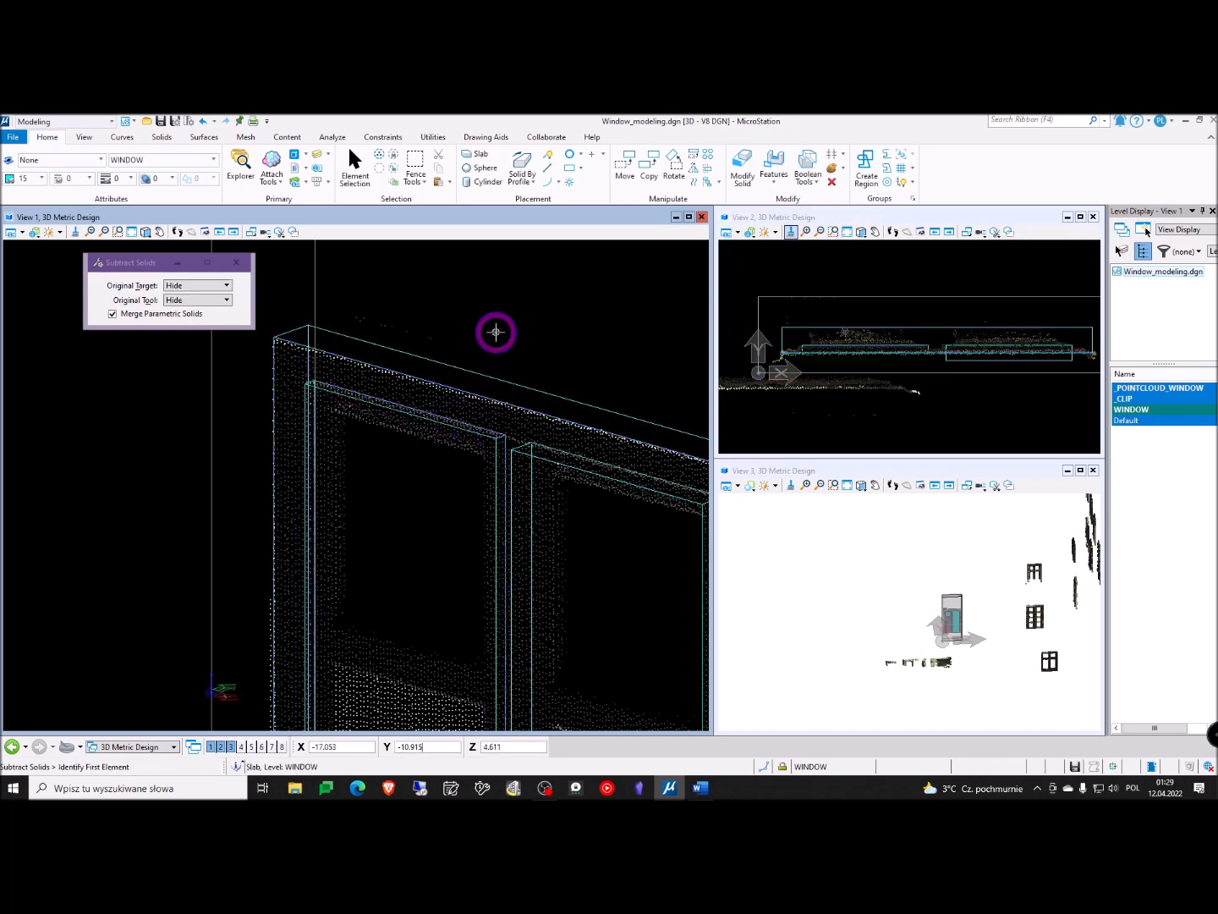
Subtract the right sash slab from the outer window slab and leave the subtraction command
{"action": "scroll", "coordinate": [483, 336], "scroll_direction": "down", "scroll_amount": 3}
{"action": "left_click", "coordinate": [535, 397]}
{"action": "left_click", "coordinate": [549, 349]}
{"action": "right_click", "coordinate": [559, 435]}
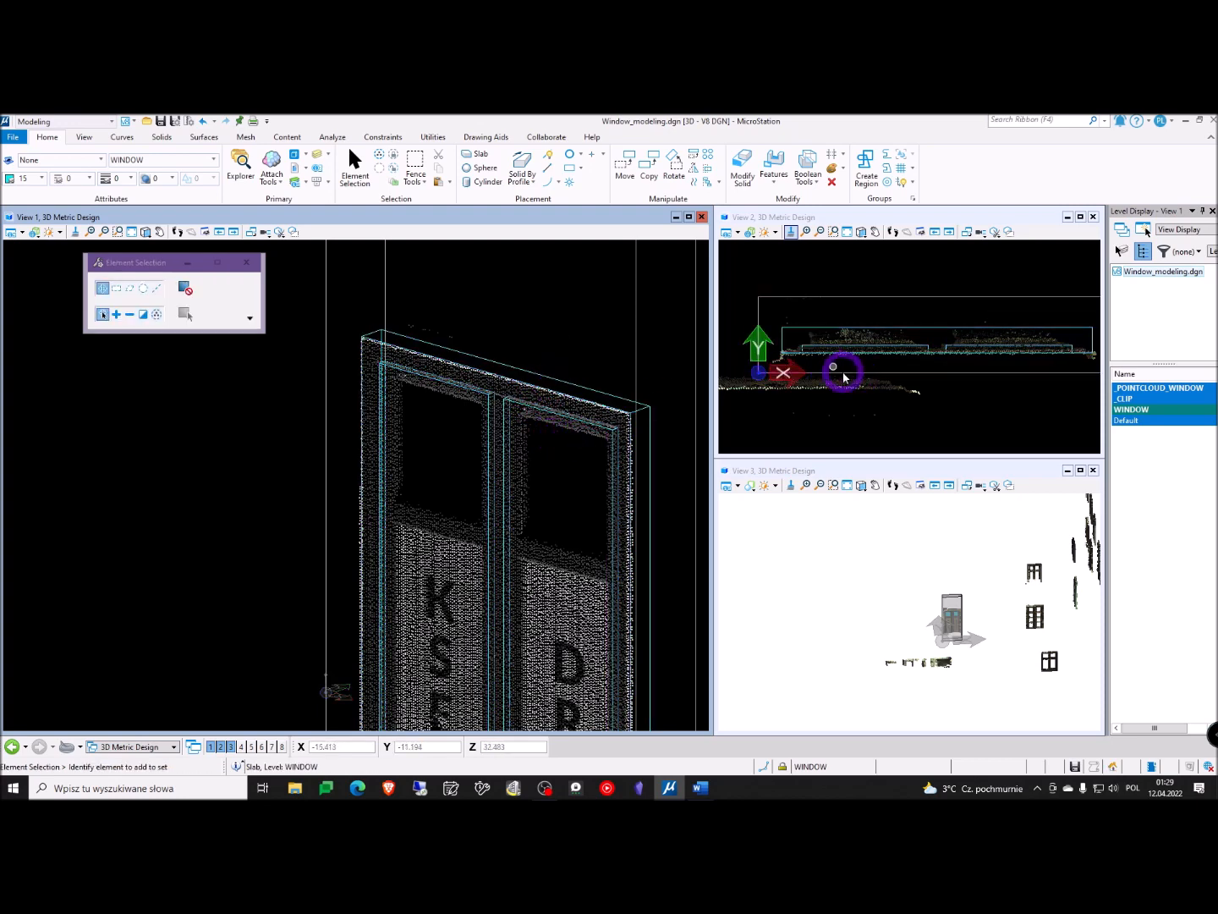
Examine the two sash recesses cut into the outer slab along the point cloud profile in View 2
{"action": "scroll", "coordinate": [827, 346], "scroll_direction": "up", "scroll_amount": 2}
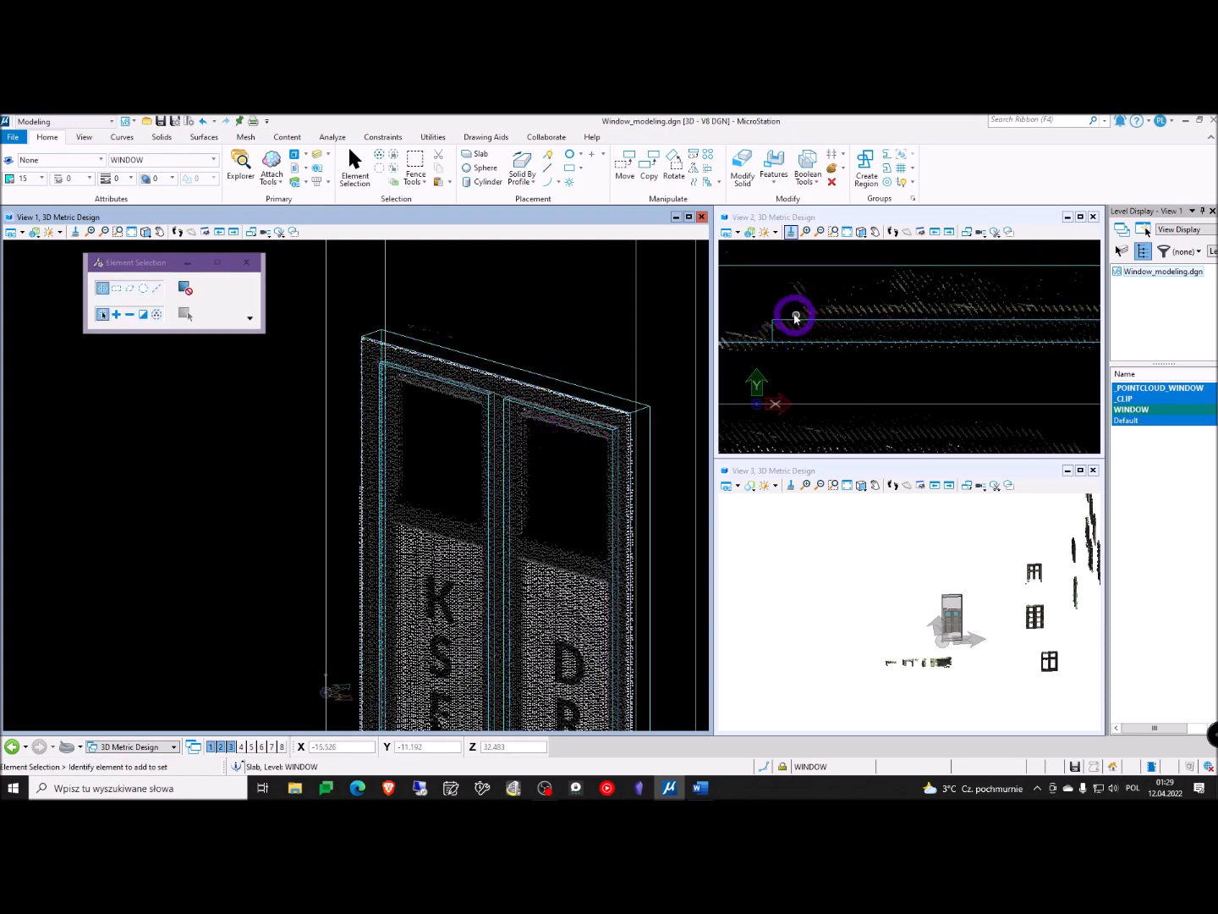
{"action": "scroll", "coordinate": [796, 318], "scroll_direction": "down", "scroll_amount": 2}
{"action": "scroll", "coordinate": [919, 331], "scroll_direction": "up", "scroll_amount": 4}
{"action": "scroll", "coordinate": [917, 293], "scroll_direction": "down", "scroll_amount": 4}
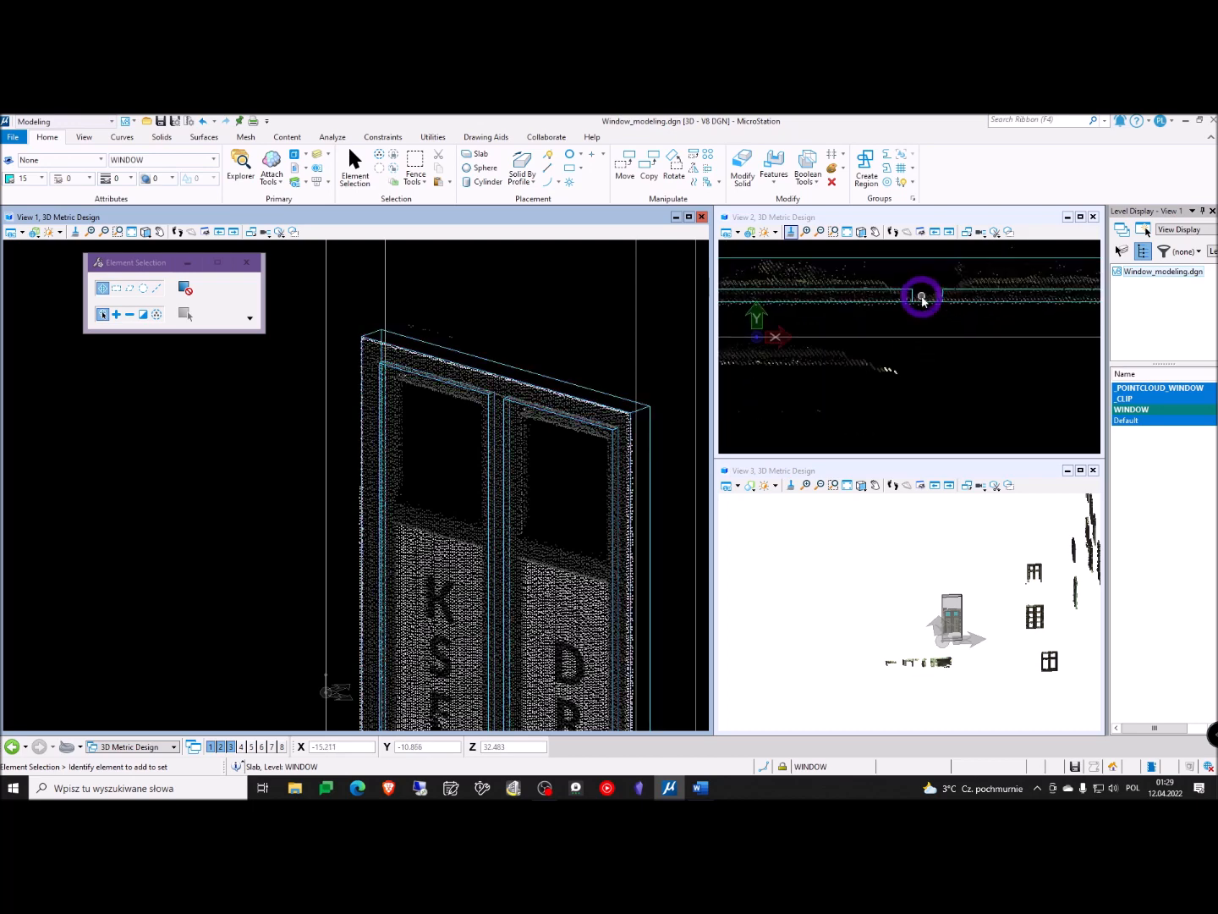
{"action": "scroll", "coordinate": [497, 419], "scroll_direction": "up", "scroll_amount": 3}
{"action": "scroll", "coordinate": [498, 415], "scroll_direction": "down", "scroll_amount": 4}
Set View 1 to the Front View and frame the whole double window
{"action": "middle_click_drag", "start_coordinate": [498, 416], "coordinate": [520, 525], "text": "shift"}
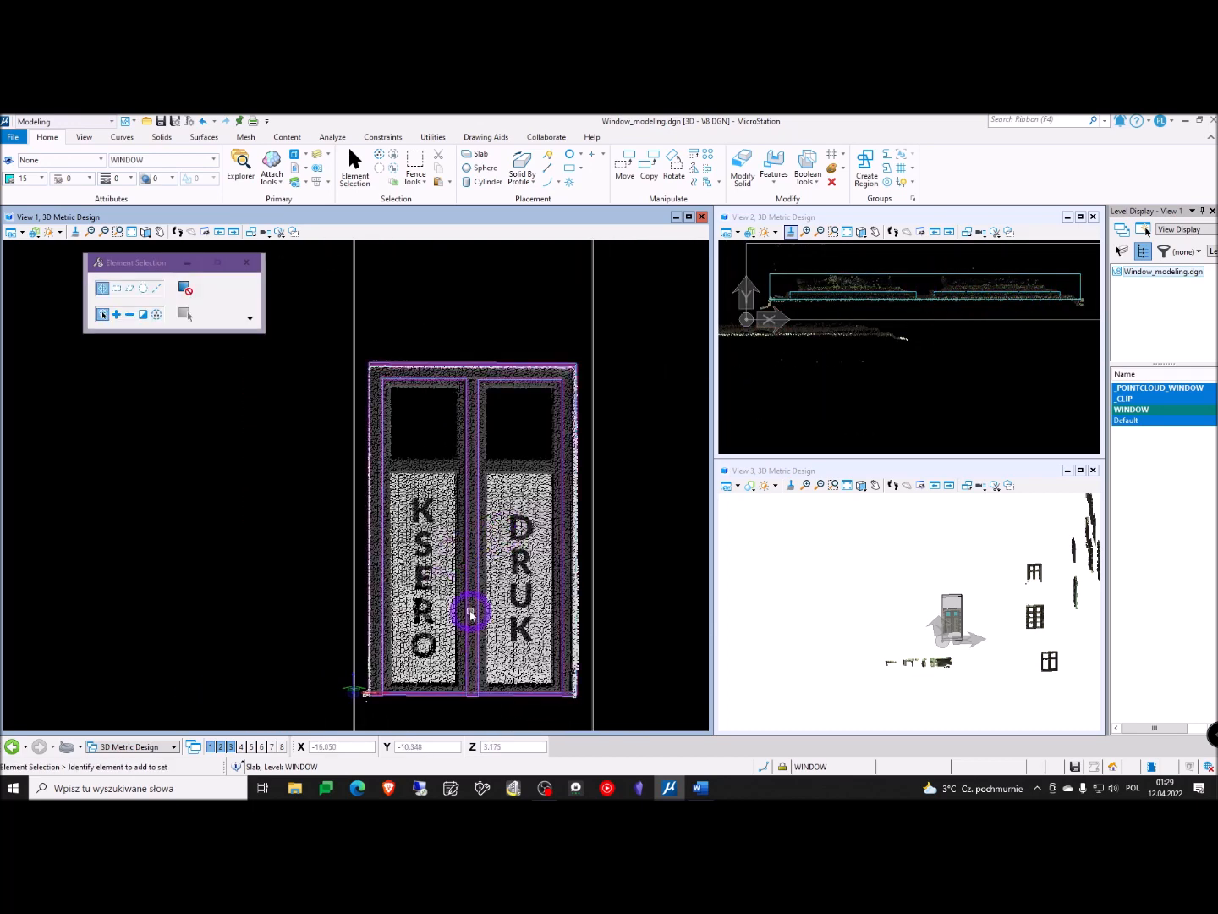
{"action": "left_click", "coordinate": [145, 232]}
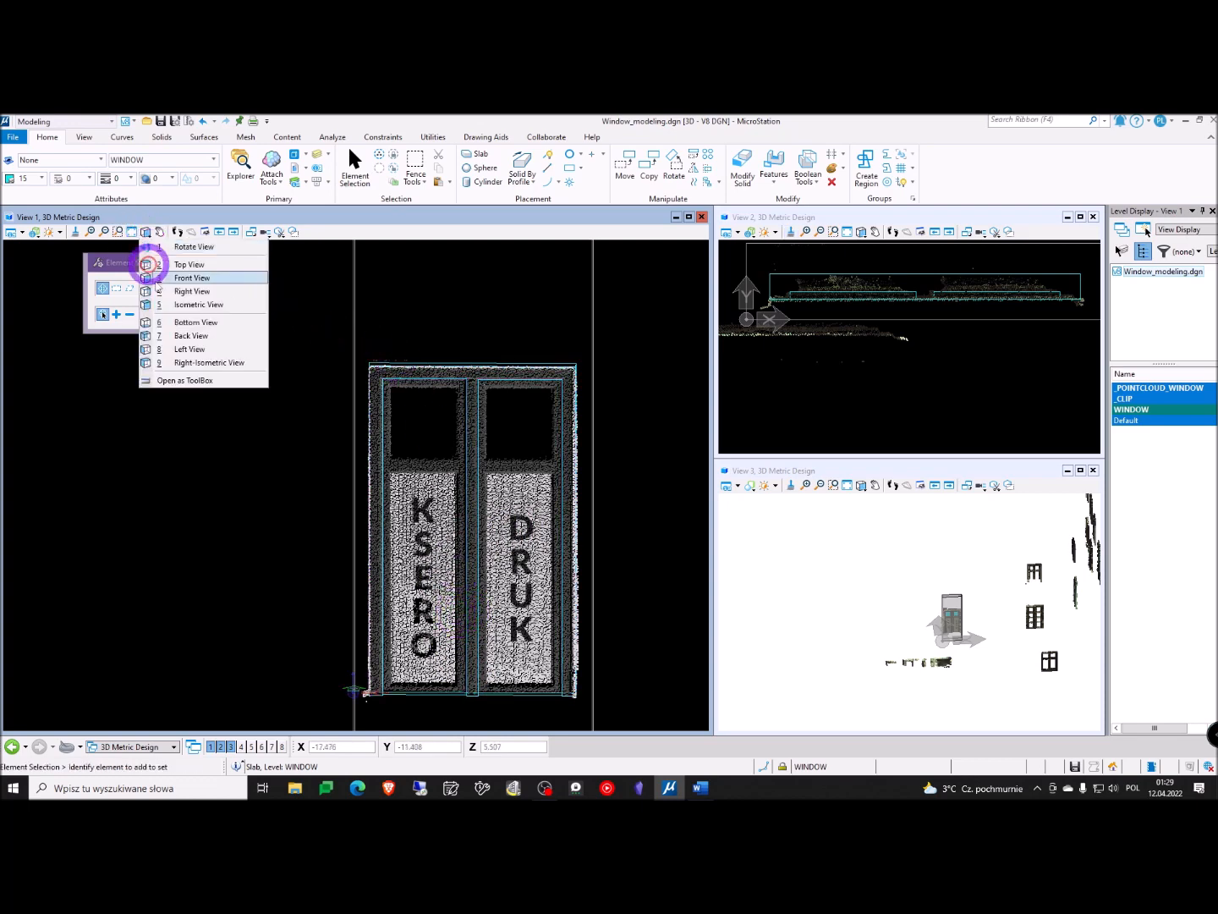
{"action": "left_click", "coordinate": [199, 278]}
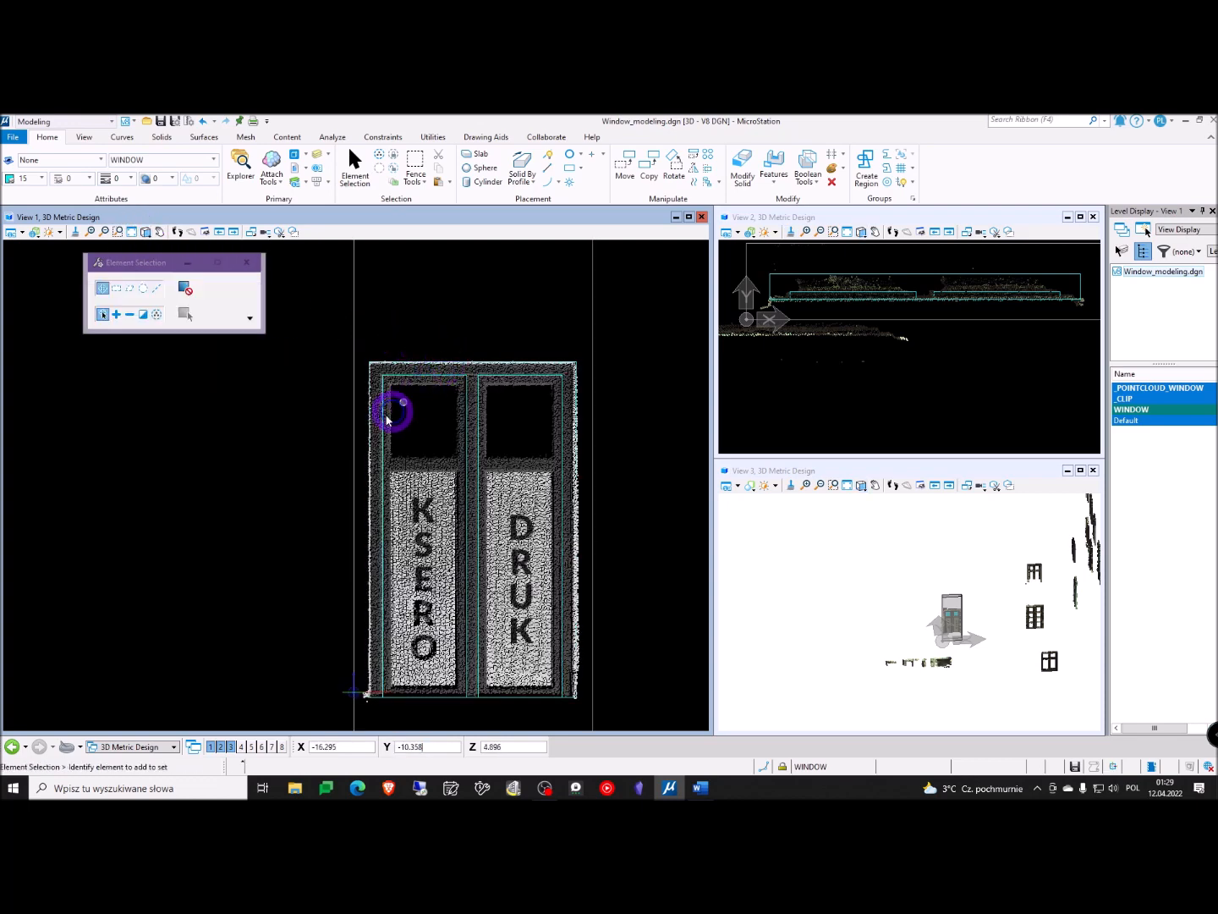
{"action": "scroll", "coordinate": [390, 431], "scroll_direction": "up", "scroll_amount": 2}
{"action": "scroll", "coordinate": [396, 427], "scroll_direction": "down", "scroll_amount": 4}
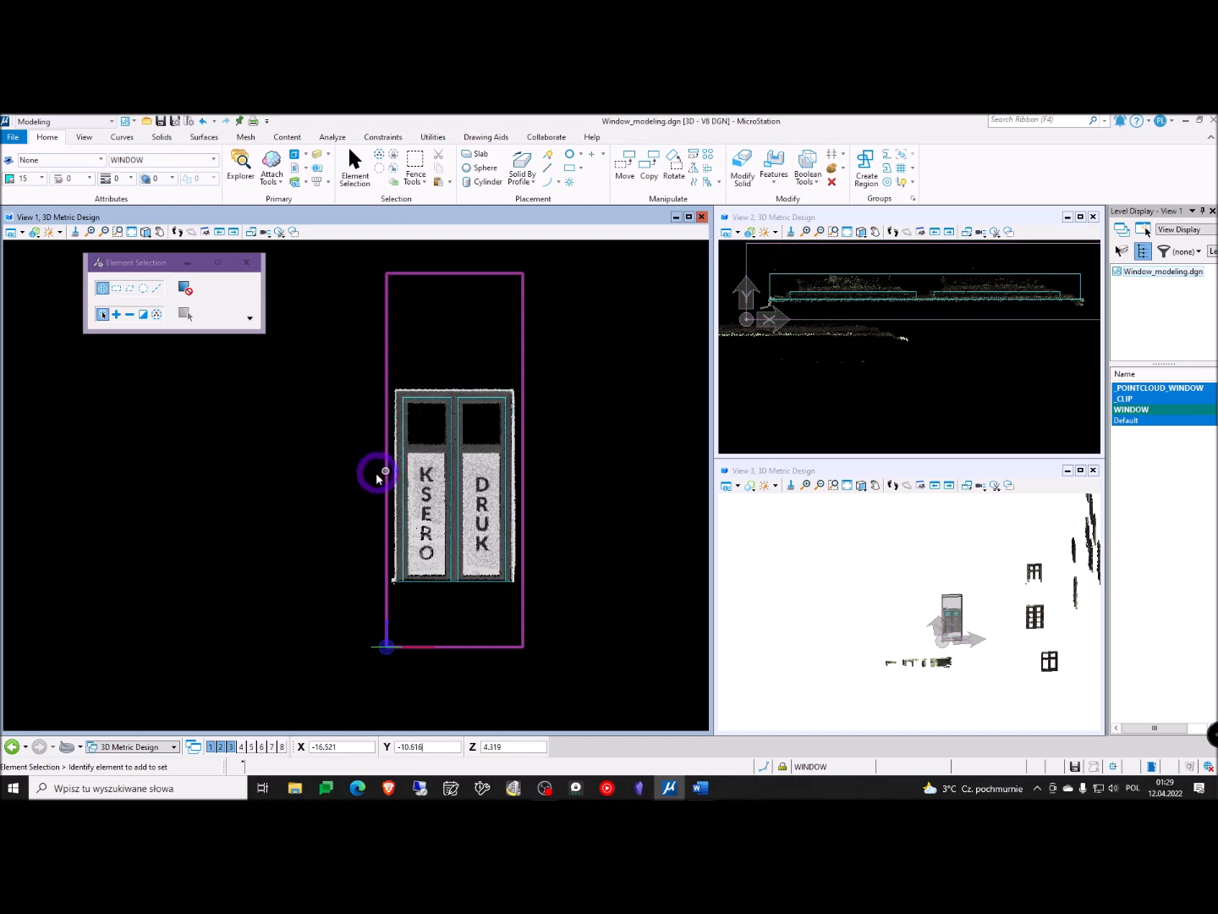
{"action": "scroll", "coordinate": [385, 546], "scroll_direction": "up", "scroll_amount": 2}
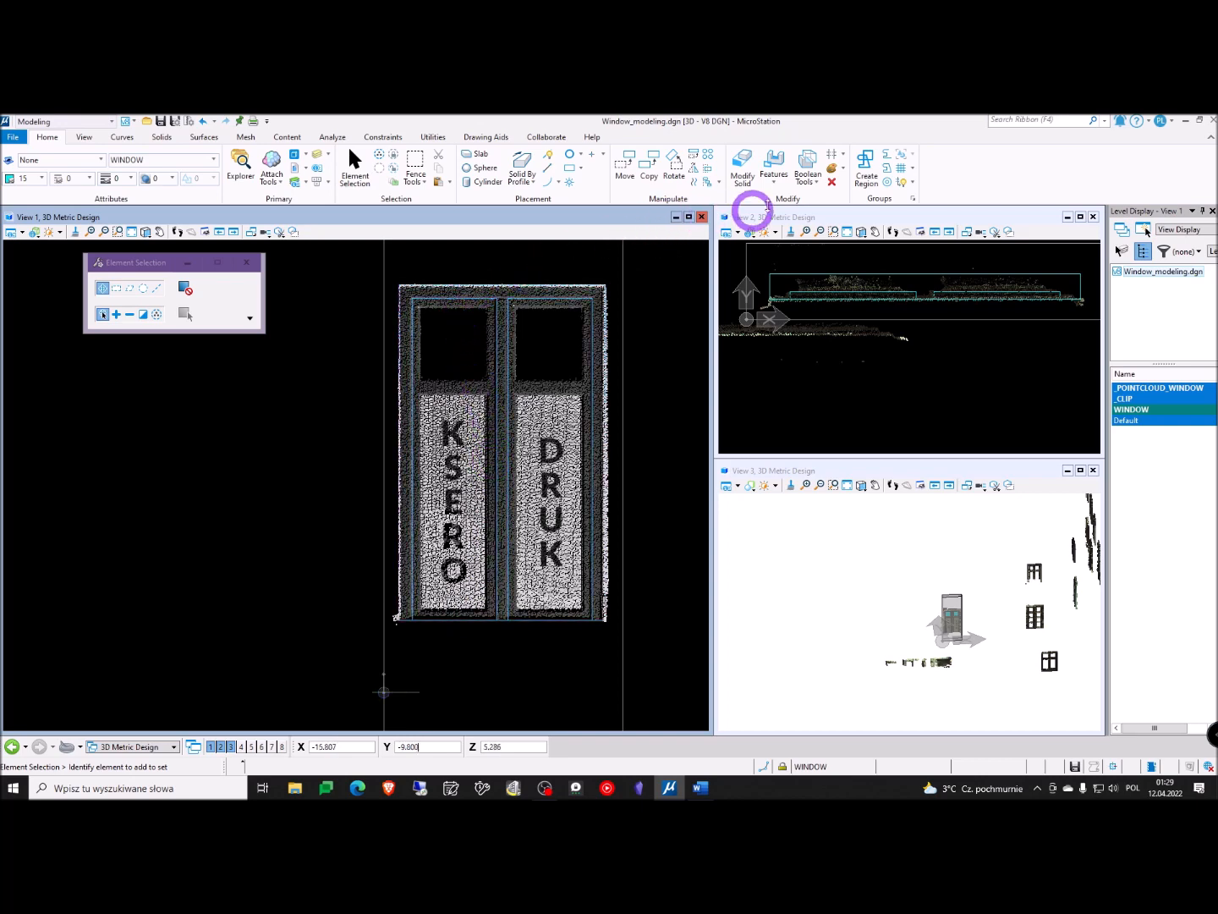
Draw an orthogonal slab about 0.47 by 0.47 over the left sash's upper part, extending it in View 2 past the outer slab's front face
{"action": "left_click", "coordinate": [478, 153]}
{"action": "scroll", "coordinate": [440, 325], "scroll_direction": "up", "scroll_amount": 3}
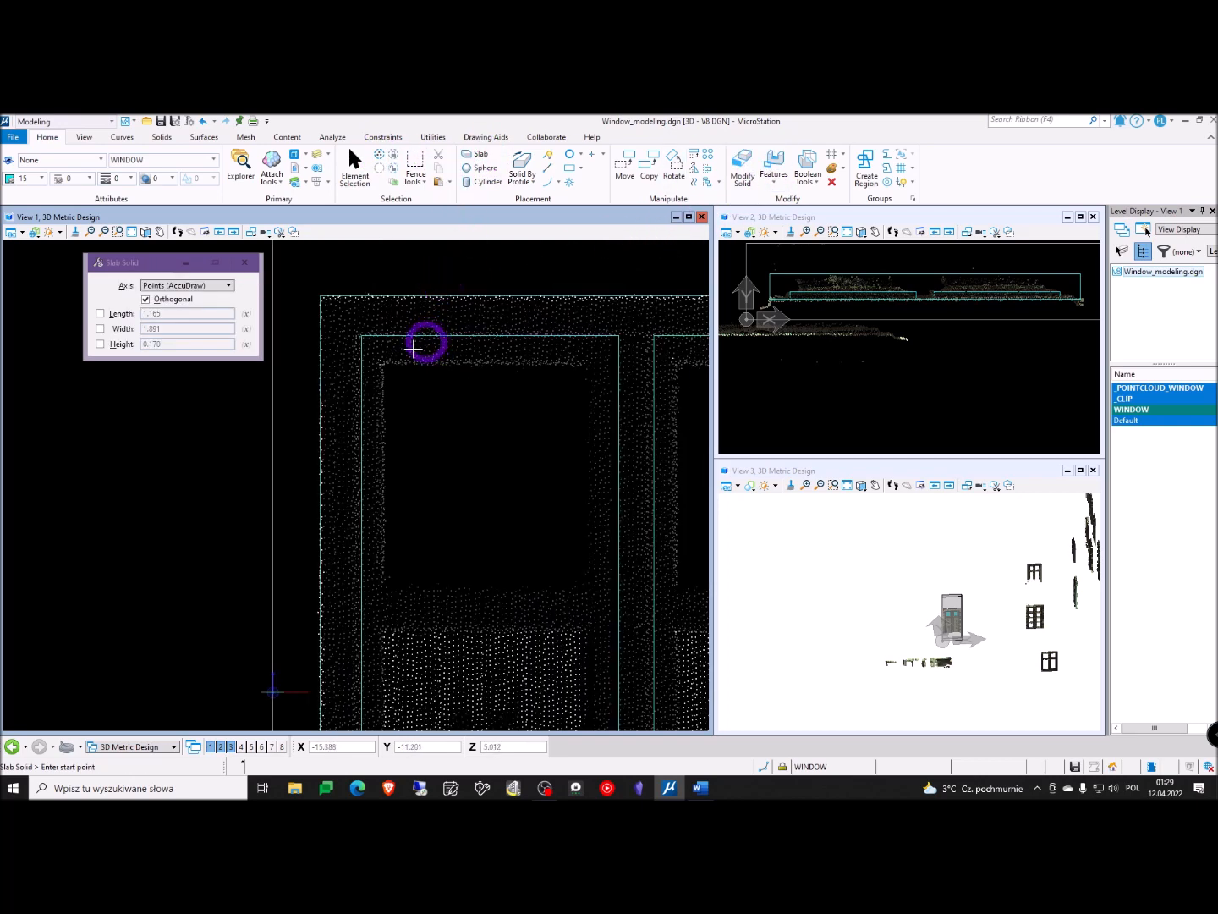
{"action": "left_click", "coordinate": [361, 335]}
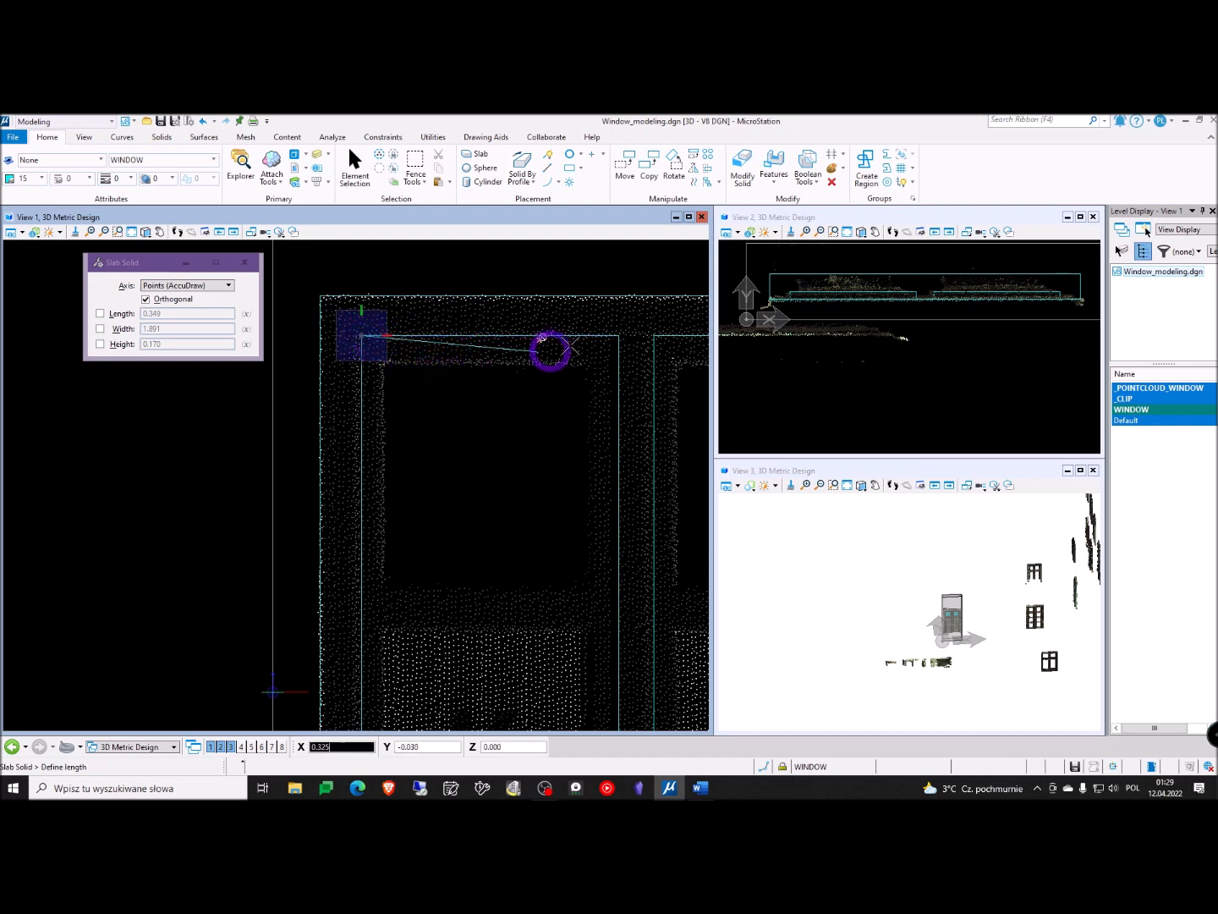
{"action": "left_click", "coordinate": [619, 335]}
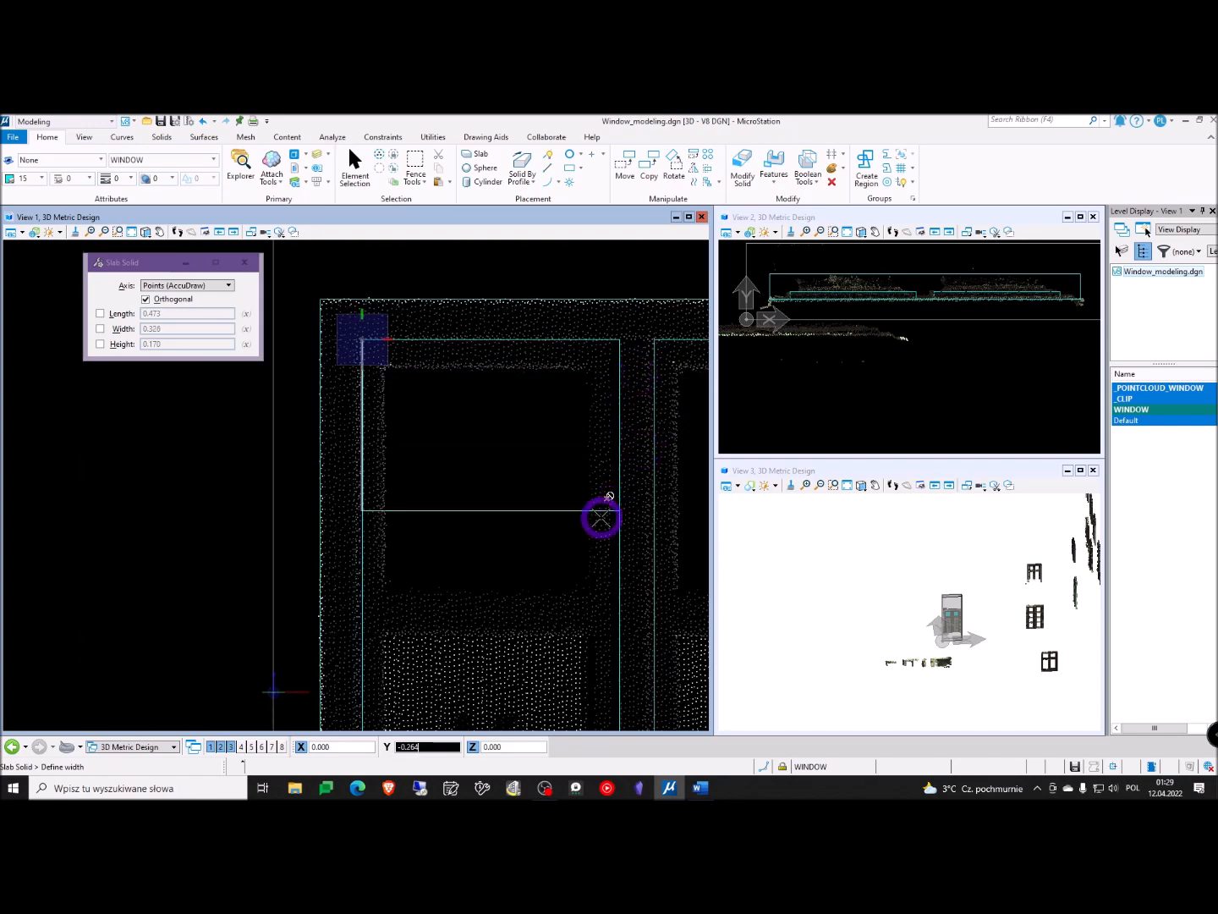
{"action": "scroll", "coordinate": [612, 472], "scroll_direction": "down", "scroll_amount": 5}
{"action": "scroll", "coordinate": [588, 555], "scroll_direction": "up", "scroll_amount": 2}
{"action": "scroll", "coordinate": [588, 555], "scroll_direction": "up", "scroll_amount": 4}
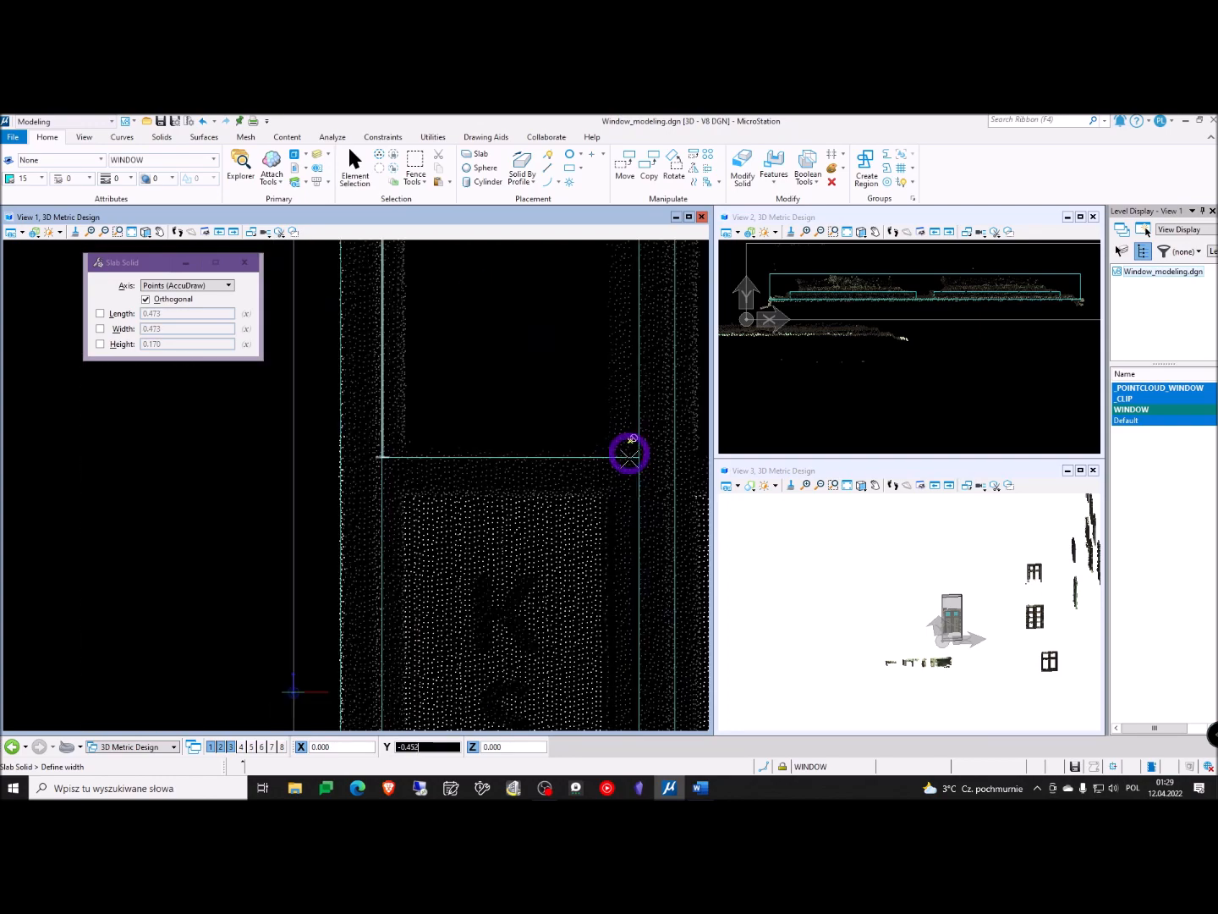
{"action": "left_click", "coordinate": [605, 458]}
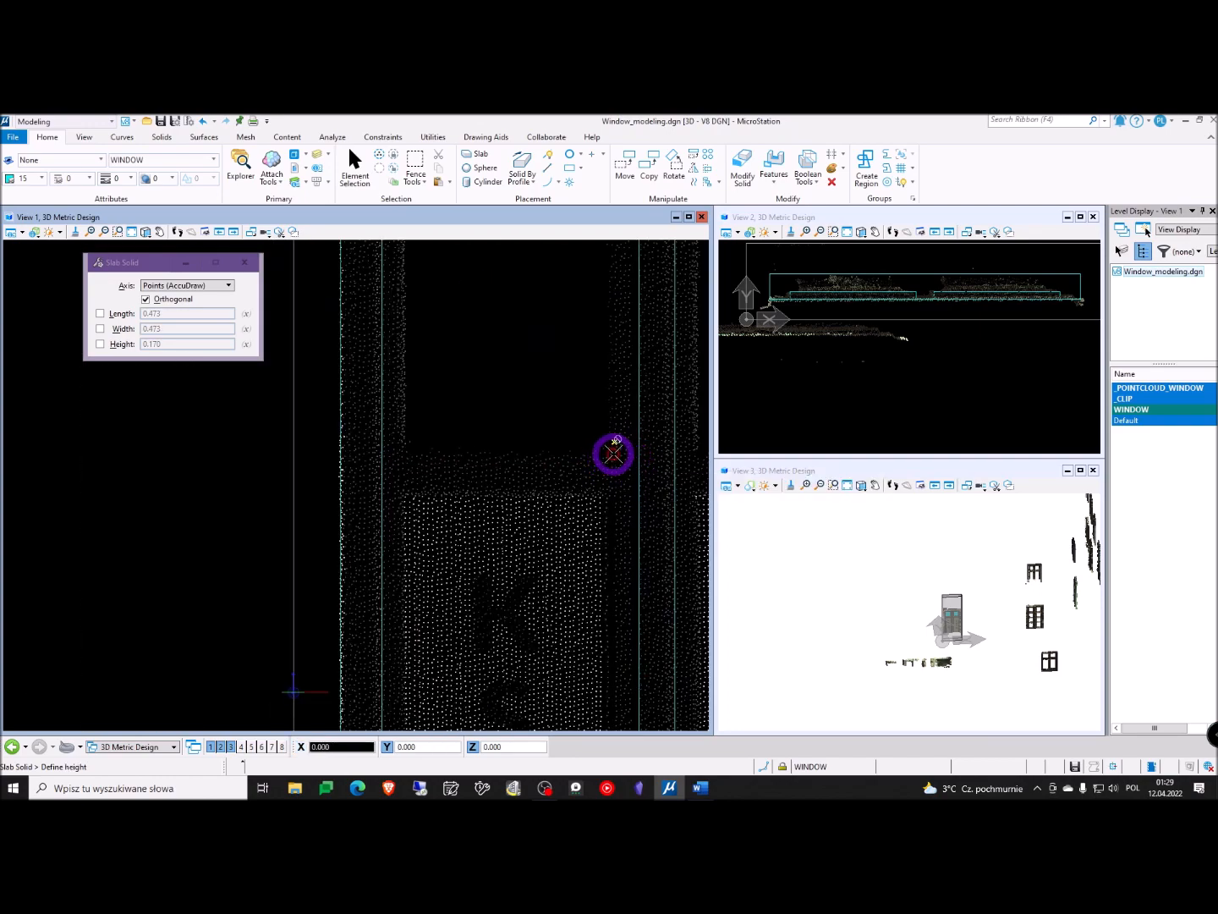
{"action": "scroll", "coordinate": [611, 451], "scroll_direction": "down", "scroll_amount": 3}
{"action": "scroll", "coordinate": [800, 329], "scroll_direction": "up", "scroll_amount": 3}
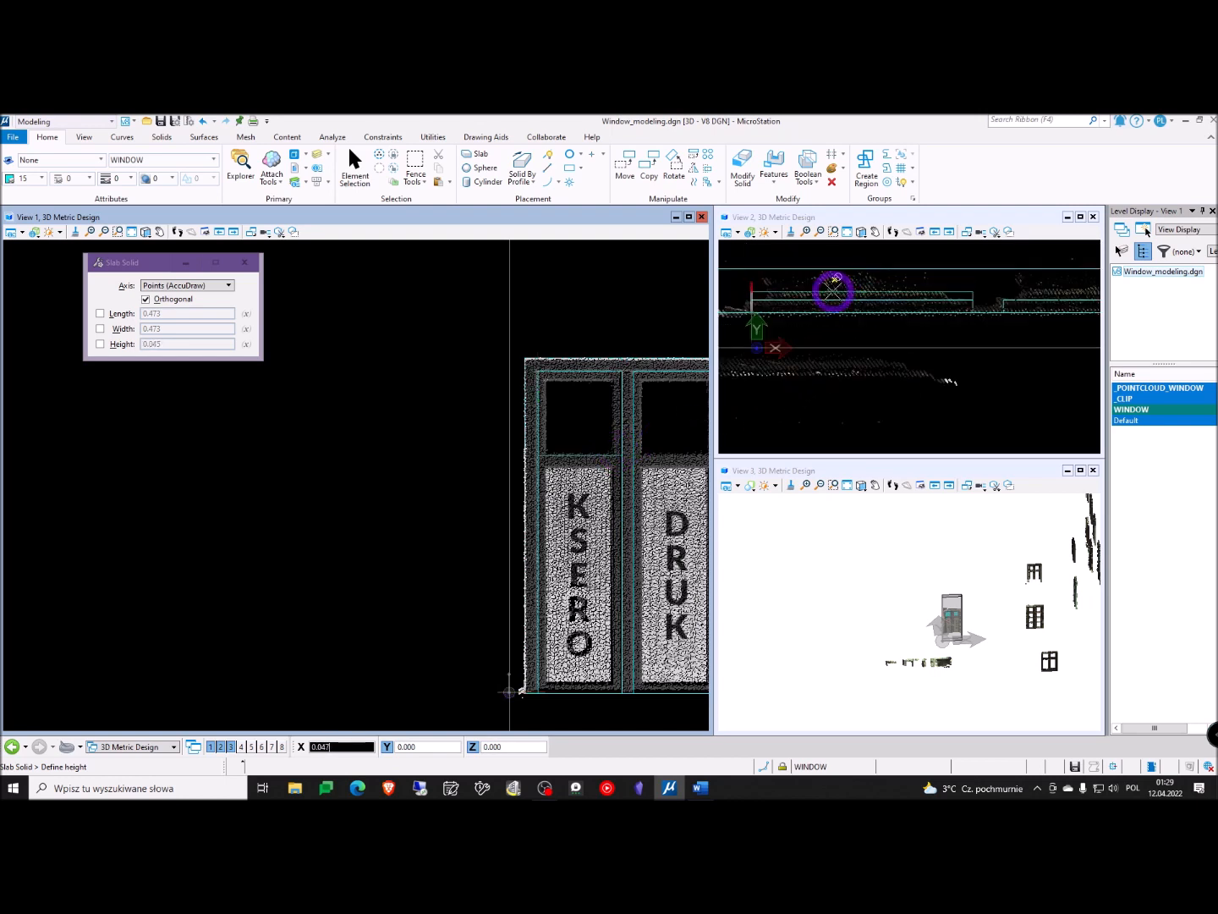
{"action": "left_click", "coordinate": [799, 330]}
{"action": "key", "text": "Escape"}
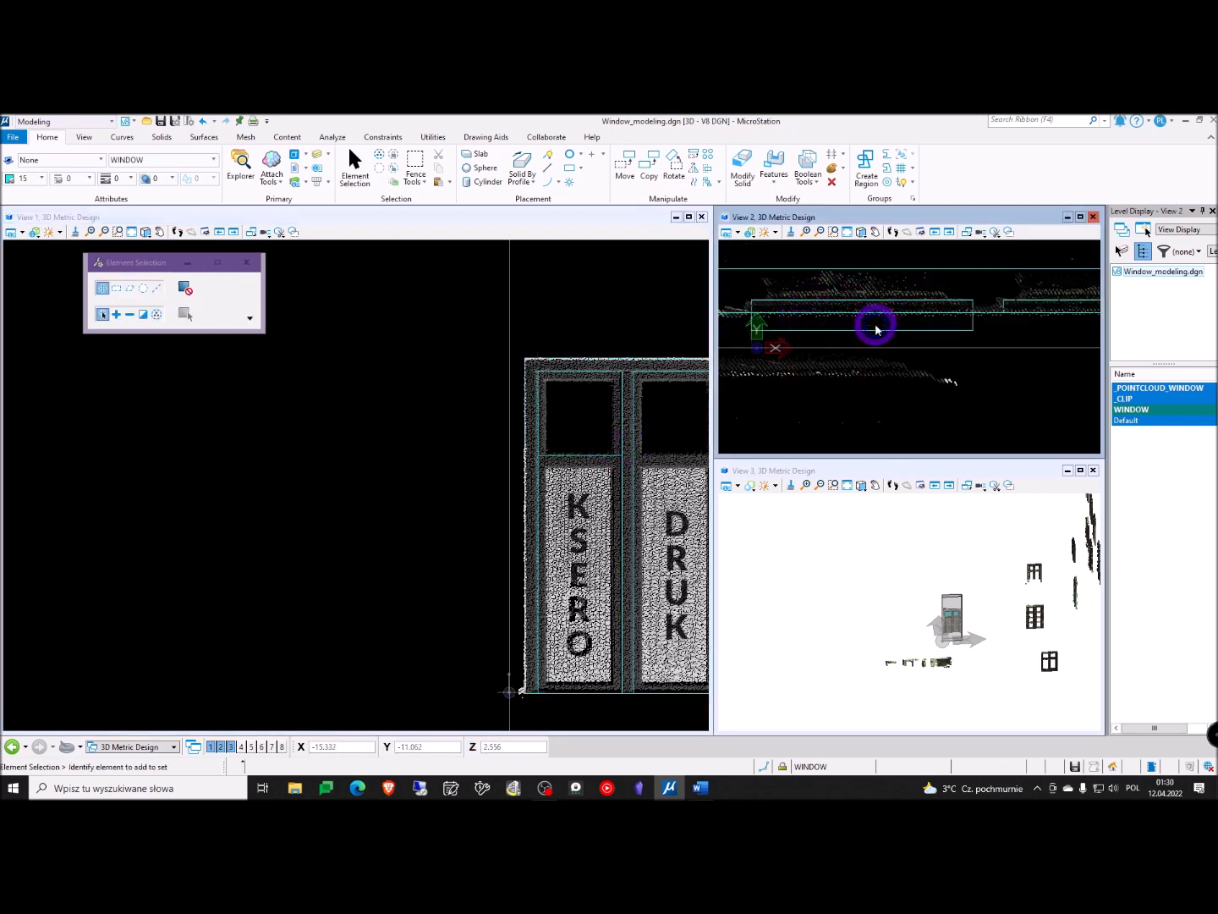
Select the new slab and move its left side inward to the left edge of the upper pane in the point cloud
{"action": "left_click", "coordinate": [976, 317]}
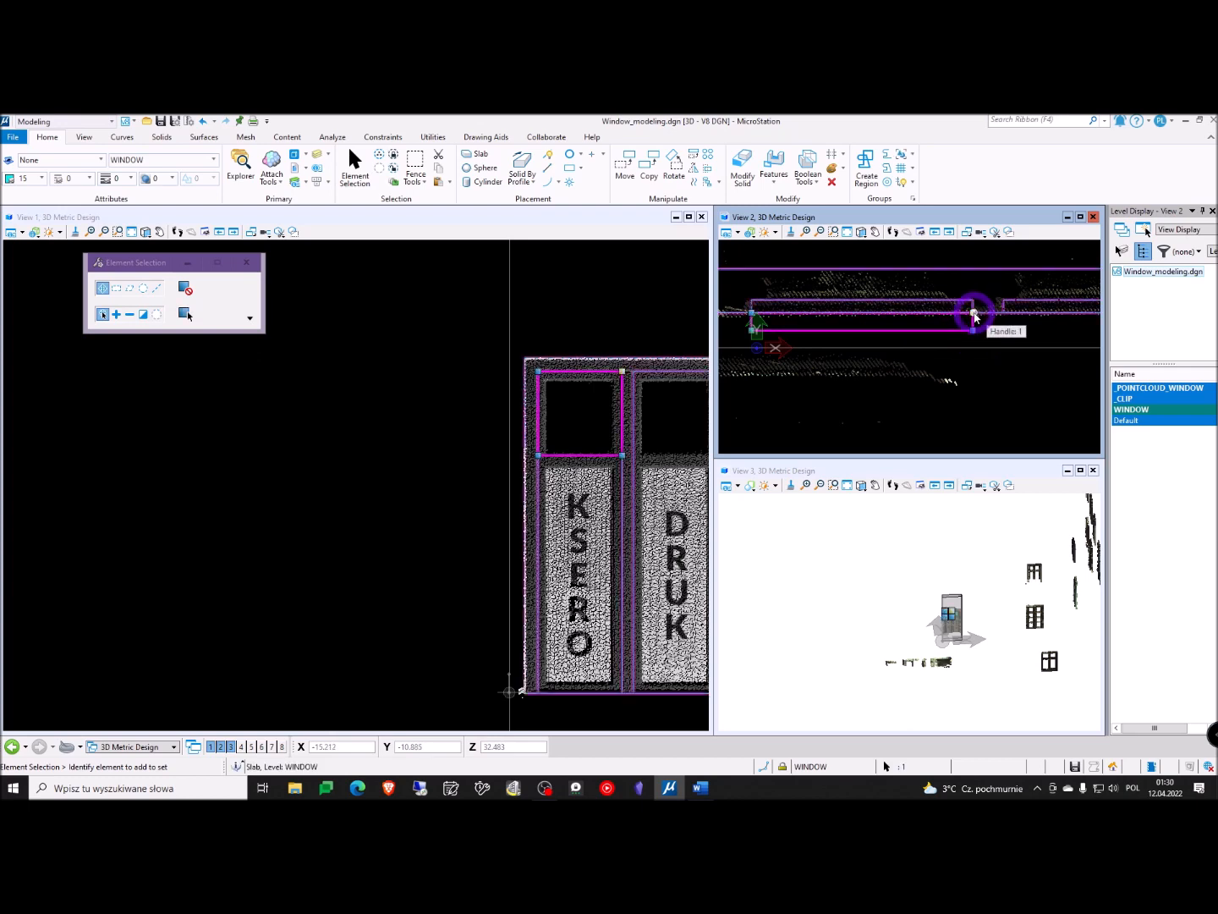
{"action": "scroll", "coordinate": [562, 427], "scroll_direction": "up", "scroll_amount": 5}
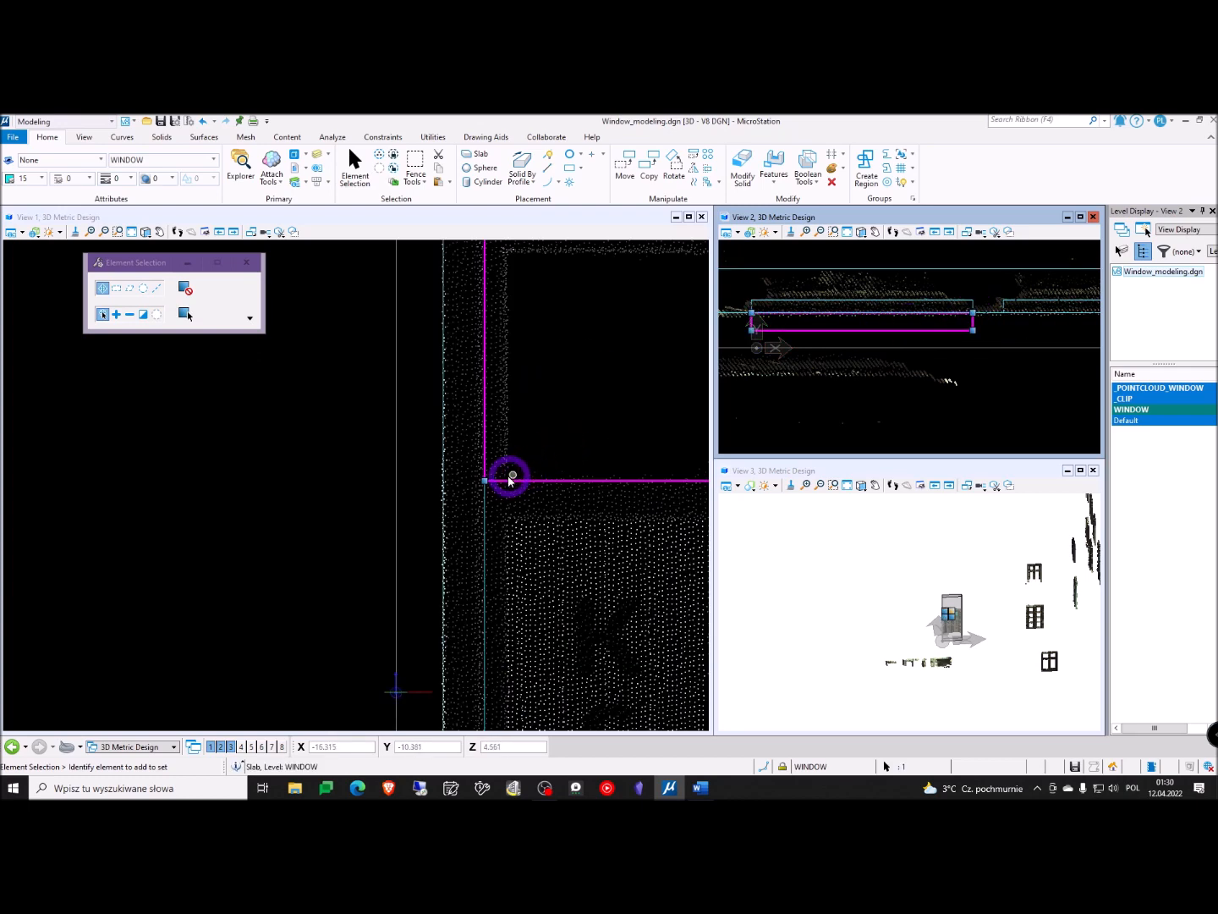
{"action": "left_click", "coordinate": [483, 480]}
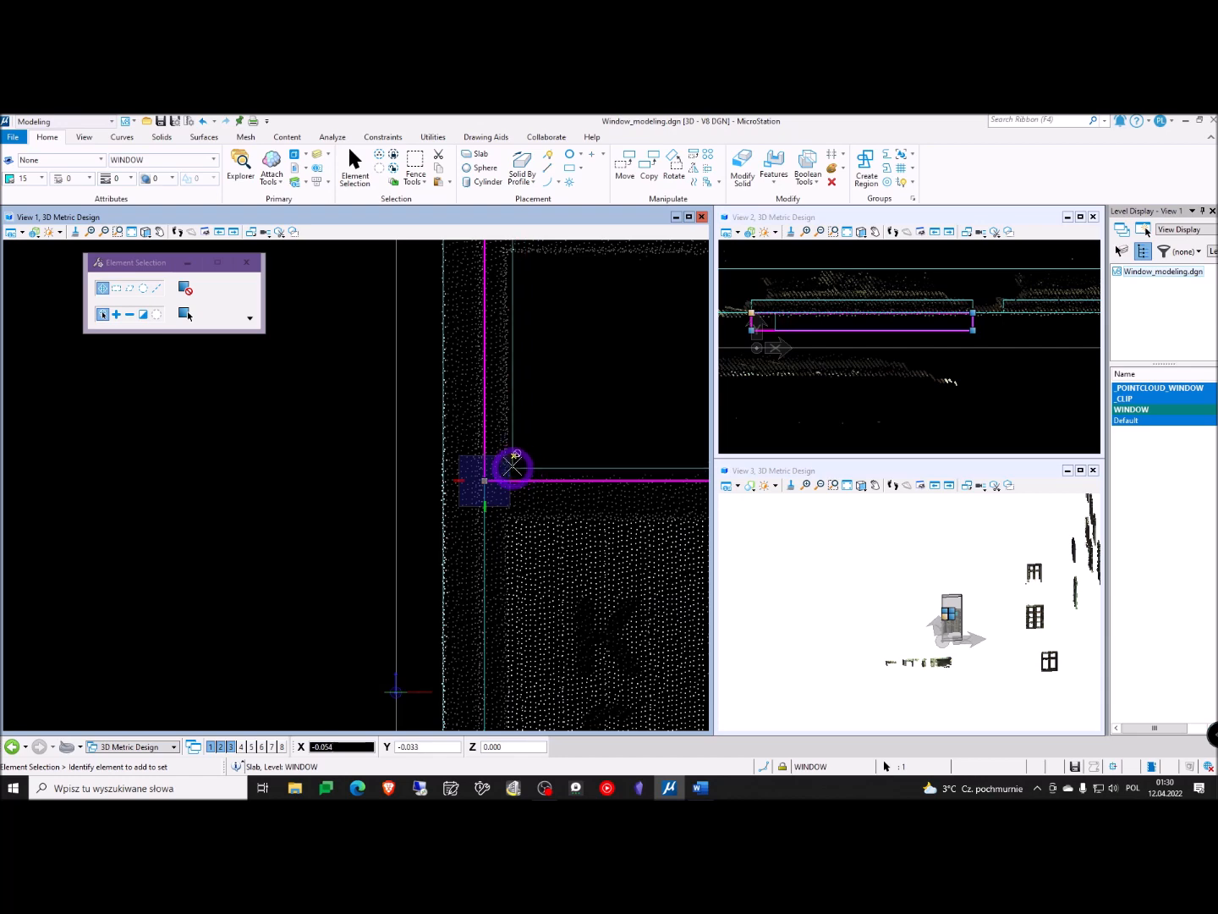
{"action": "scroll", "coordinate": [511, 457], "scroll_direction": "down", "scroll_amount": 5}
{"action": "scroll", "coordinate": [515, 335], "scroll_direction": "up", "scroll_amount": 5}
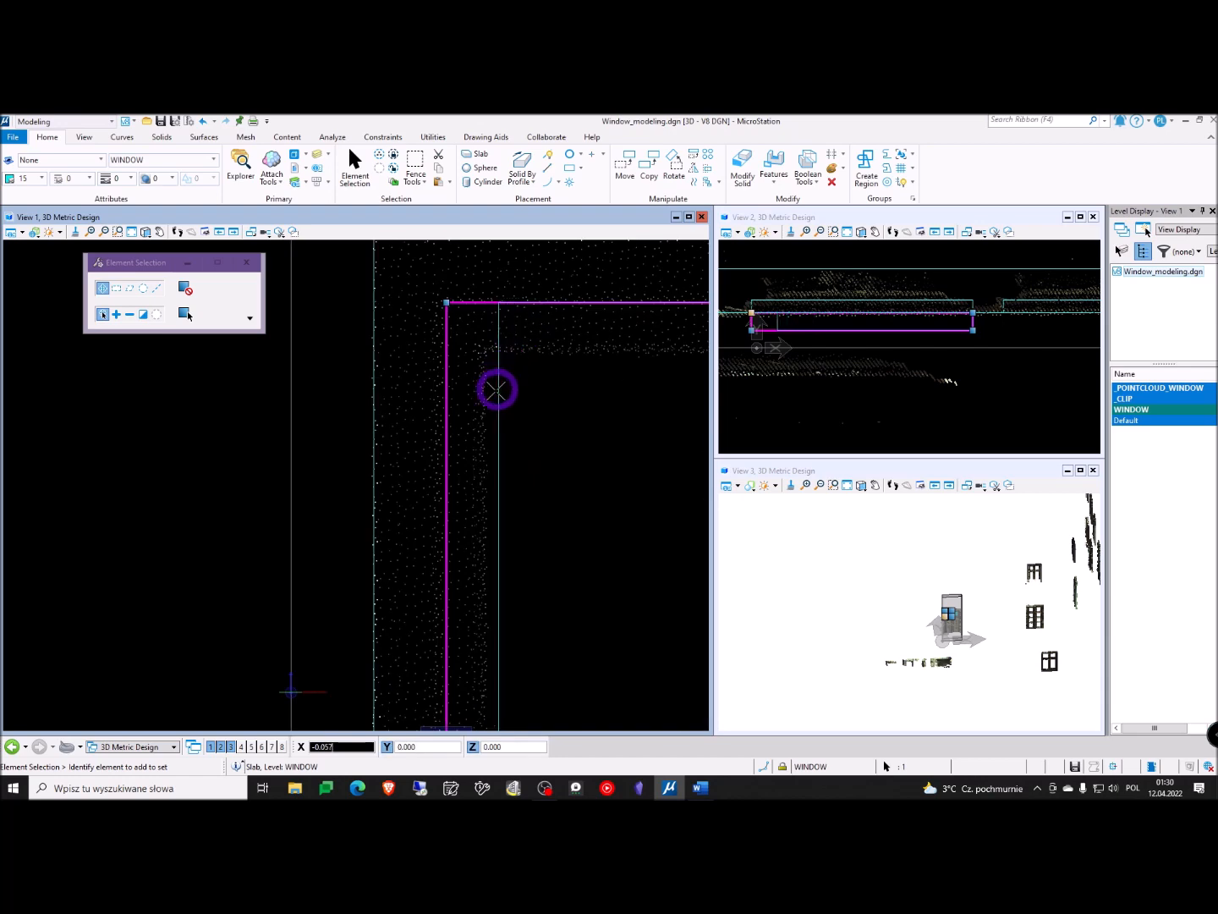
{"action": "left_click", "coordinate": [489, 387]}
{"action": "scroll", "coordinate": [489, 387], "scroll_direction": "down", "scroll_amount": 4}
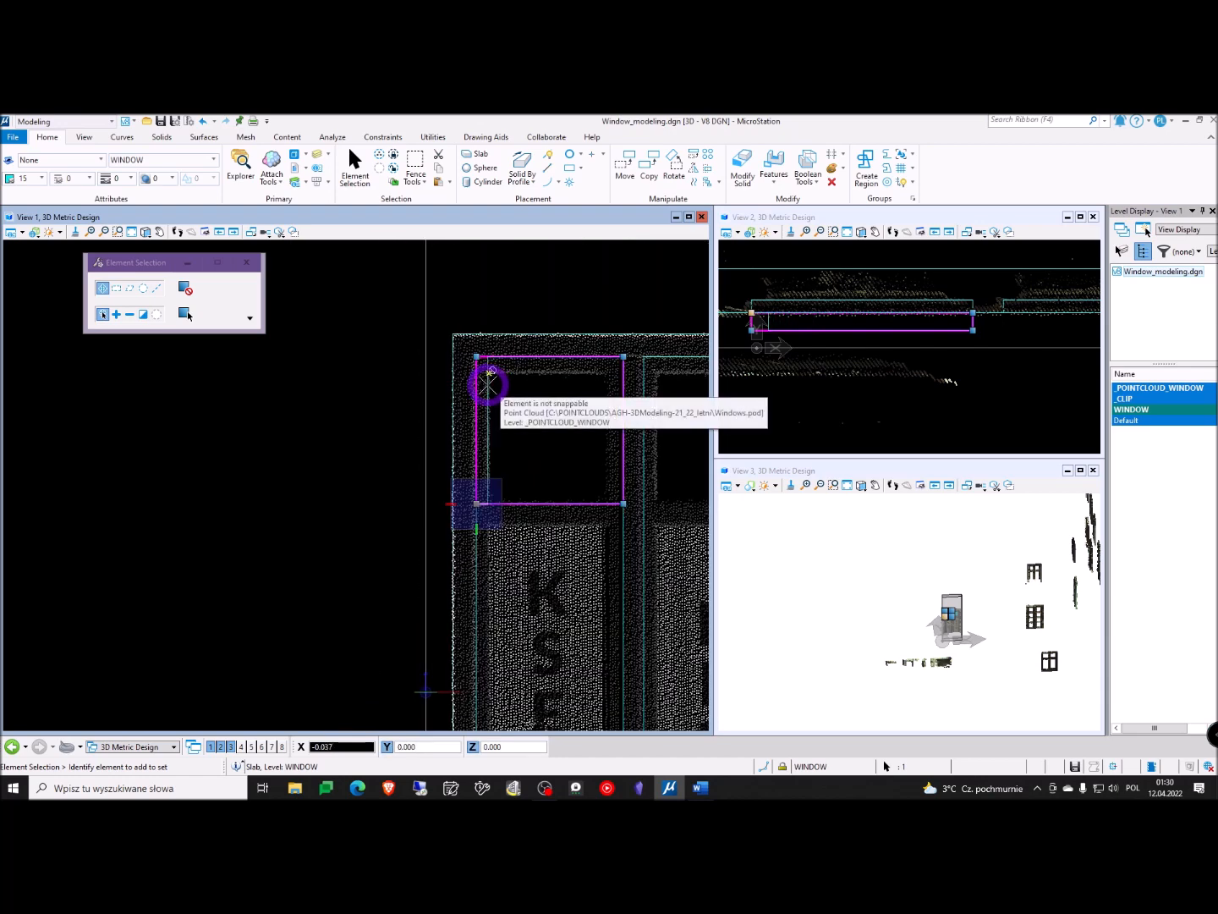
{"action": "scroll", "coordinate": [599, 361], "scroll_direction": "up", "scroll_amount": 4}
Move the slab's right side and top side inward to the upper pane's edges in the point cloud
{"action": "left_click", "coordinate": [671, 314]}
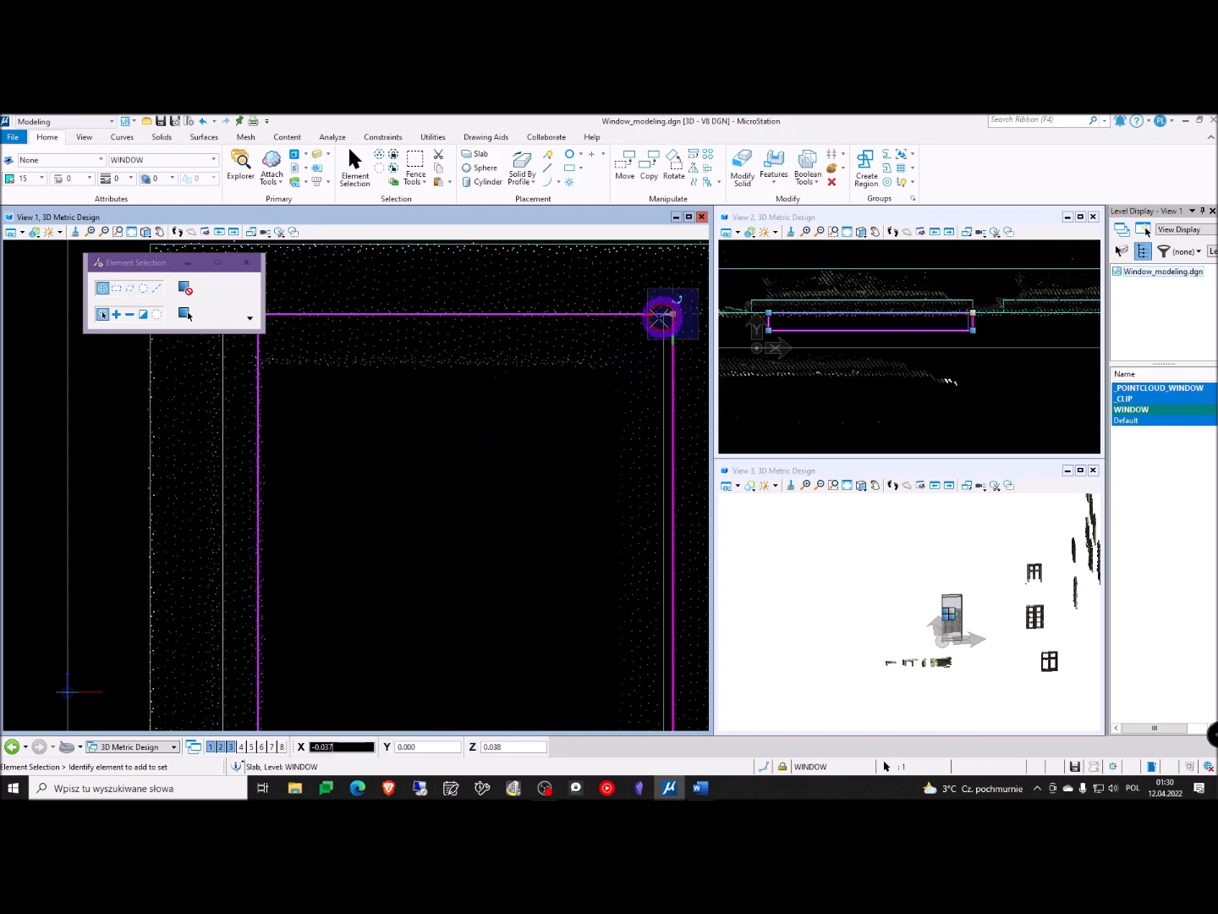
{"action": "left_click", "coordinate": [626, 316]}
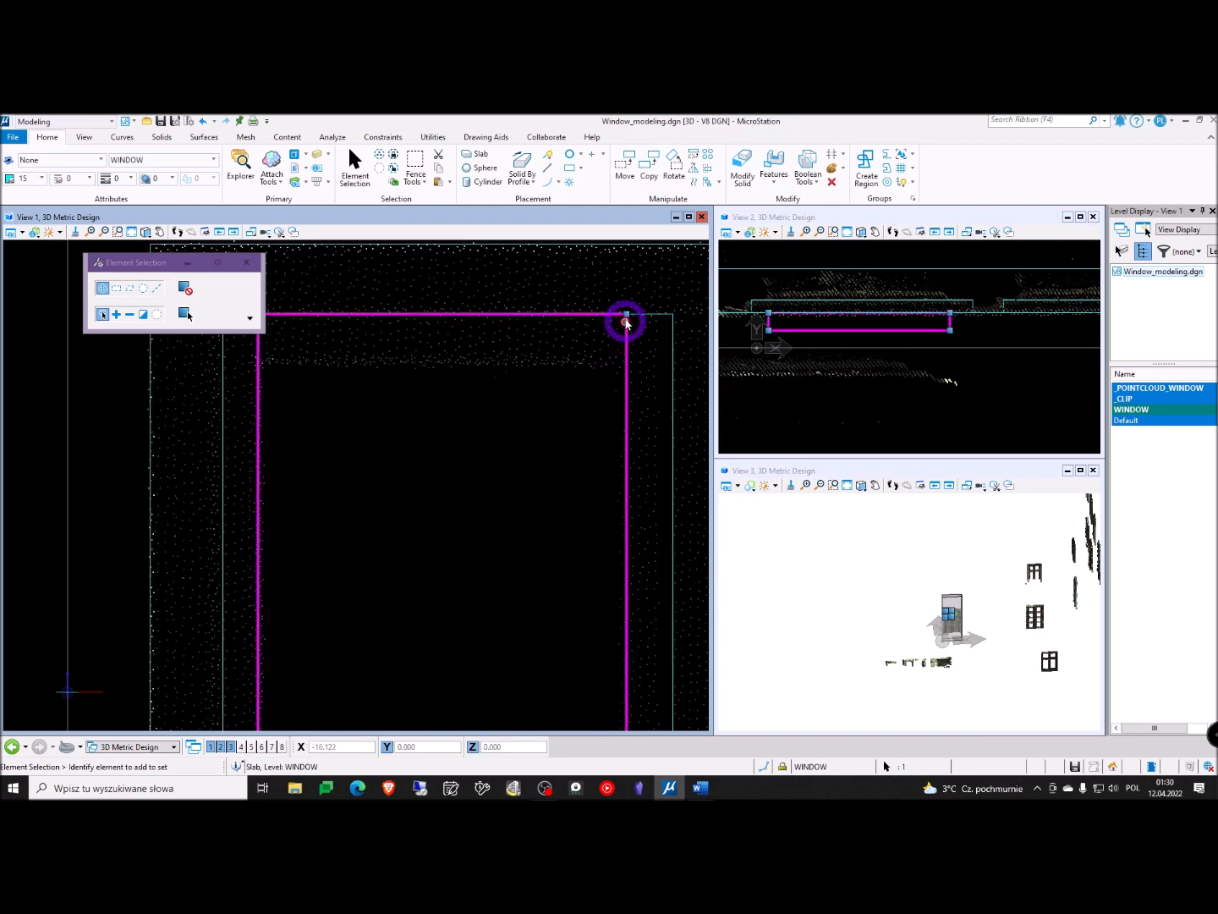
{"action": "left_click", "coordinate": [639, 361]}
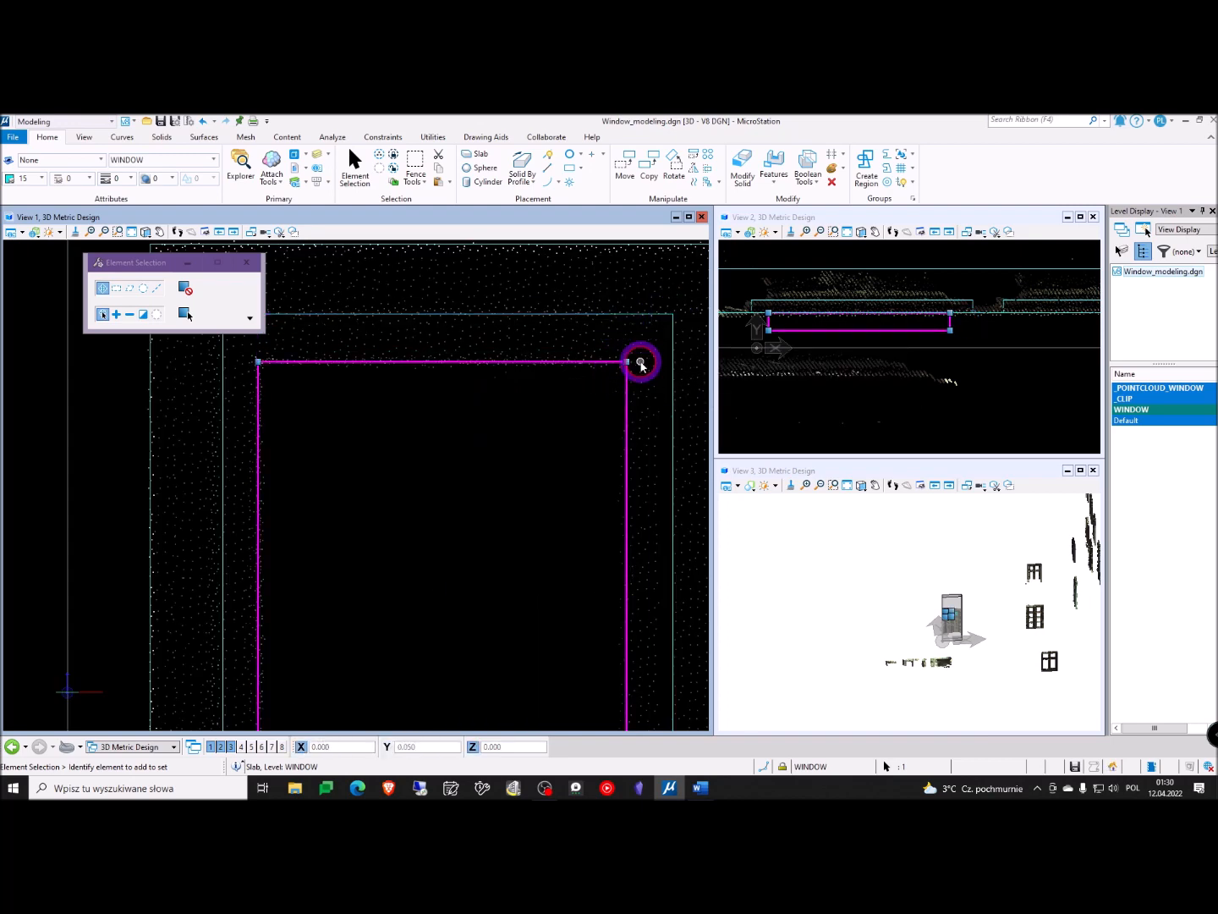
{"action": "scroll", "coordinate": [628, 360], "scroll_direction": "down", "scroll_amount": 5}
{"action": "scroll", "coordinate": [619, 377], "scroll_direction": "up", "scroll_amount": 2}
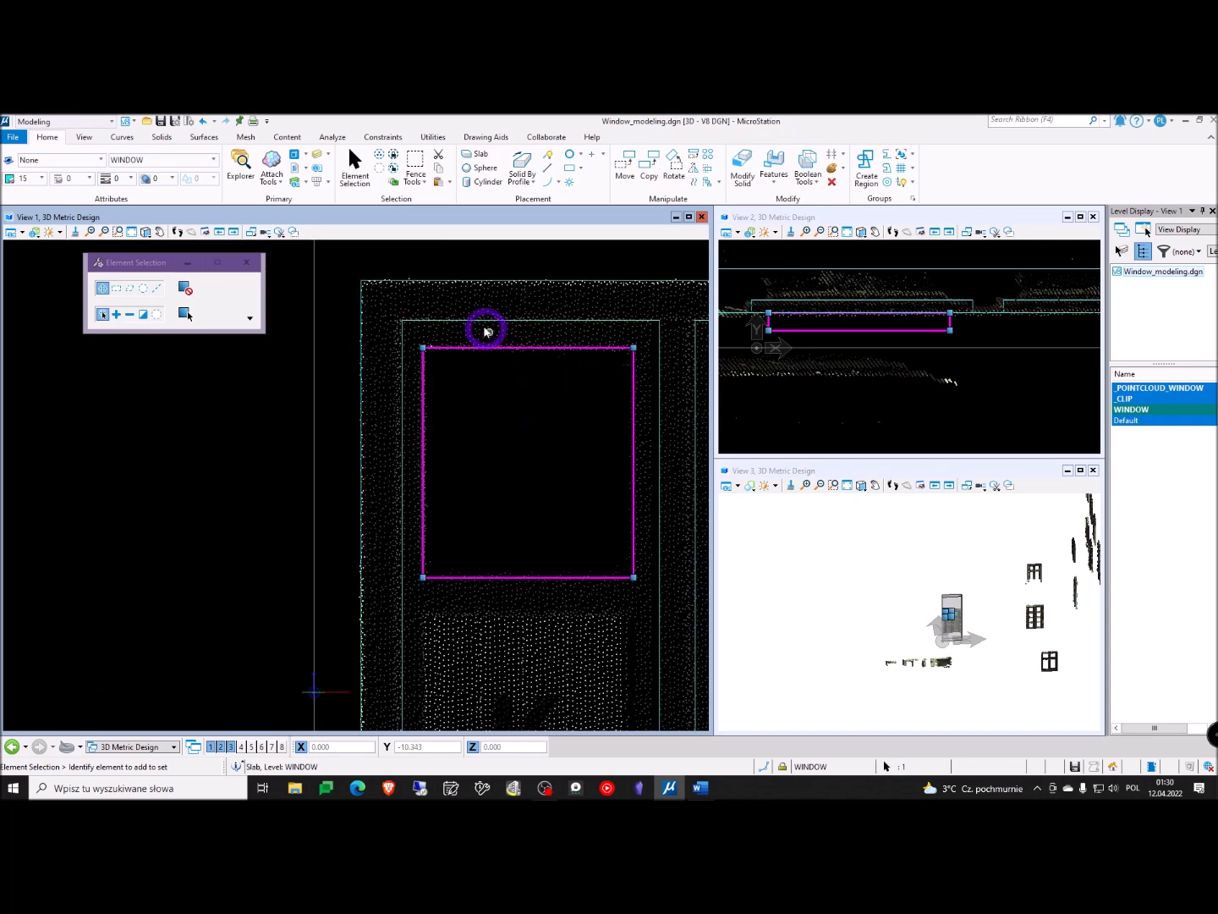
Move the pane slab horizontally by its top midpoint to centre it within the left sash, keeping its height
{"action": "left_click", "coordinate": [625, 166]}
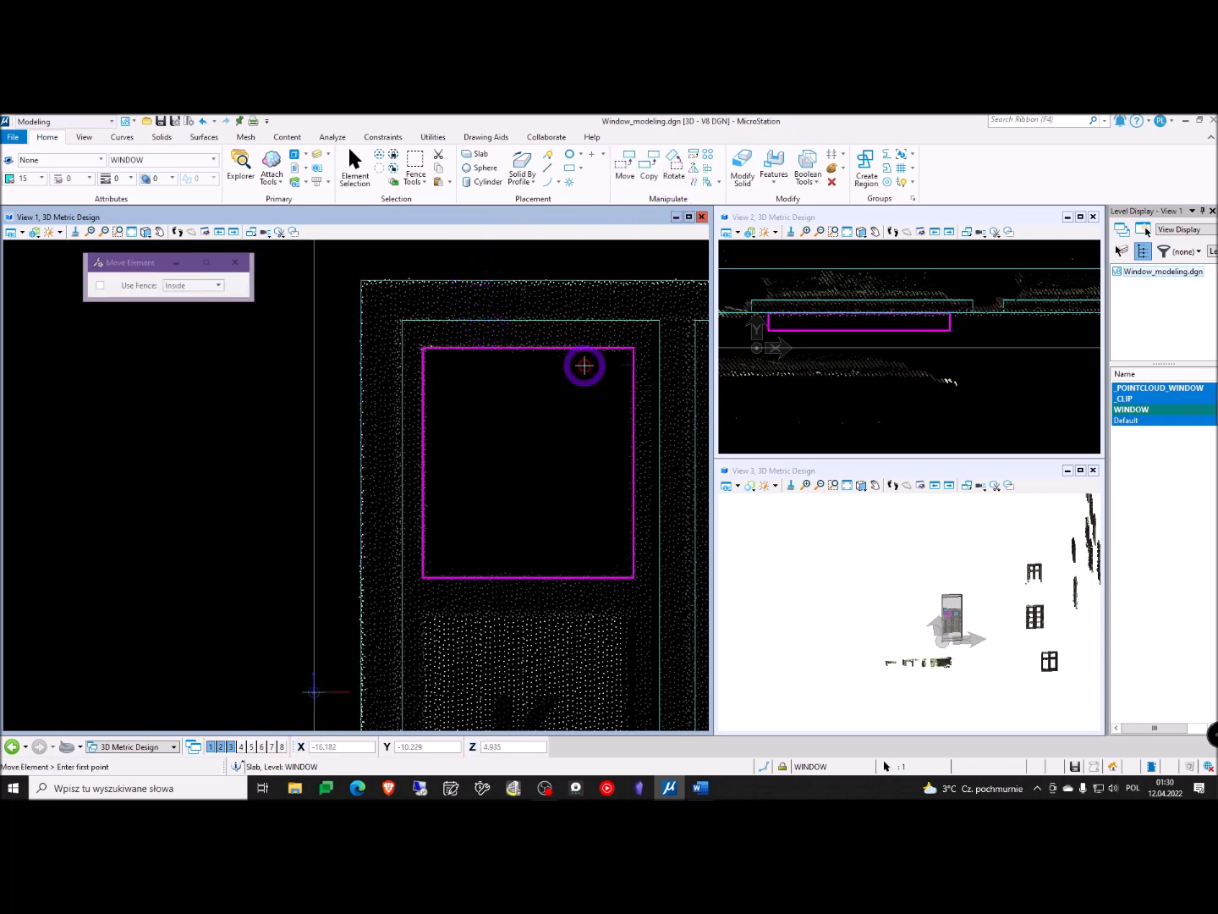
{"action": "left_click", "coordinate": [526, 347]}
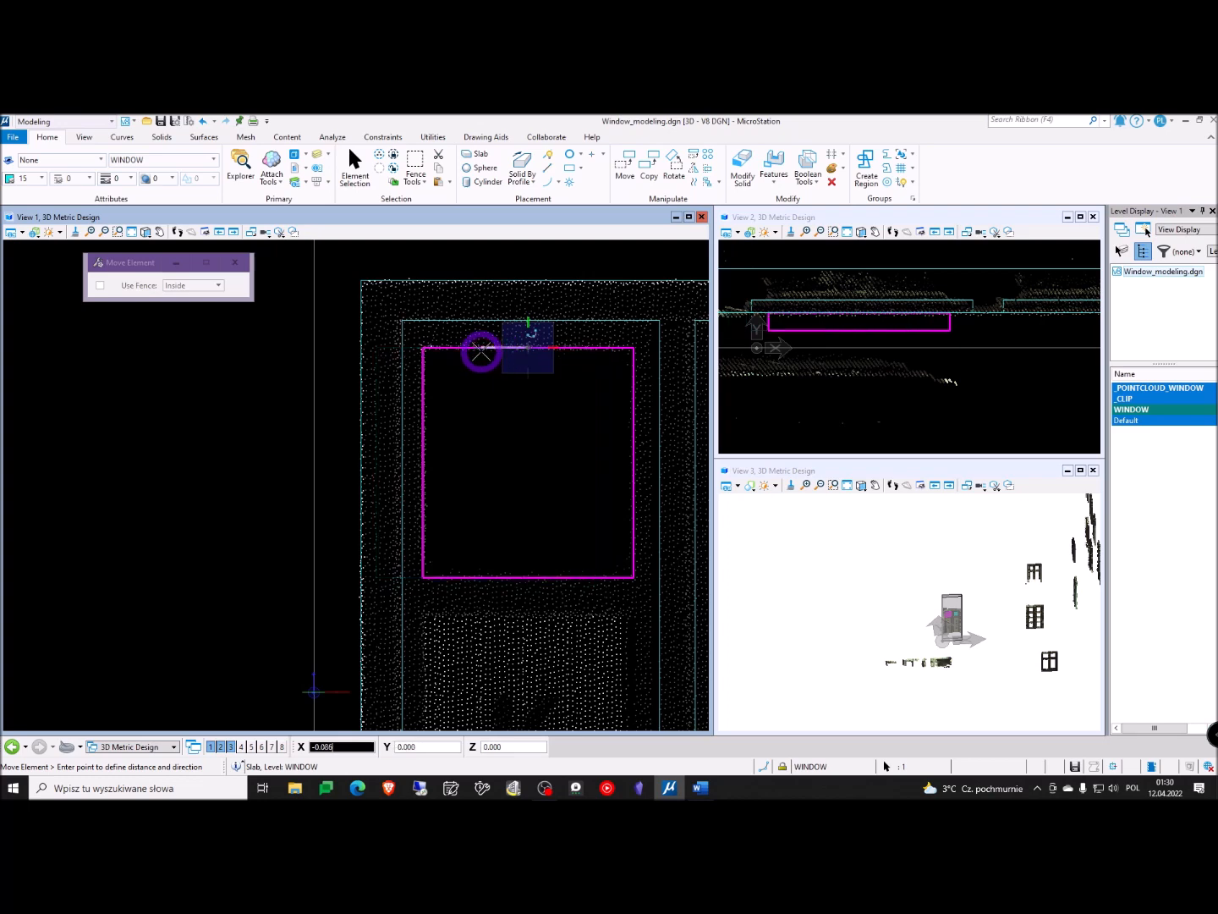
{"action": "left_click", "coordinate": [529, 320]}
{"action": "right_click", "coordinate": [556, 386]}
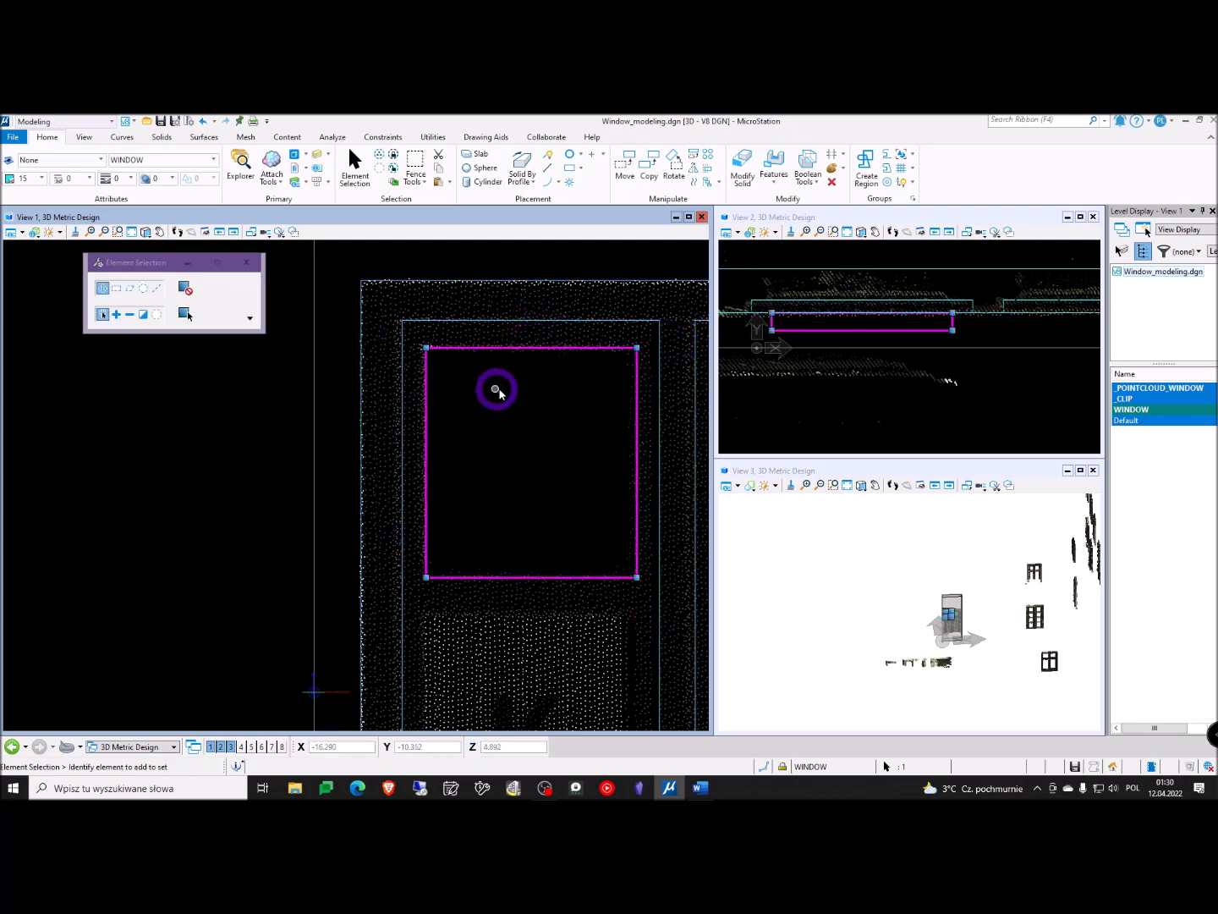
{"action": "scroll", "coordinate": [494, 391], "scroll_direction": "down", "scroll_amount": 4}
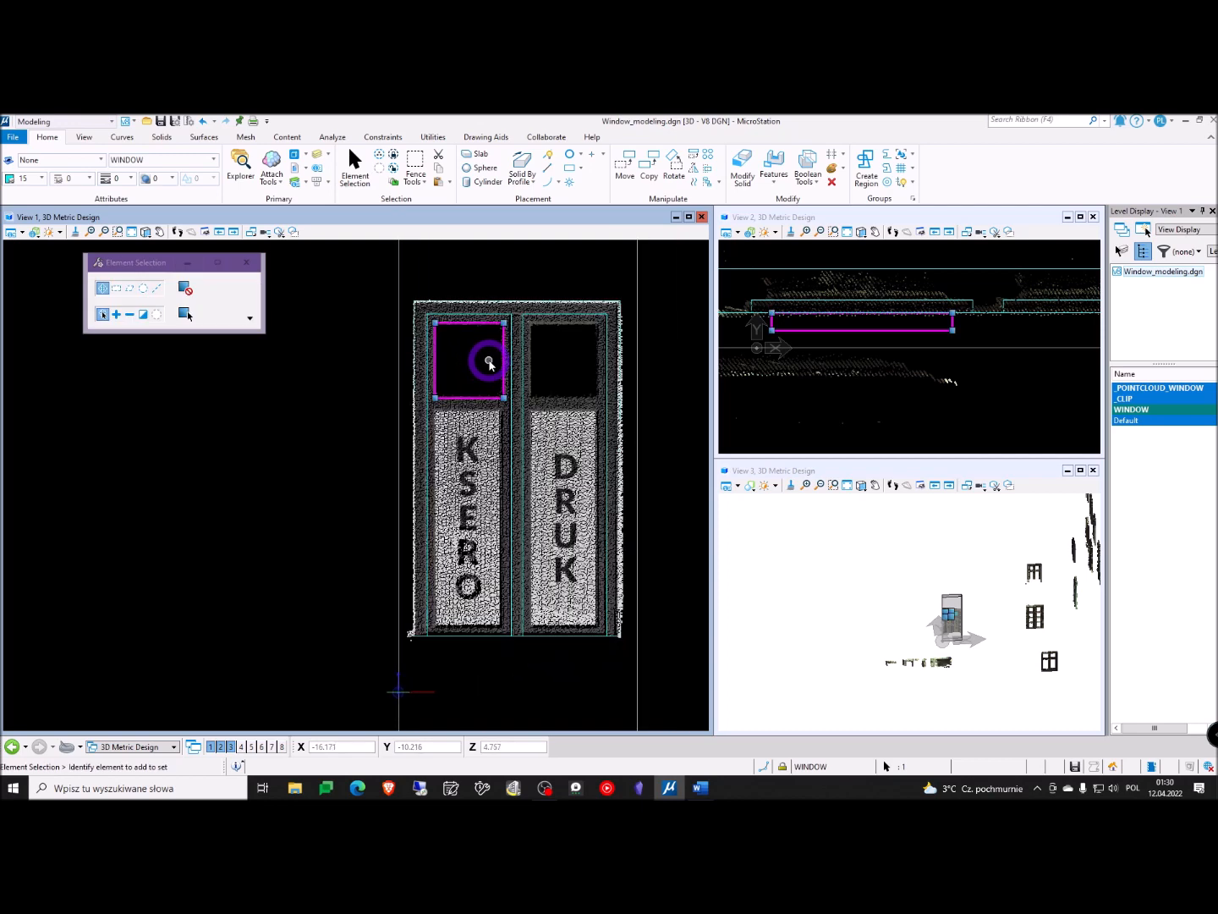
{"action": "left_click", "coordinate": [648, 164]}
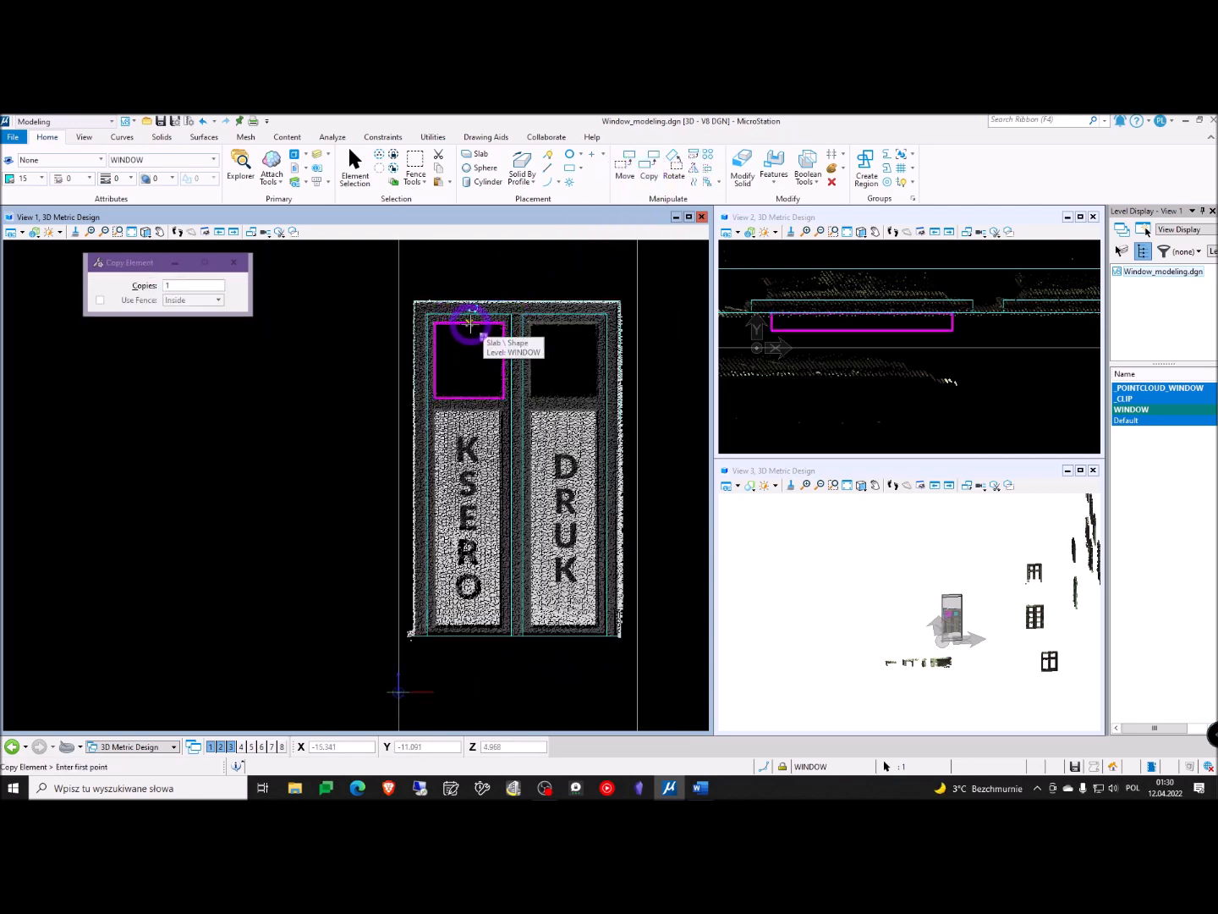
{"action": "right_click", "coordinate": [470, 324]}
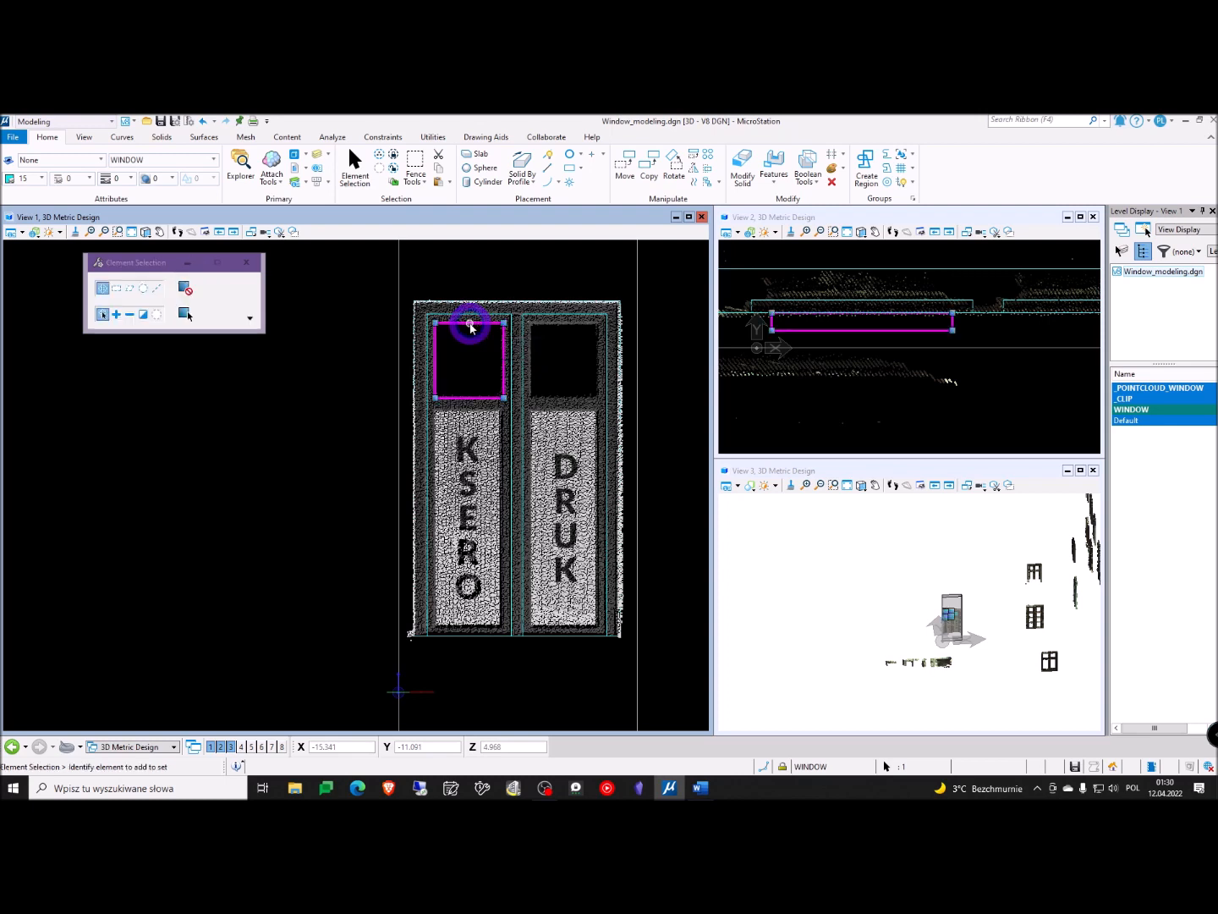
In View 2, move the pane slab's back side about 0.042 deeper, past the sash recess to the glass points
{"action": "left_click", "coordinate": [954, 312]}
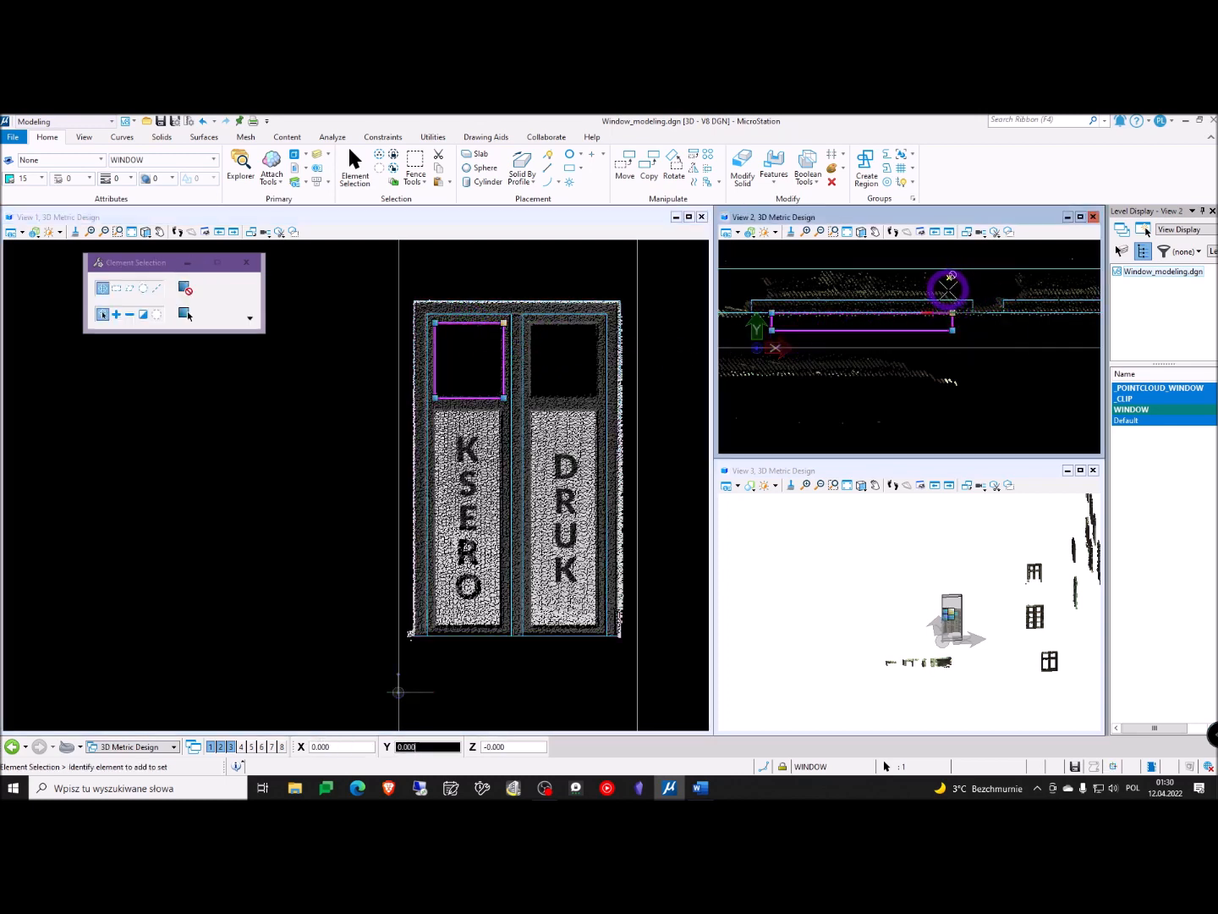
{"action": "scroll", "coordinate": [939, 304], "scroll_direction": "up", "scroll_amount": 2}
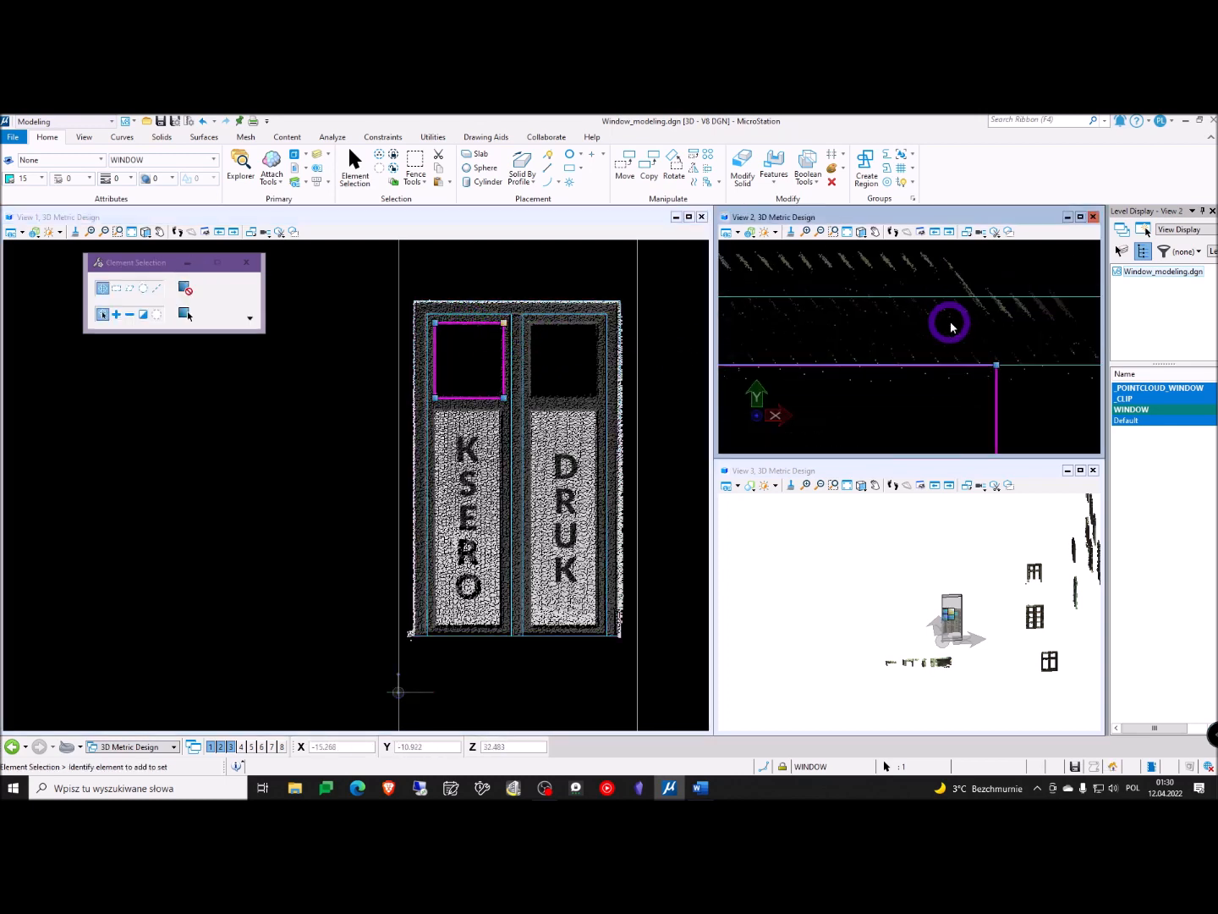
{"action": "left_click", "coordinate": [992, 363]}
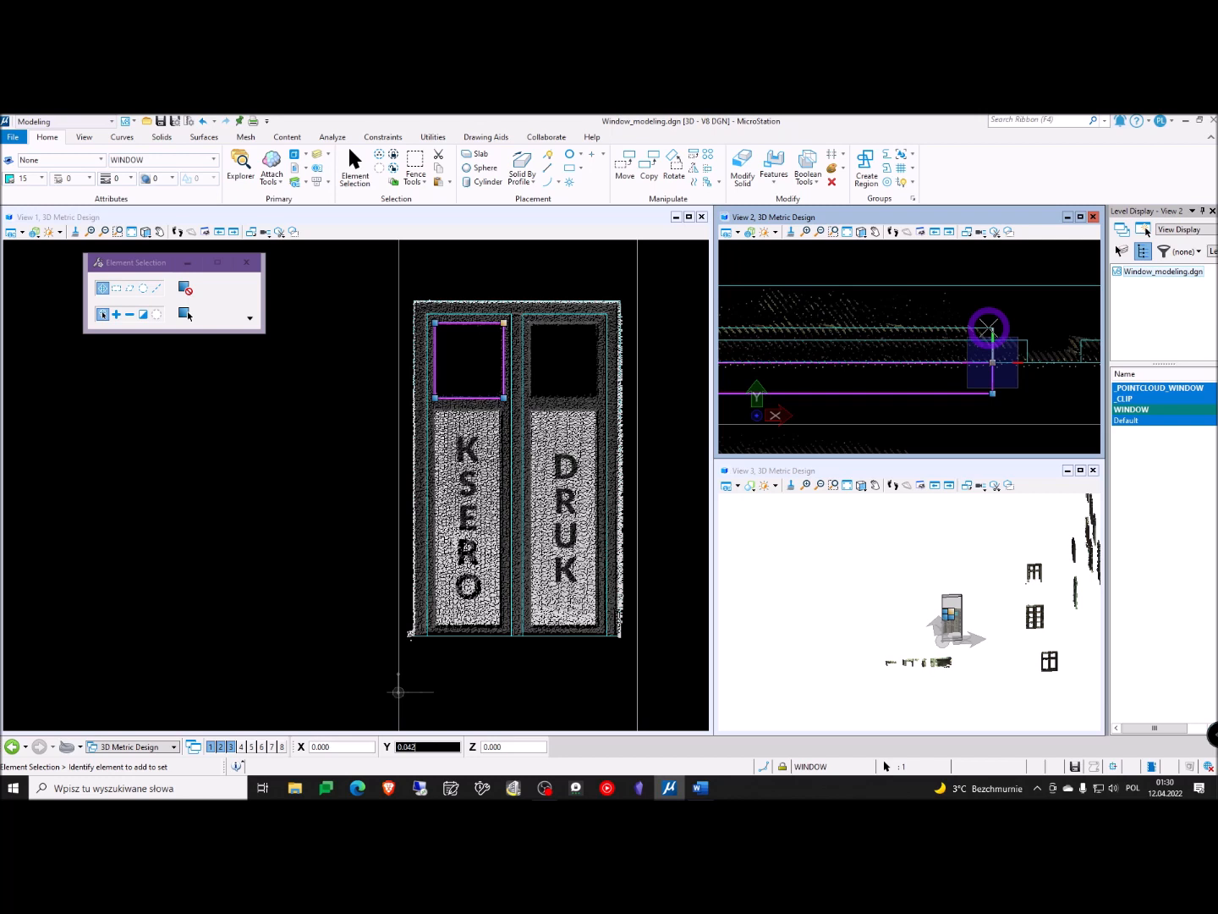
{"action": "left_click", "coordinate": [988, 328]}
{"action": "scroll", "coordinate": [915, 338], "scroll_direction": "down", "scroll_amount": 3}
{"action": "scroll", "coordinate": [877, 325], "scroll_direction": "up", "scroll_amount": 2}
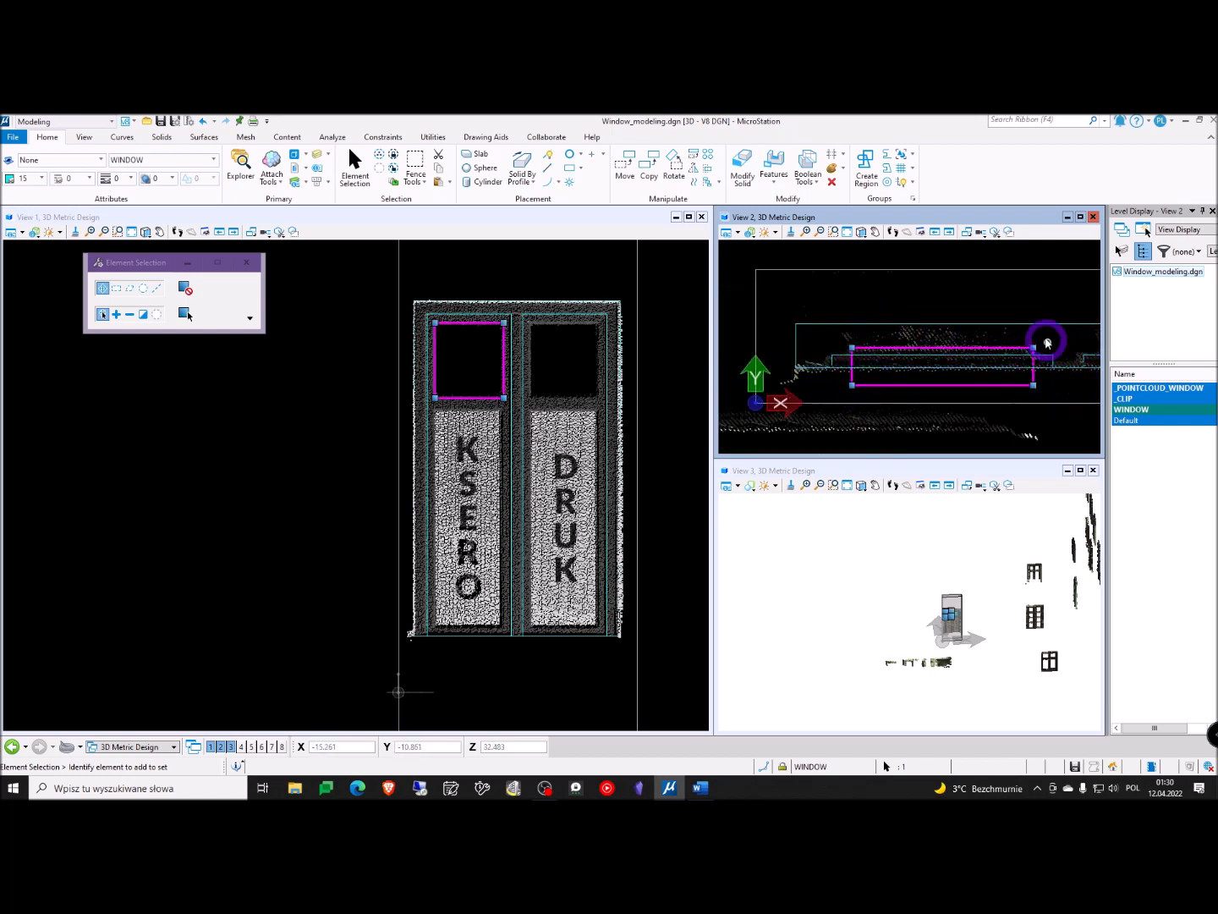
Copy the upper pane slab by its top midpoint straight down about 0.489 to the lower pane's top edge
{"action": "left_click", "coordinate": [469, 362]}
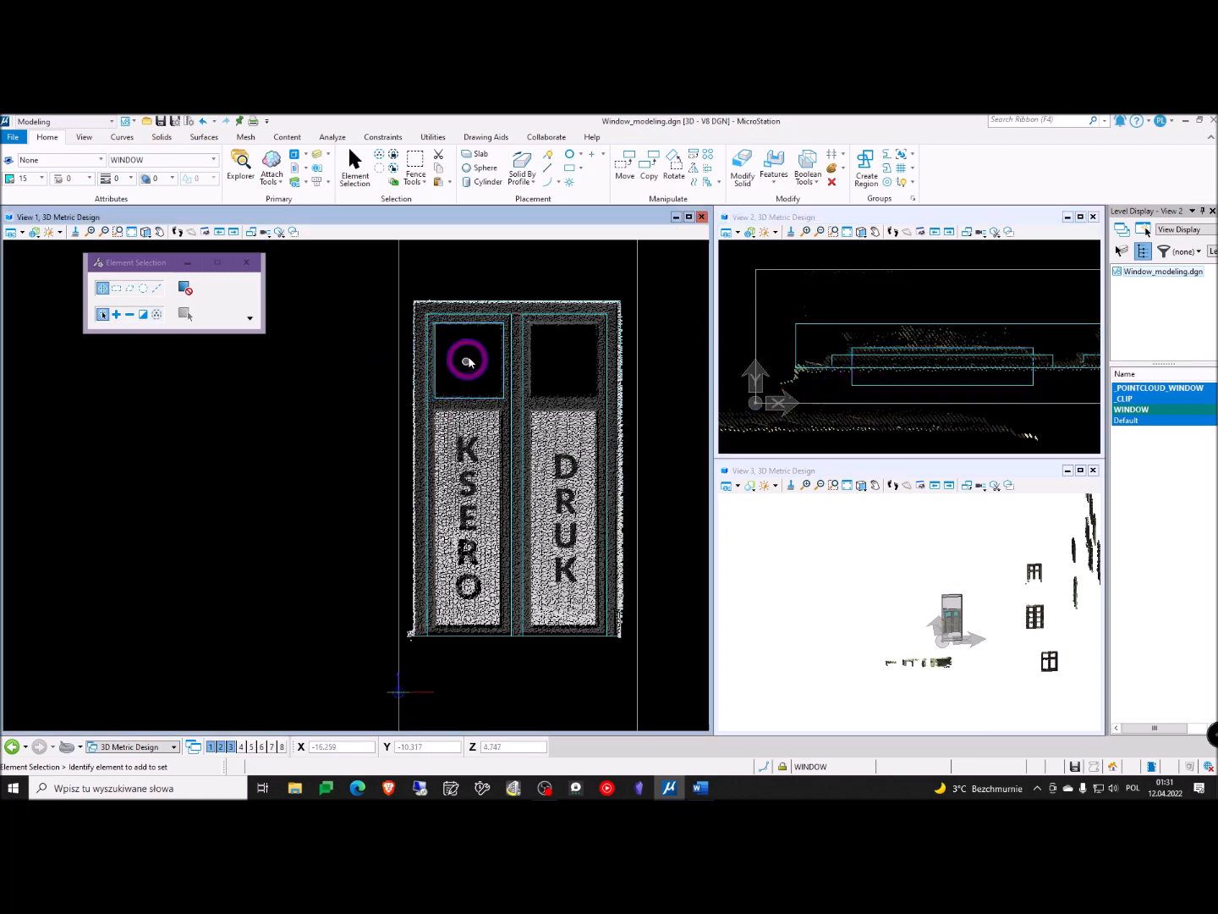
{"action": "left_click", "coordinate": [476, 330]}
{"action": "scroll", "coordinate": [457, 337], "scroll_direction": "up", "scroll_amount": 2}
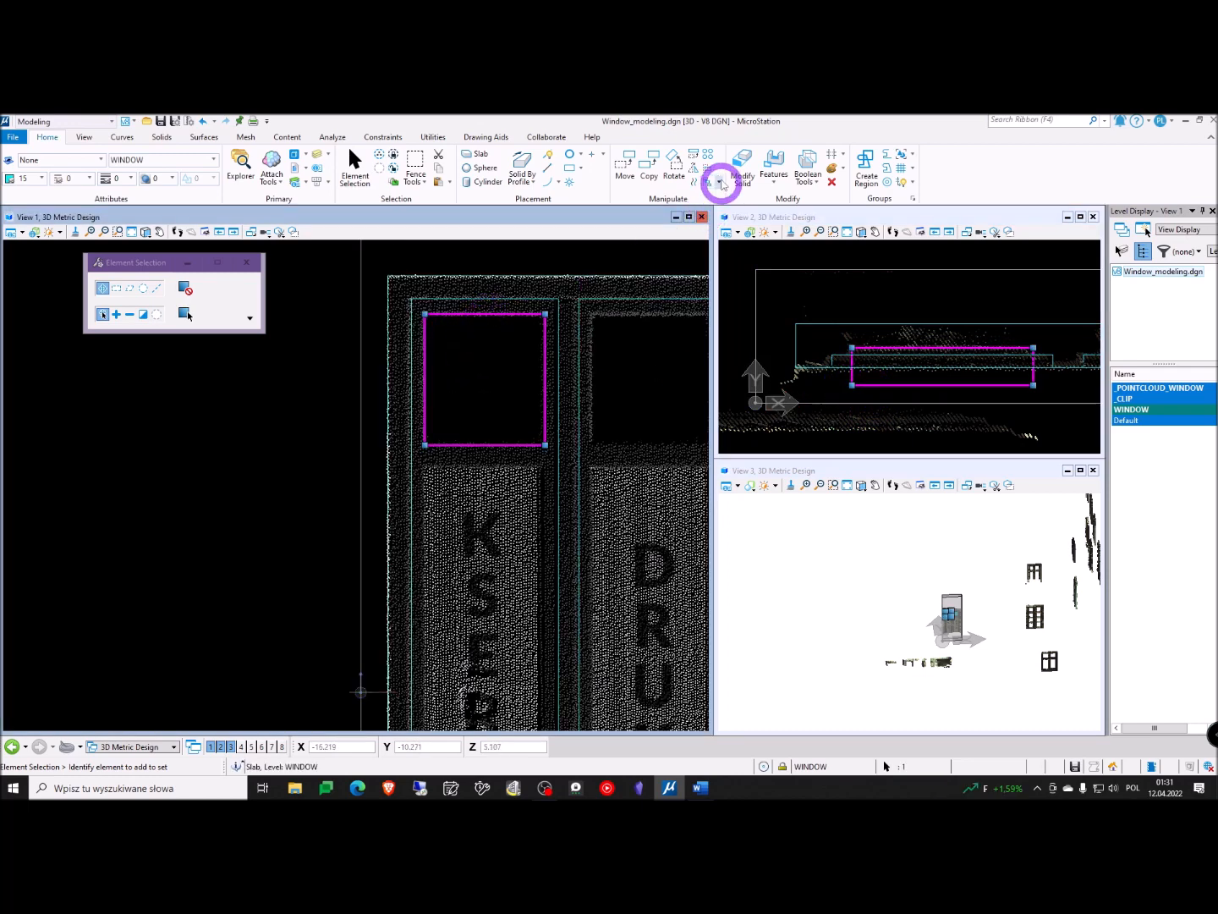
{"action": "left_click", "coordinate": [648, 165]}
{"action": "left_click", "coordinate": [485, 314]}
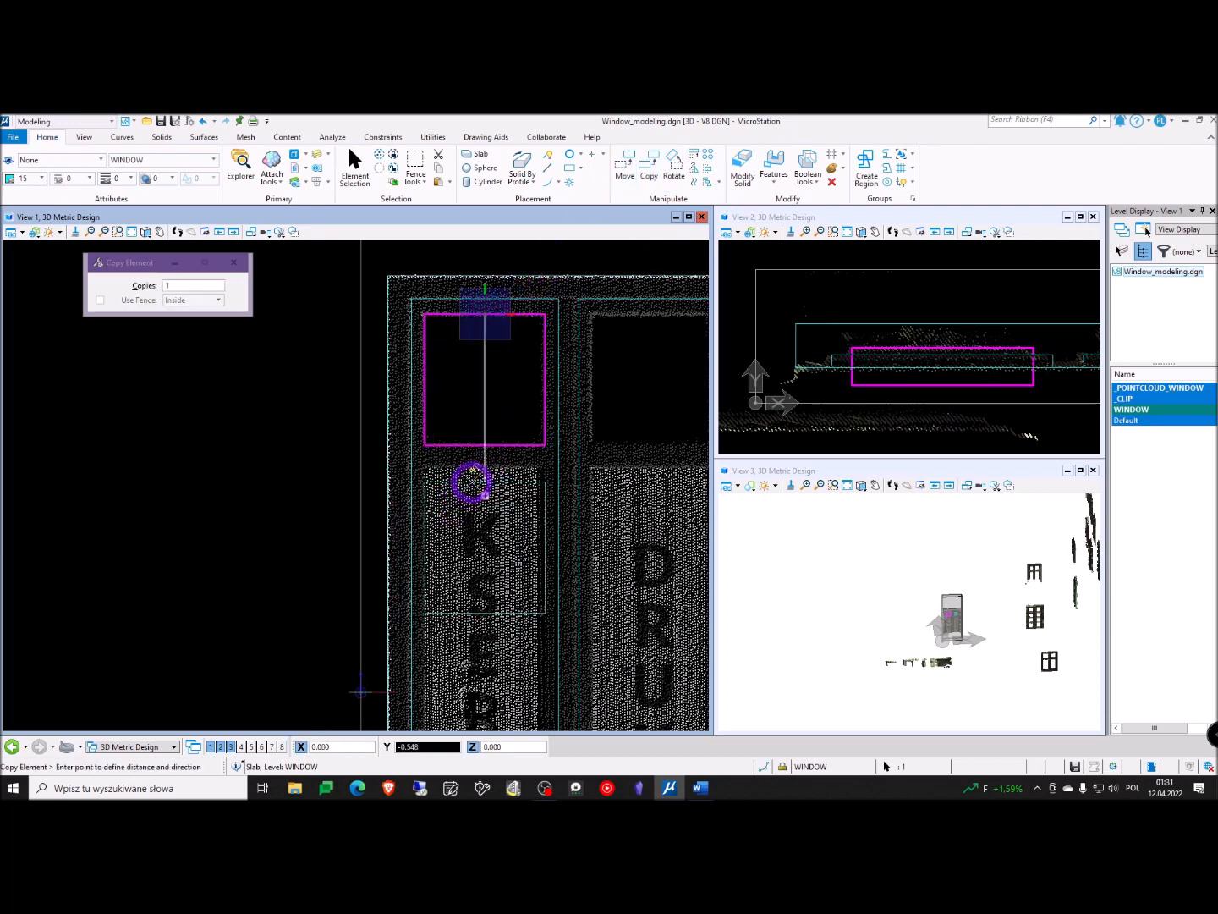
{"action": "scroll", "coordinate": [471, 484], "scroll_direction": "up", "scroll_amount": 4}
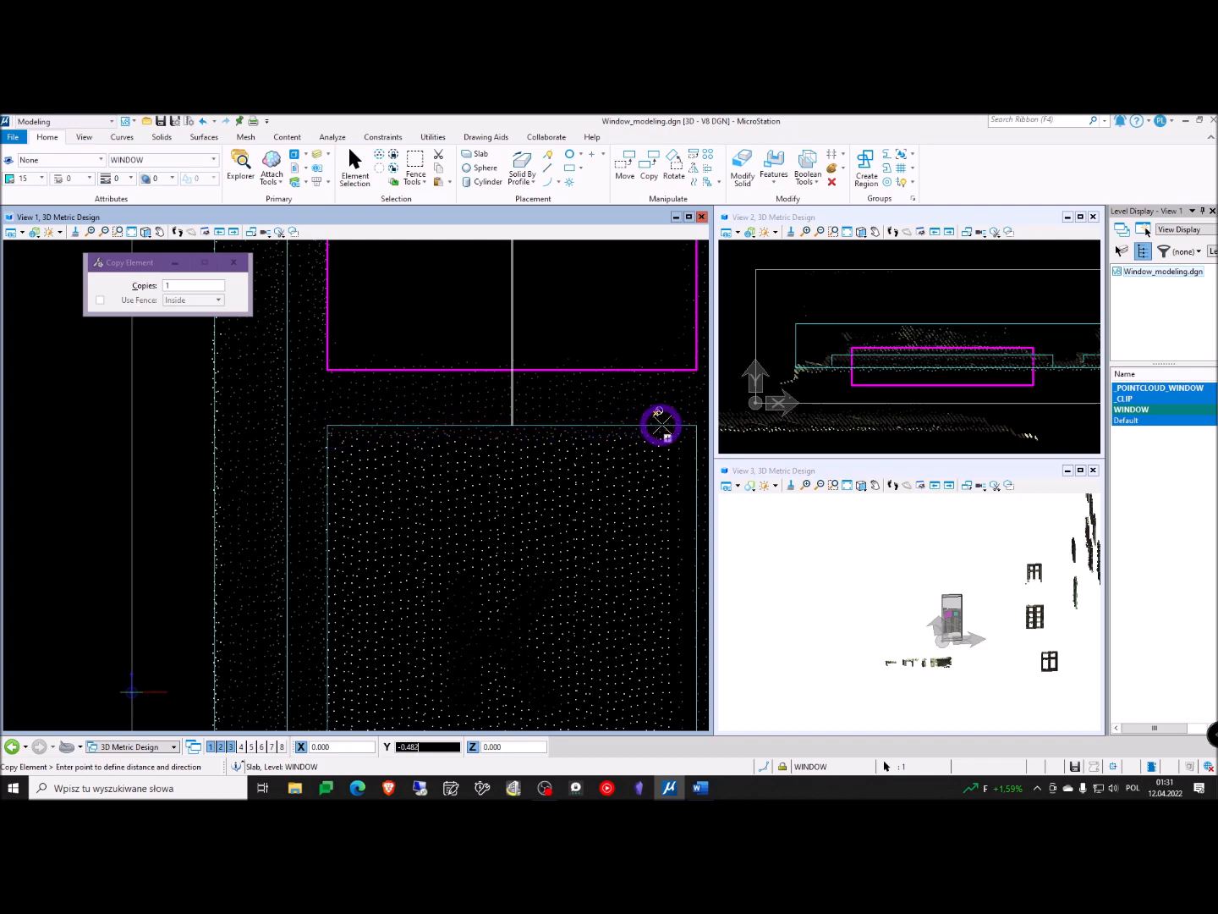
{"action": "left_click", "coordinate": [420, 432]}
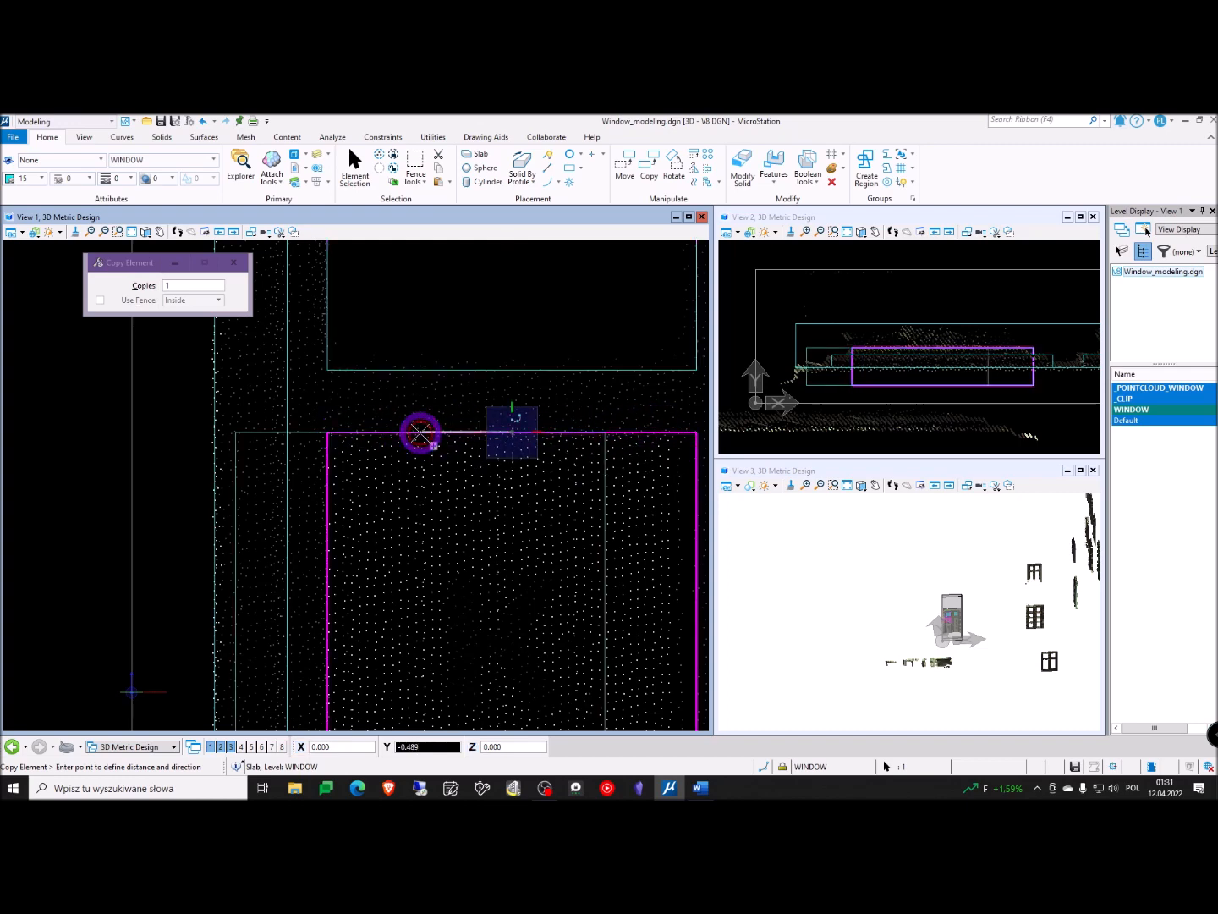
{"action": "scroll", "coordinate": [430, 430], "scroll_direction": "down", "scroll_amount": 8}
{"action": "right_click", "coordinate": [442, 440]}
Stretch the copied slab's lower side down about 0.794 to the bottom edge of the left sash's lower pane
{"action": "scroll", "coordinate": [442, 453], "scroll_direction": "up", "scroll_amount": 3}
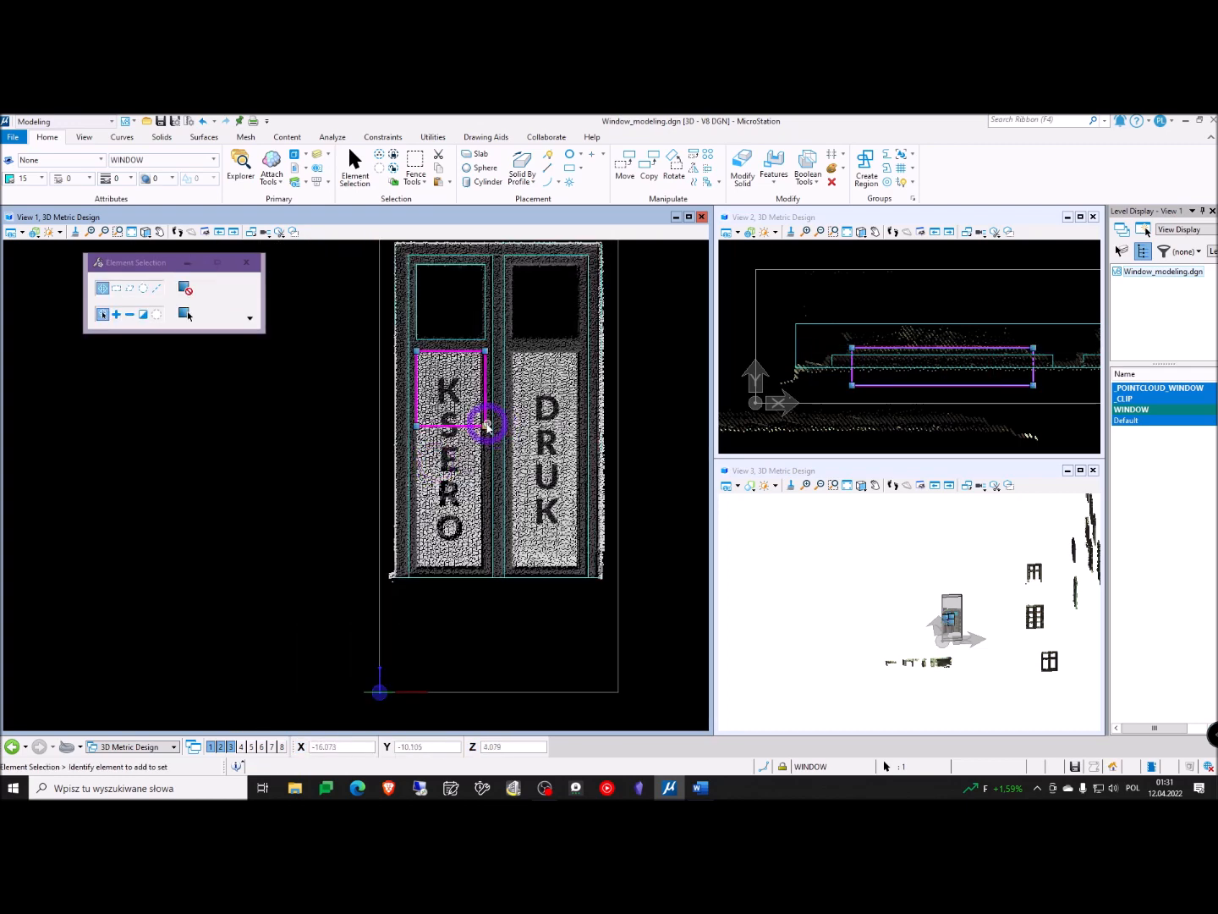
{"action": "scroll", "coordinate": [455, 565], "scroll_direction": "up", "scroll_amount": 4}
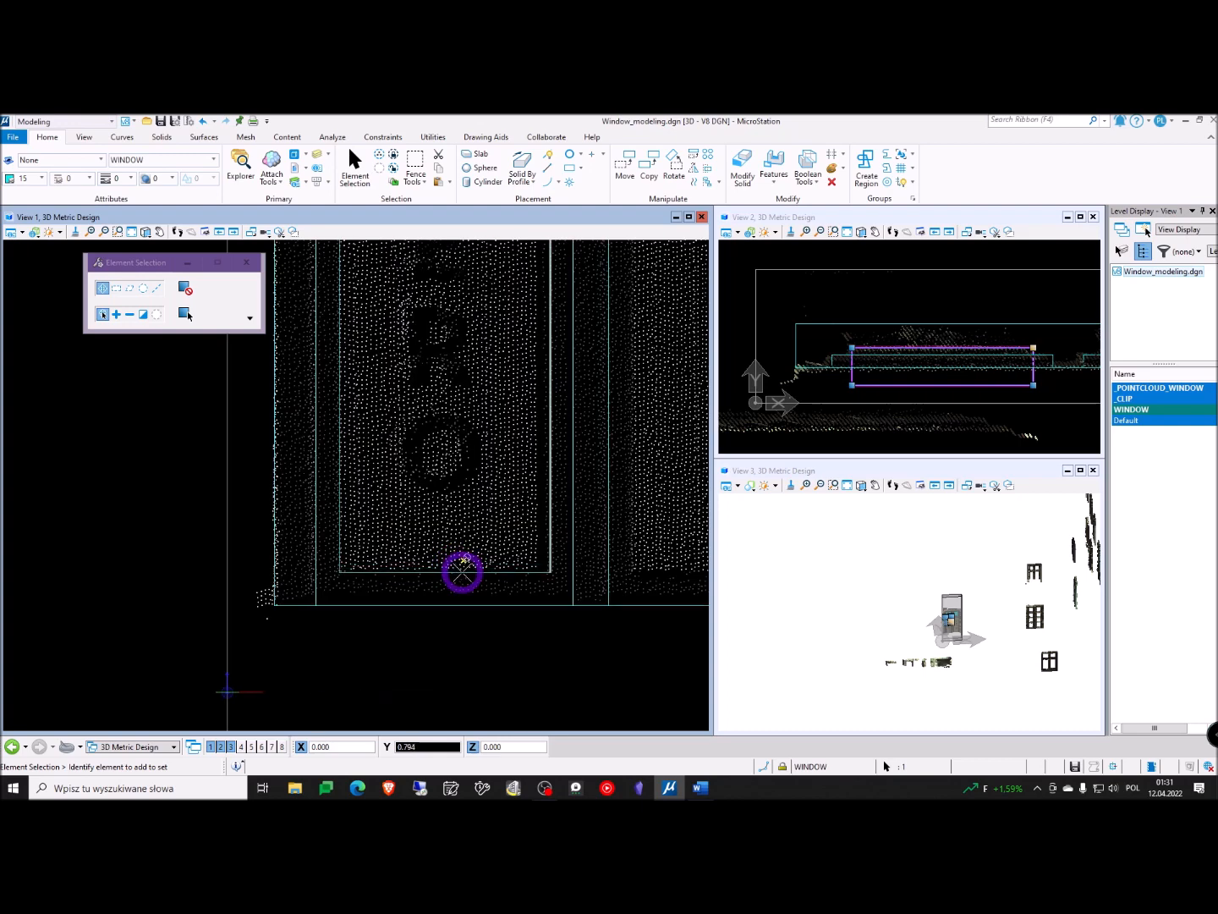
{"action": "scroll", "coordinate": [475, 550], "scroll_direction": "down", "scroll_amount": 4}
{"action": "left_click", "coordinate": [480, 478]}
Mirror copies of both left pane slabs vertically about the top midpoint of the outer slab onto the right sash
{"action": "scroll", "coordinate": [478, 456], "scroll_direction": "up", "scroll_amount": 2}
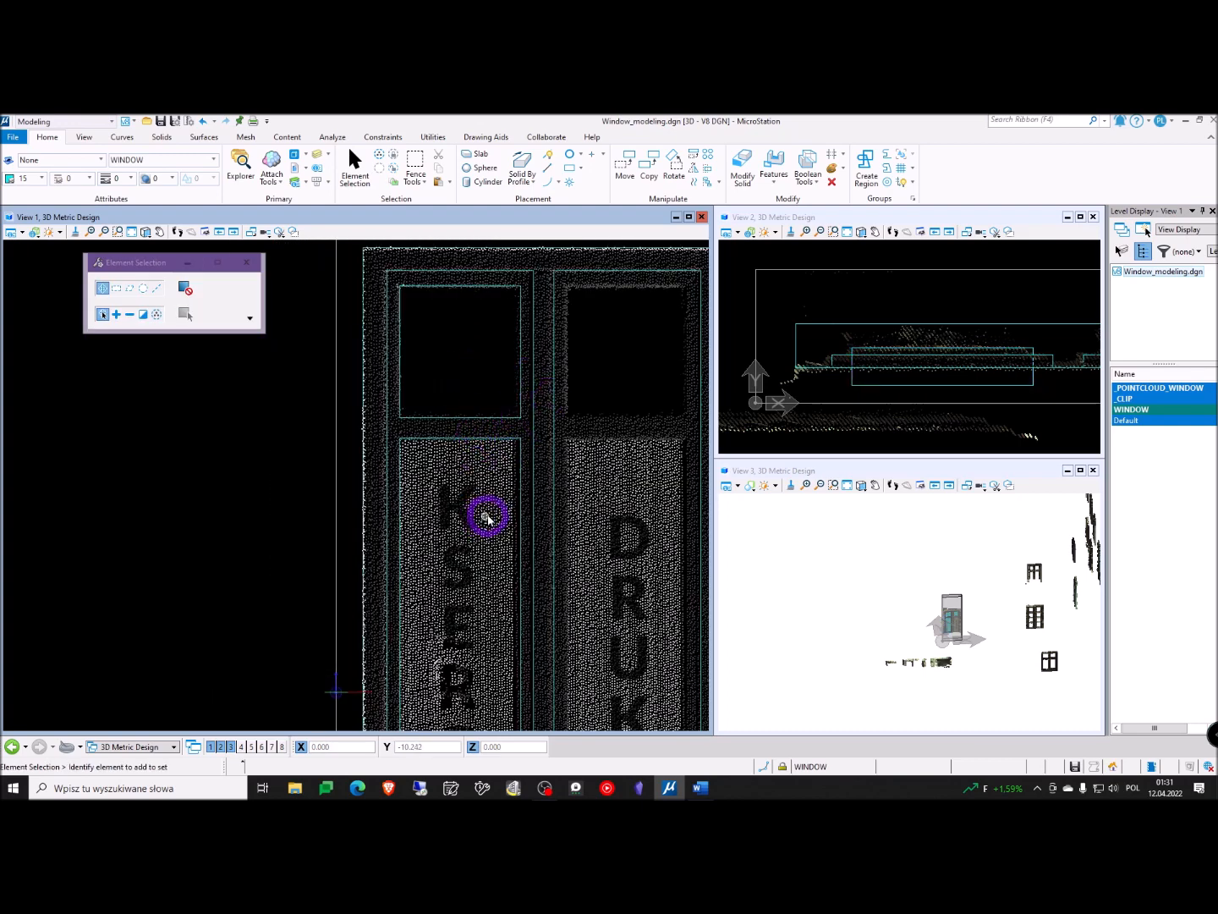
{"action": "left_click_drag", "start_coordinate": [458, 444], "coordinate": [430, 378]}
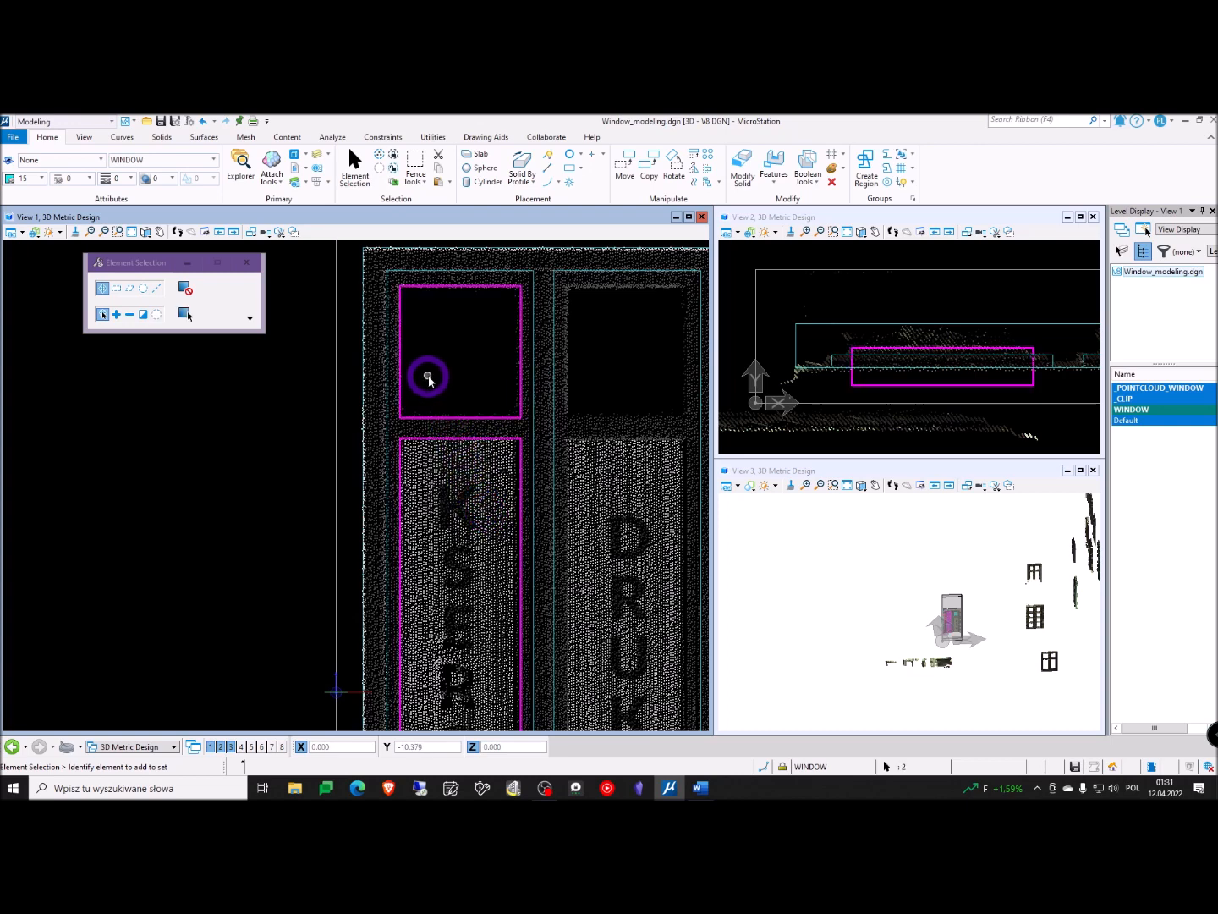
{"action": "left_click", "coordinate": [479, 402]}
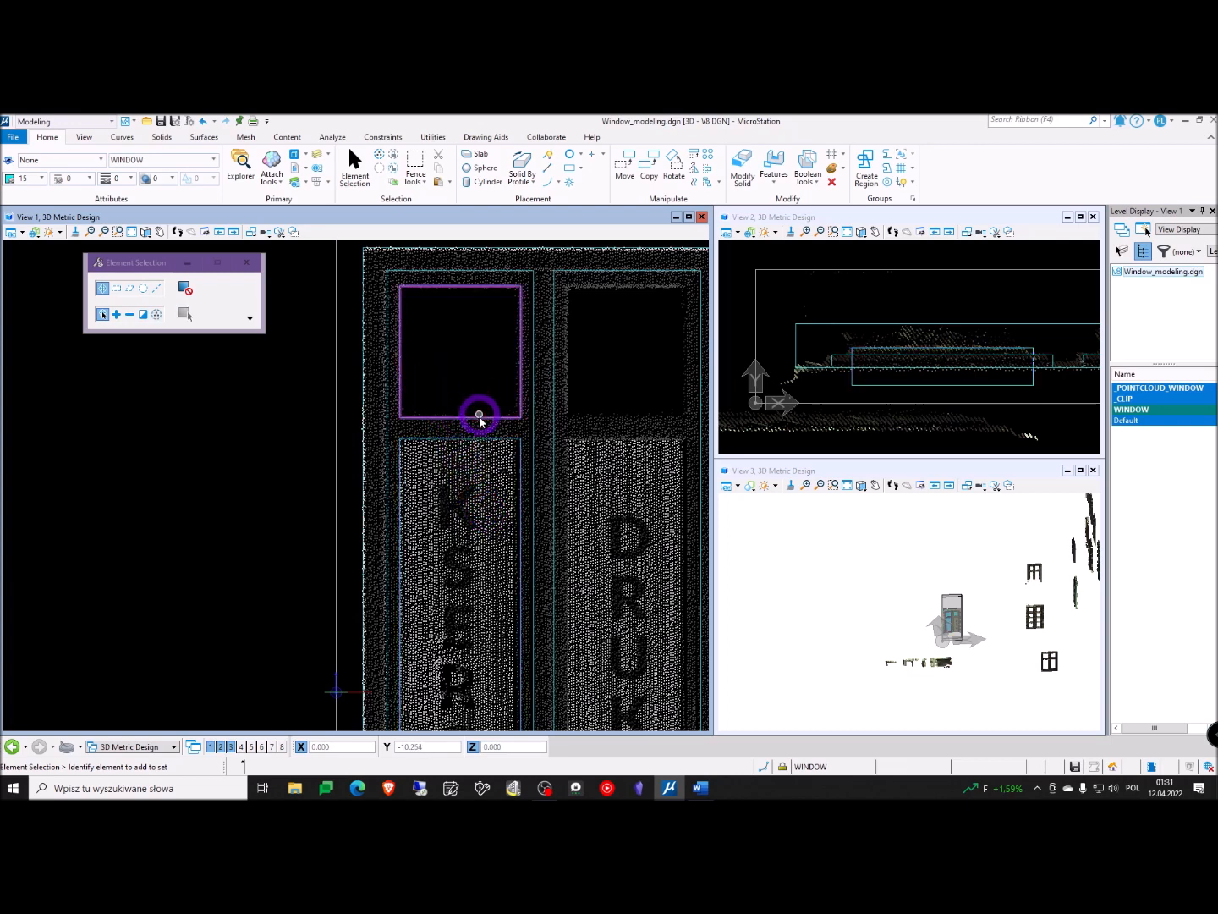
{"action": "left_click", "coordinate": [461, 378]}
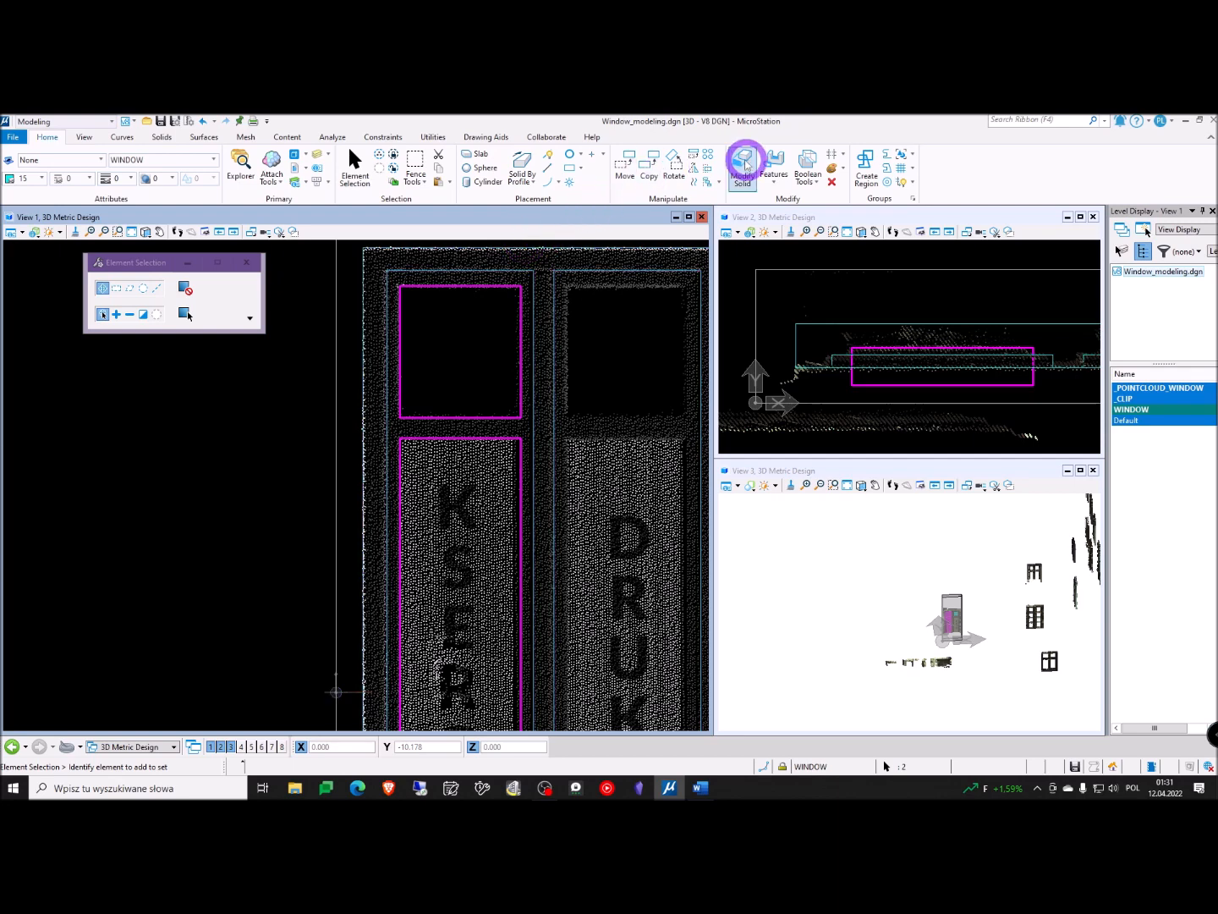
{"action": "left_click", "coordinate": [696, 167]}
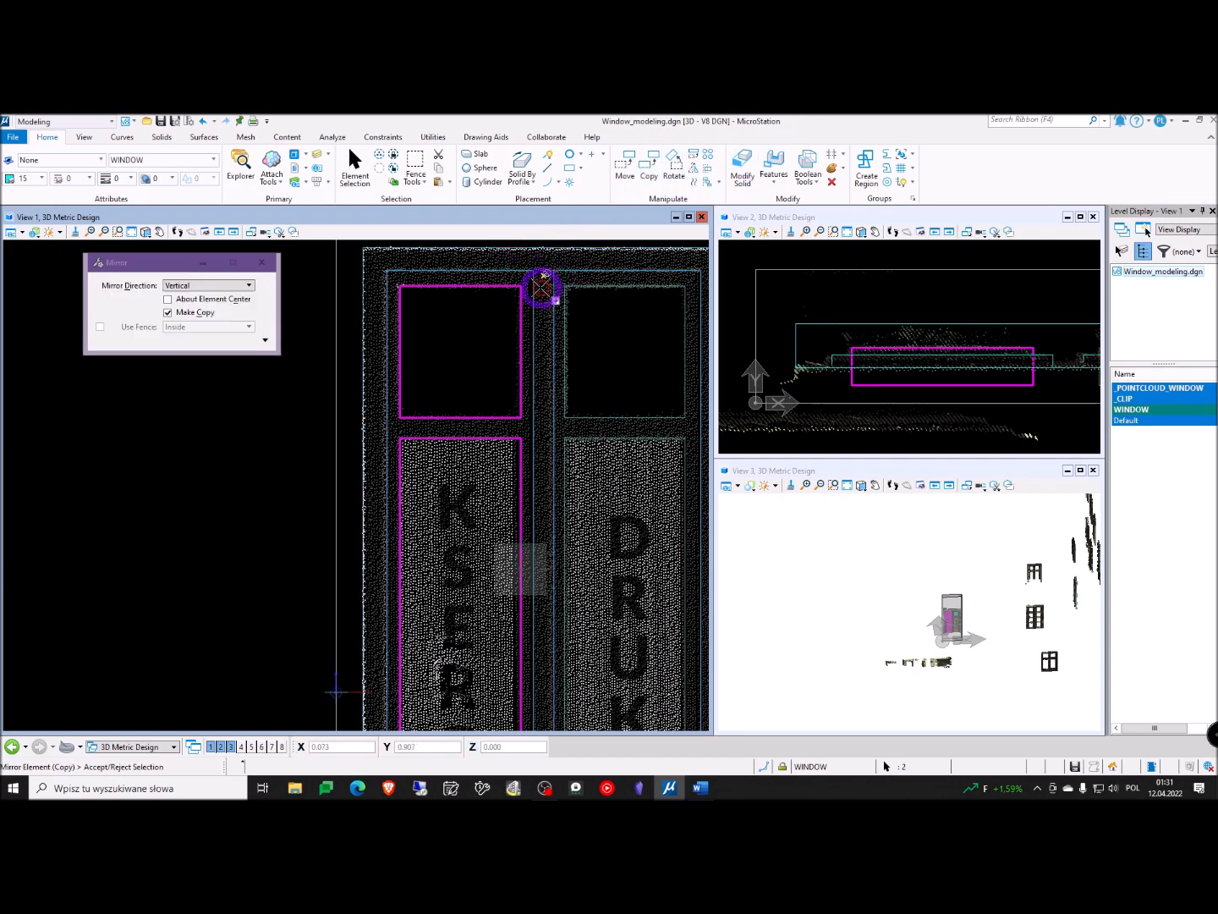
{"action": "left_click", "coordinate": [543, 248]}
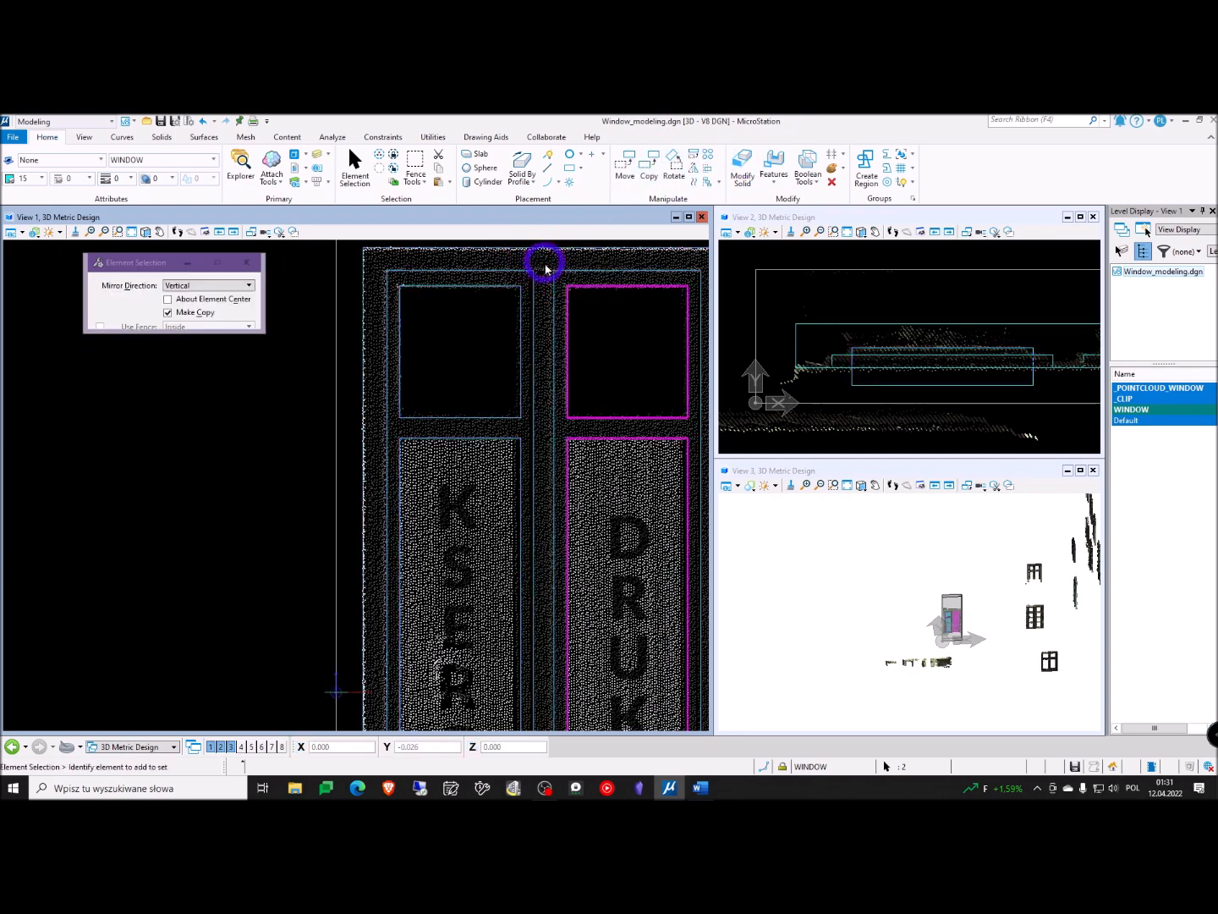
{"action": "left_click", "coordinate": [631, 348]}
Set the display style of View 1 to the Default style of the Illustration group, showing the window at an angle
{"action": "scroll", "coordinate": [557, 353], "scroll_direction": "down", "scroll_amount": 2}
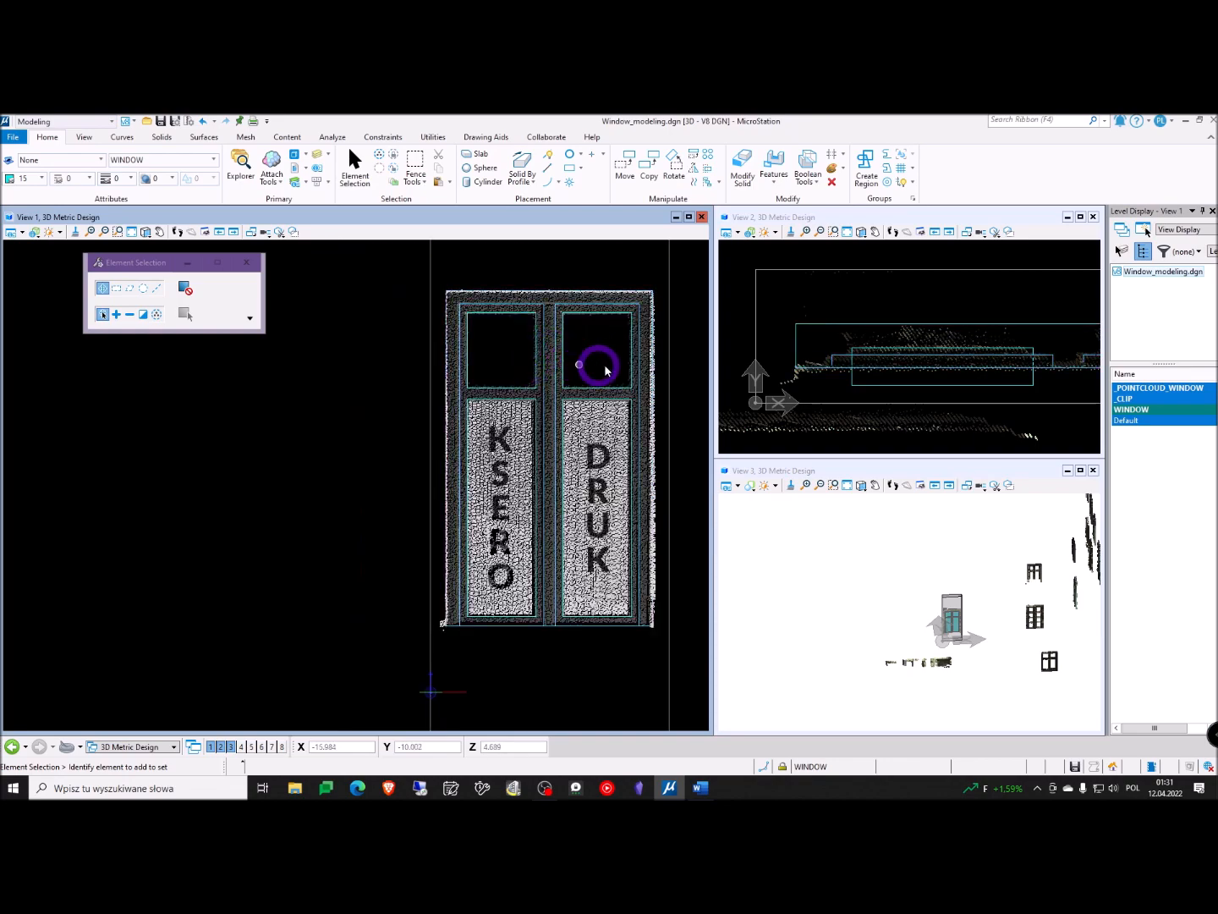
{"action": "middle_click_drag", "start_coordinate": [642, 358], "coordinate": [487, 368], "text": "shift"}
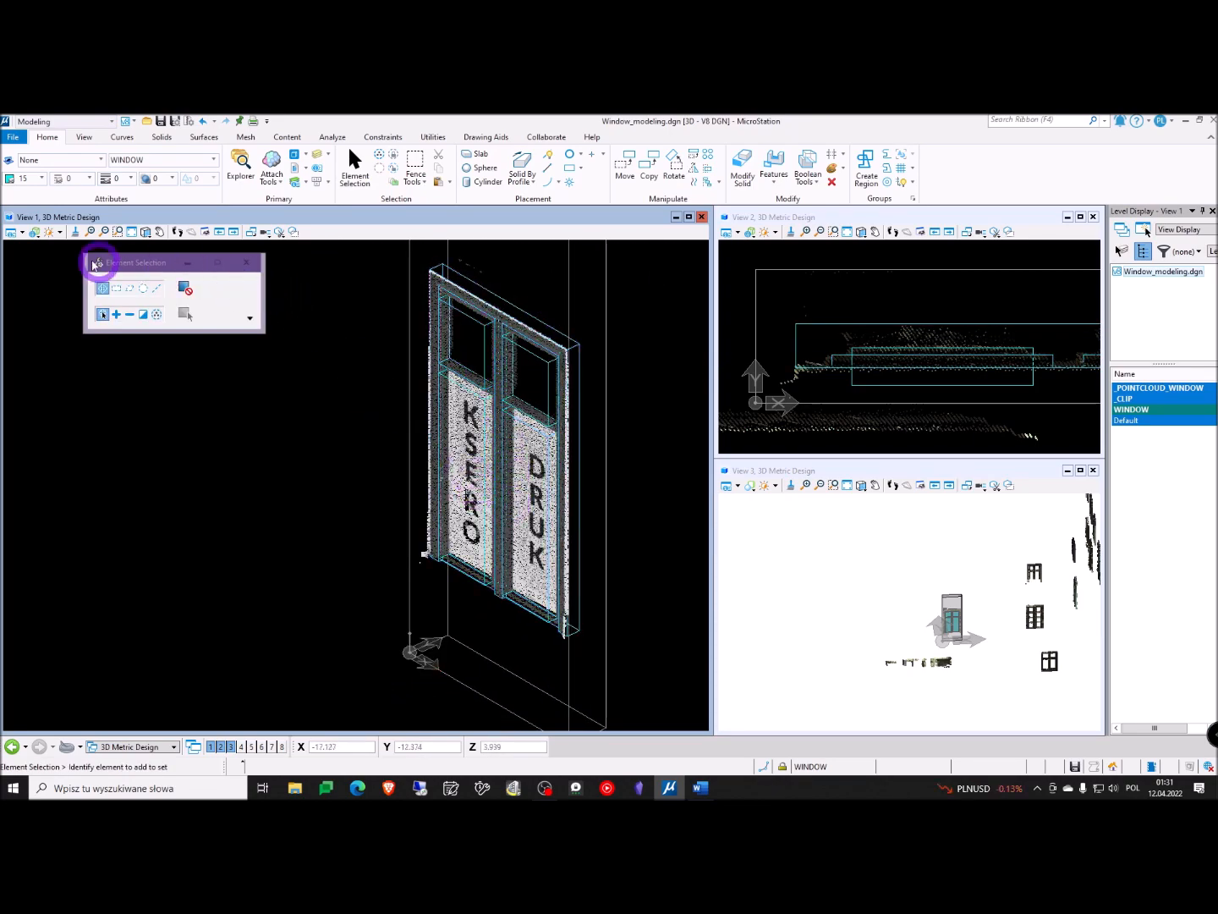
{"action": "left_click", "coordinate": [34, 232]}
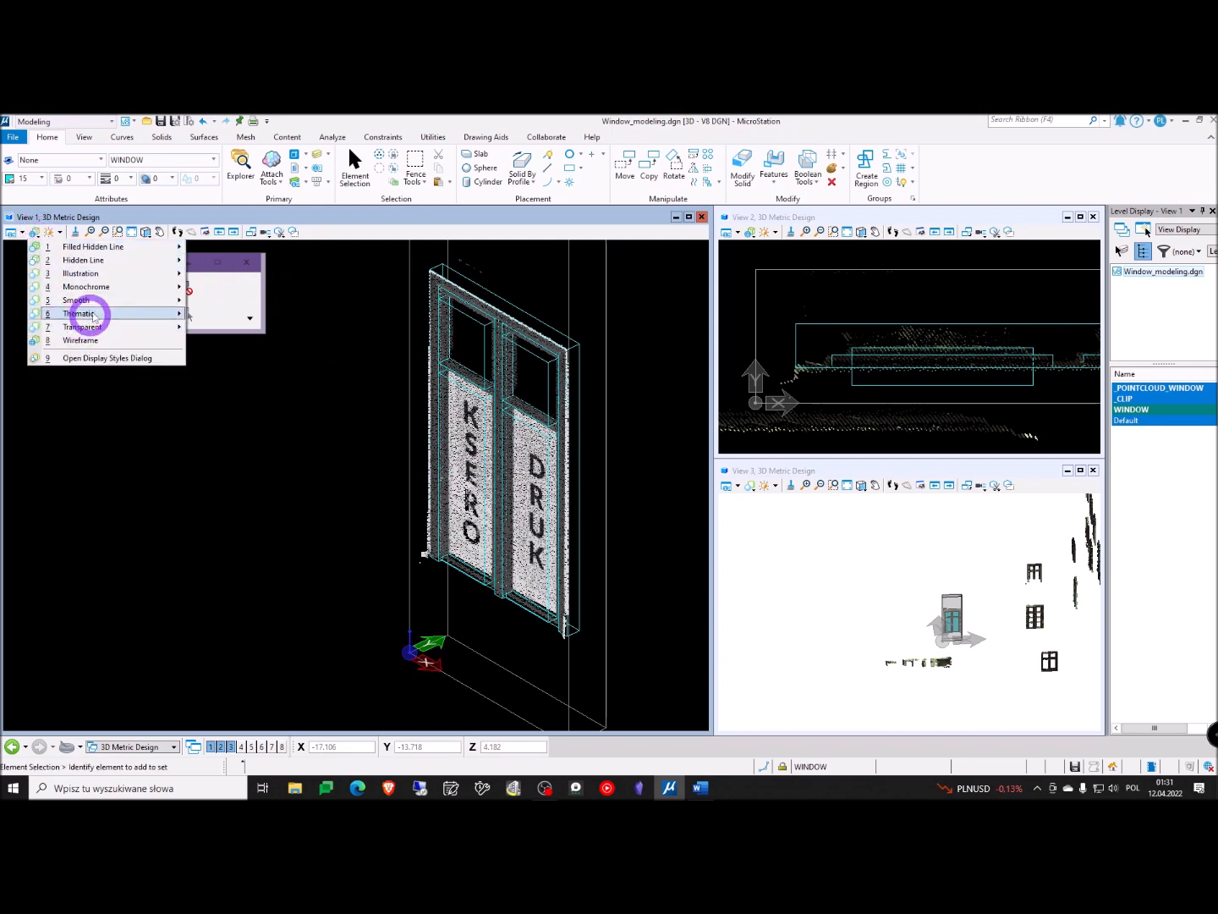
{"action": "mouse_move", "coordinate": [97, 277]}
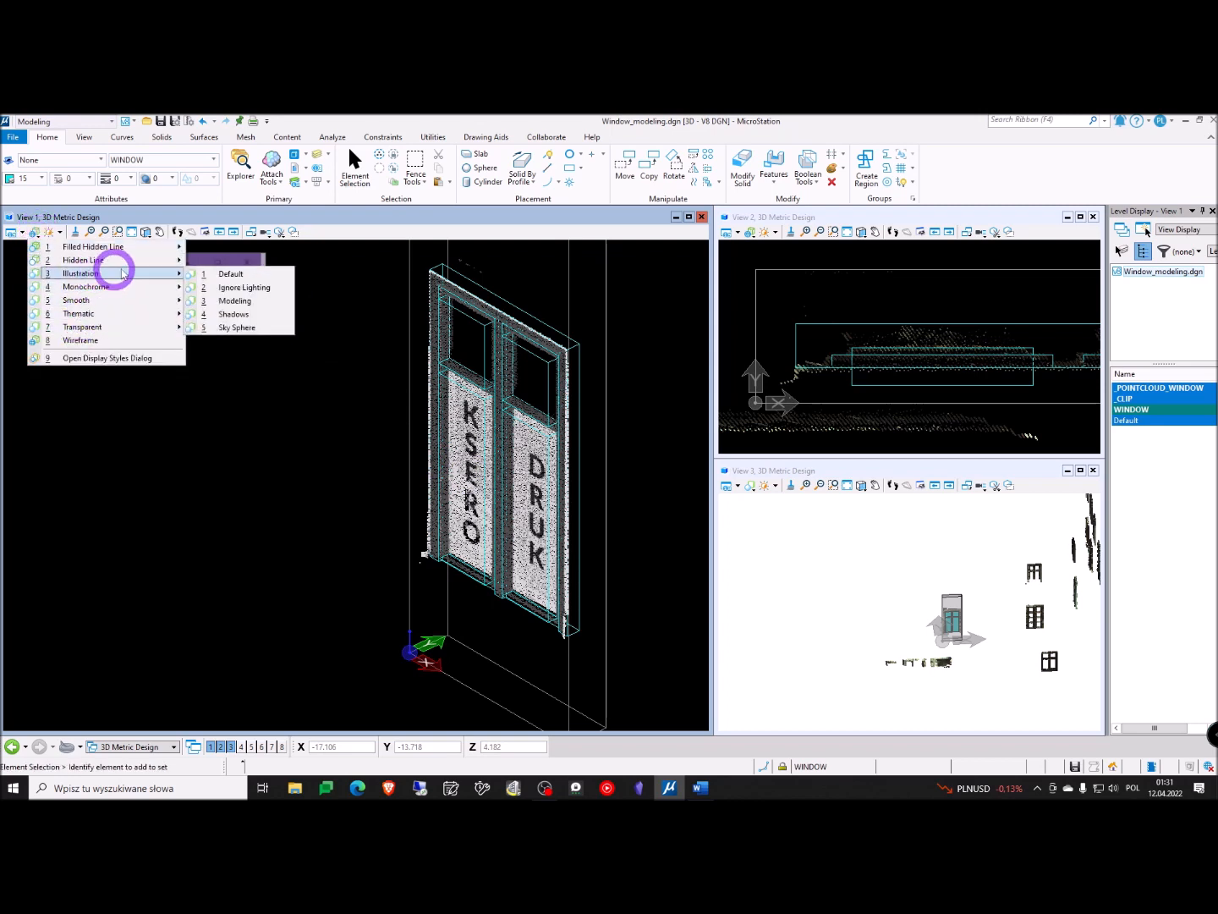
{"action": "left_click", "coordinate": [245, 273]}
{"action": "scroll", "coordinate": [550, 415], "scroll_direction": "up", "scroll_amount": 4}
{"action": "scroll", "coordinate": [567, 389], "scroll_direction": "down", "scroll_amount": 6}
{"action": "left_click", "coordinate": [407, 418]}
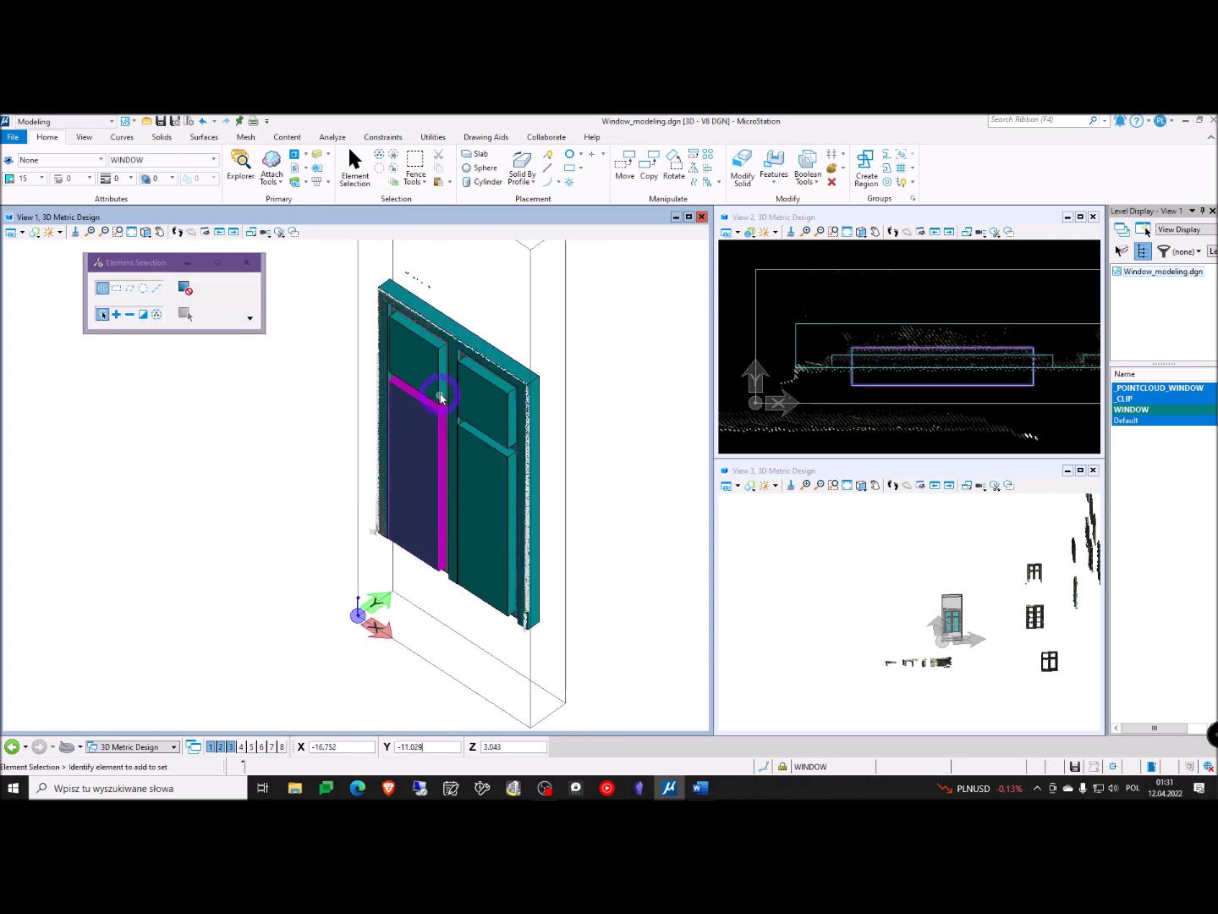
Subtract all four pane slabs from the window solid, hiding the original target and tool solids
{"action": "scroll", "coordinate": [440, 401], "scroll_direction": "up", "scroll_amount": 2}
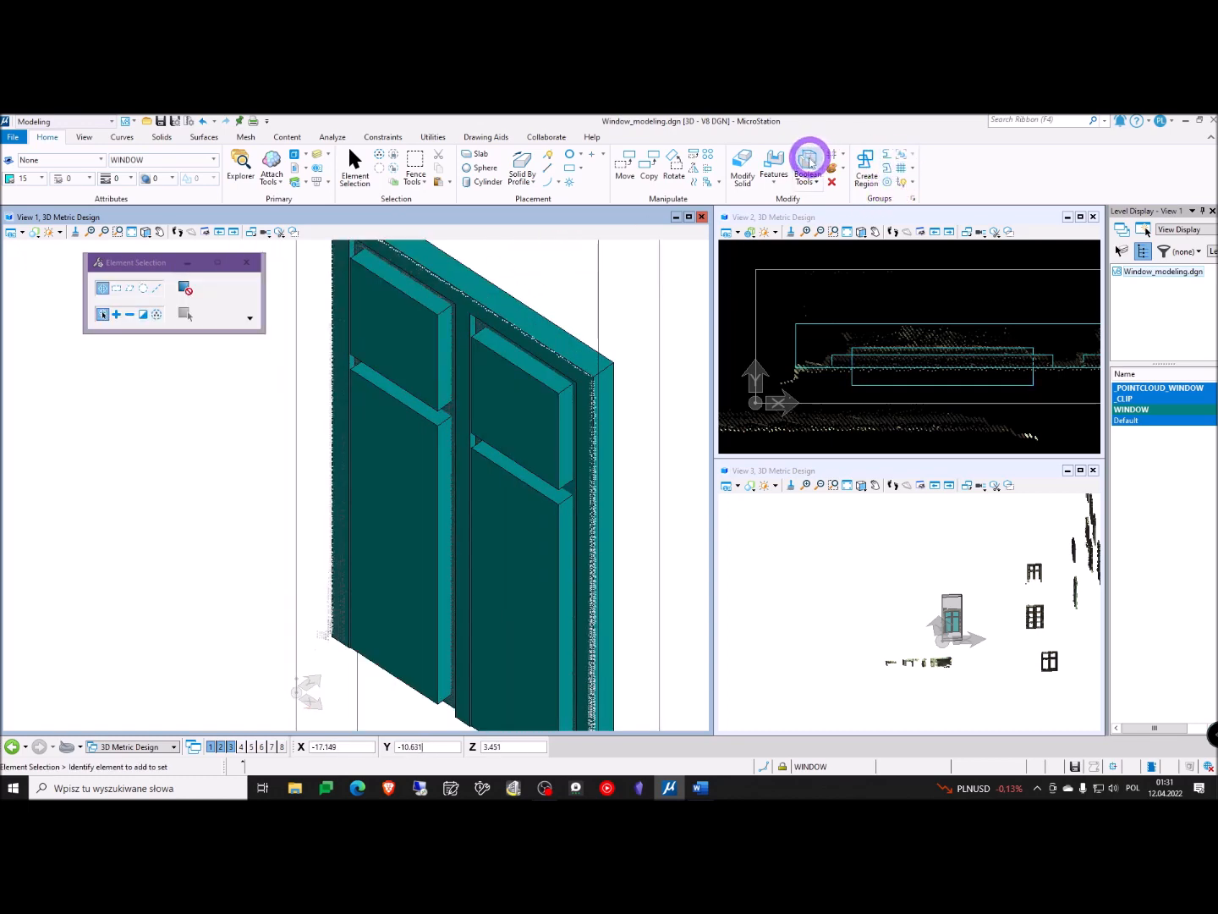
{"action": "left_click", "coordinate": [806, 180]}
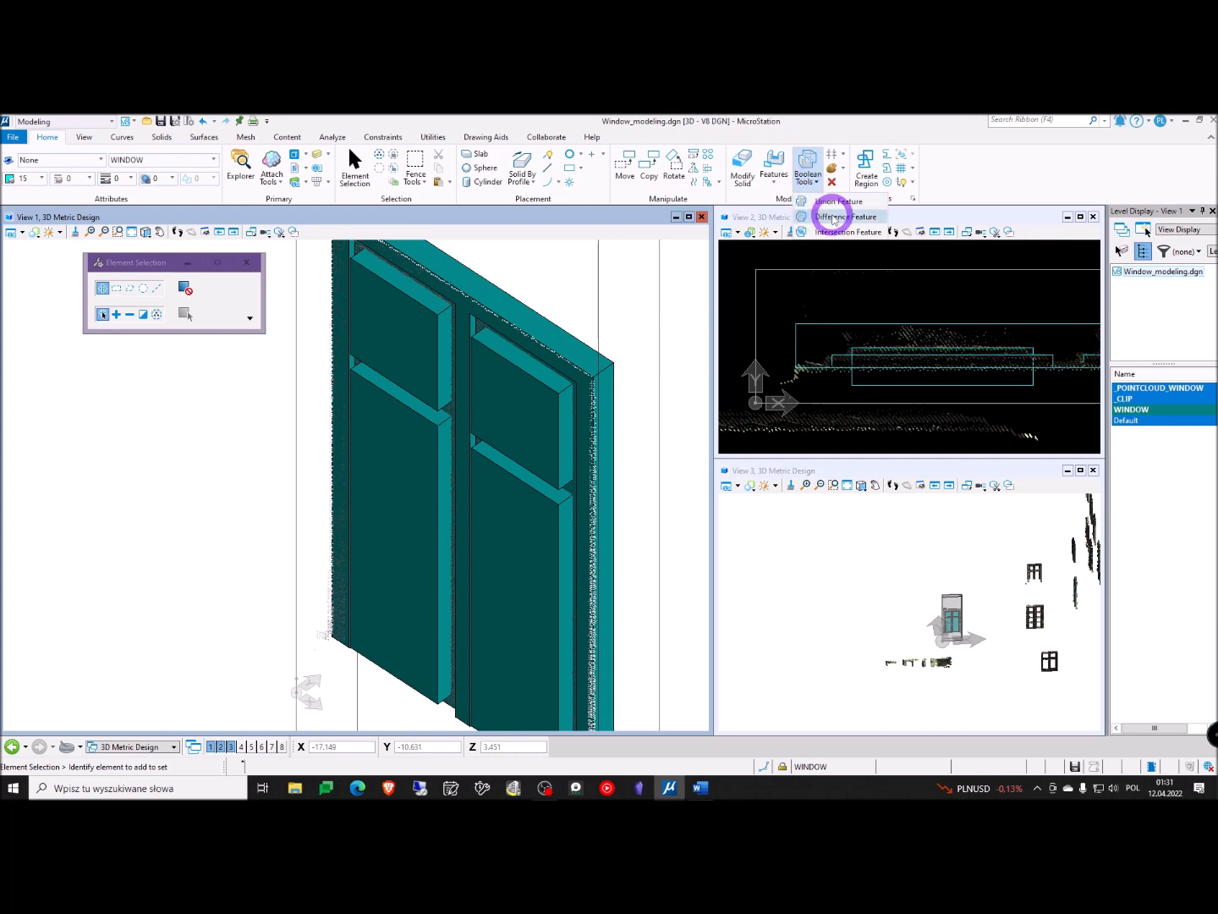
{"action": "left_click", "coordinate": [834, 216]}
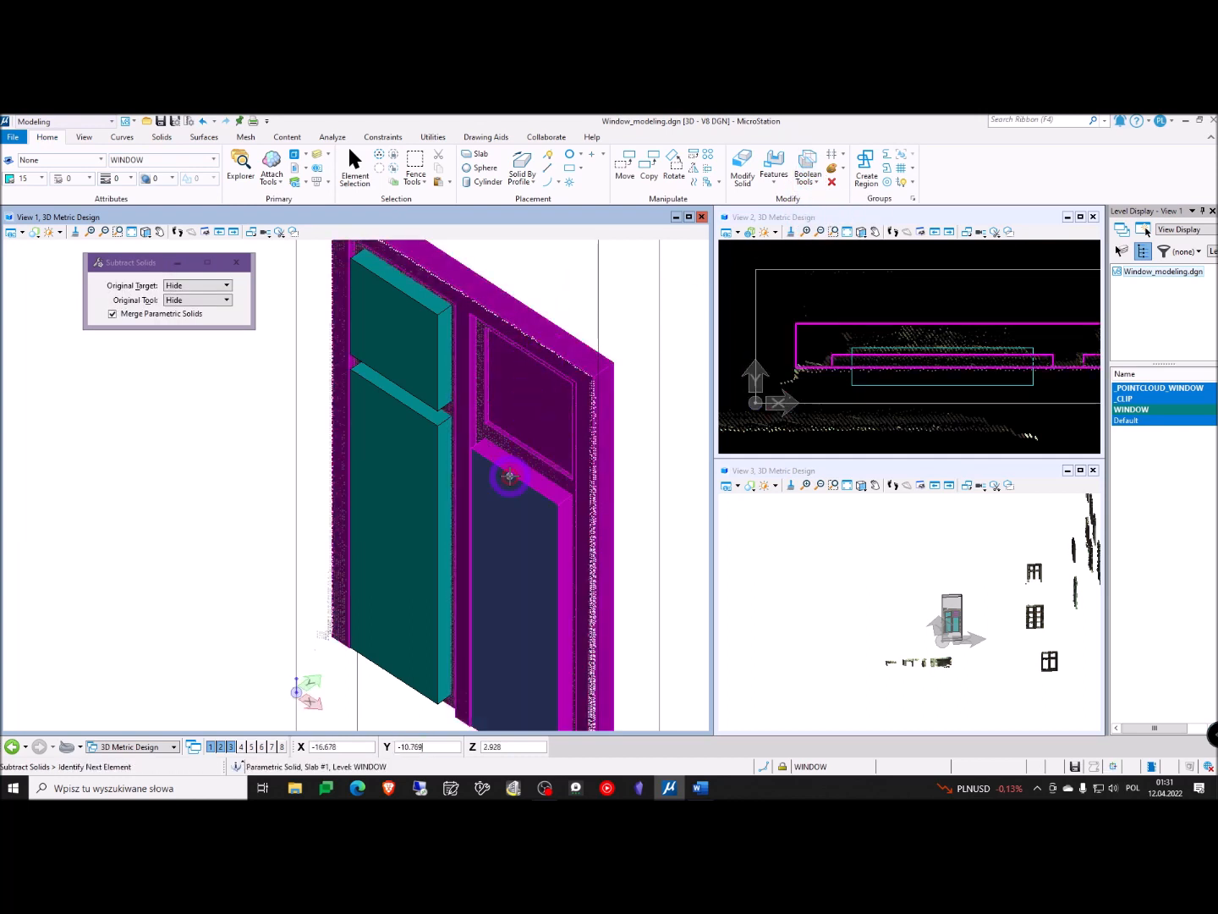
{"action": "middle_click_drag", "start_coordinate": [490, 521], "coordinate": [522, 484], "text": "shift"}
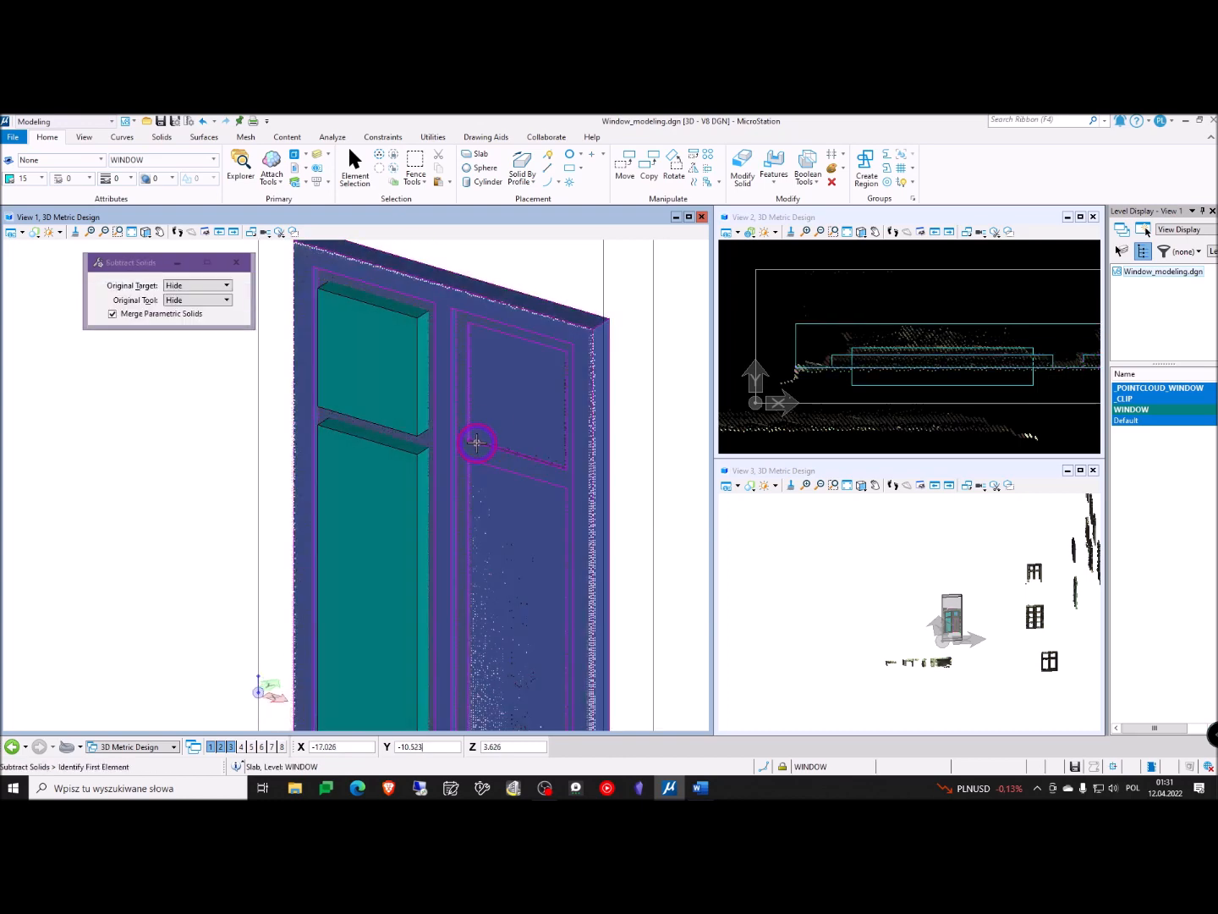
{"action": "left_click", "coordinate": [480, 441]}
{"action": "left_click", "coordinate": [406, 408]}
{"action": "left_click", "coordinate": [409, 409]}
{"action": "middle_click_drag", "start_coordinate": [407, 407], "coordinate": [568, 302], "text": "shift"}
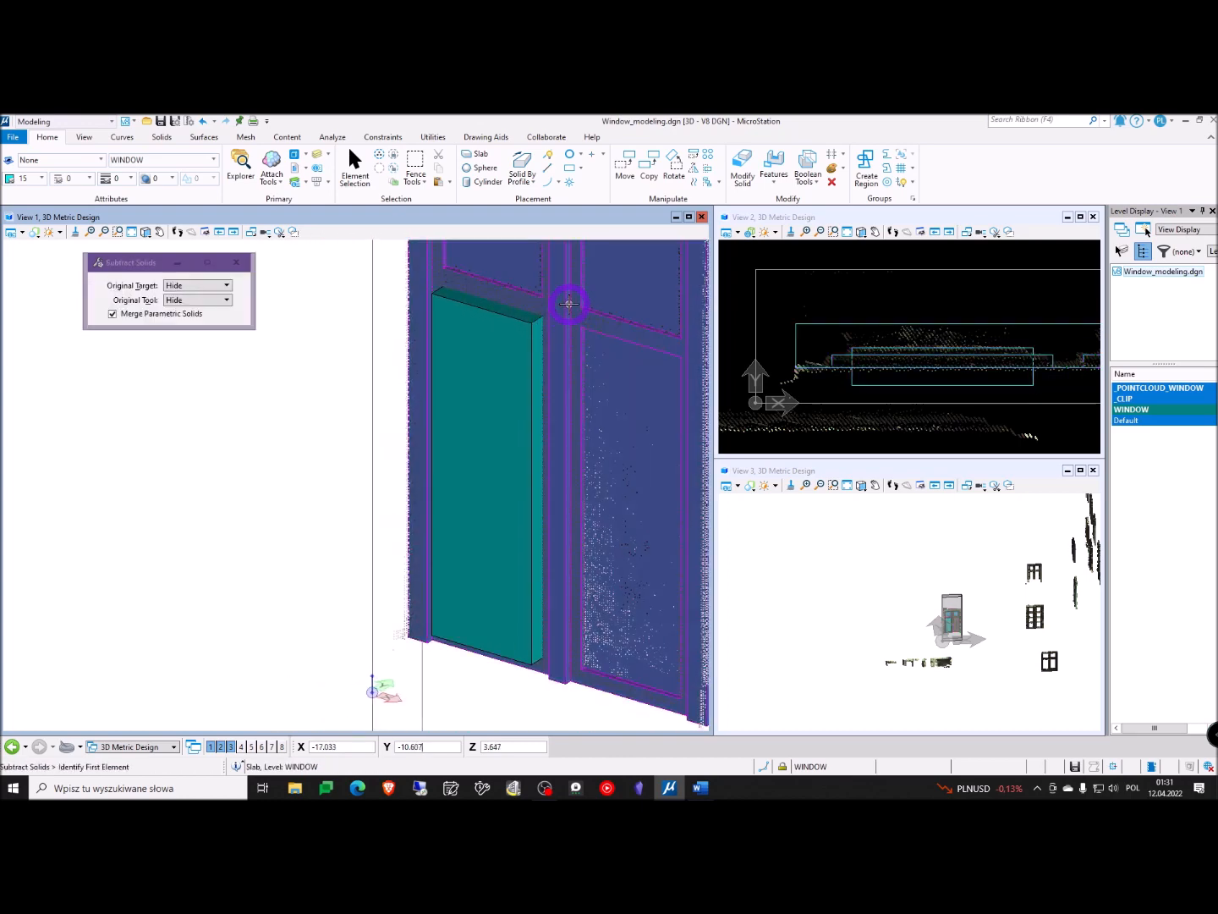
{"action": "key", "text": "Escape"}
Examine the window solid and its pane recesses against the point cloud from several angles
{"action": "scroll", "coordinate": [498, 407], "scroll_direction": "down", "scroll_amount": 3}
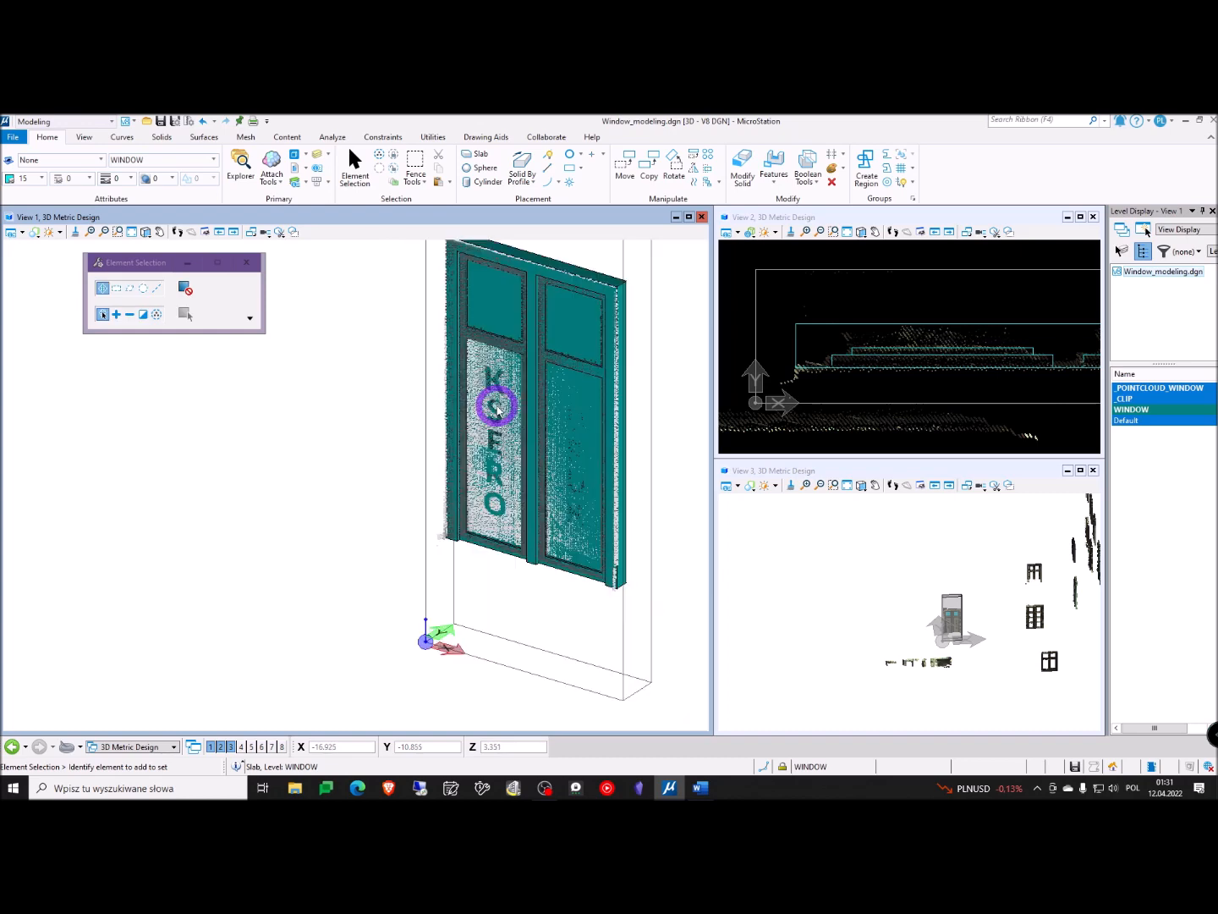
{"action": "mouse_move", "coordinate": [448, 416]}
{"action": "middle_mouse_down", "text": "shift"}
{"action": "mouse_move", "coordinate": [376, 353]}
{"action": "mouse_move", "coordinate": [667, 334]}
{"action": "mouse_move", "coordinate": [618, 320]}
{"action": "mouse_move", "coordinate": [436, 400]}
{"action": "mouse_move", "coordinate": [458, 434]}
{"action": "middle_mouse_up", "text": "shift"}
{"action": "scroll", "coordinate": [525, 313], "scroll_direction": "up", "scroll_amount": 3}
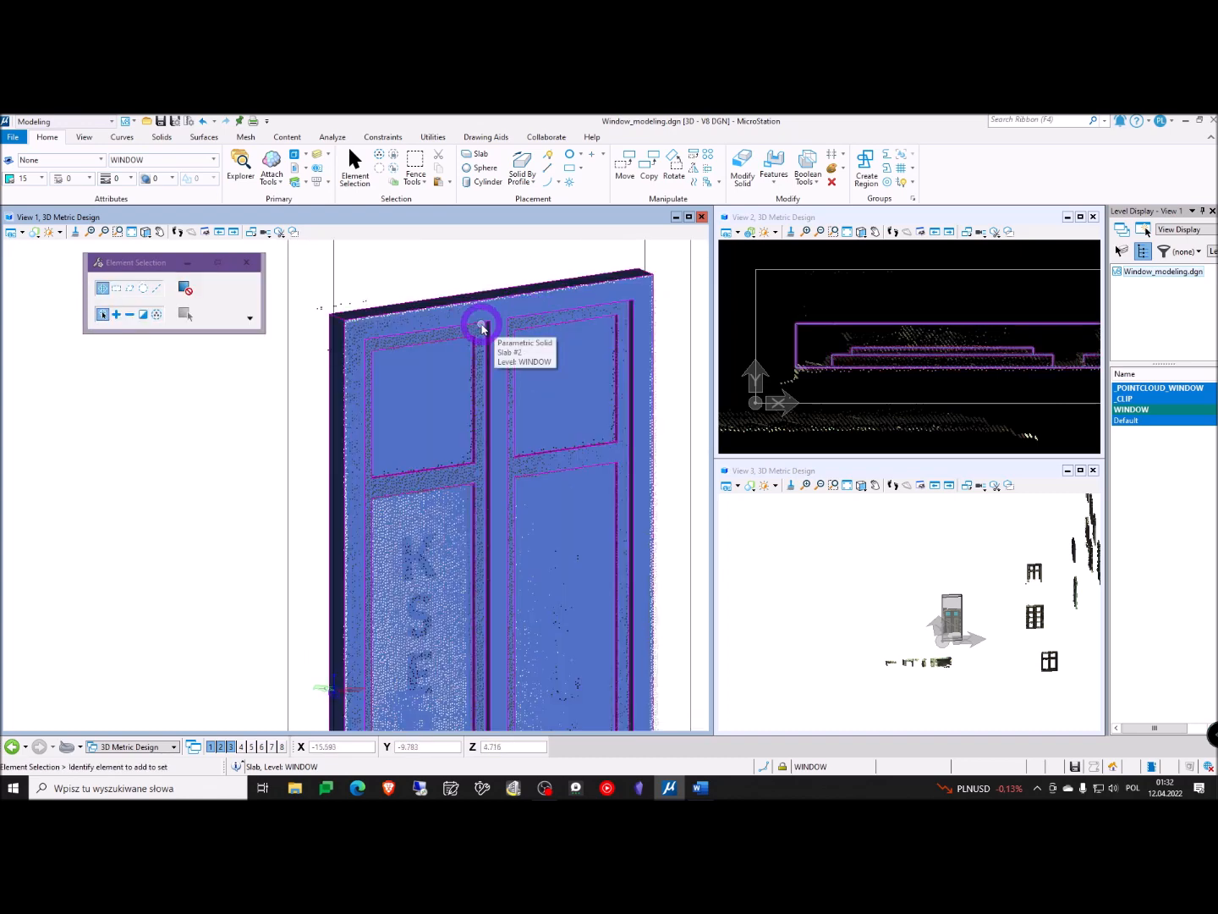
{"action": "scroll", "coordinate": [479, 388], "scroll_direction": "down", "scroll_amount": 4}
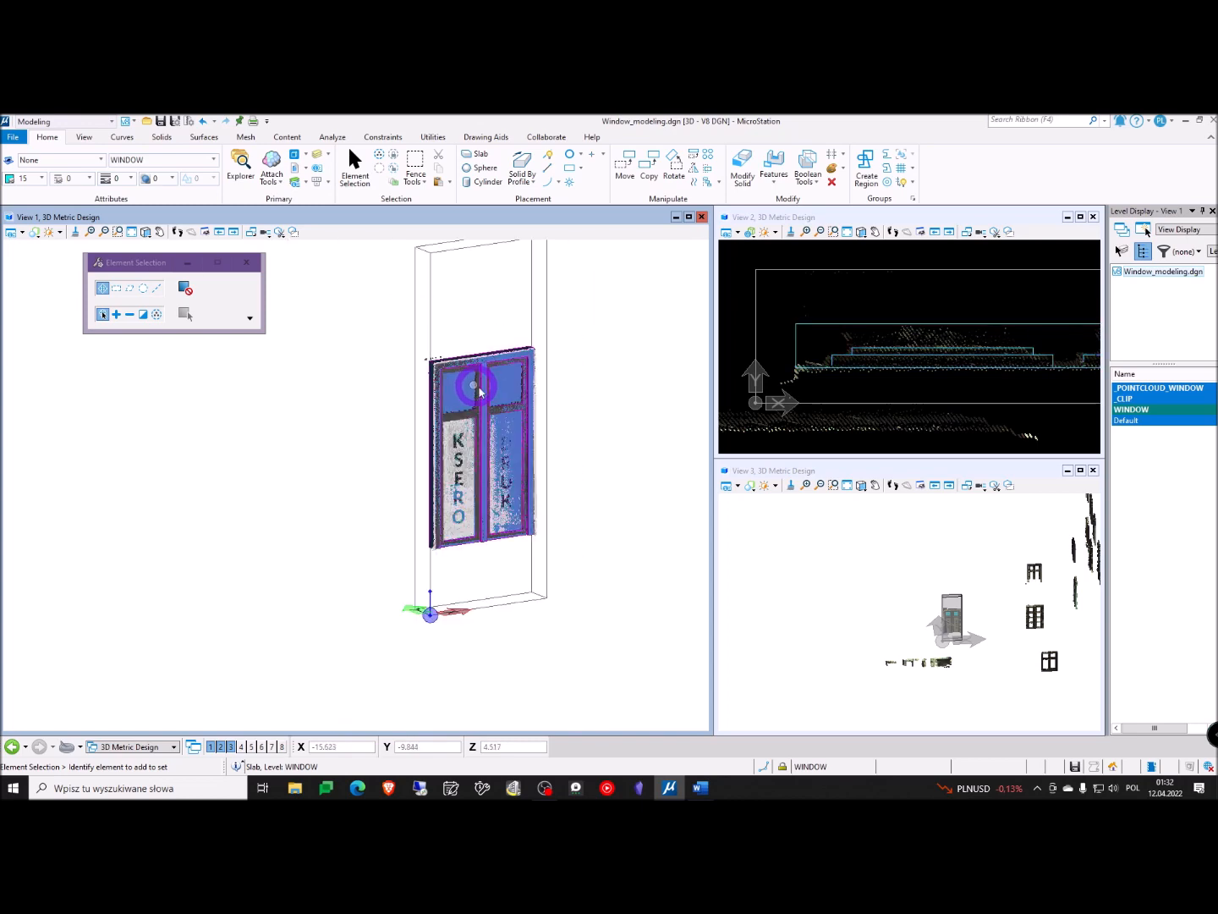
{"action": "middle_click_drag", "start_coordinate": [567, 454], "coordinate": [344, 495], "text": "shift"}
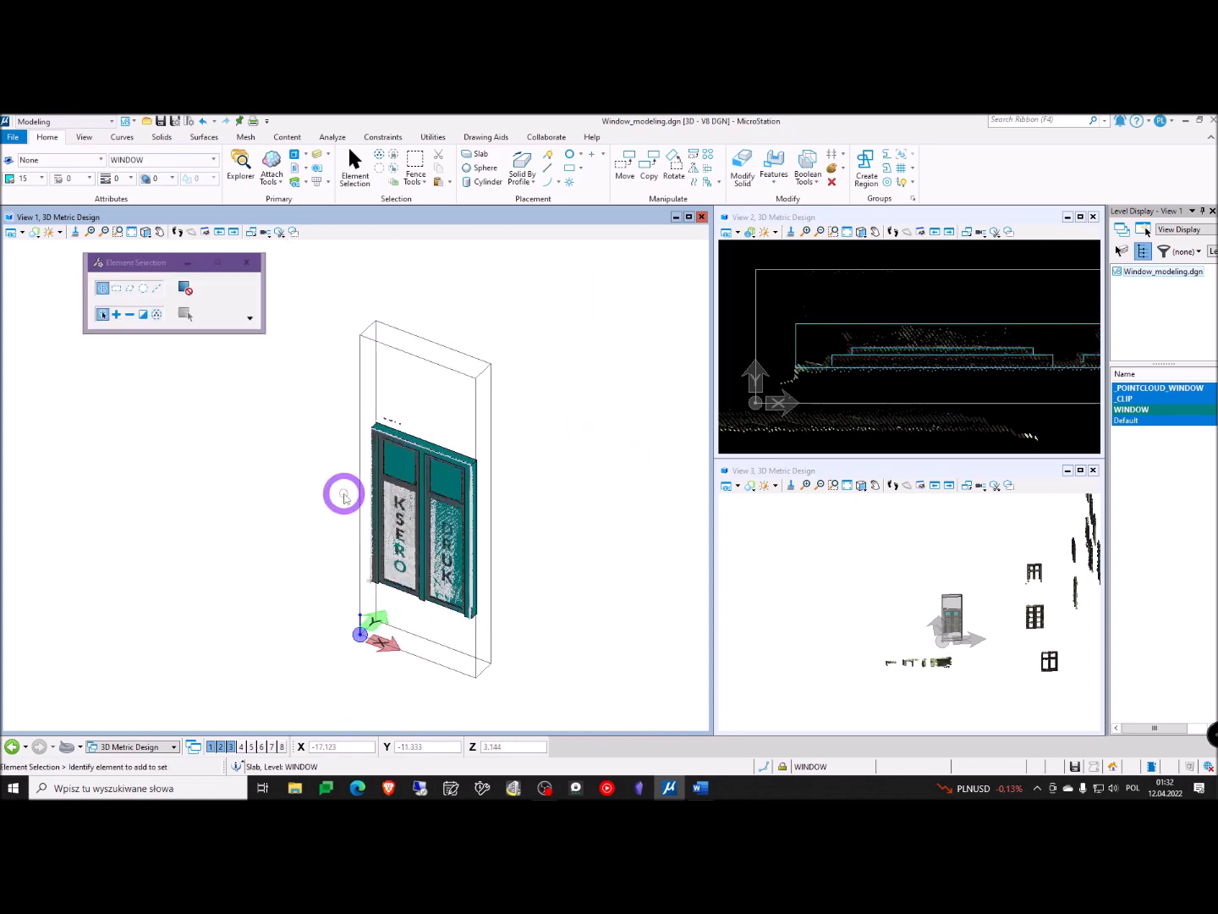
{"action": "scroll", "coordinate": [344, 470], "scroll_direction": "up", "scroll_amount": 1}
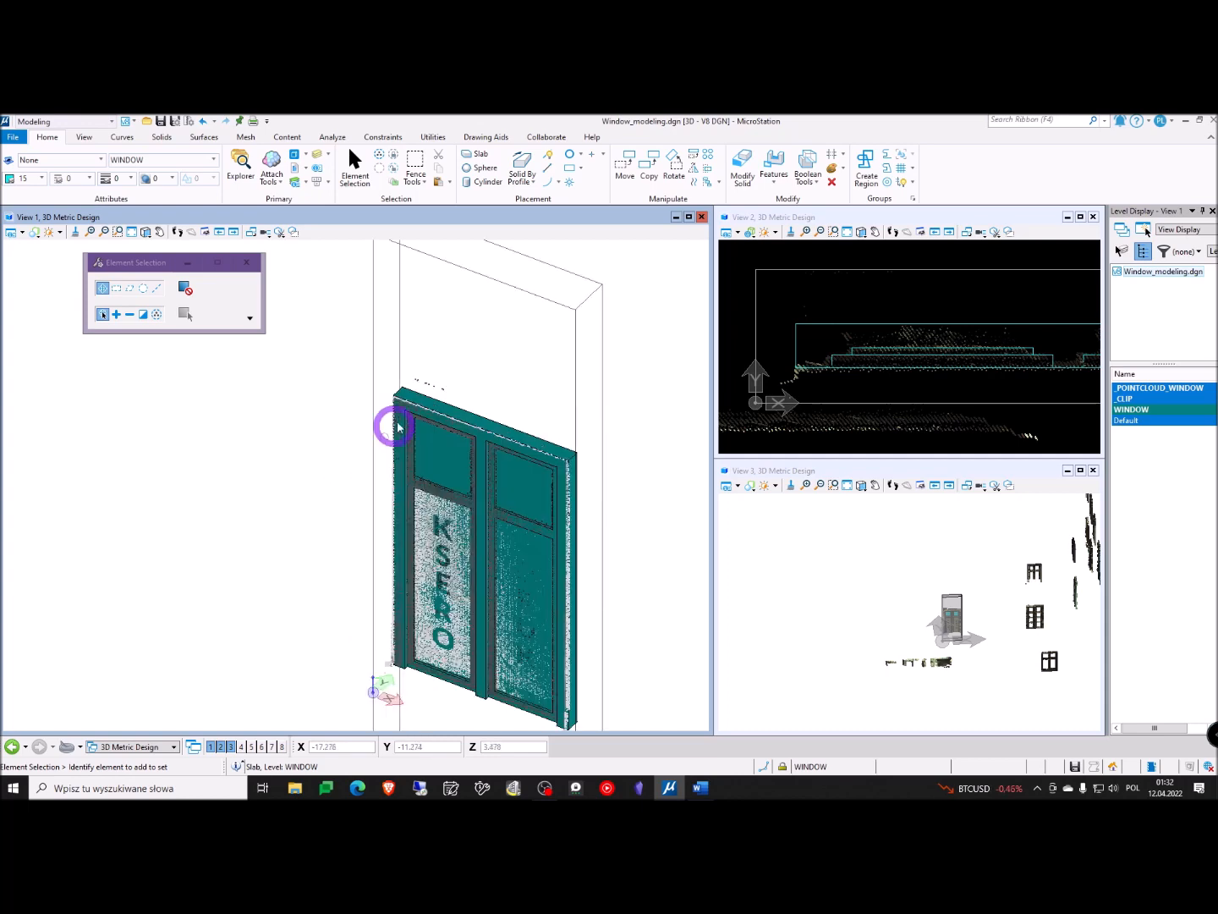
Narrow the clip slab by moving its right side about 0.333 inward, so it cuts vertically through the right sash
{"action": "scroll", "coordinate": [476, 323], "scroll_direction": "down", "scroll_amount": 2}
{"action": "scroll", "coordinate": [477, 308], "scroll_direction": "up", "scroll_amount": 2}
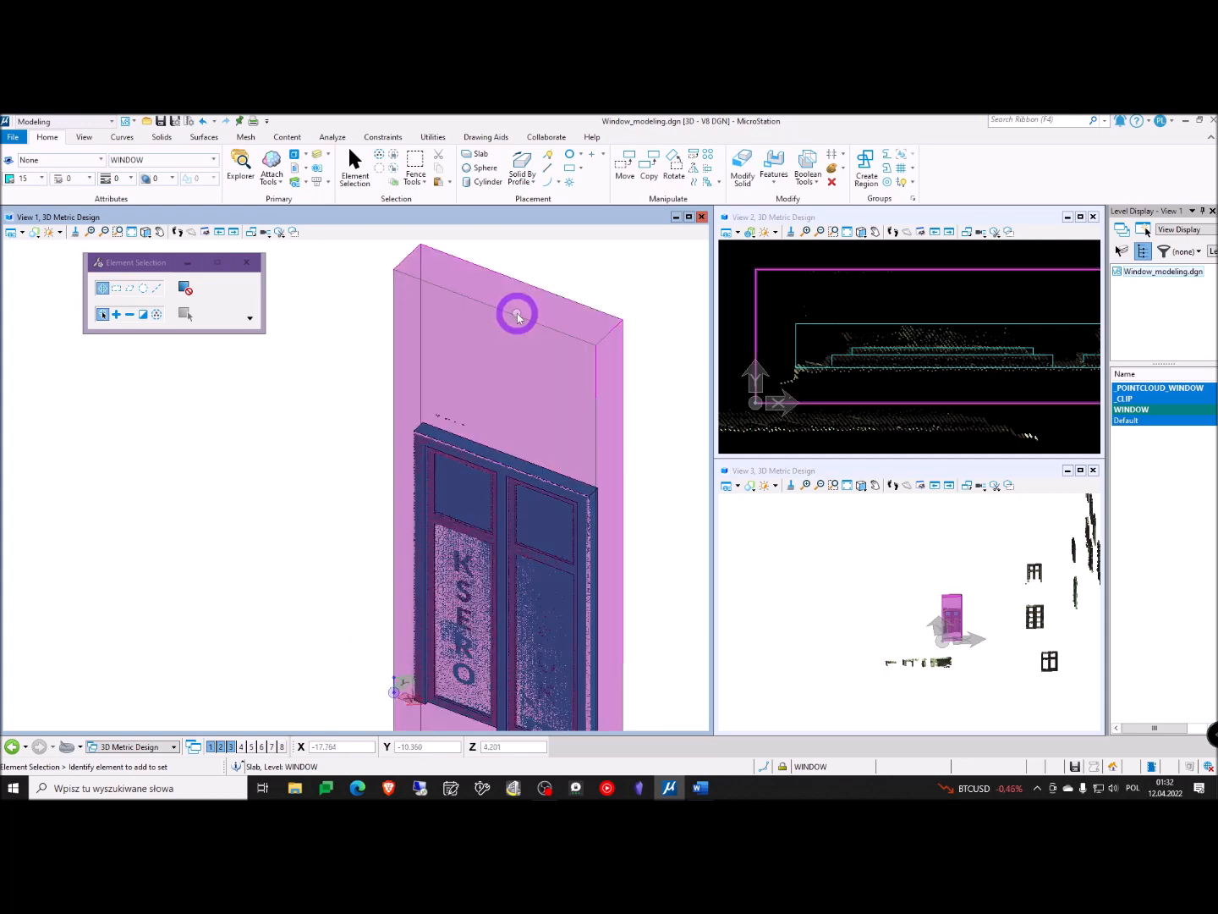
{"action": "left_click", "coordinate": [448, 272]}
{"action": "scroll", "coordinate": [493, 290], "scroll_direction": "down", "scroll_amount": 1}
{"action": "scroll", "coordinate": [495, 284], "scroll_direction": "up", "scroll_amount": 2}
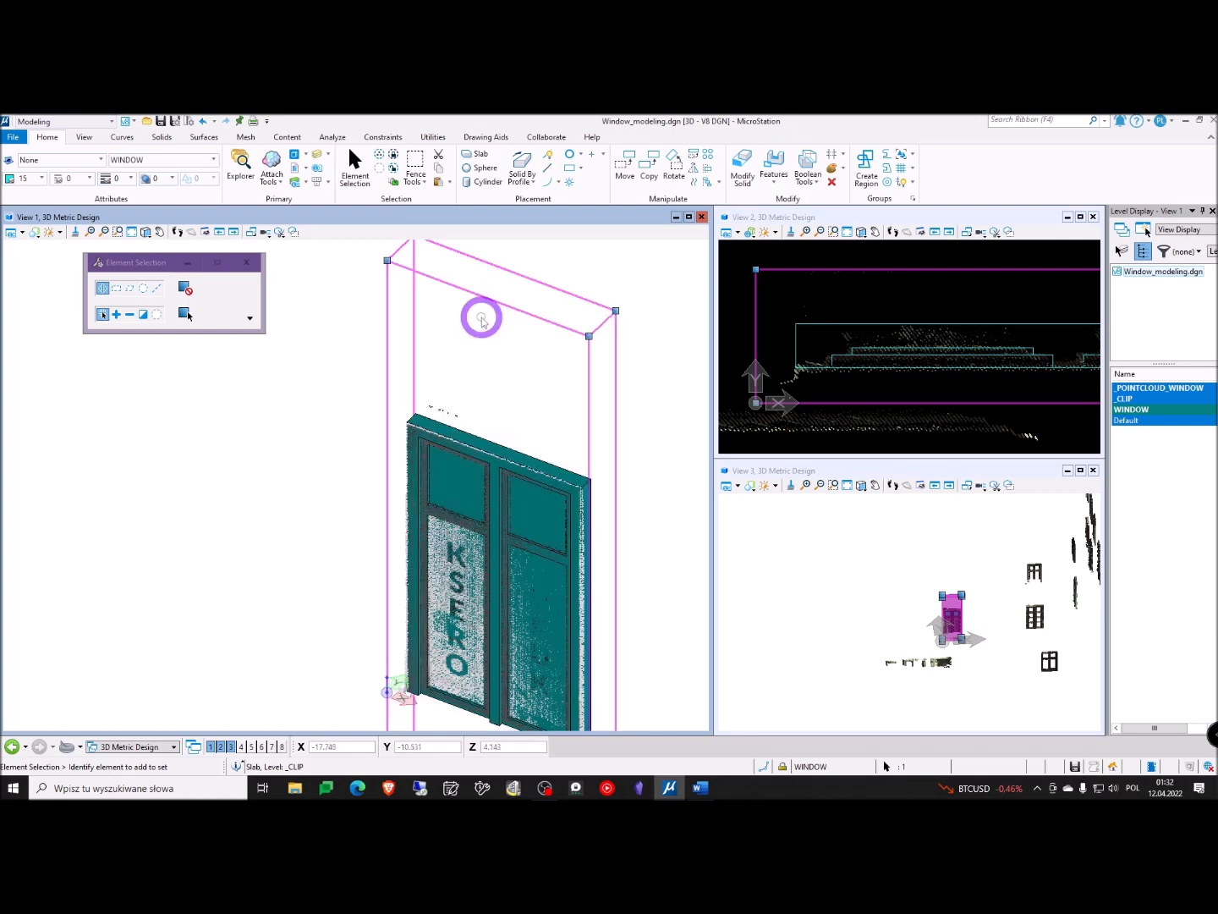
{"action": "scroll", "coordinate": [542, 314], "scroll_direction": "down", "scroll_amount": 2}
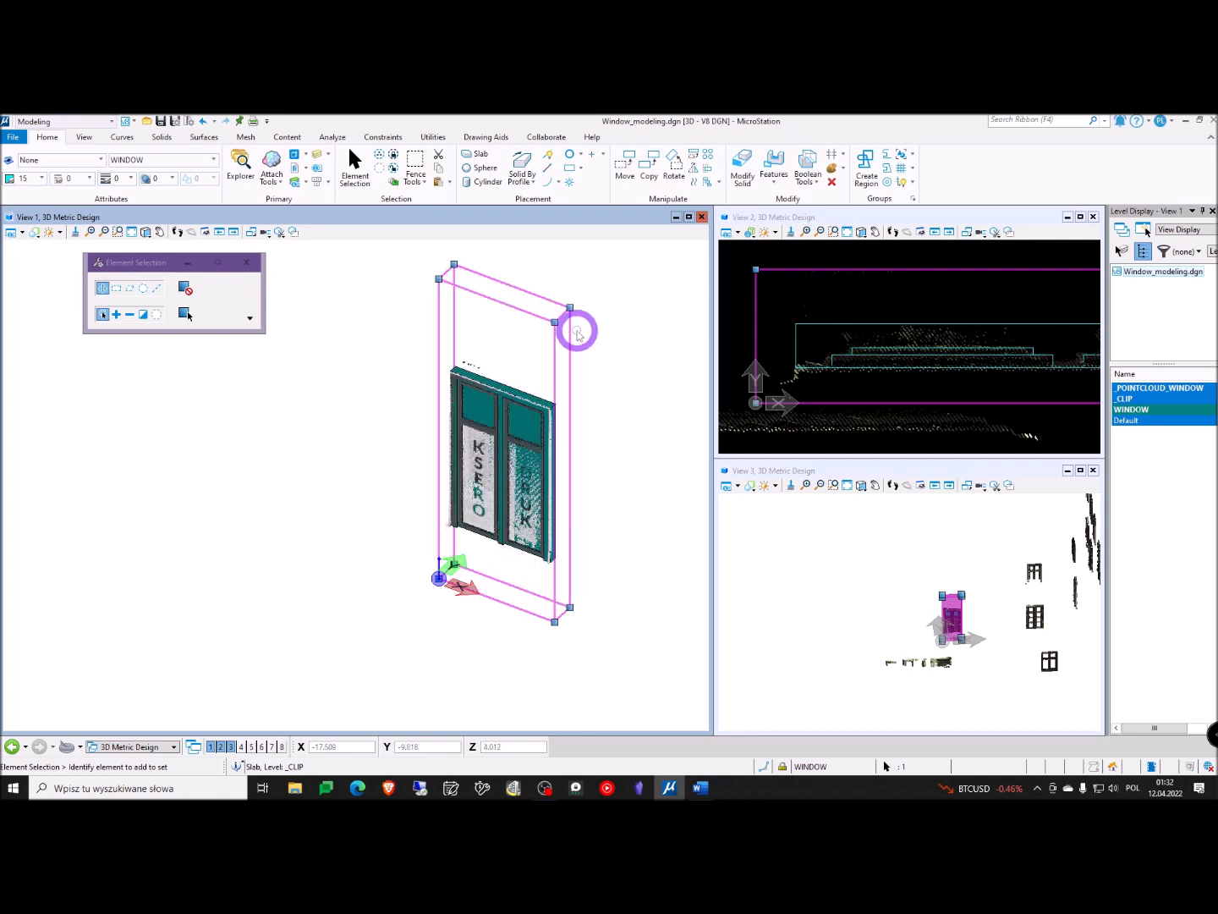
{"action": "scroll", "coordinate": [541, 338], "scroll_direction": "up", "scroll_amount": 3}
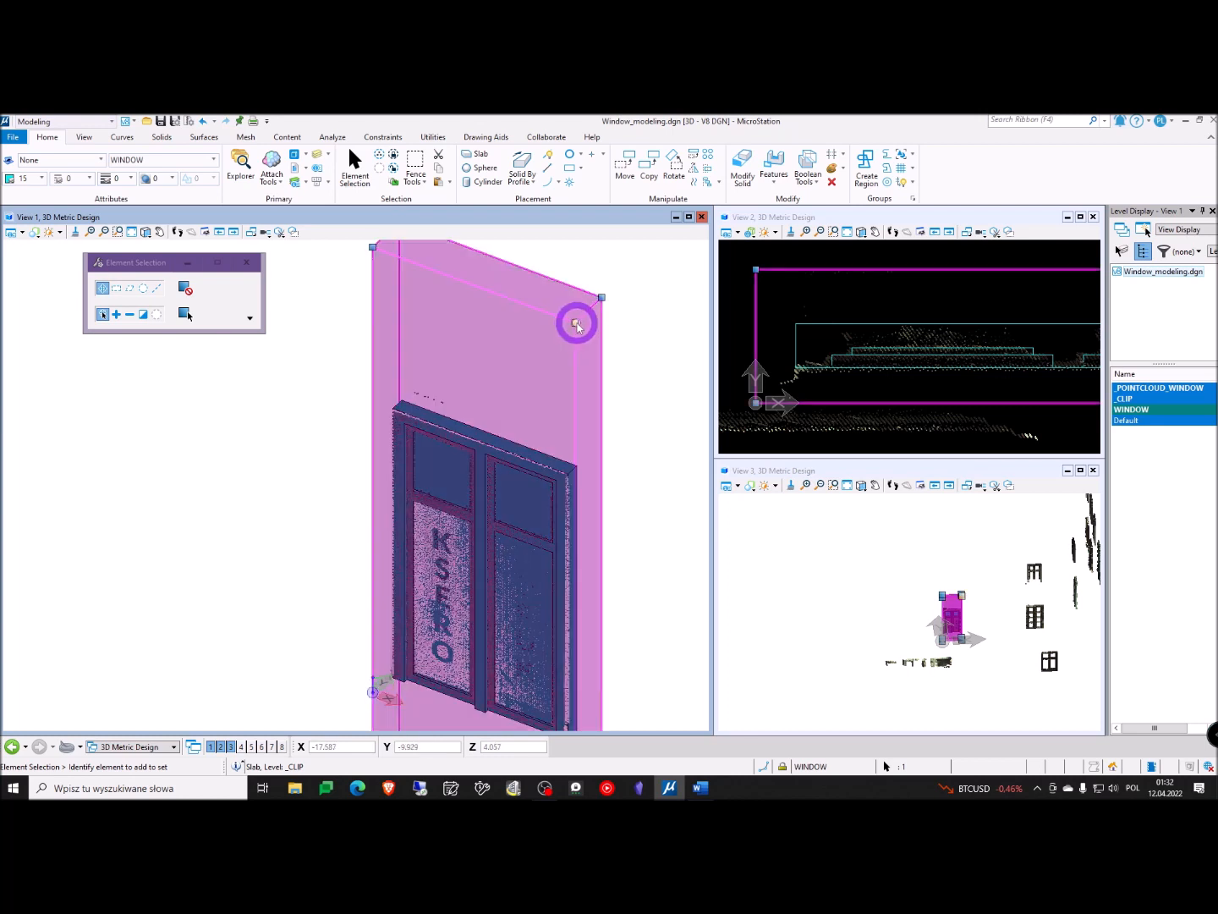
{"action": "left_click", "coordinate": [574, 324]}
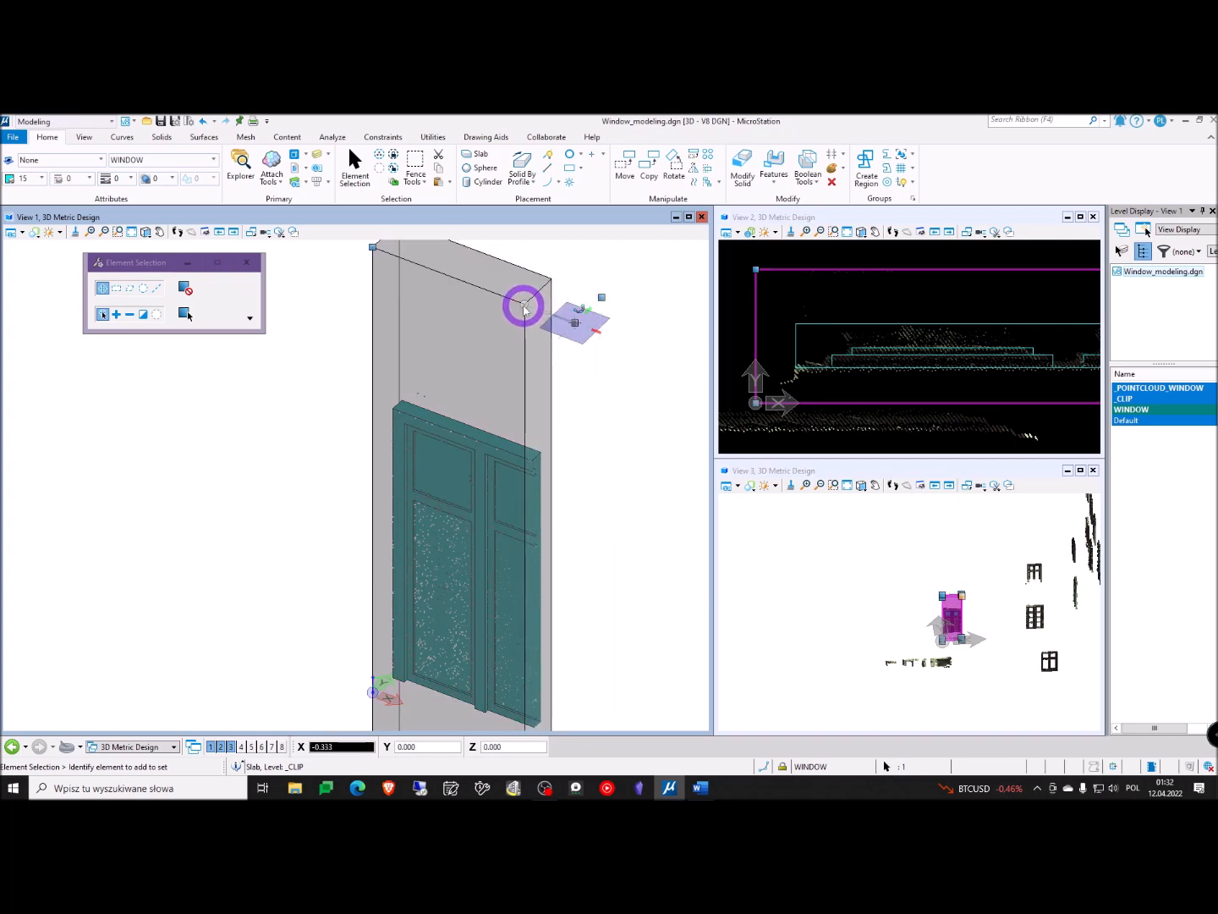
{"action": "left_click", "coordinate": [529, 309]}
{"action": "scroll", "coordinate": [543, 342], "scroll_direction": "down", "scroll_amount": 3}
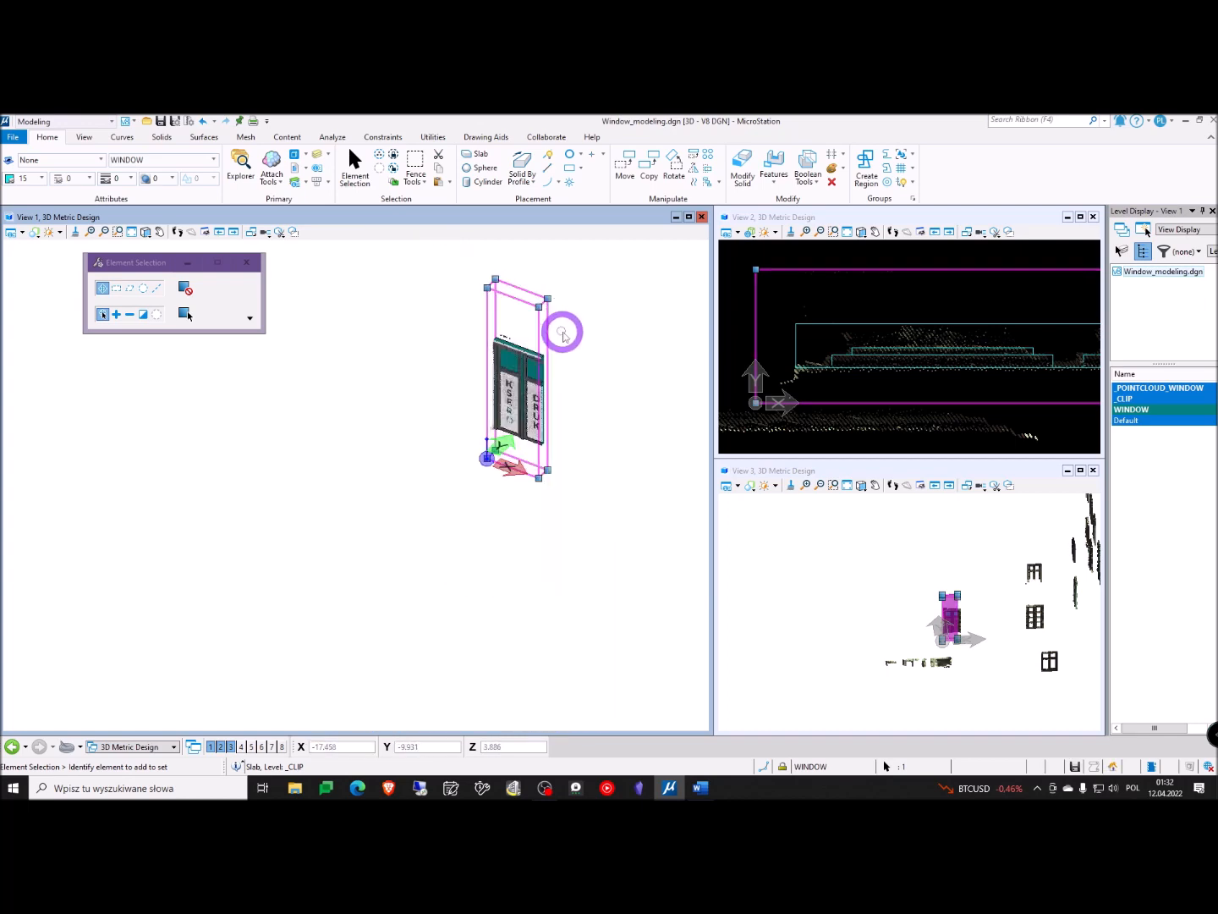
{"action": "left_click", "coordinate": [568, 330]}
Examine the window solid's vertical section in a side view, comparing its frame and pane steps with the point cloud
{"action": "scroll", "coordinate": [544, 366], "scroll_direction": "up", "scroll_amount": 3}
{"action": "scroll", "coordinate": [543, 315], "scroll_direction": "up", "scroll_amount": 3}
{"action": "middle_click_drag", "start_coordinate": [641, 499], "coordinate": [462, 371], "text": "shift"}
{"action": "scroll", "coordinate": [437, 382], "scroll_direction": "up", "scroll_amount": 3}
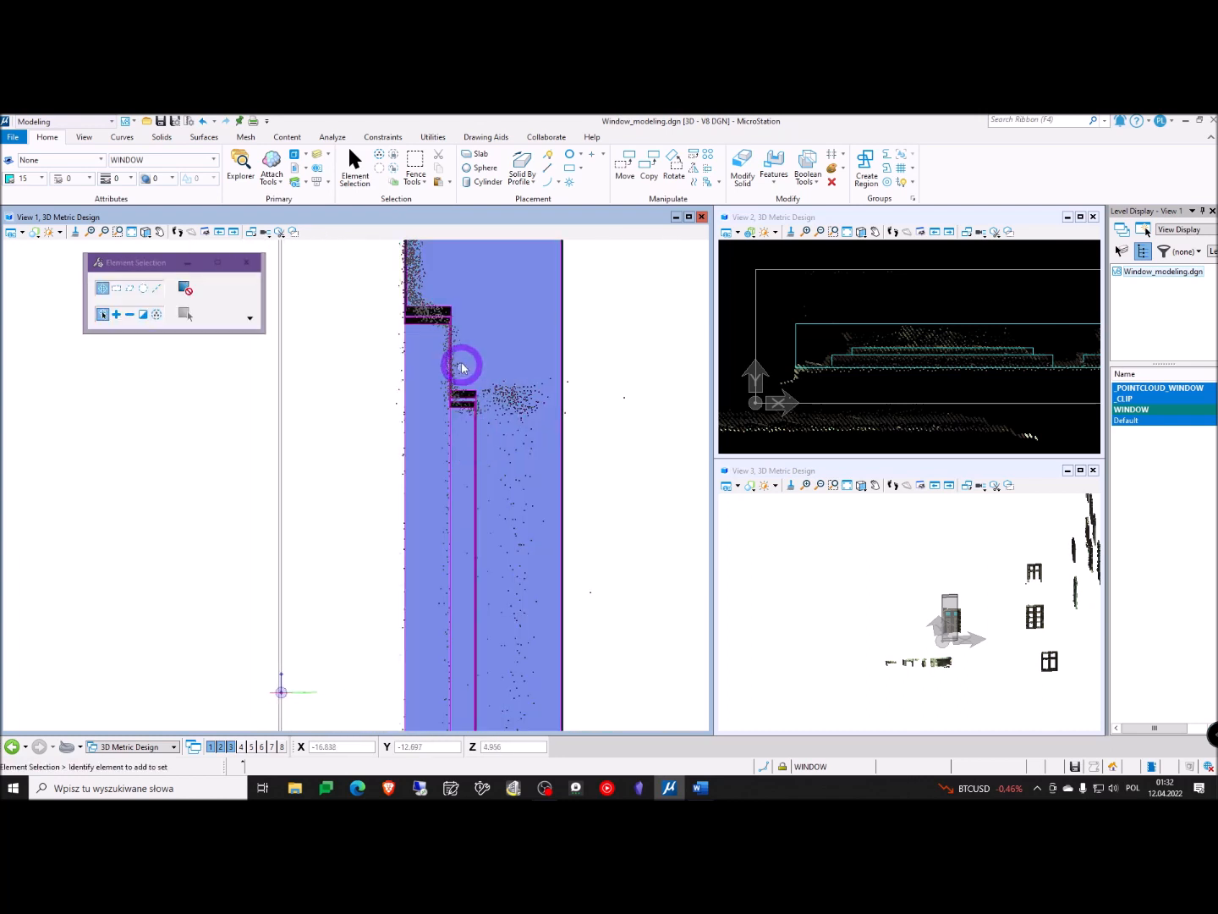
{"action": "left_click", "coordinate": [452, 349]}
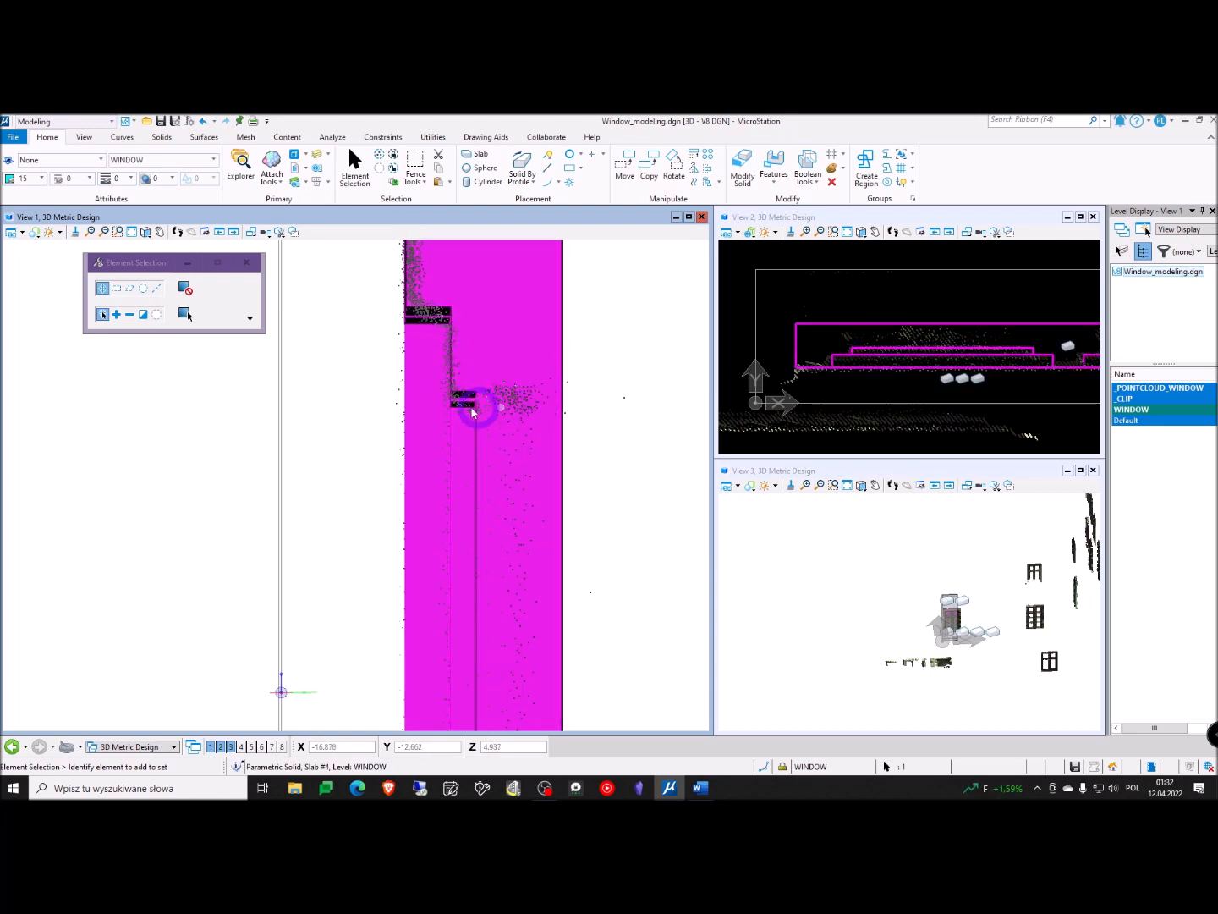
{"action": "middle_click_drag", "start_coordinate": [504, 566], "coordinate": [510, 317], "text": "shift"}
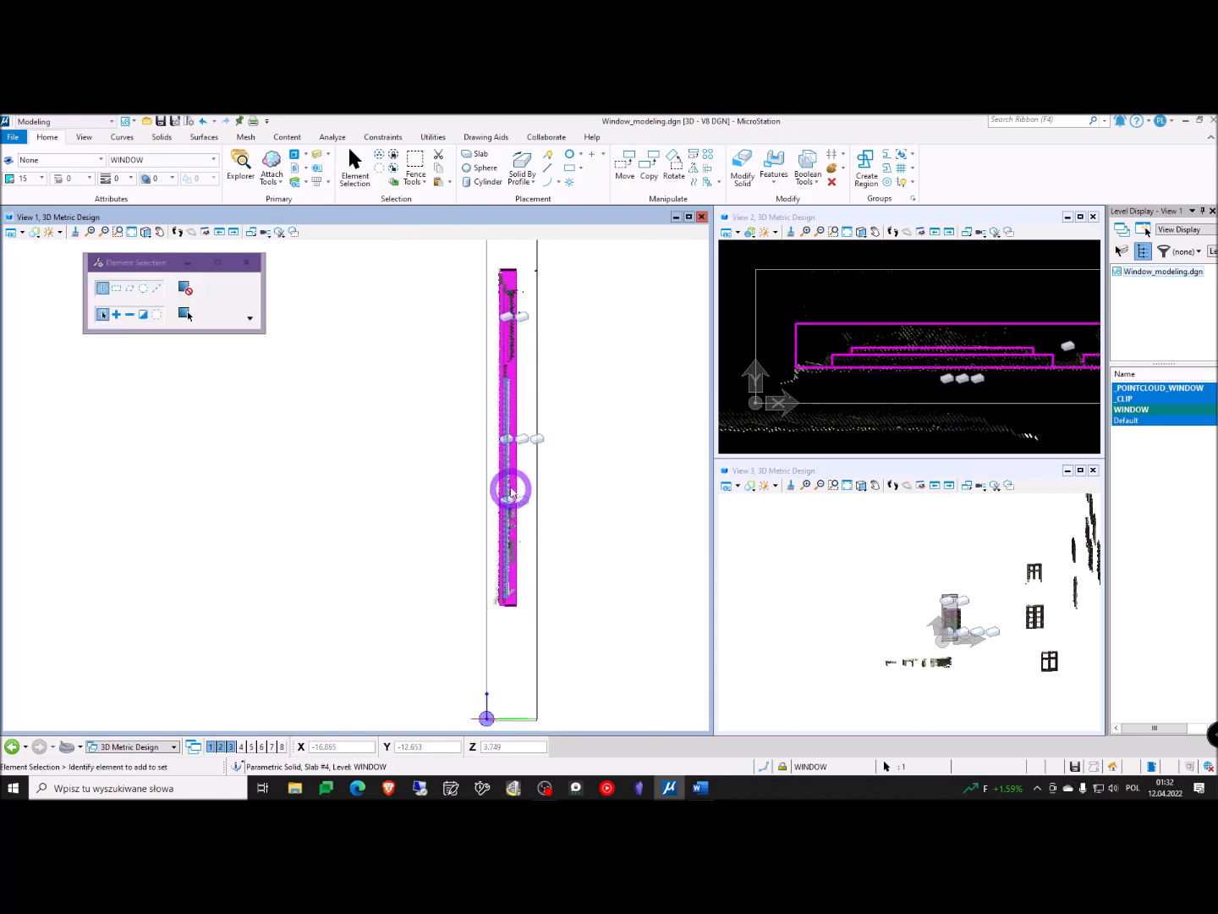
{"action": "left_click", "coordinate": [603, 467]}
{"action": "middle_click_drag", "start_coordinate": [603, 466], "coordinate": [598, 548], "text": "shift"}
{"action": "scroll", "coordinate": [562, 531], "scroll_direction": "down", "scroll_amount": 8}
Lower the clip slab's top face to cut horizontally through the lower panes of the window
{"action": "left_click", "coordinate": [560, 384]}
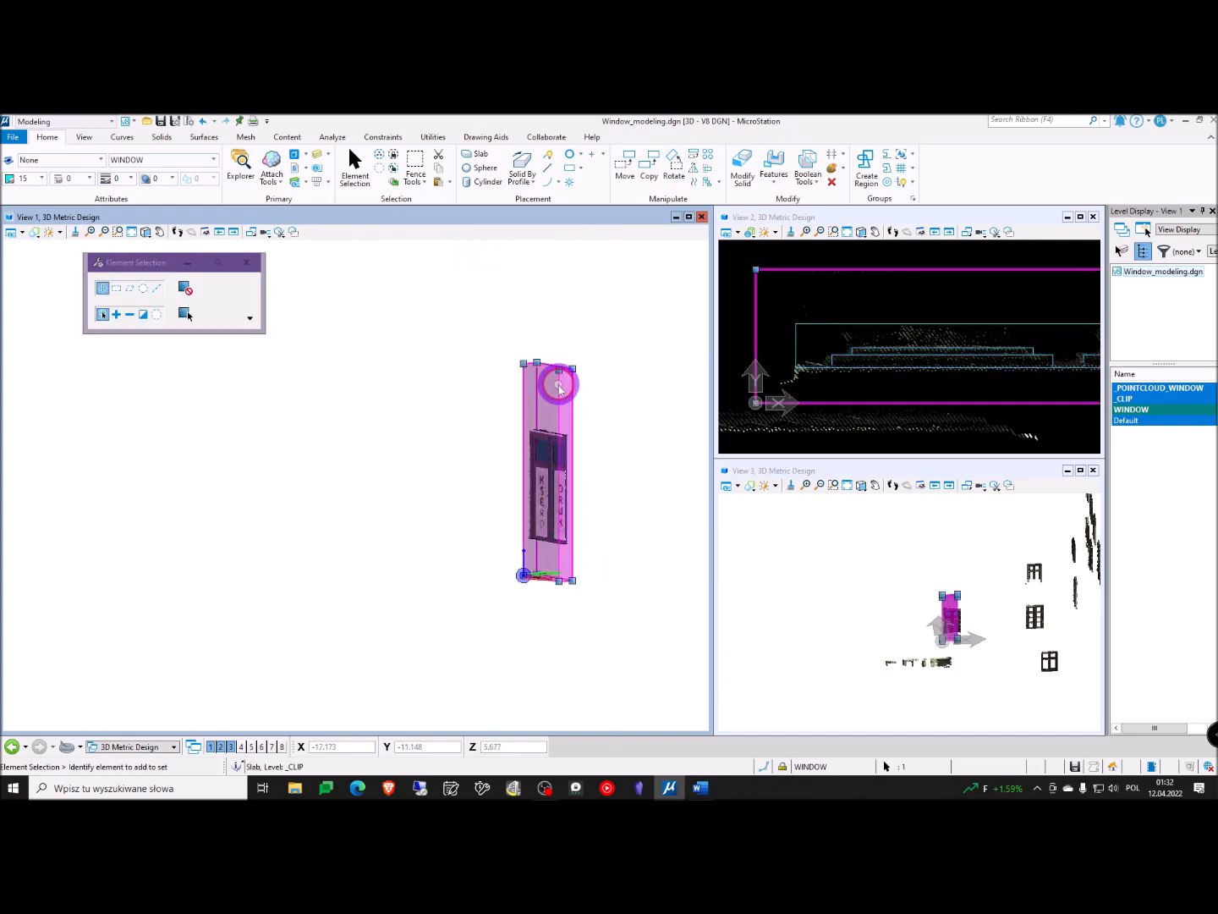
{"action": "scroll", "coordinate": [560, 384], "scroll_direction": "up", "scroll_amount": 5}
{"action": "left_click", "coordinate": [553, 297]}
{"action": "scroll", "coordinate": [553, 297], "scroll_direction": "down", "scroll_amount": 5}
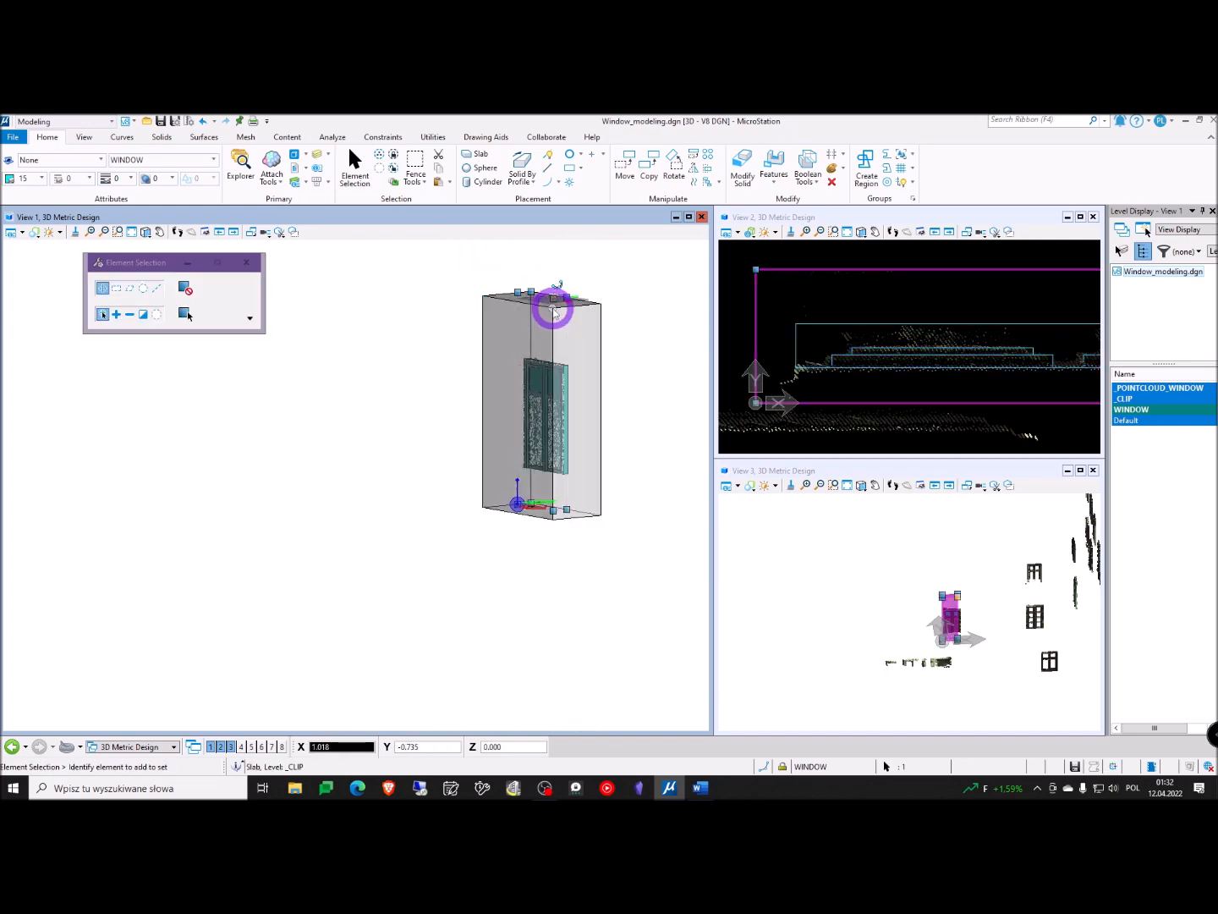
{"action": "scroll", "coordinate": [548, 329], "scroll_direction": "up", "scroll_amount": 5}
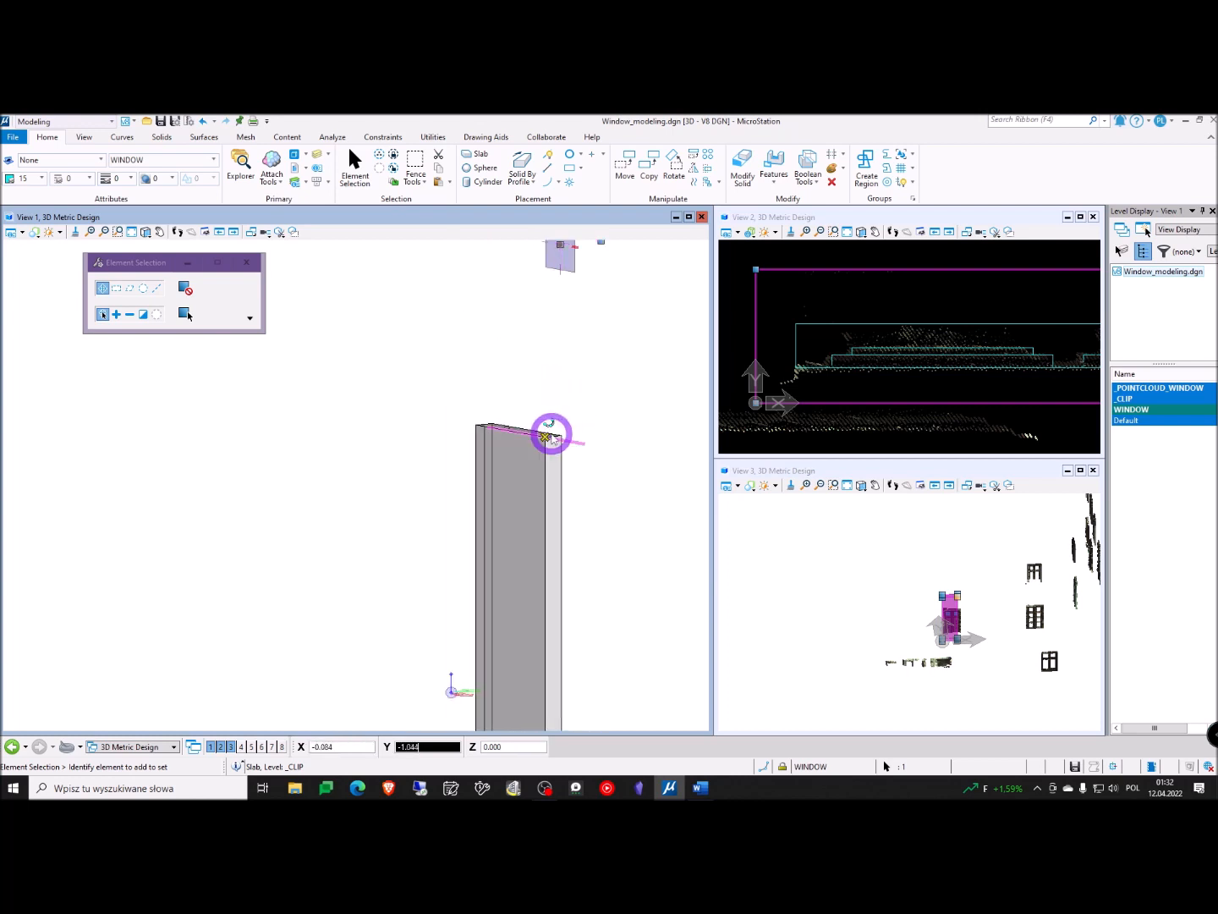
{"action": "middle_click_drag", "start_coordinate": [547, 550], "coordinate": [308, 339]}
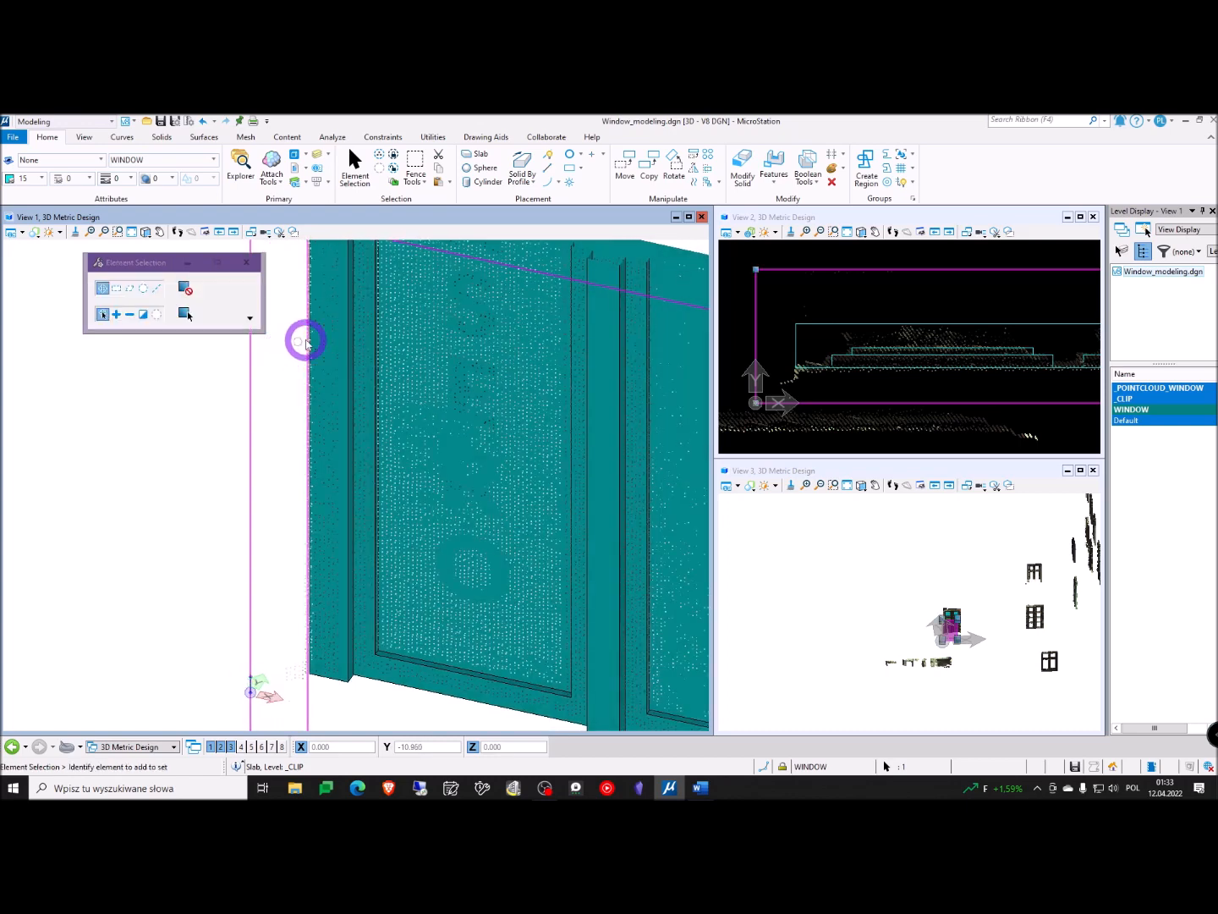
Raise the clip slab's bottom face to just below its top, leaving a thin horizontal slice of the window
{"action": "scroll", "coordinate": [308, 340], "scroll_direction": "down", "scroll_amount": 3}
{"action": "scroll", "coordinate": [397, 476], "scroll_direction": "up", "scroll_amount": 3}
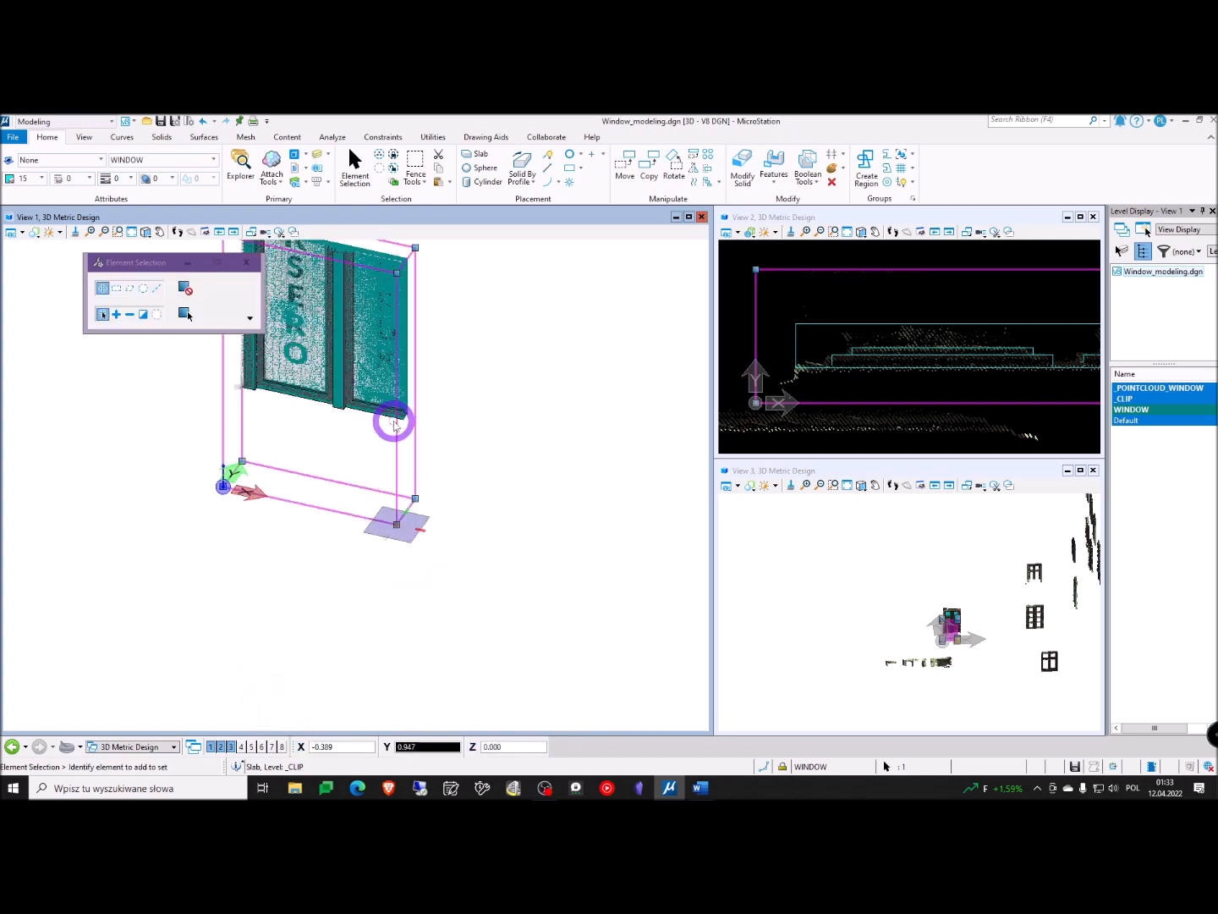
{"action": "left_click_drag", "start_coordinate": [396, 430], "coordinate": [420, 288]}
{"action": "middle_click_drag", "start_coordinate": [343, 352], "coordinate": [401, 452]}
{"action": "left_click", "coordinate": [401, 454]}
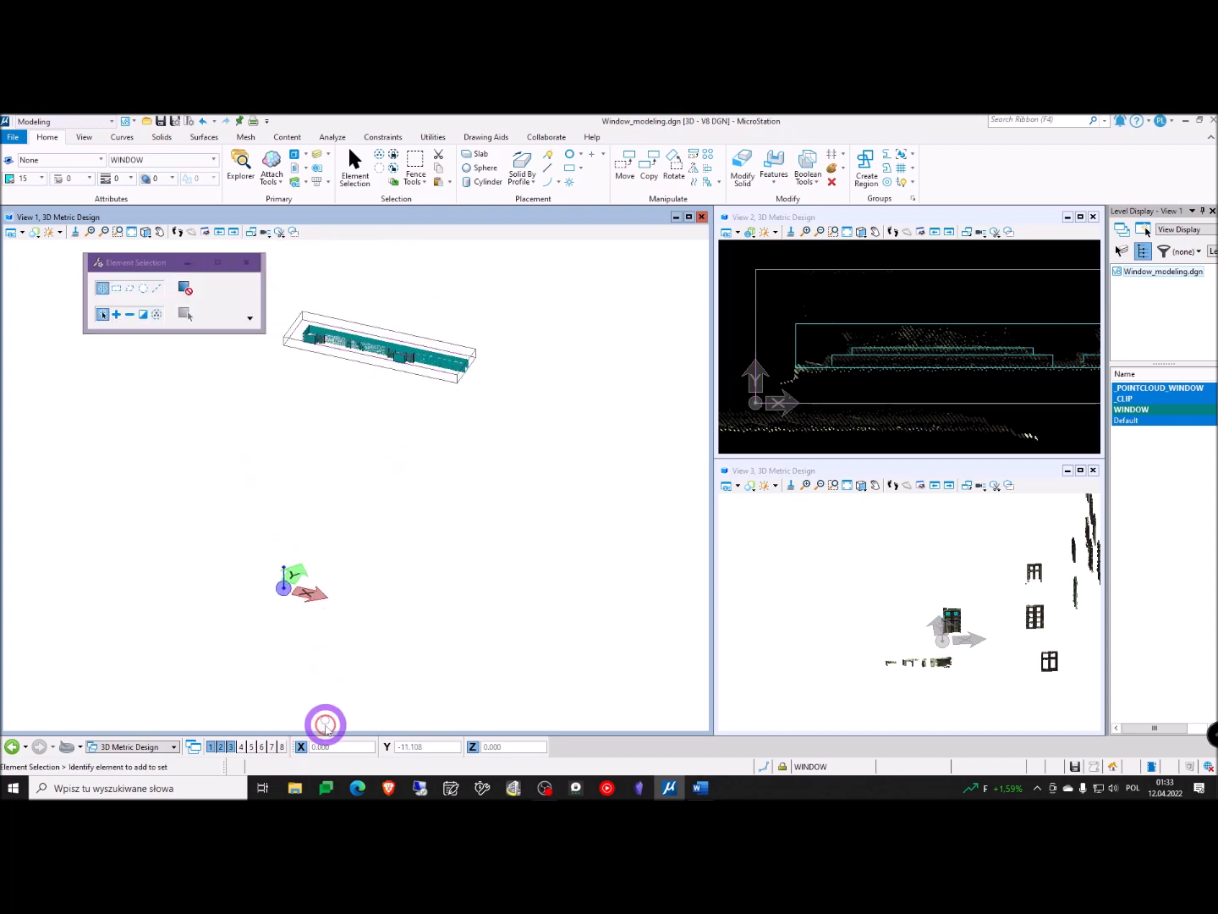
Set View 1 to the Top view, looking straight down on the clipped window slice
{"action": "left_click", "coordinate": [280, 231]}
{"action": "middle_click_drag", "start_coordinate": [440, 285], "coordinate": [496, 406], "text": "shift"}
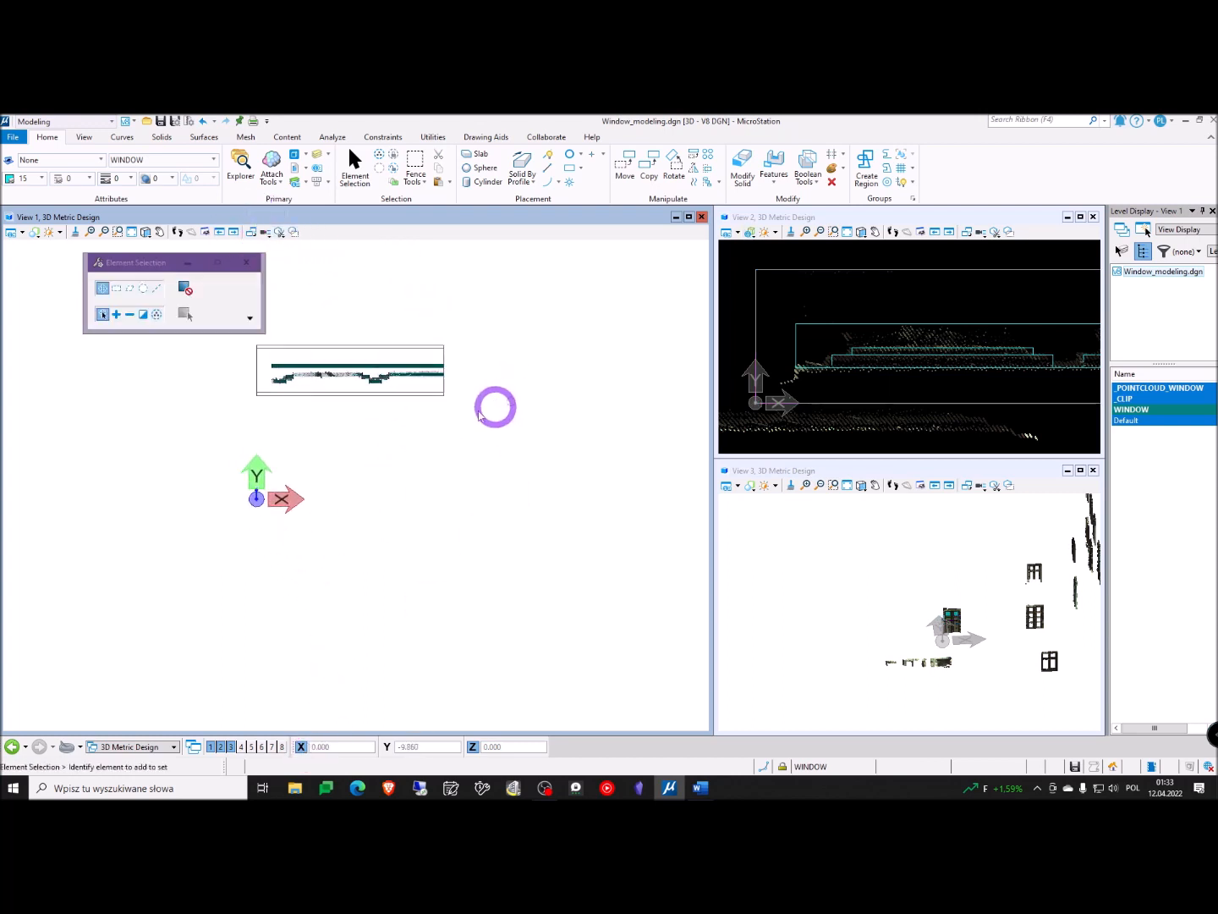
{"action": "scroll", "coordinate": [248, 385], "scroll_direction": "up", "scroll_amount": 3}
{"action": "scroll", "coordinate": [315, 380], "scroll_direction": "down", "scroll_amount": 3}
{"action": "scroll", "coordinate": [428, 356], "scroll_direction": "up", "scroll_amount": 2}
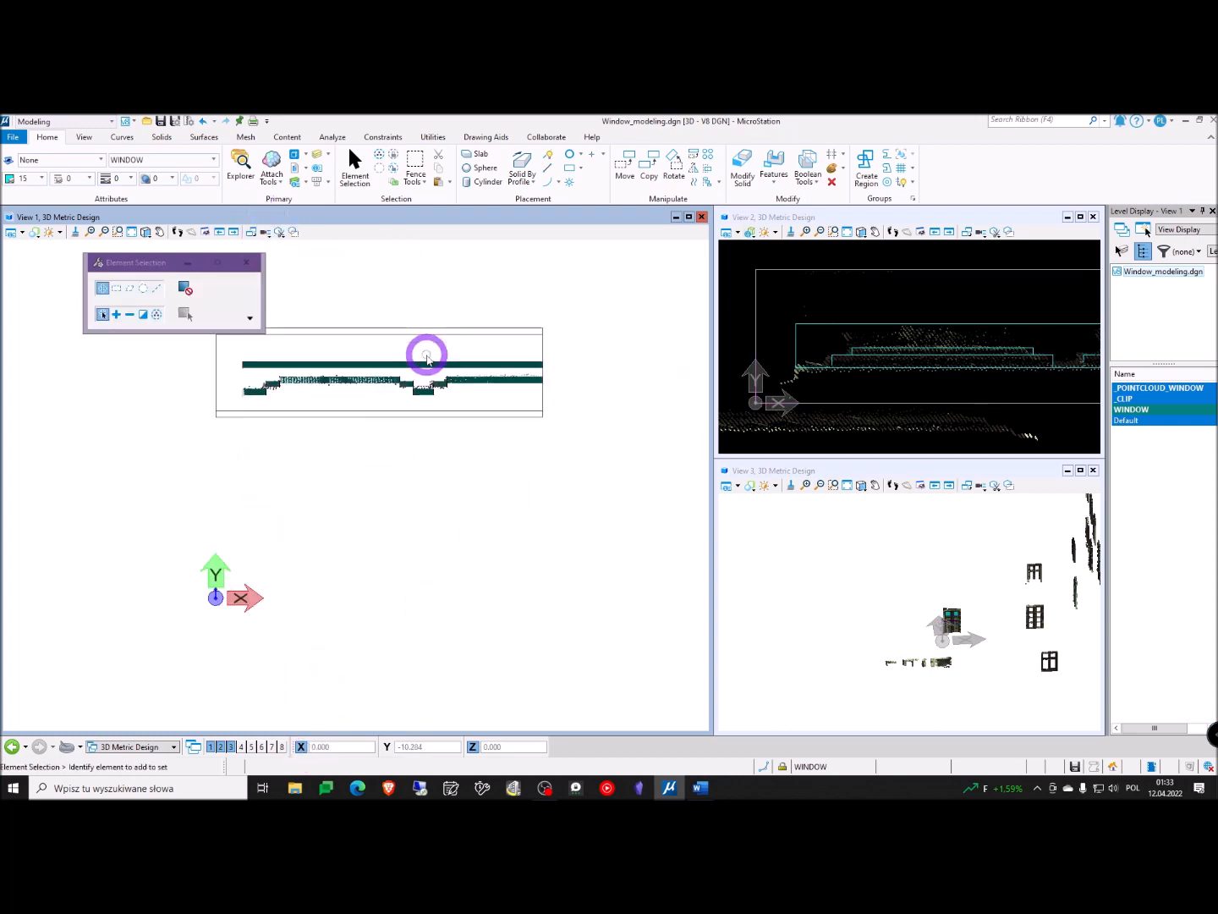
{"action": "left_click", "coordinate": [147, 233]}
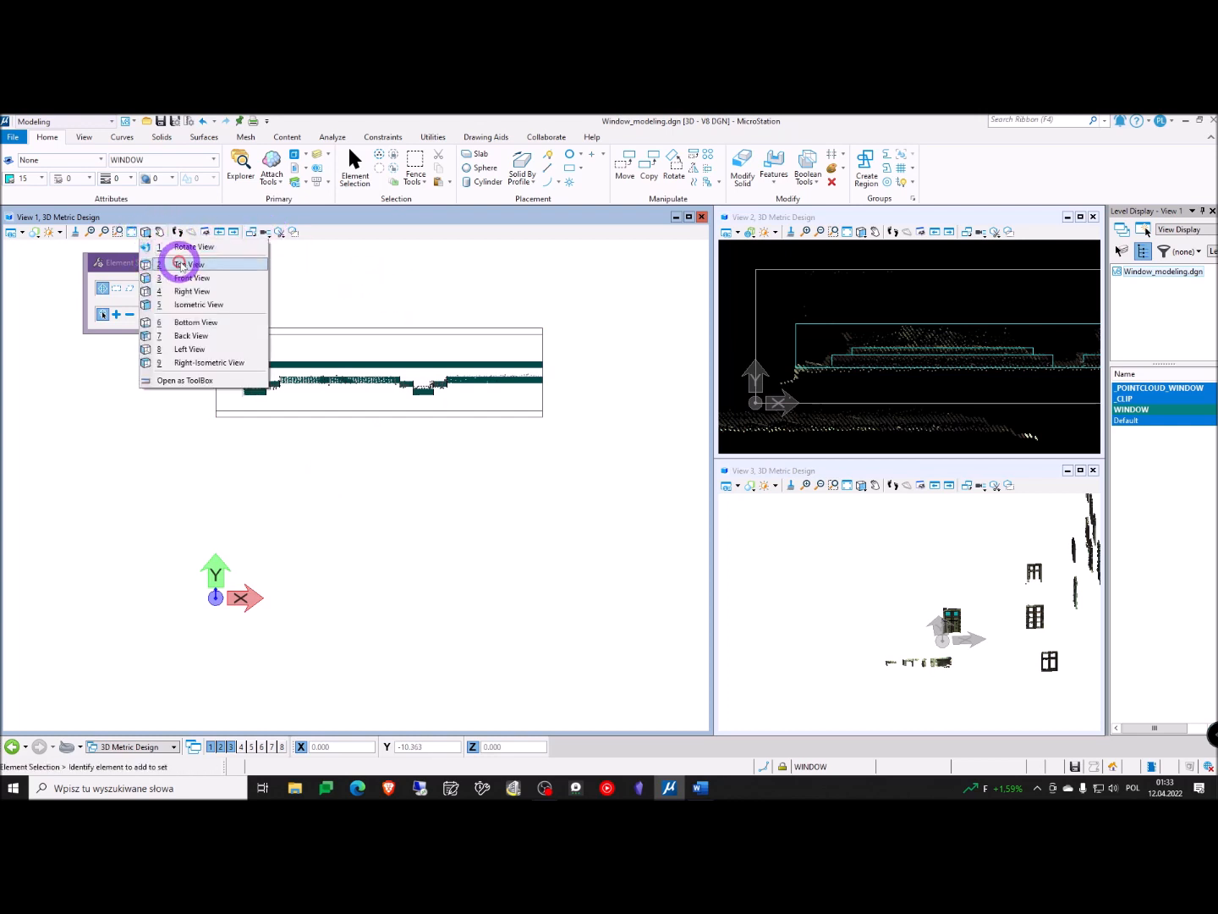
{"action": "left_click", "coordinate": [193, 267]}
{"action": "scroll", "coordinate": [407, 382], "scroll_direction": "up", "scroll_amount": 5}
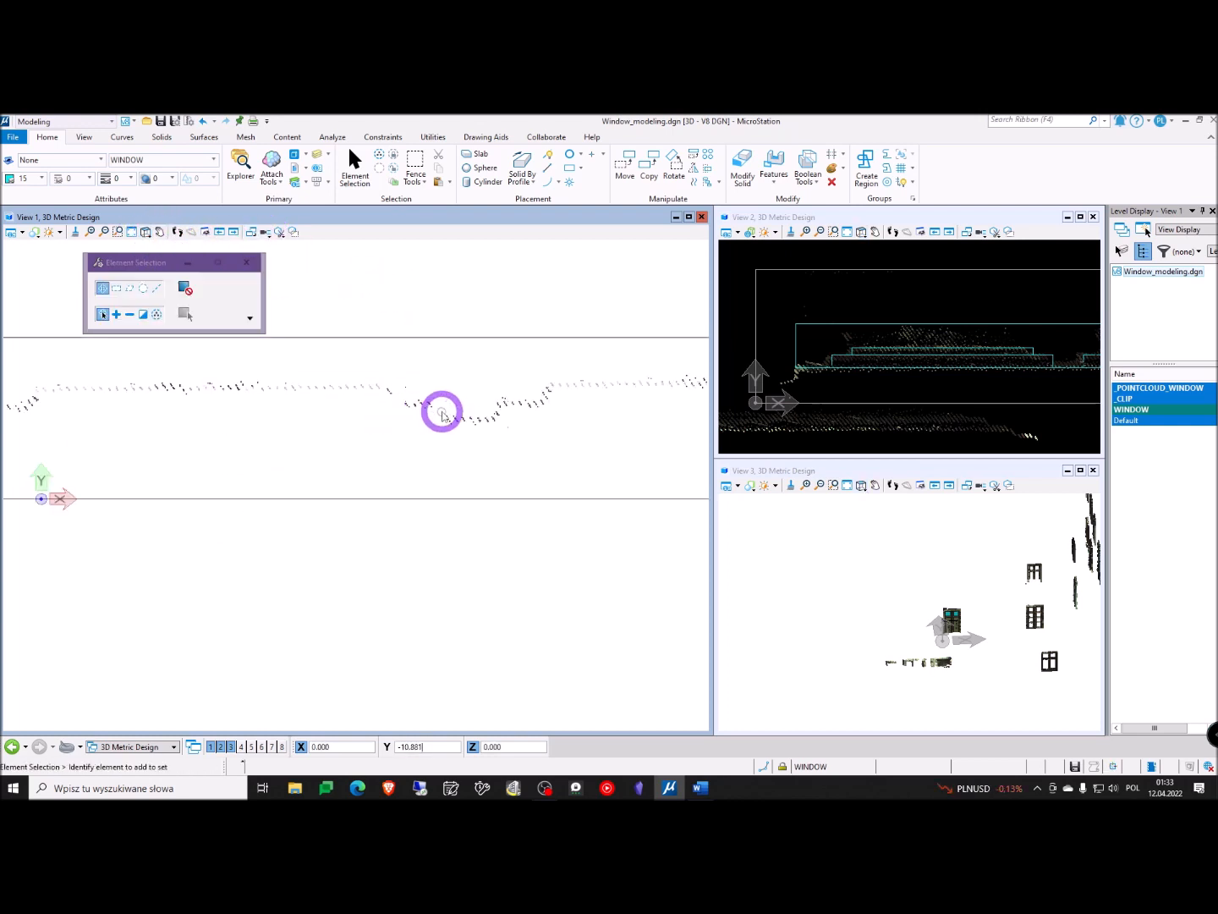
Display the clip volume's cut section in View 1 with its display style set to From View
{"action": "left_click", "coordinate": [440, 398]}
{"action": "scroll", "coordinate": [440, 400], "scroll_direction": "down", "scroll_amount": 2}
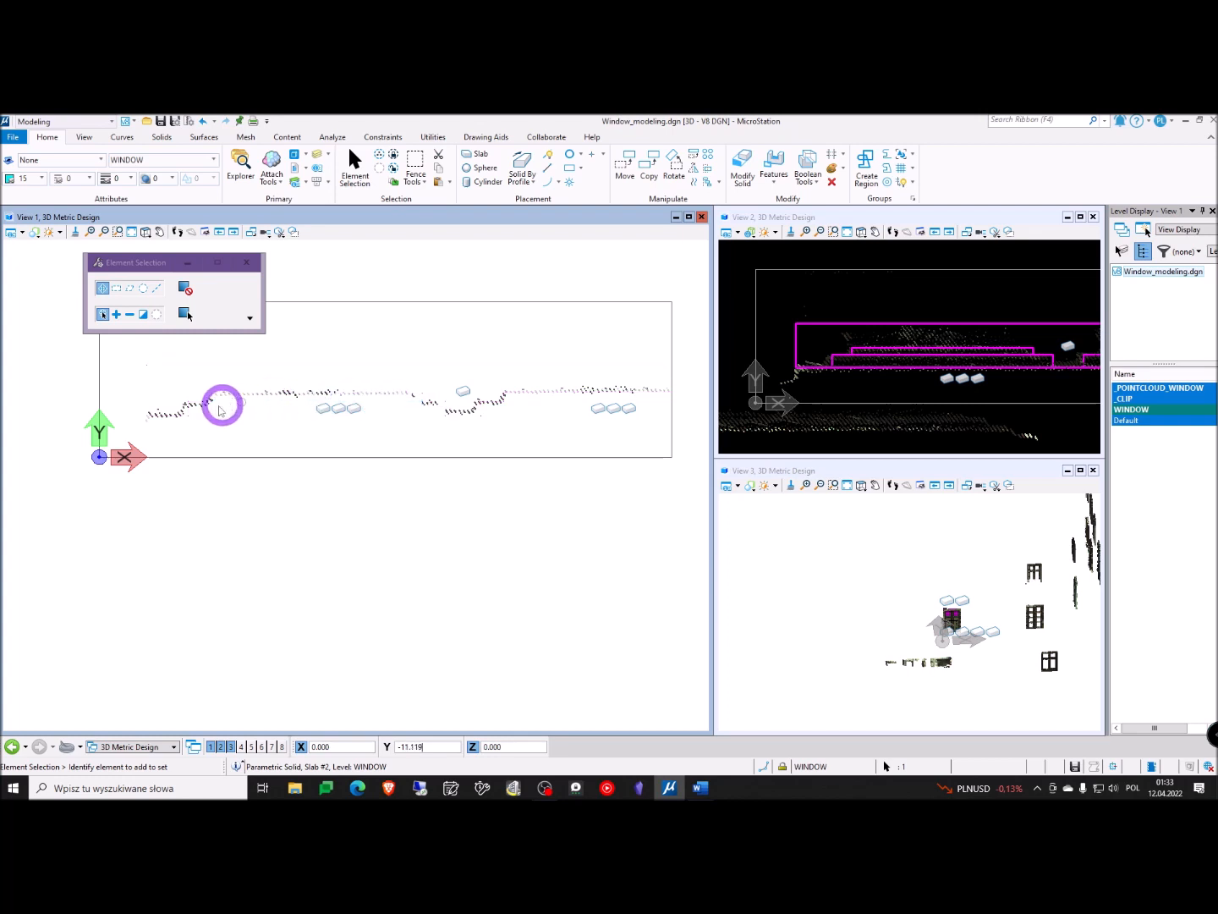
{"action": "middle_click_drag", "start_coordinate": [121, 432], "coordinate": [234, 408]}
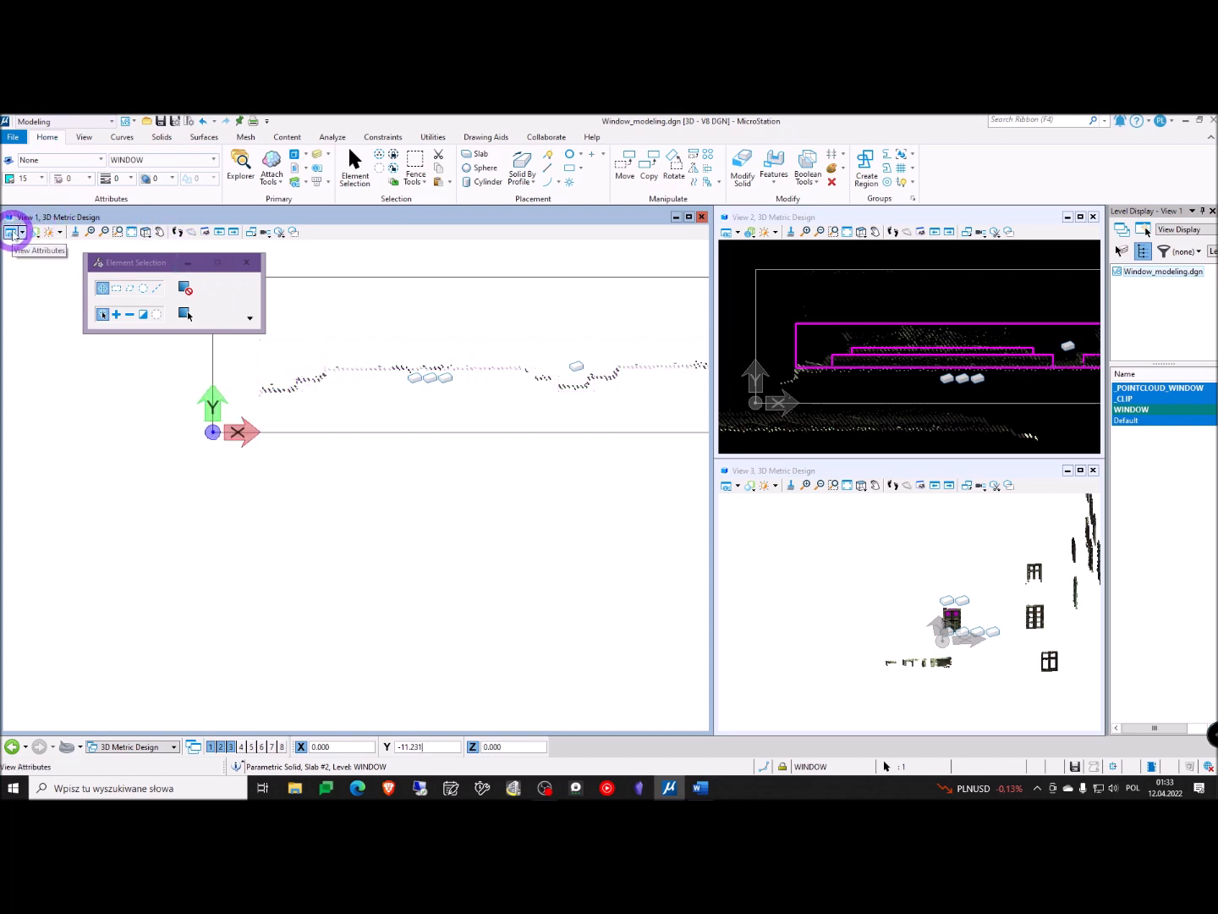
{"action": "left_click", "coordinate": [13, 232]}
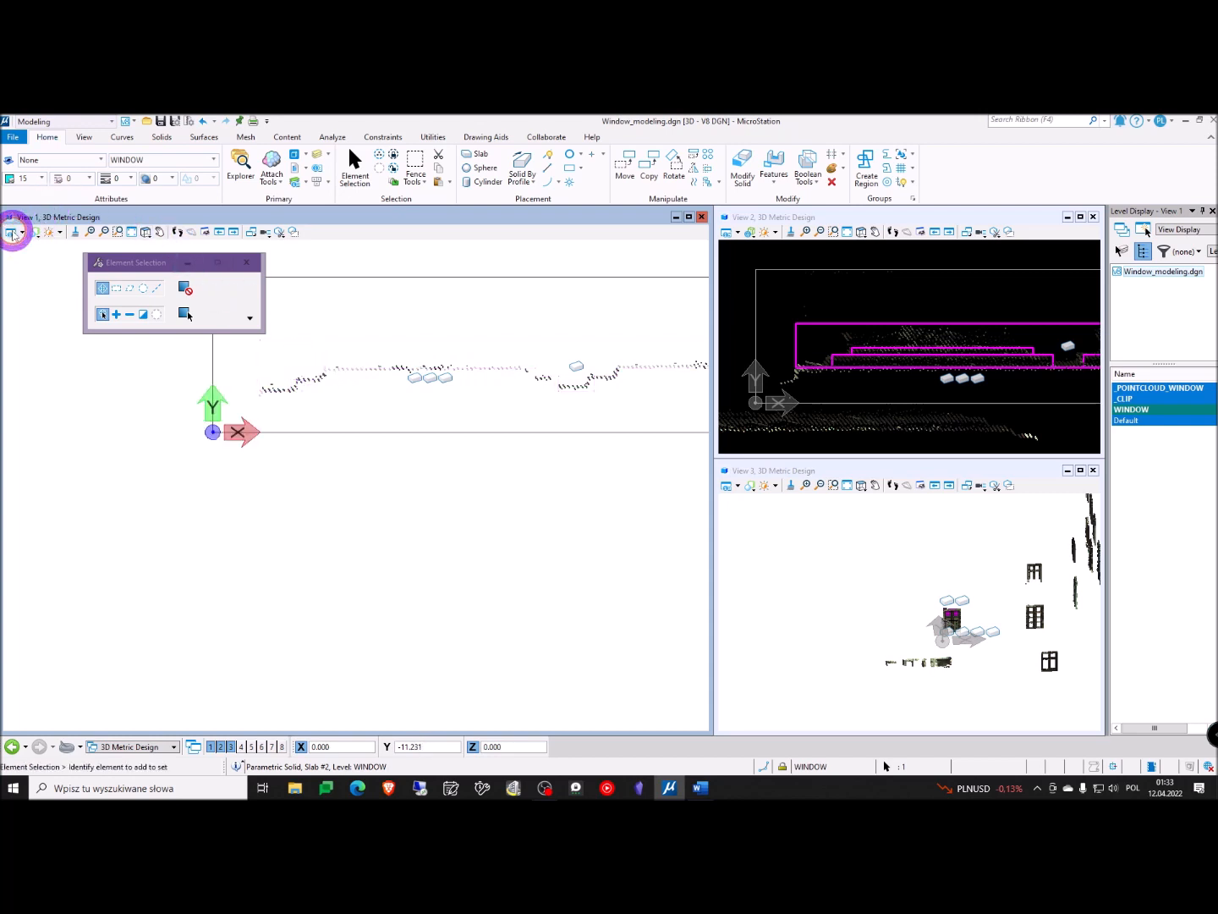
{"action": "left_click_drag", "start_coordinate": [422, 271], "coordinate": [226, 208]}
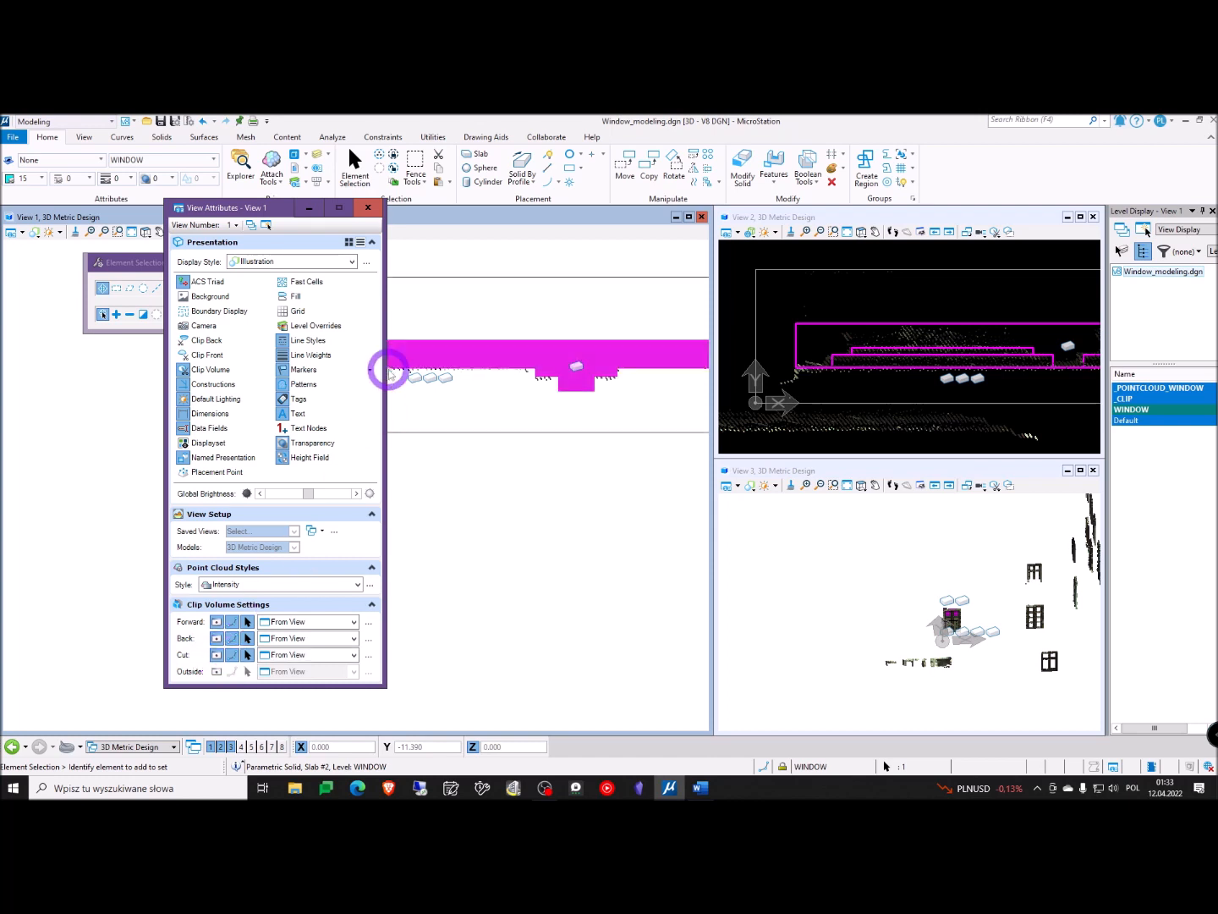
{"action": "left_click", "coordinate": [497, 388]}
{"action": "middle_click_drag", "start_coordinate": [439, 387], "coordinate": [515, 375]}
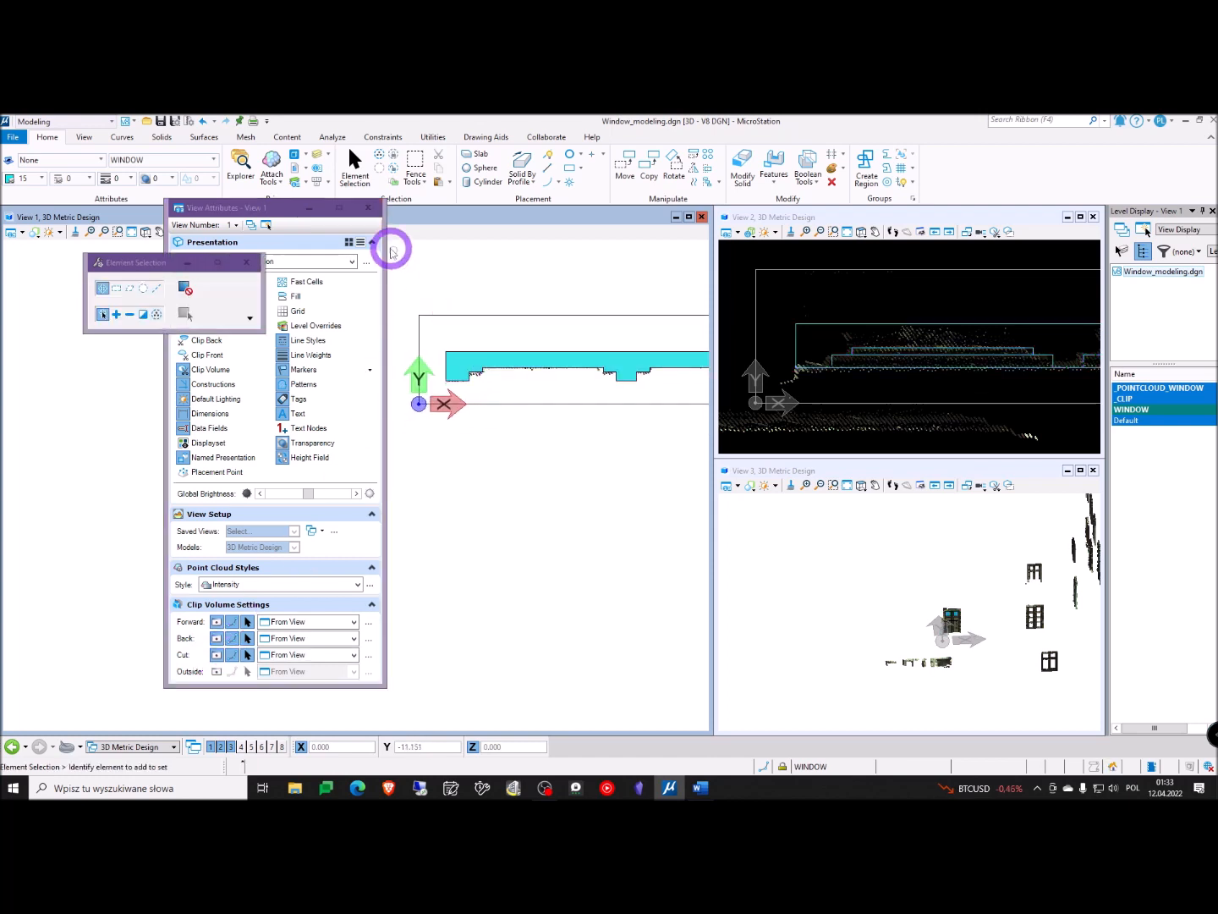
{"action": "left_click", "coordinate": [372, 209]}
{"action": "left_click", "coordinate": [521, 392]}
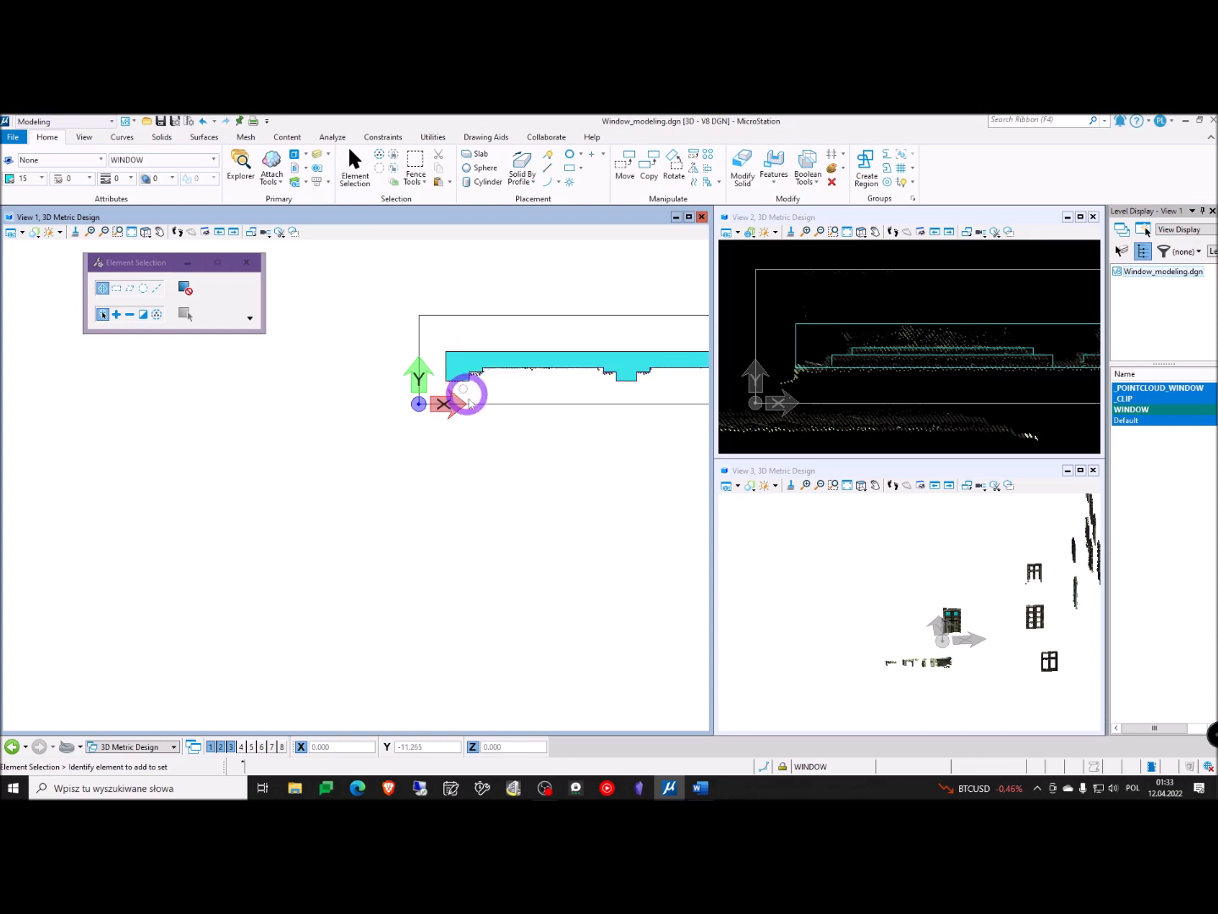
Widen the clip slab past the window's right edge so the section covers the full width of both sashes
{"action": "middle_click_drag", "start_coordinate": [602, 368], "coordinate": [483, 383]}
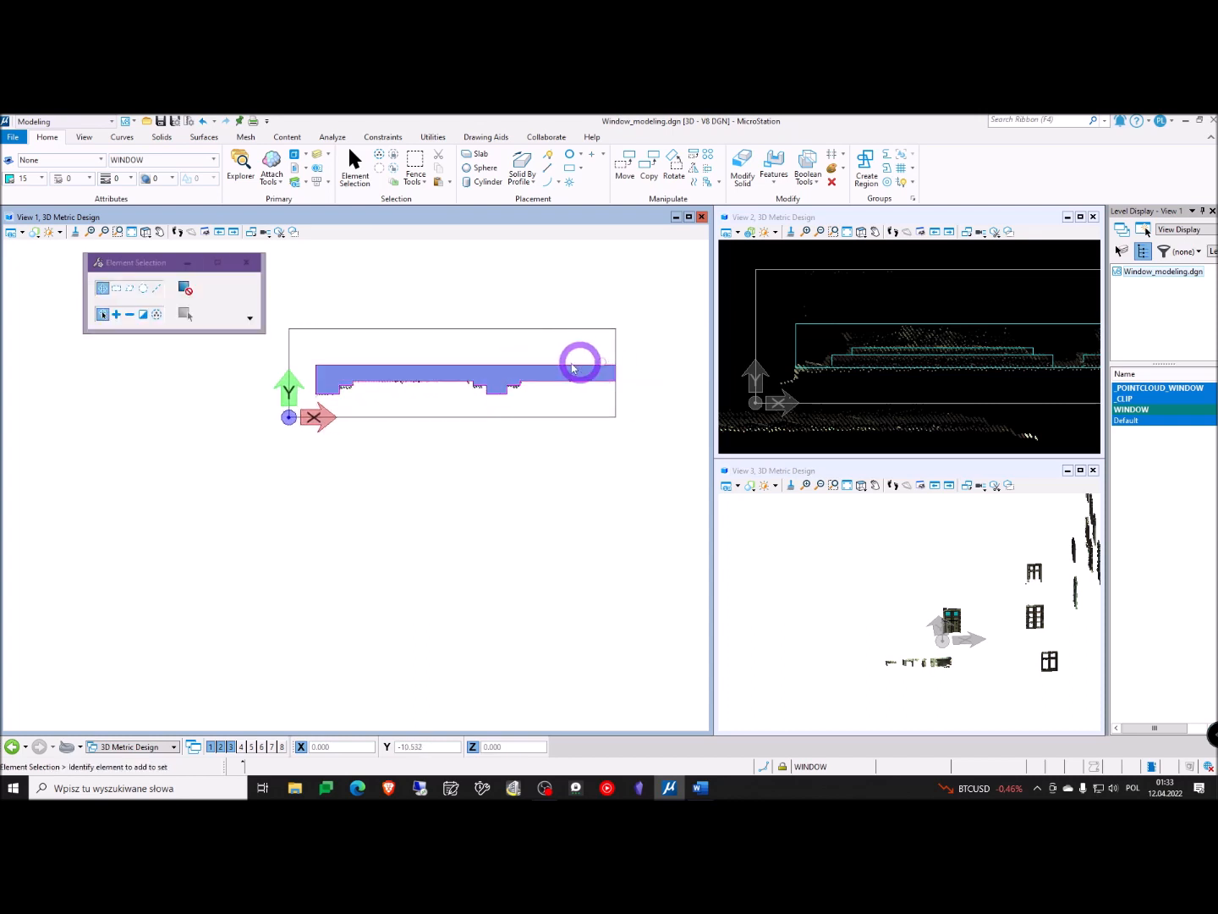
{"action": "left_click", "coordinate": [595, 355]}
{"action": "middle_click_drag", "start_coordinate": [625, 355], "coordinate": [493, 413]}
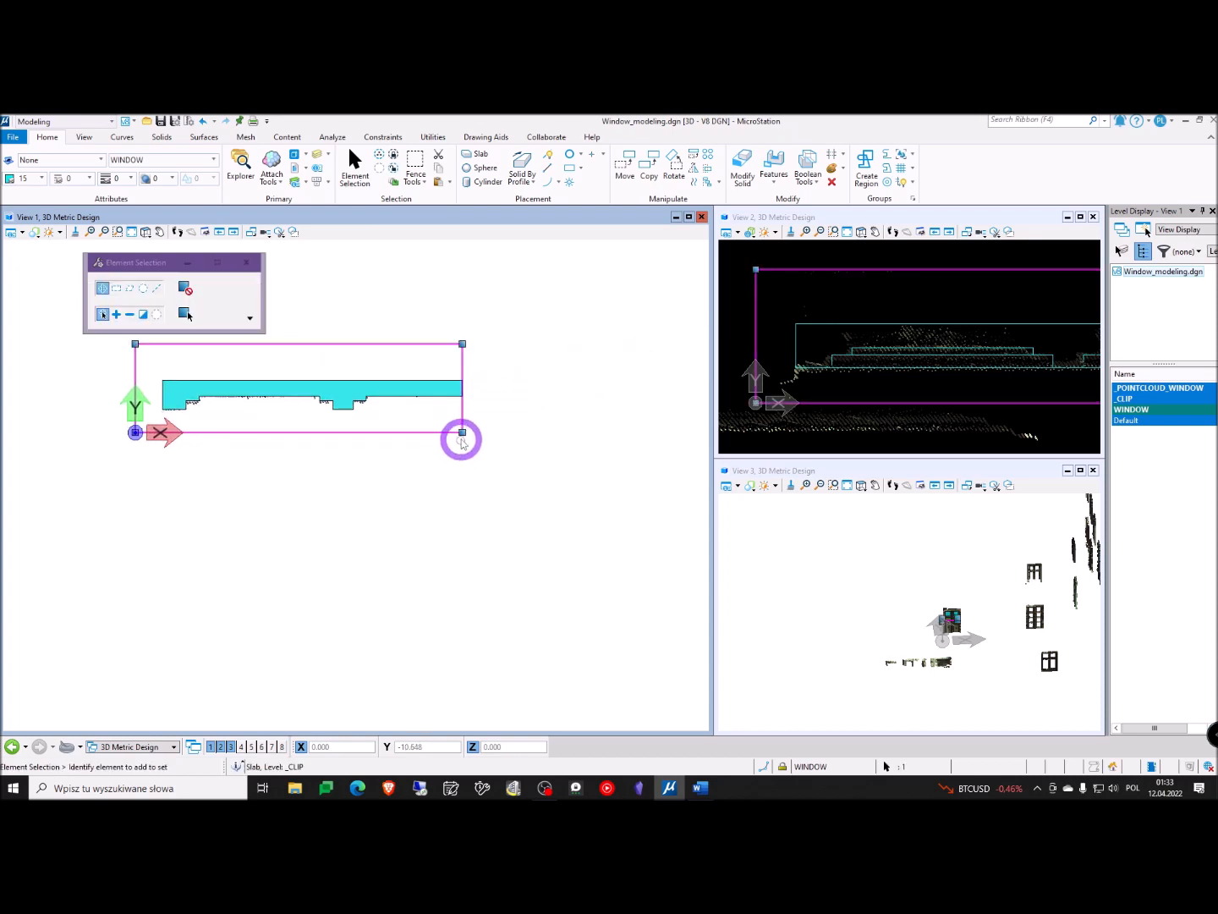
{"action": "left_click", "coordinate": [461, 433]}
{"action": "left_click", "coordinate": [559, 424]}
{"action": "scroll", "coordinate": [499, 398], "scroll_direction": "up", "scroll_amount": 2}
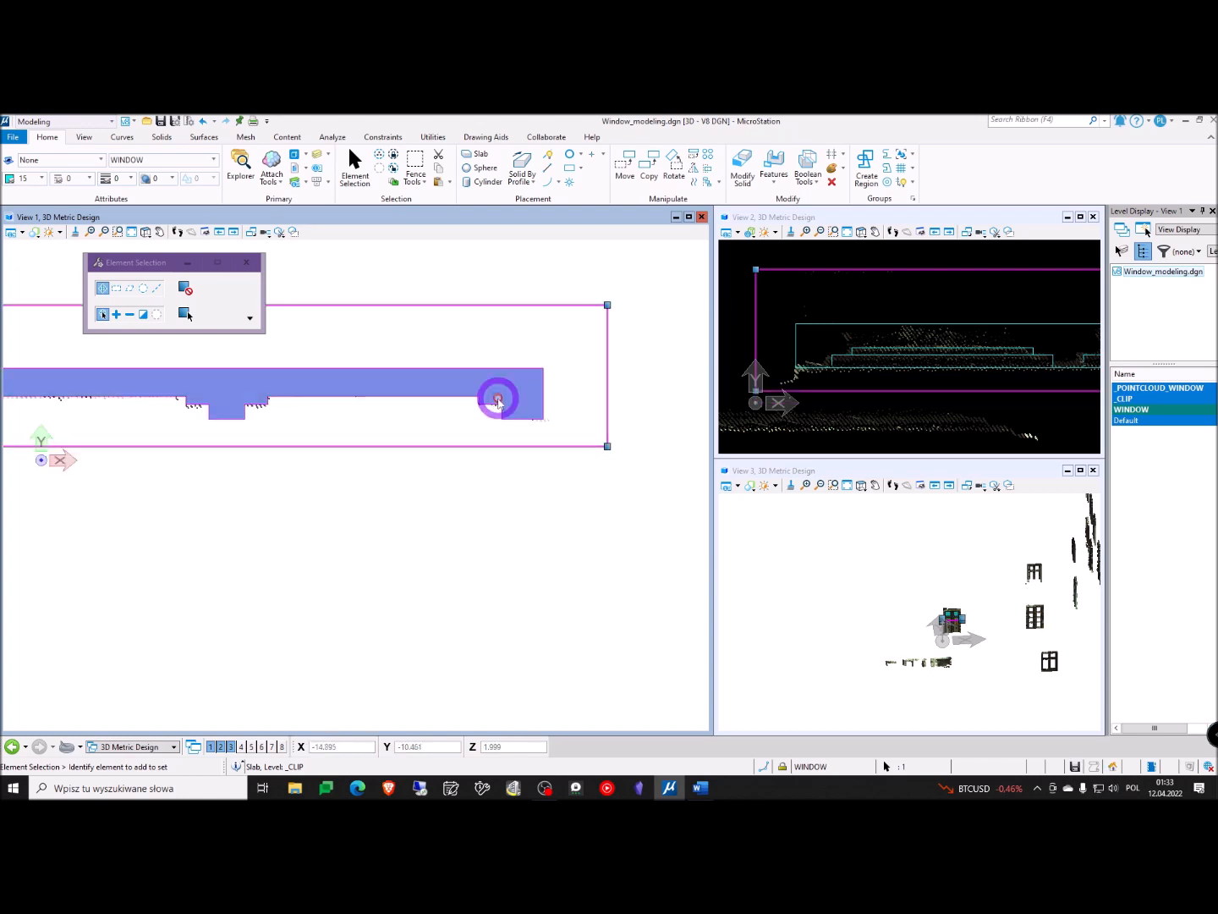
{"action": "left_click", "coordinate": [370, 502]}
Examine the window's horizontal cut profile against the point cloud along its full width, including both jambs and the central post
{"action": "middle_click_drag", "start_coordinate": [244, 509], "coordinate": [638, 452]}
{"action": "scroll", "coordinate": [334, 321], "scroll_direction": "up", "scroll_amount": 5}
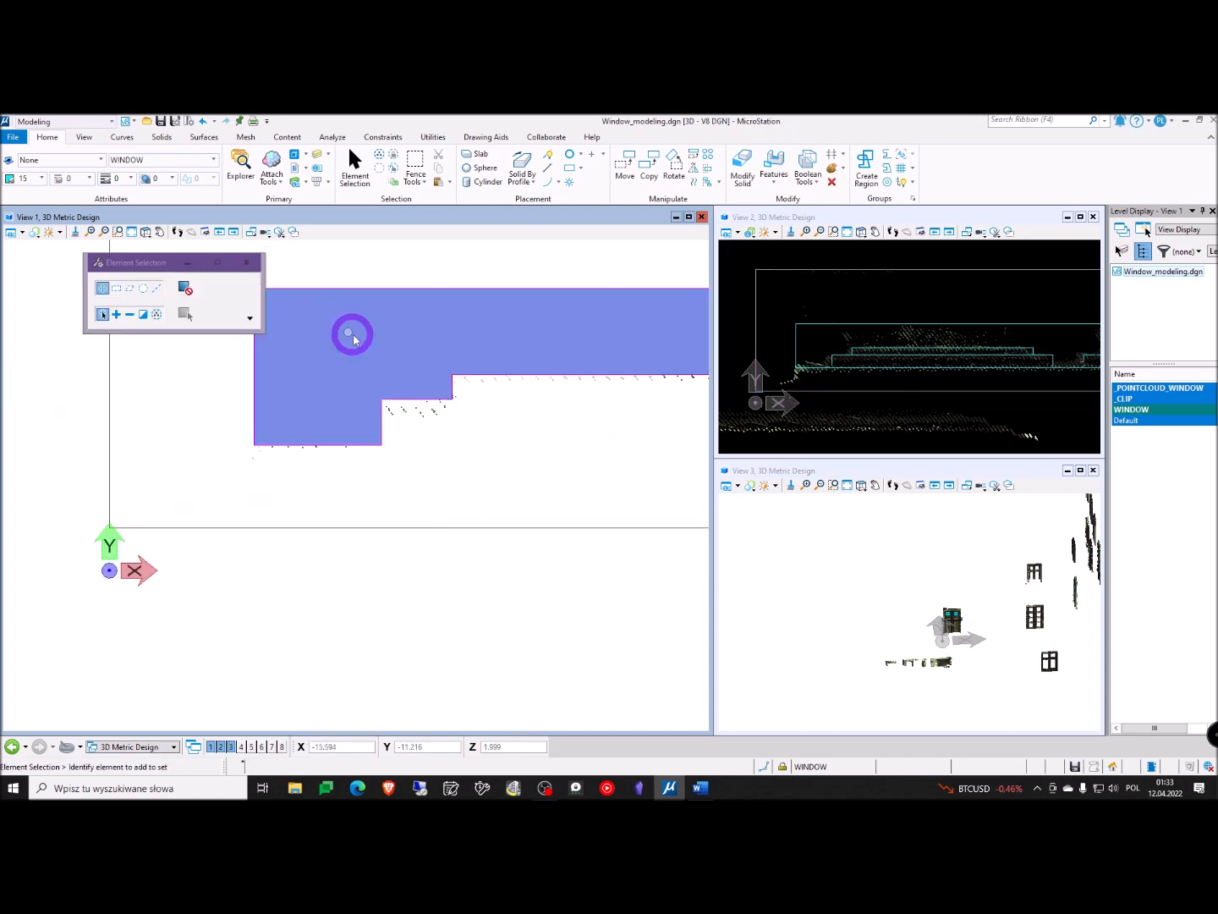
{"action": "left_click", "coordinate": [351, 332]}
{"action": "scroll", "coordinate": [390, 381], "scroll_direction": "down", "scroll_amount": 5}
{"action": "scroll", "coordinate": [633, 380], "scroll_direction": "up", "scroll_amount": 3}
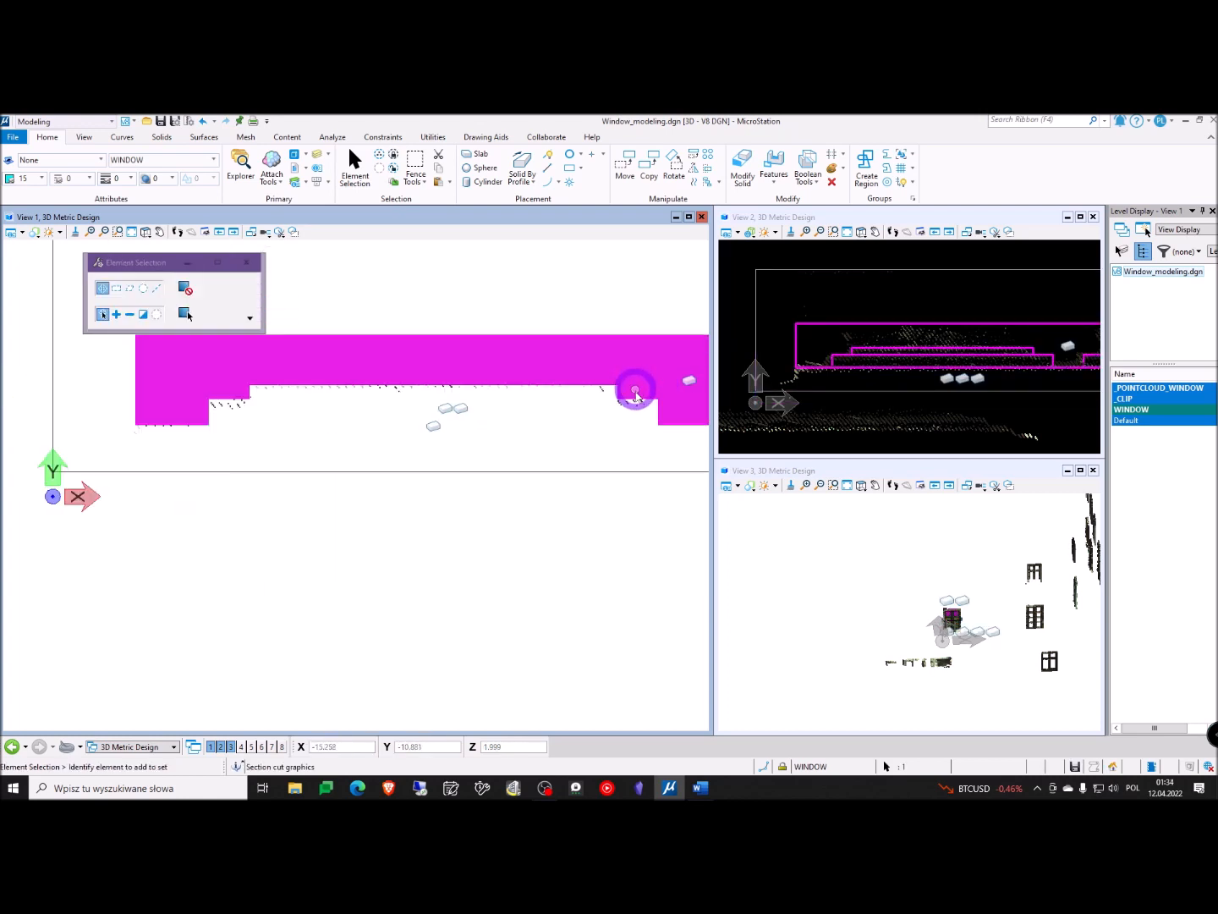
{"action": "middle_click_drag", "start_coordinate": [696, 430], "coordinate": [322, 397]}
{"action": "middle_click_drag", "start_coordinate": [479, 354], "coordinate": [194, 336]}
{"action": "scroll", "coordinate": [536, 356], "scroll_direction": "down", "scroll_amount": 5}
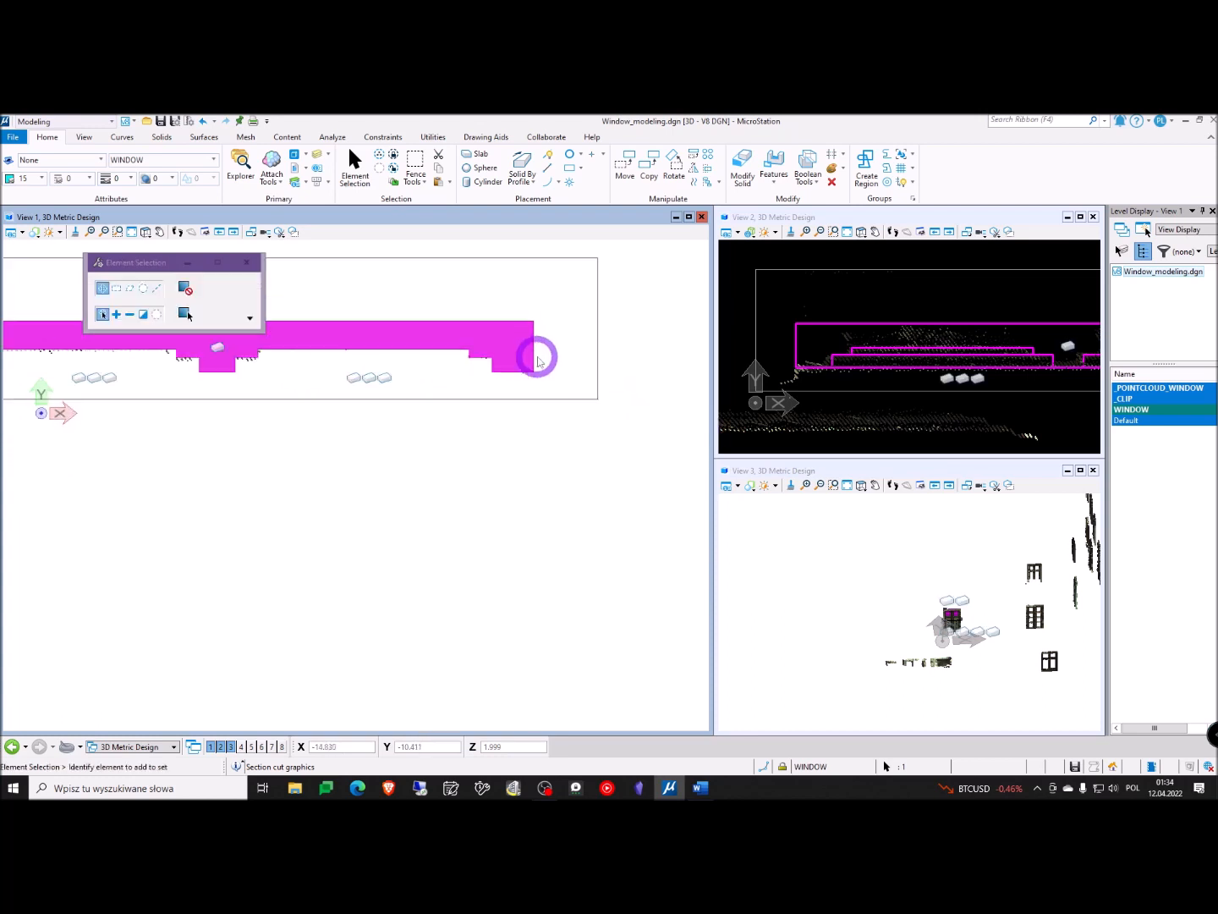
{"action": "scroll", "coordinate": [174, 361], "scroll_direction": "up", "scroll_amount": 3}
{"action": "middle_click_drag", "start_coordinate": [202, 375], "coordinate": [286, 400]}
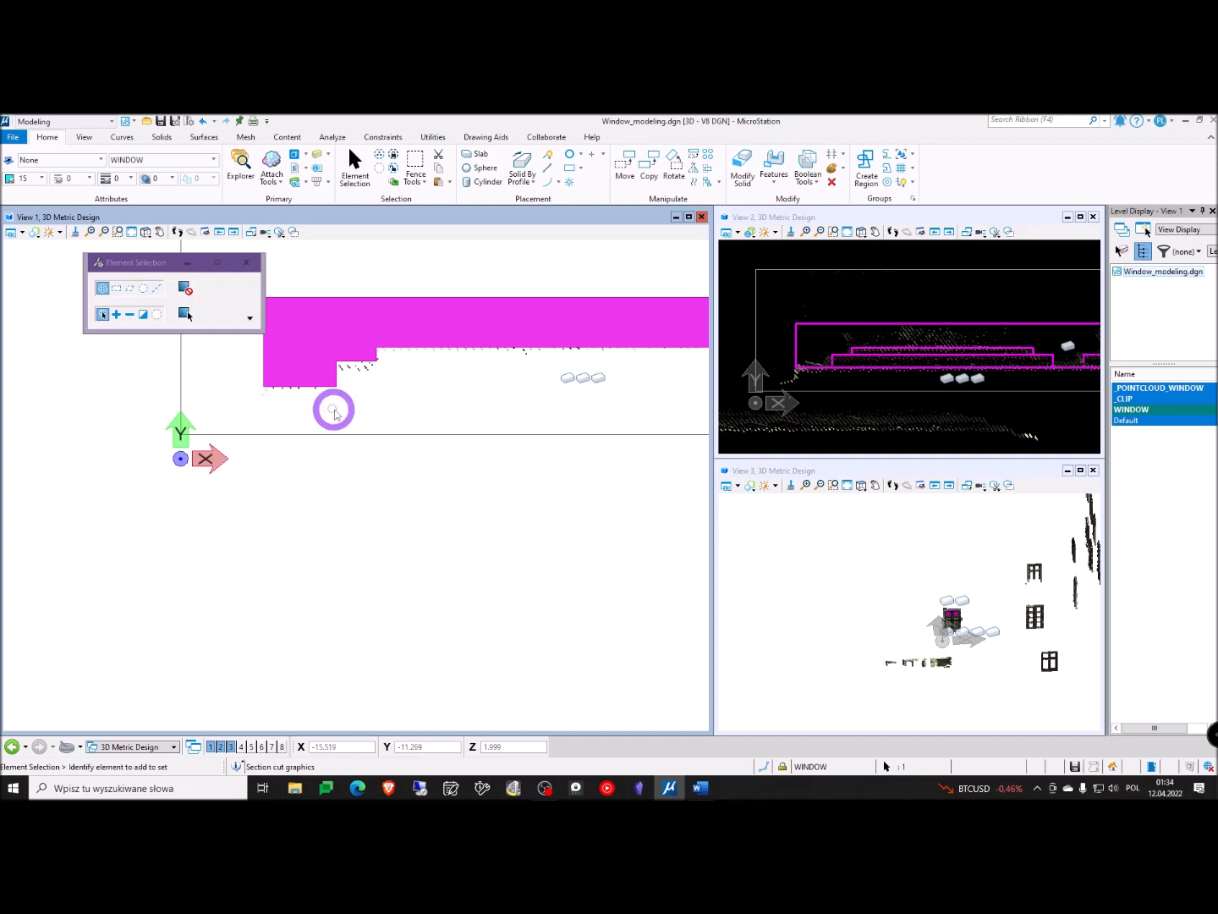
{"action": "scroll", "coordinate": [334, 410], "scroll_direction": "down", "scroll_amount": 5}
{"action": "left_click", "coordinate": [336, 412]}
{"action": "middle_click_drag", "start_coordinate": [323, 464], "coordinate": [351, 315], "text": "shift"}
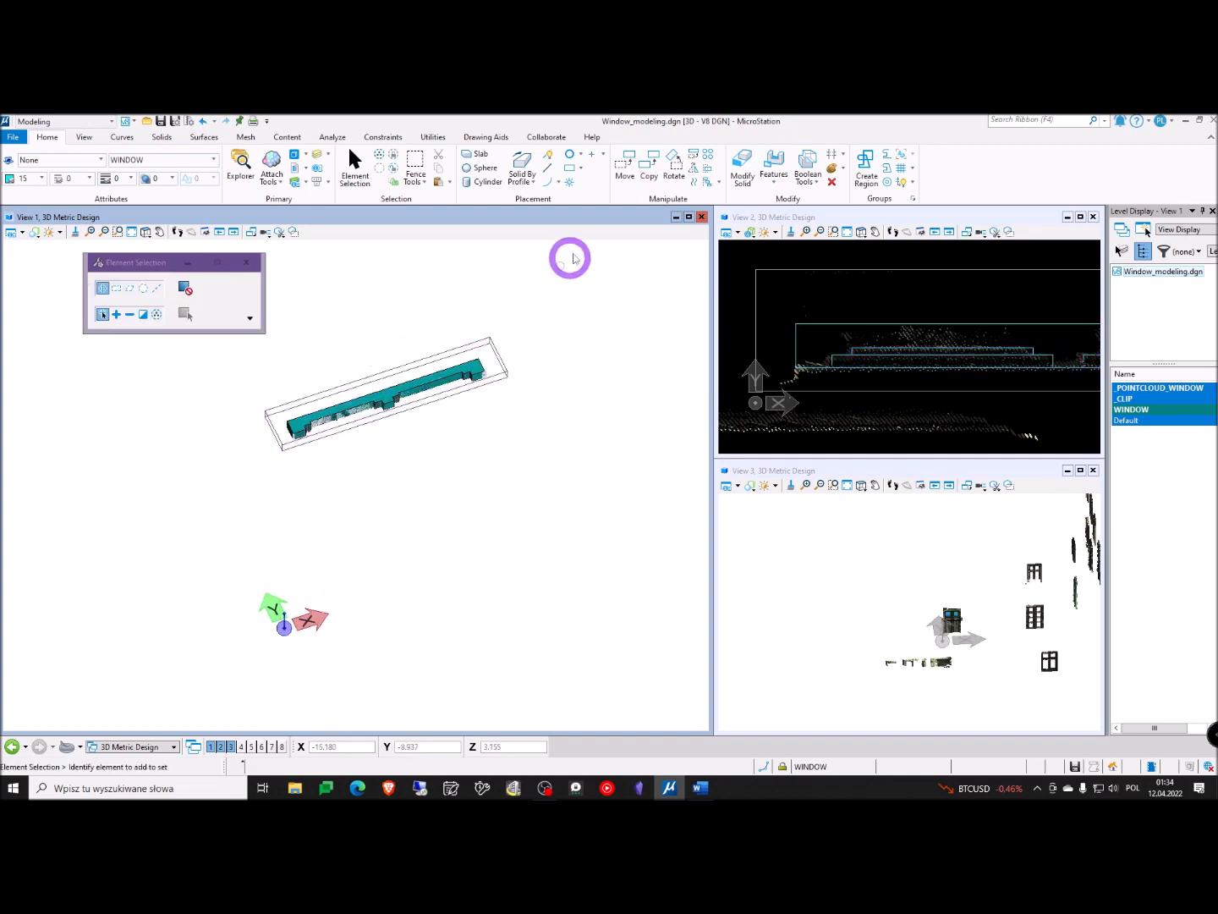